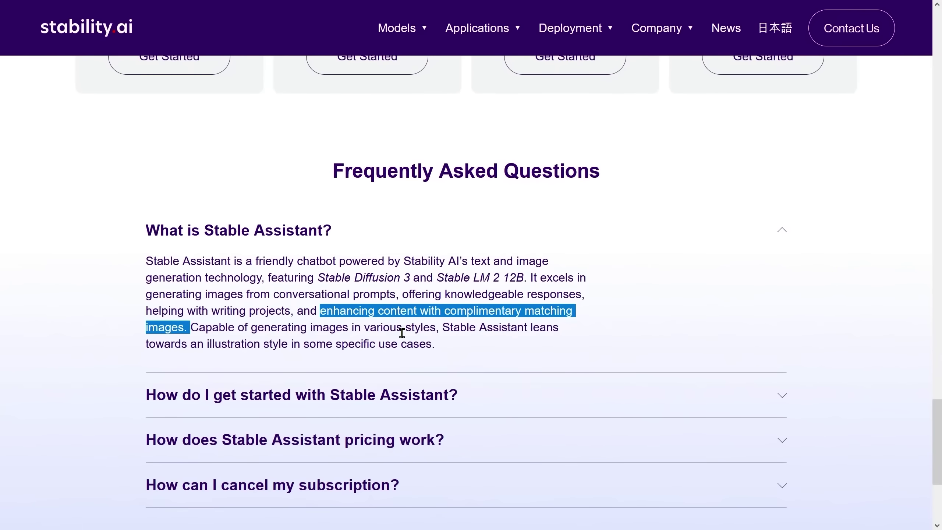
- Review the Stable Assistant page down to the pricing section and compare the plans under yearly and monthly billing
scroll(405, 340, up, 2)
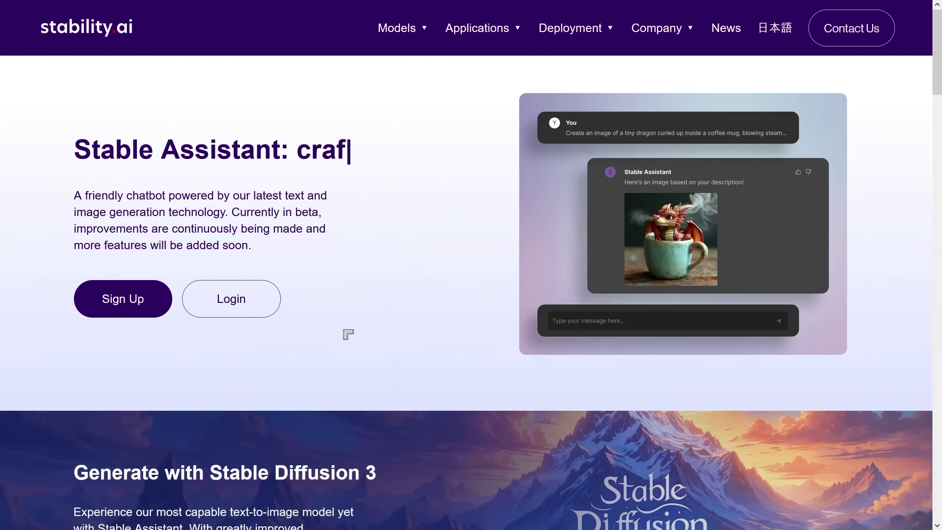
scroll(344, 329, down, 5)
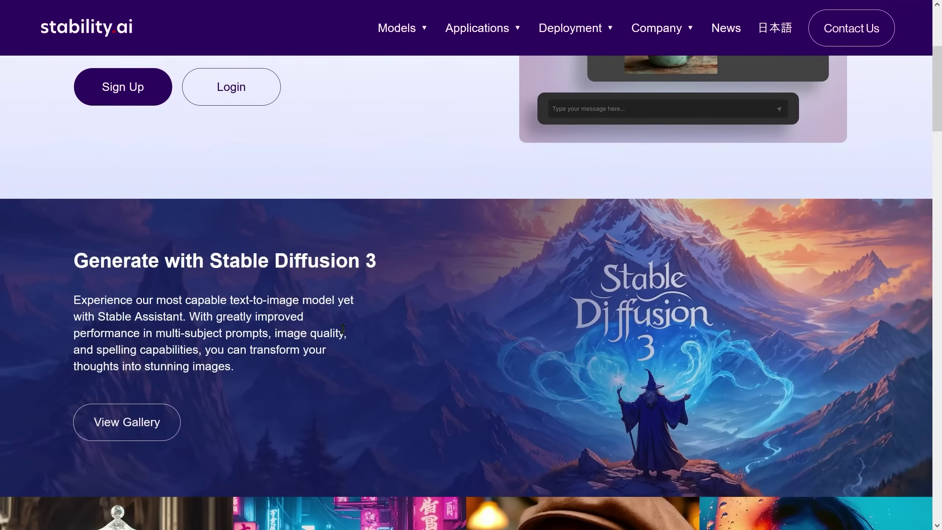
scroll(343, 329, down, 20)
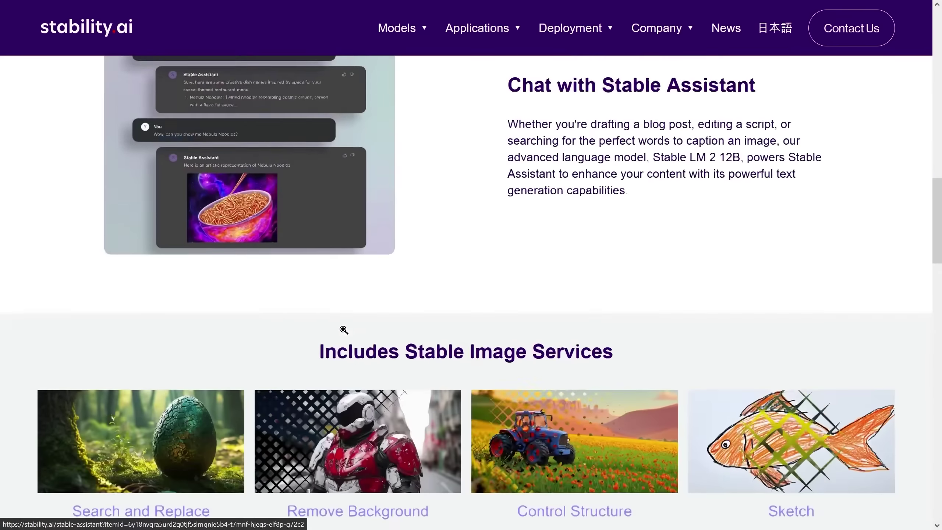
scroll(343, 334, down, 4)
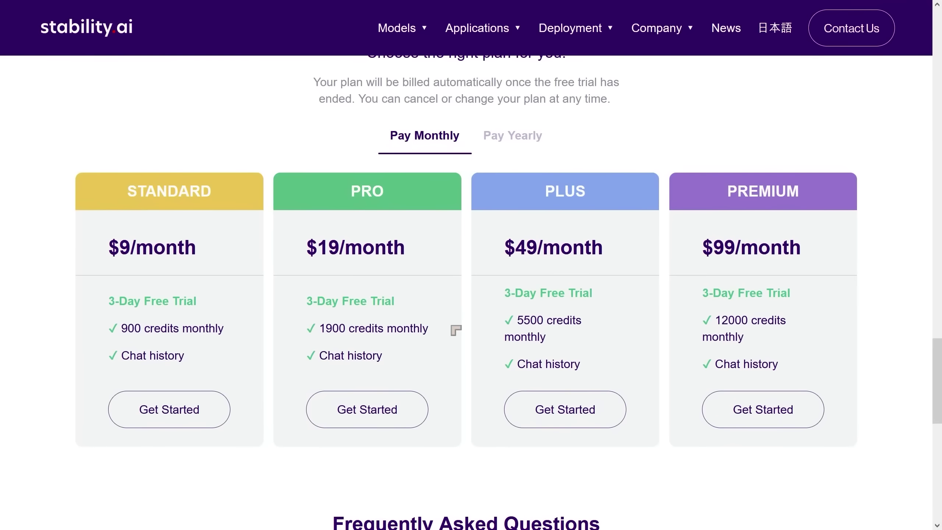
click(519, 141)
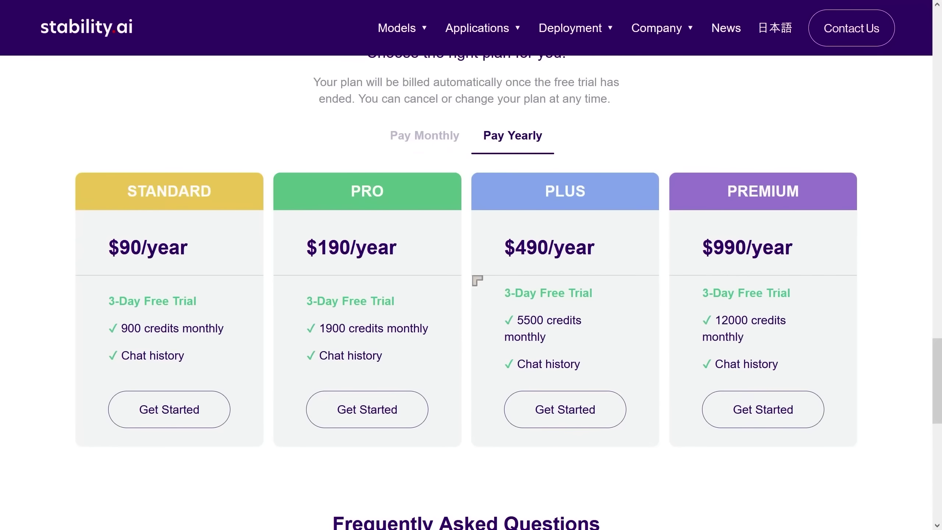
click(408, 136)
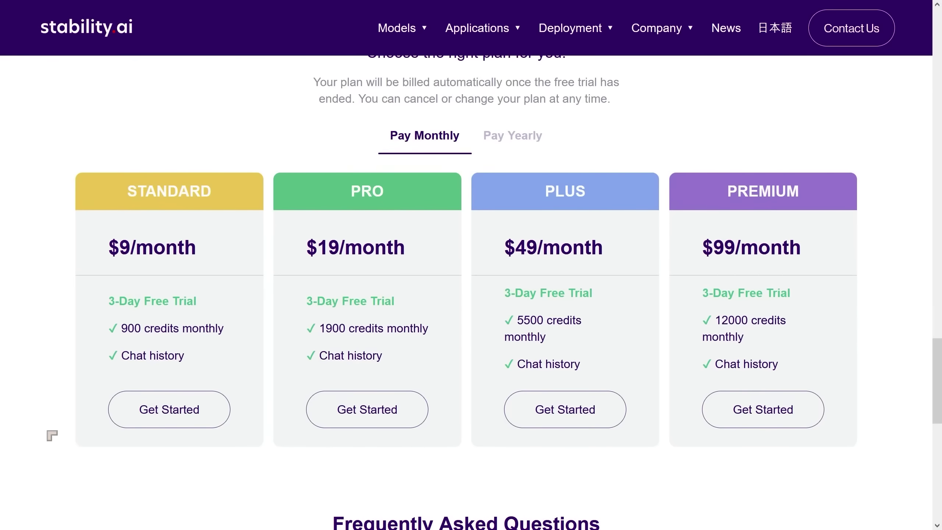
- Examine the Stable Assistant introduction, the Stable Diffusion 3 section and its row of sample images
scroll(471, 293, up, 4)
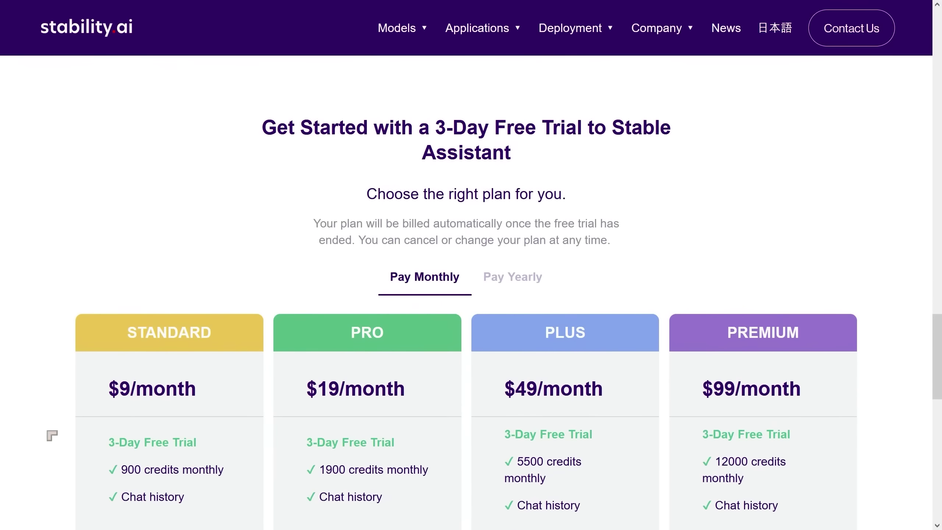
scroll(470, 293, up, 6)
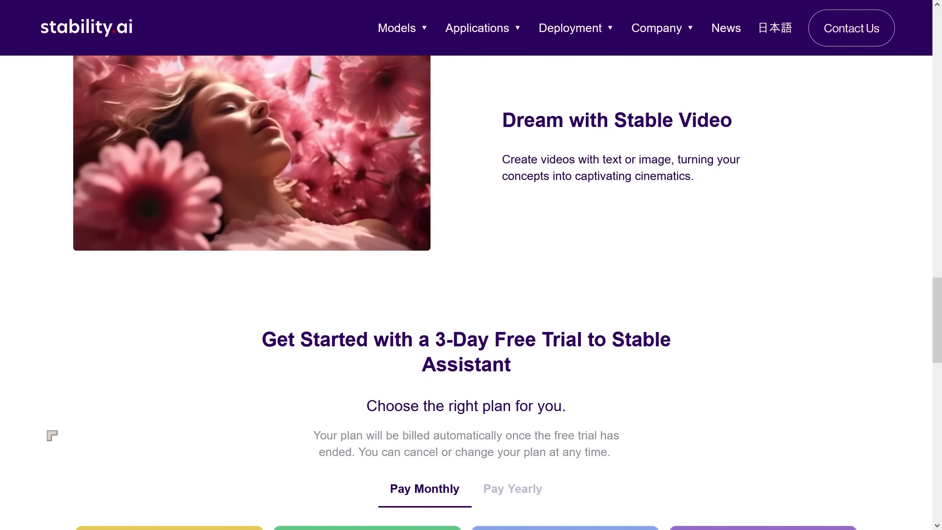
scroll(163, 431, up, 2)
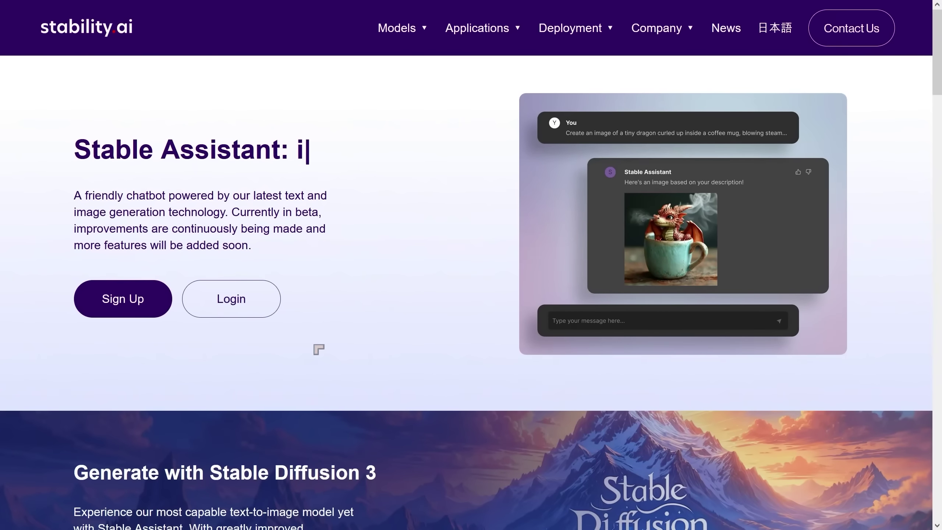
scroll(319, 349, down, 8)
scroll(316, 345, up, 3)
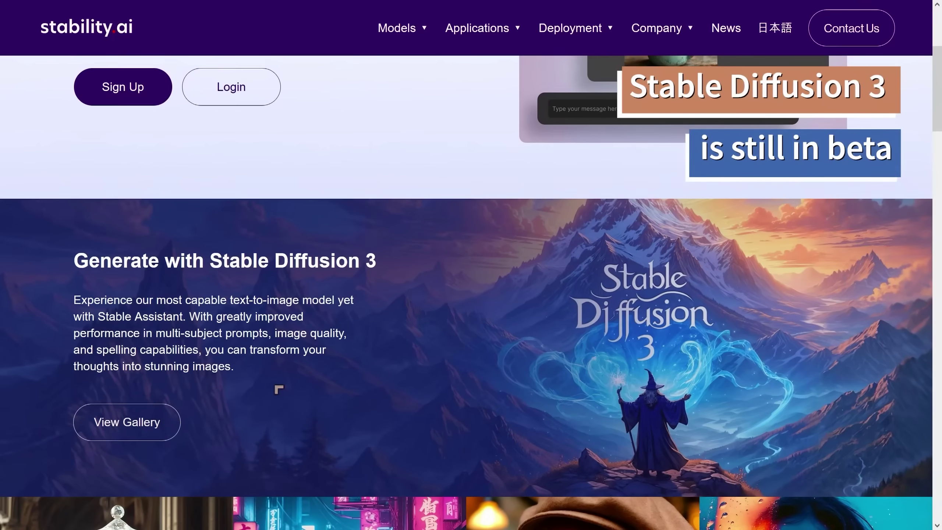
scroll(278, 387, down, 2)
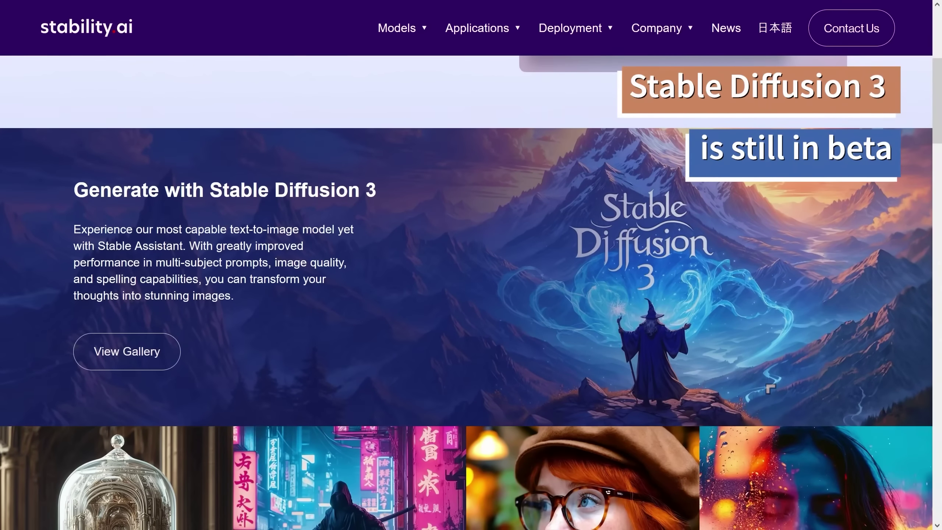
scroll(767, 386, down, 2)
scroll(764, 384, down, 2)
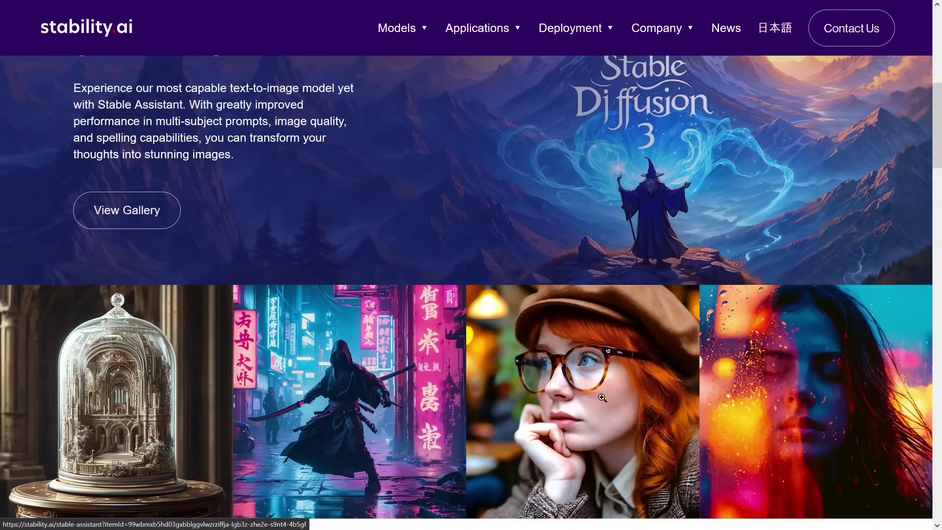
scroll(626, 419, down, 2)
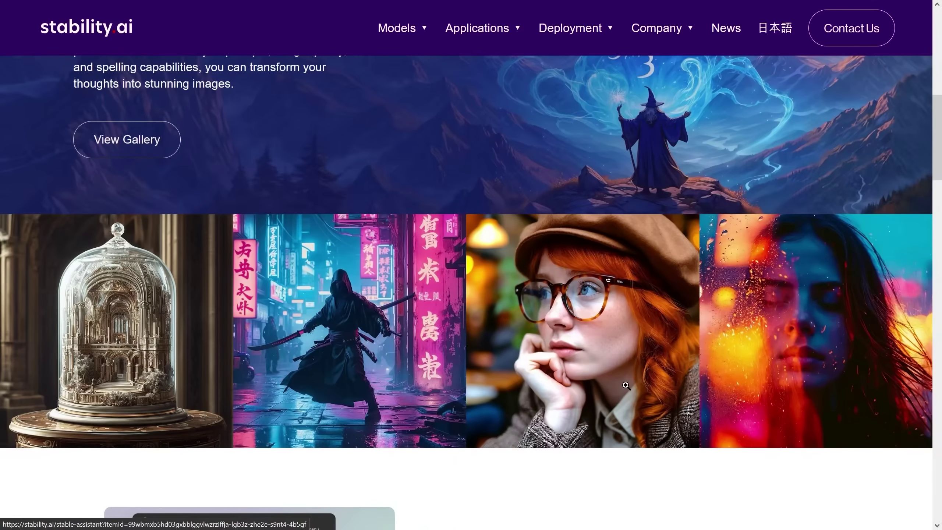
scroll(757, 380, down, 10)
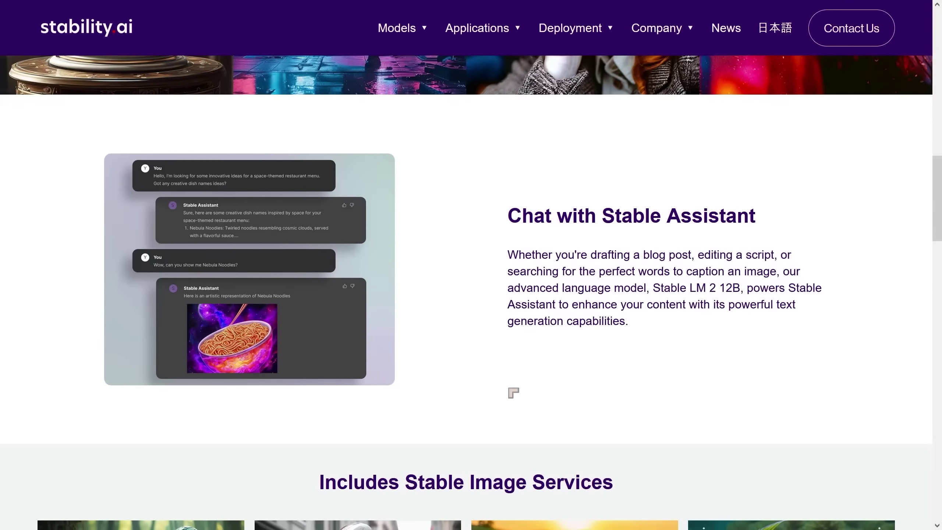
- Examine the four tools under Includes Stable Image Services and highlight part of that heading
scroll(526, 375, down, 4)
scroll(656, 343, down, 4)
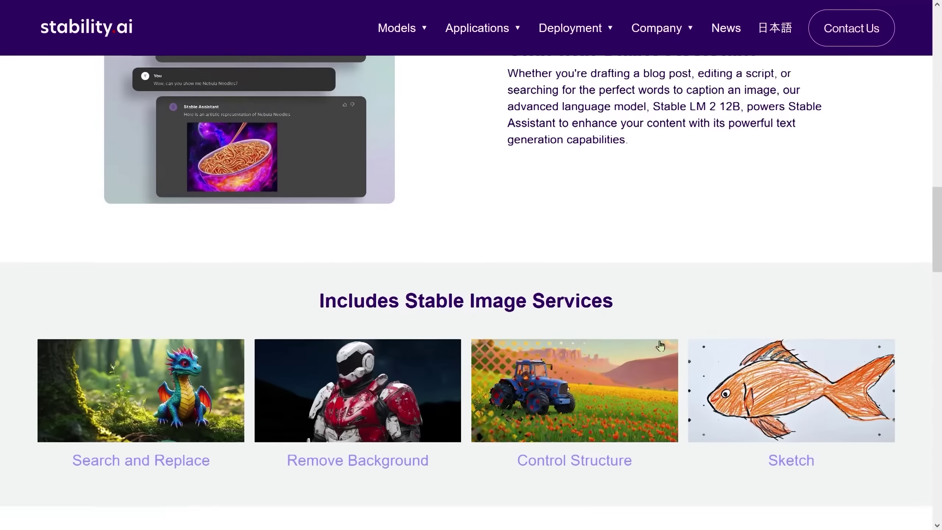
scroll(660, 345, up, 2)
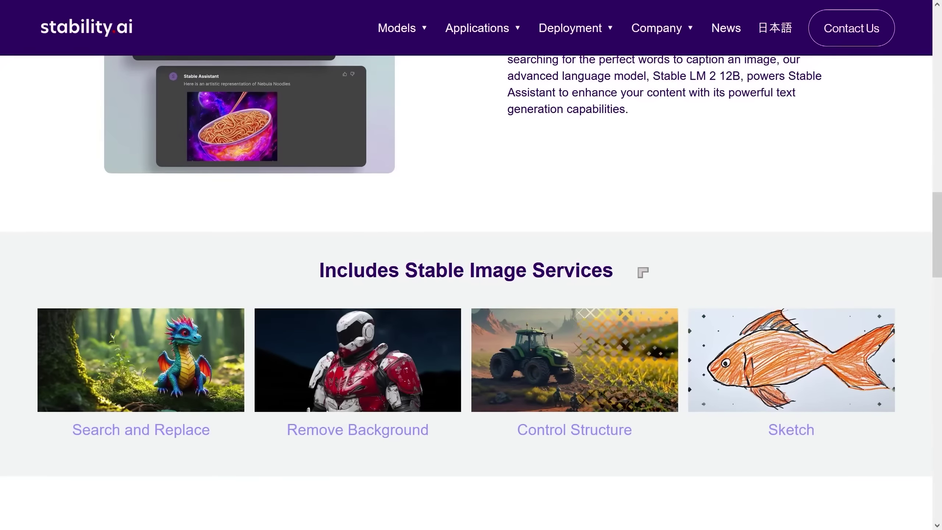
drag(408, 273, 620, 270)
click(741, 242)
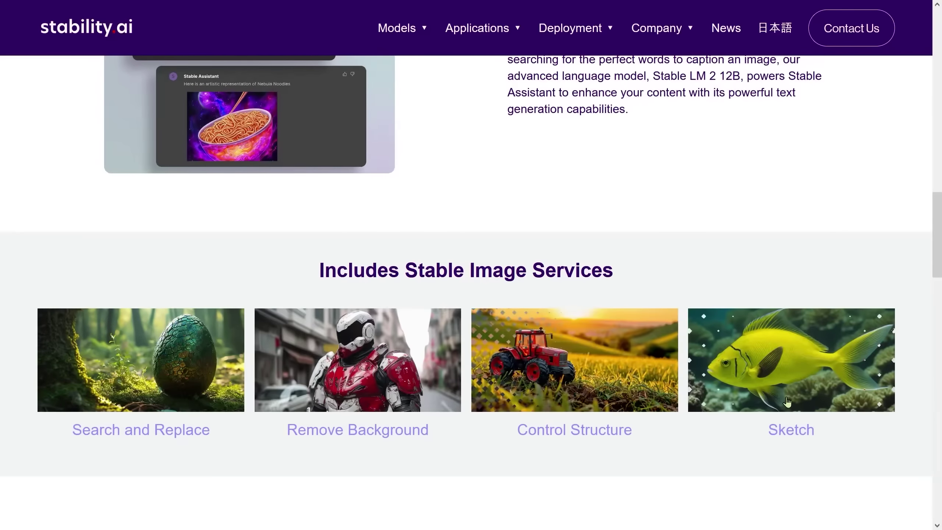
- Look at the Dream with Stable Video section and highlight the words "Stable Video" in its heading
scroll(630, 260, down, 6)
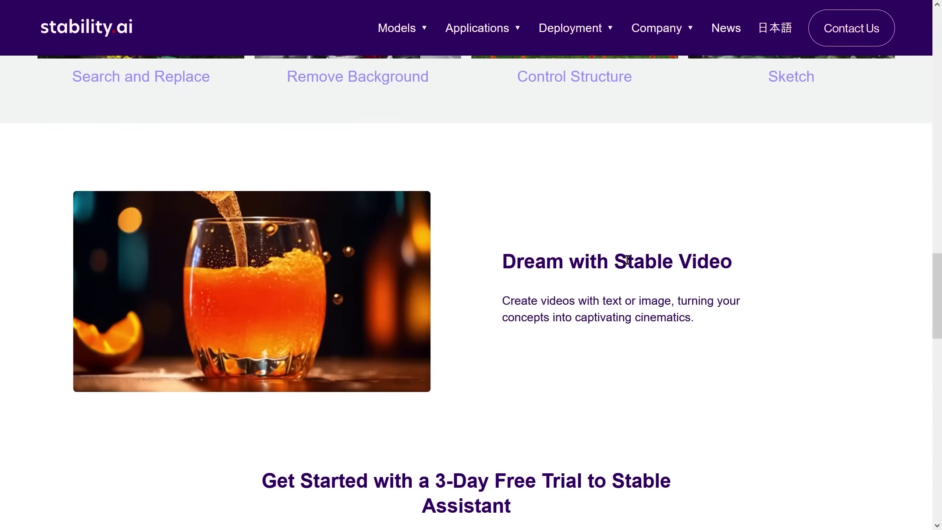
drag(615, 261, 746, 264)
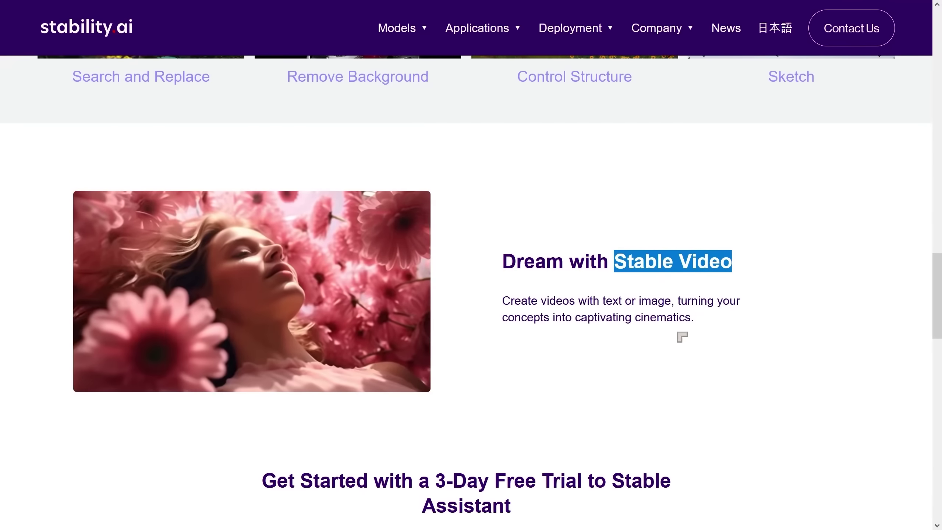
click(575, 354)
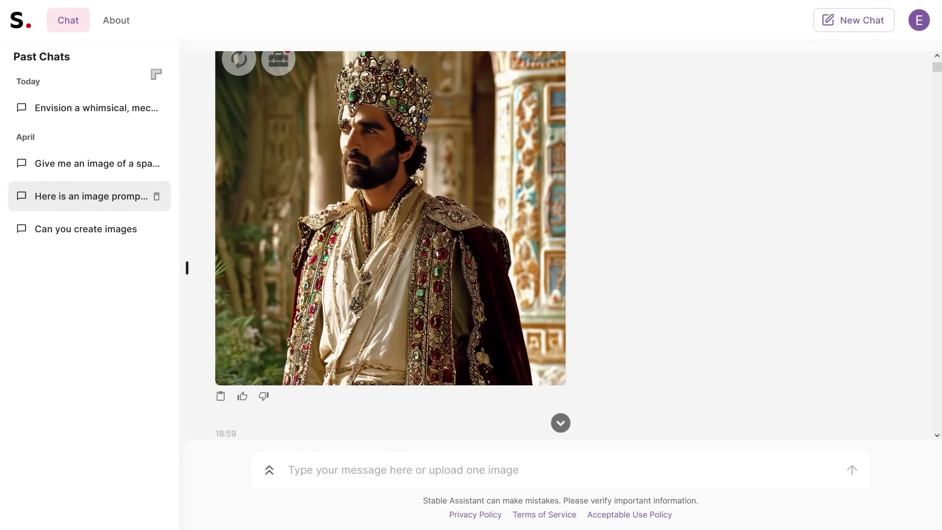
- In the Stable Assistant chat, hide the list of past chats and start a new chat
click(188, 270)
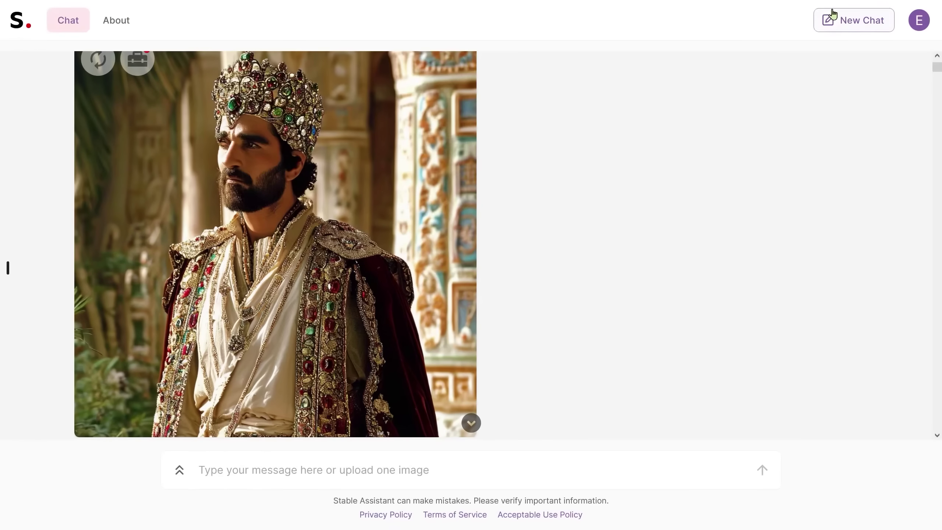
click(838, 21)
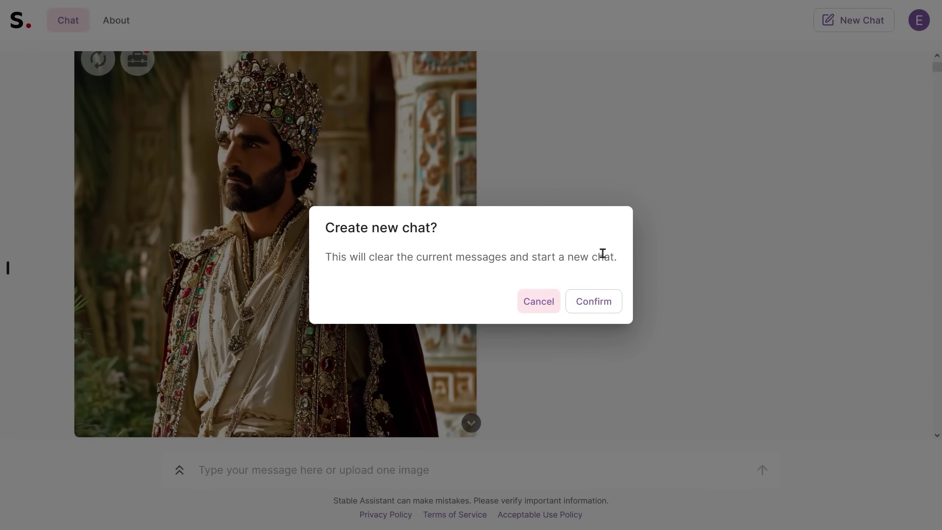
click(605, 310)
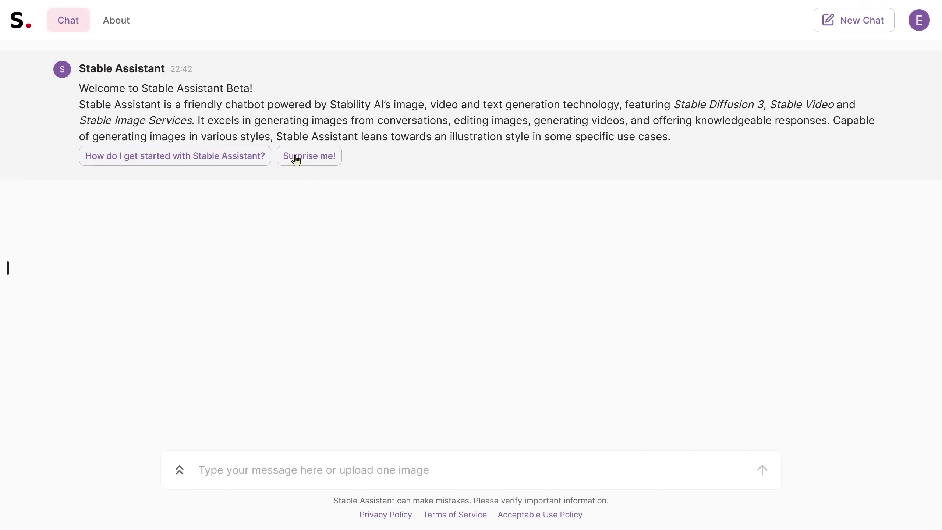
- Send the suggested prompts "How do I get started with Stable Assistant?" and "Surprise me!"
click(194, 161)
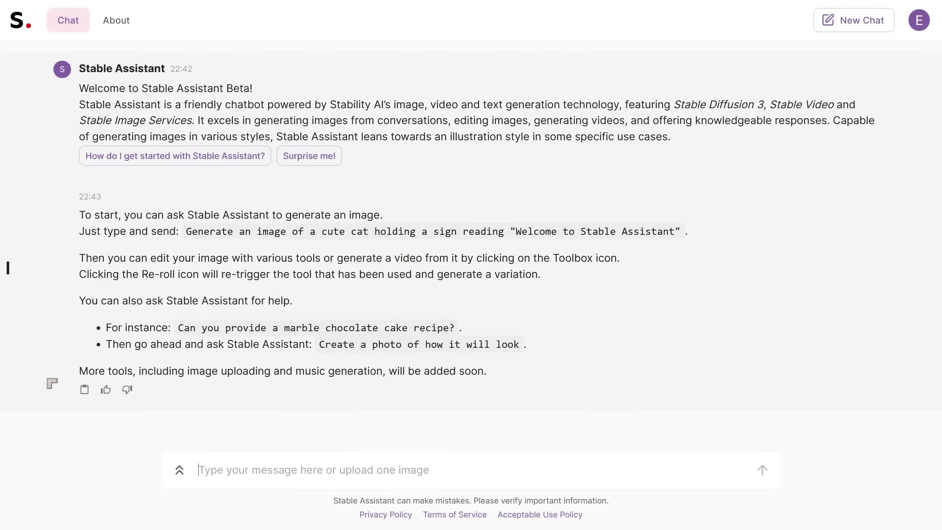
click(321, 159)
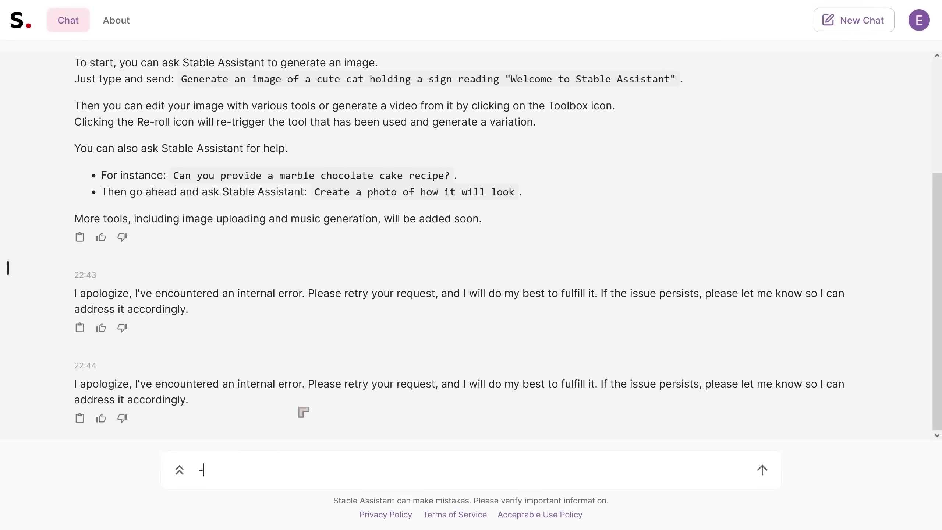
- Read through the getting-started answer, highlighting its example prompts for a marble chocolate cake recipe and a photo of how it will look
scroll(305, 382, up, 2)
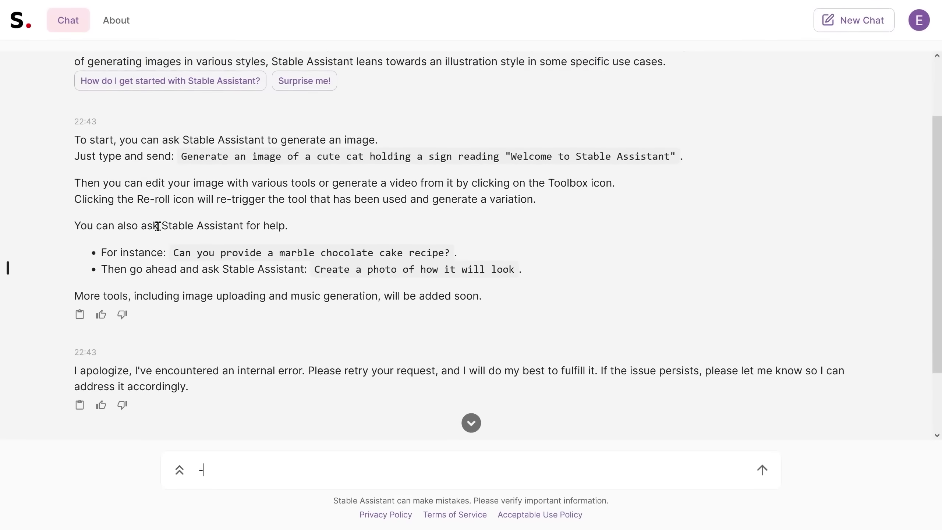
drag(157, 226, 297, 236)
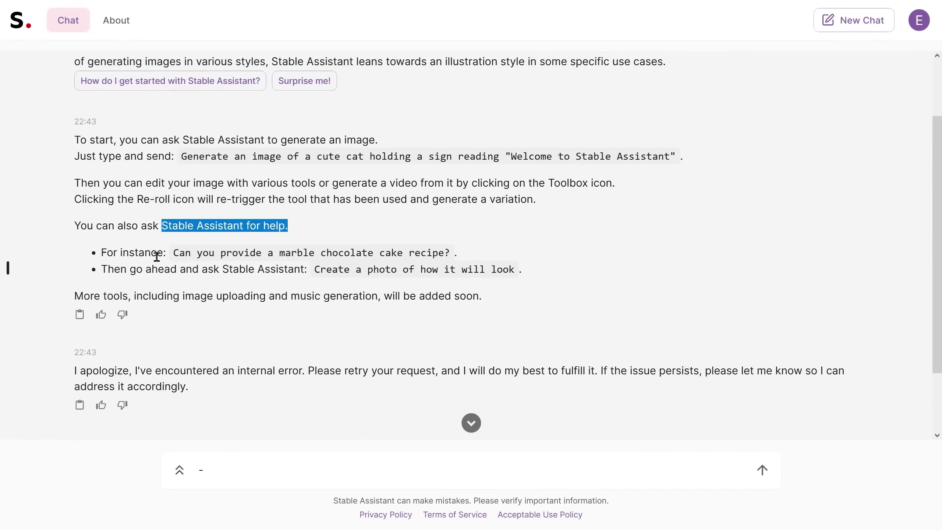
click(172, 253)
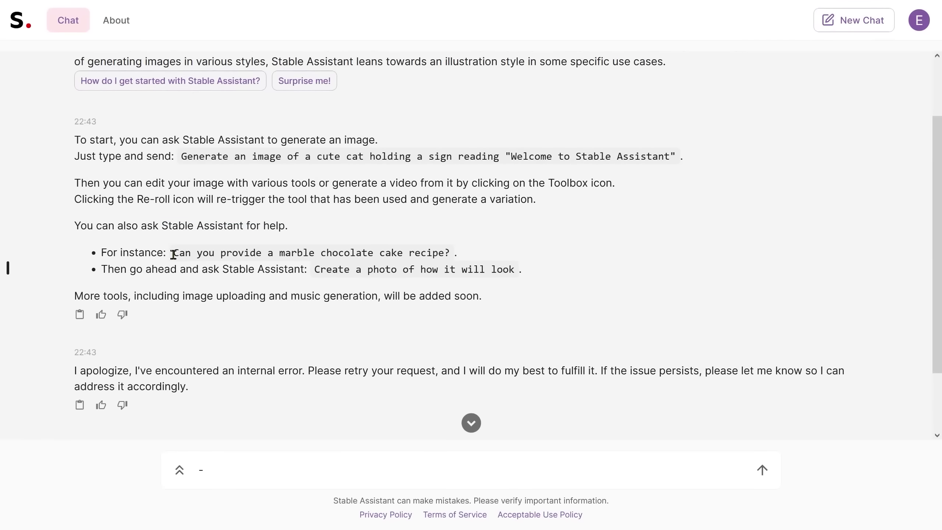
drag(174, 255, 457, 256)
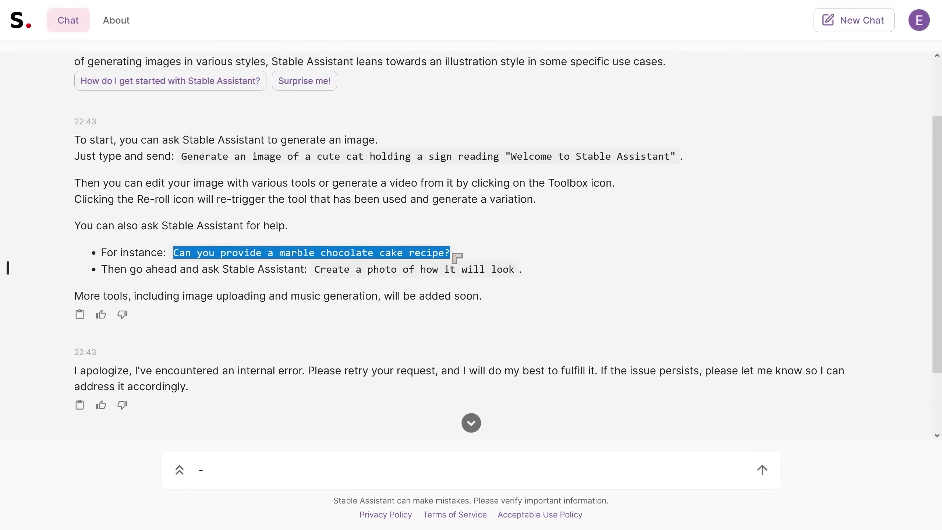
click(319, 270)
drag(314, 269, 525, 274)
scroll(315, 289, up, 2)
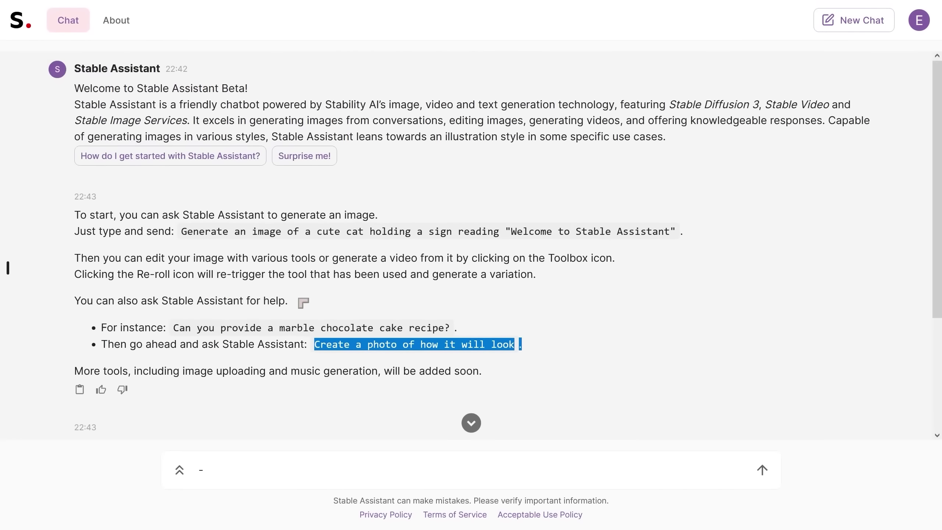
scroll(298, 306, down, 4)
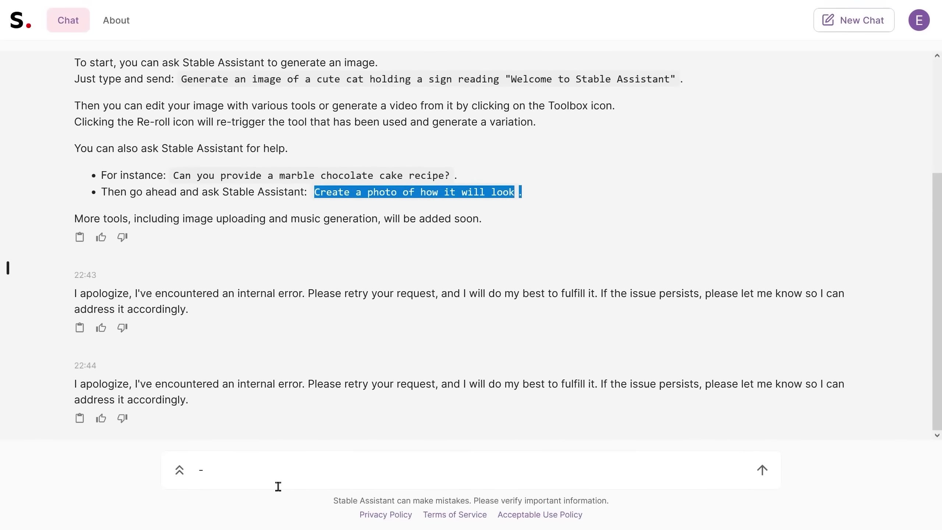
- Replace the stray dash in the message draft with "Can you create a beautiful landscape image" and send it
click(219, 467)
drag(218, 466, 147, 443)
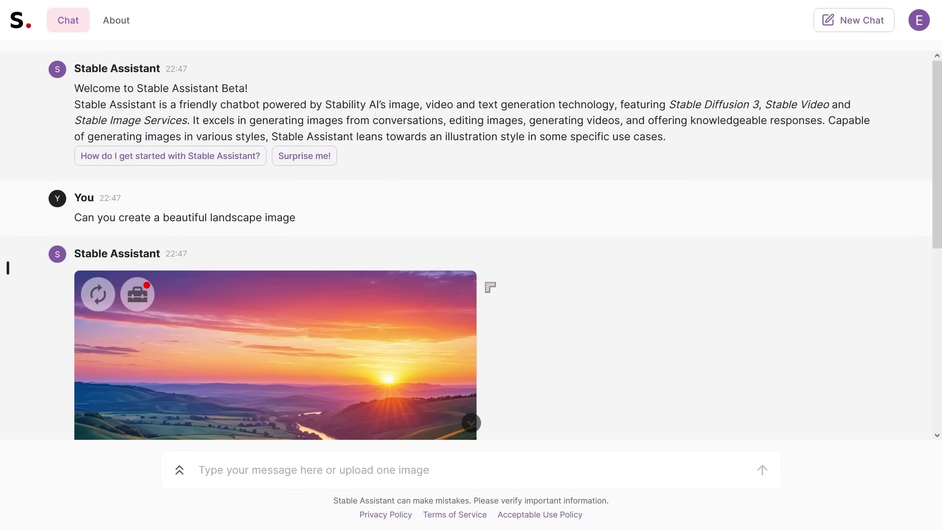
- Examine the generated sunset landscape image in the chat from top to bottom
scroll(493, 285, down, 6)
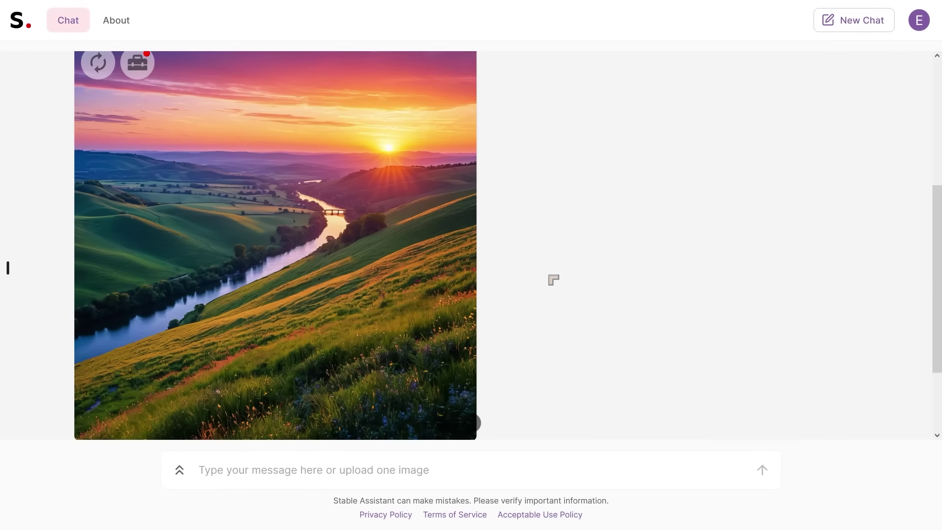
scroll(553, 280, down, 2)
scroll(553, 280, up, 5)
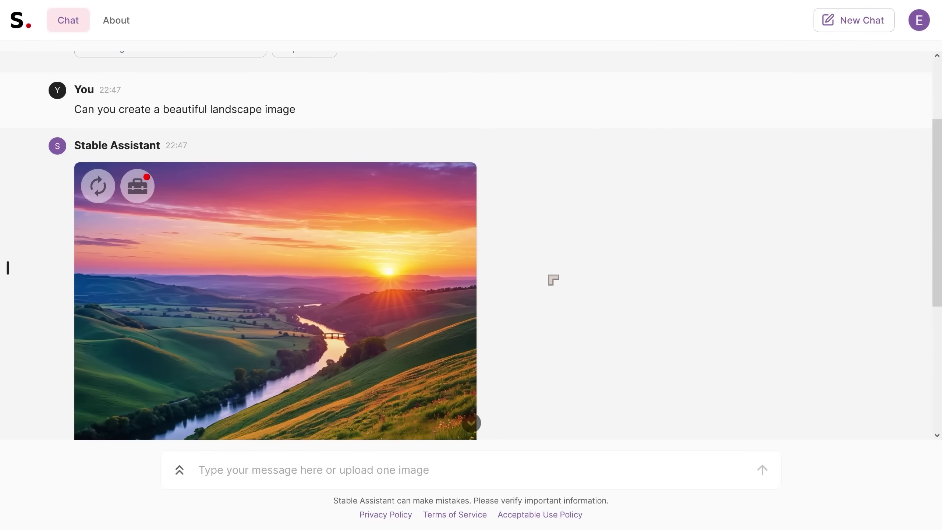
scroll(553, 280, up, 2)
scroll(553, 280, down, 4)
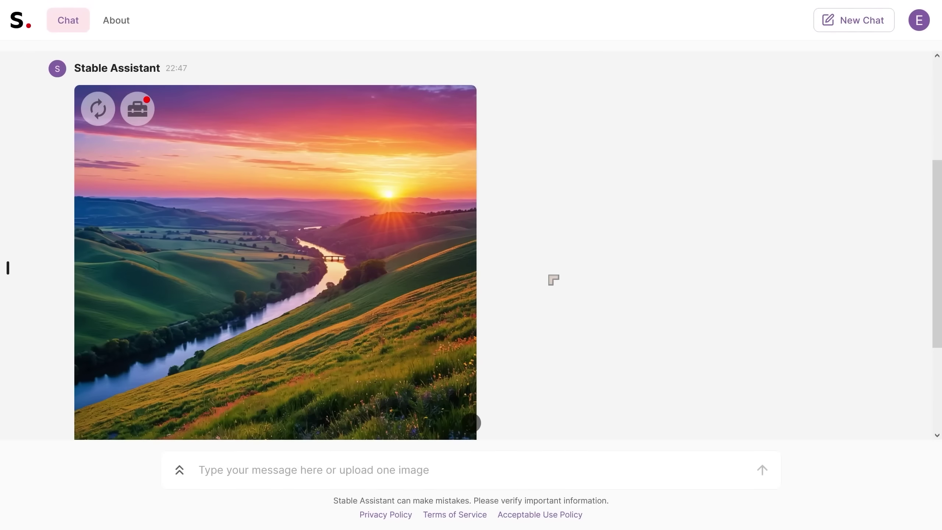
- Review the landscape prompt against its generated sunset image, and highlight the prompt text
scroll(553, 279, up, 5)
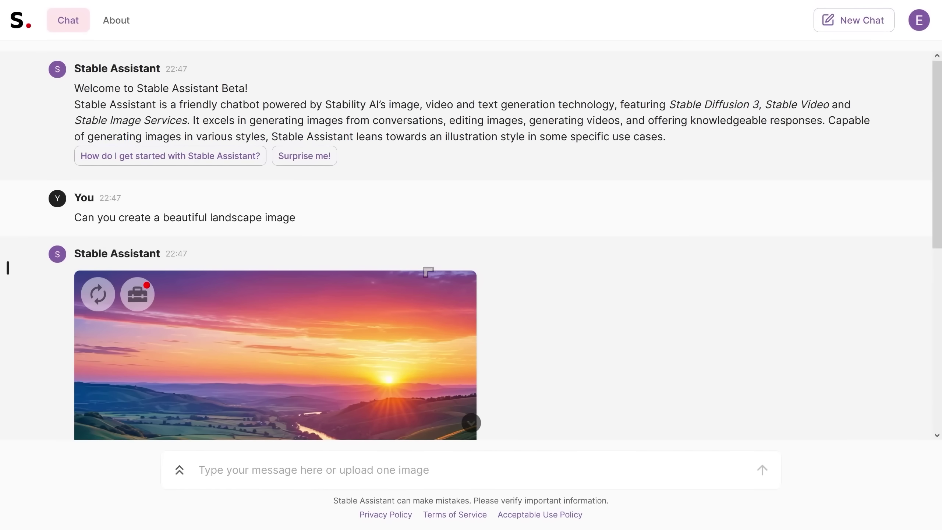
scroll(464, 296, down, 6)
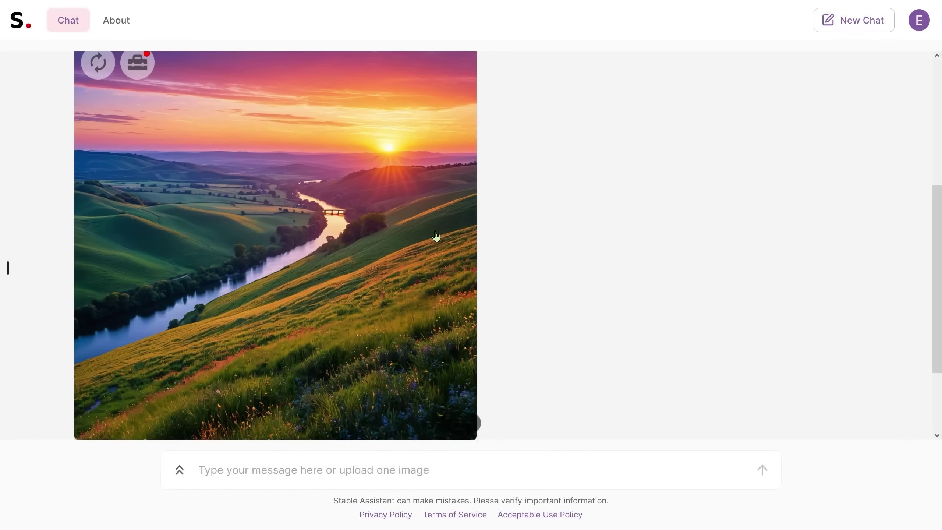
scroll(470, 309, up, 5)
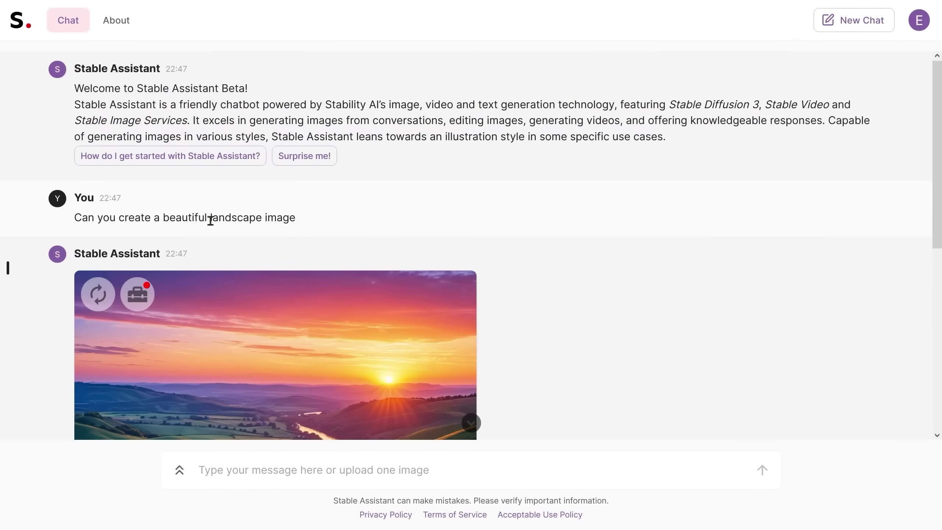
scroll(252, 223, down, 5)
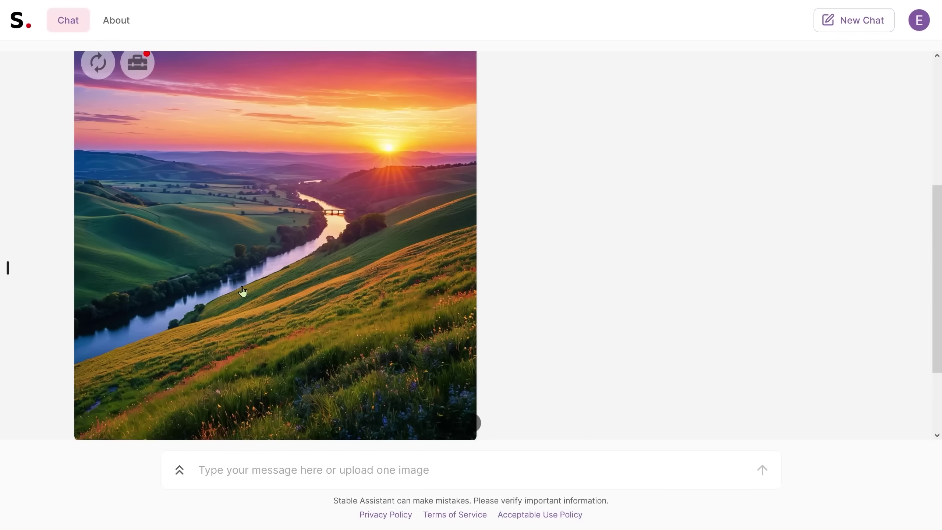
scroll(243, 291, up, 2)
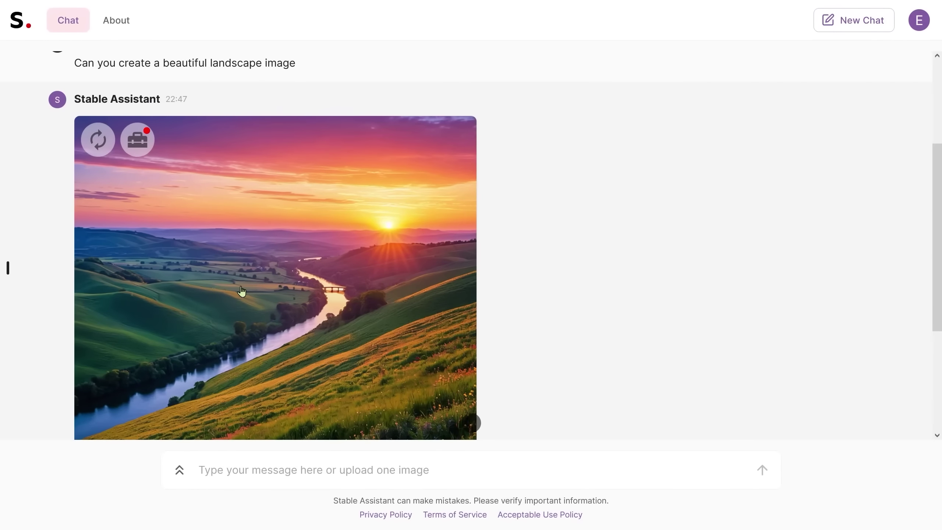
scroll(242, 291, up, 2)
scroll(396, 314, down, 2)
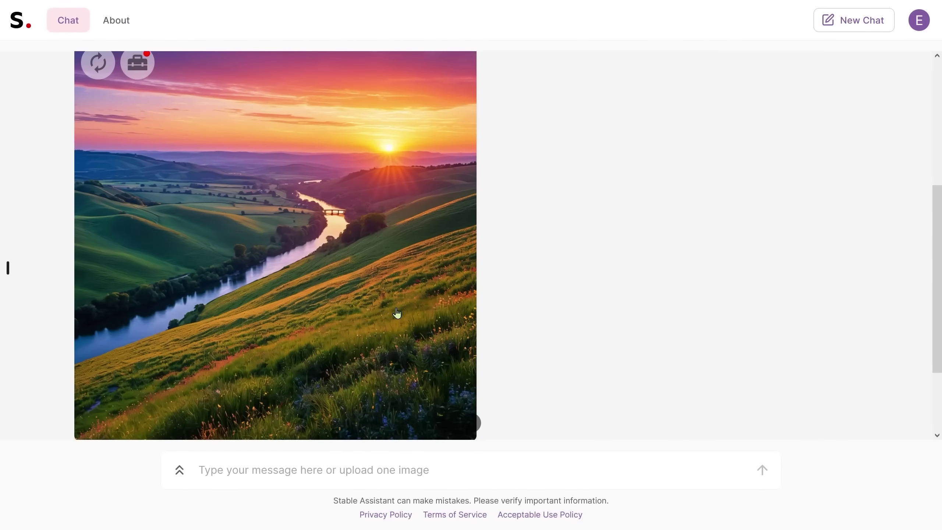
scroll(396, 313, up, 4)
scroll(408, 317, down, 6)
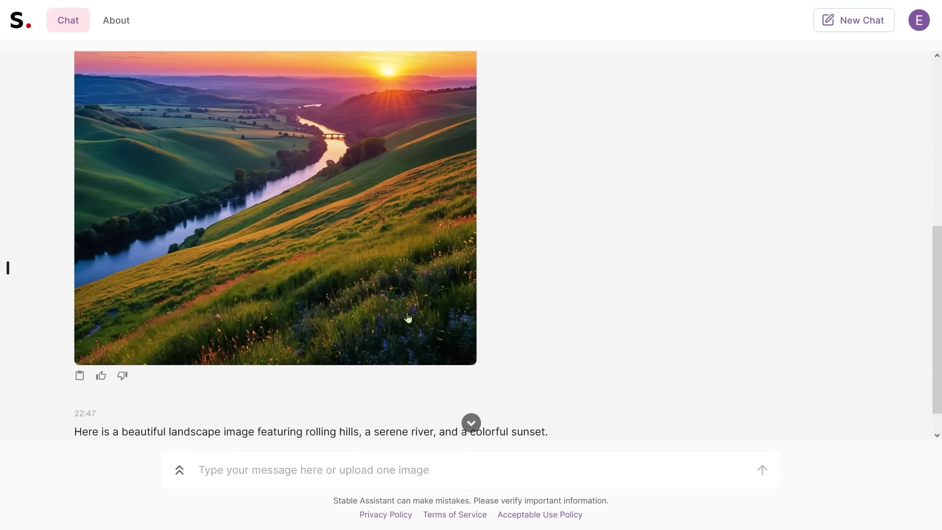
scroll(456, 336, up, 6)
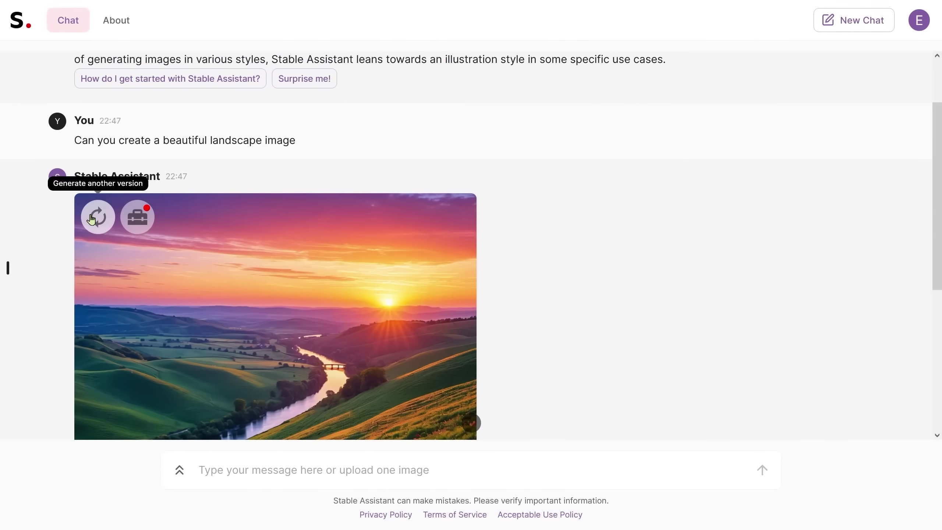
scroll(358, 297, down, 4)
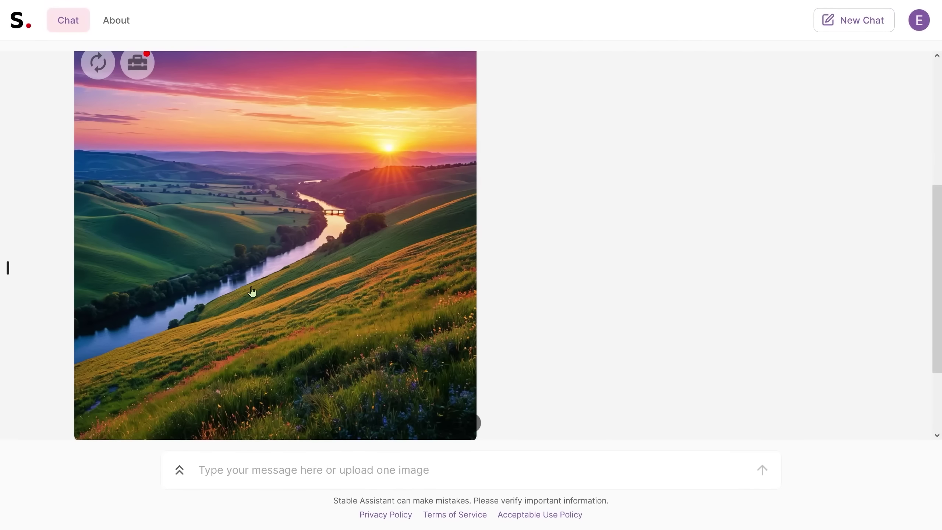
scroll(225, 233, up, 2)
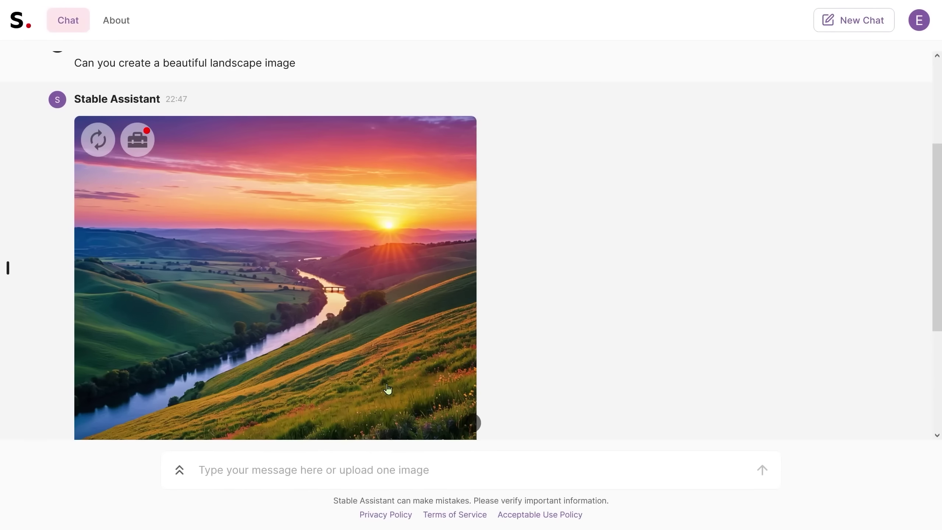
scroll(387, 389, up, 4)
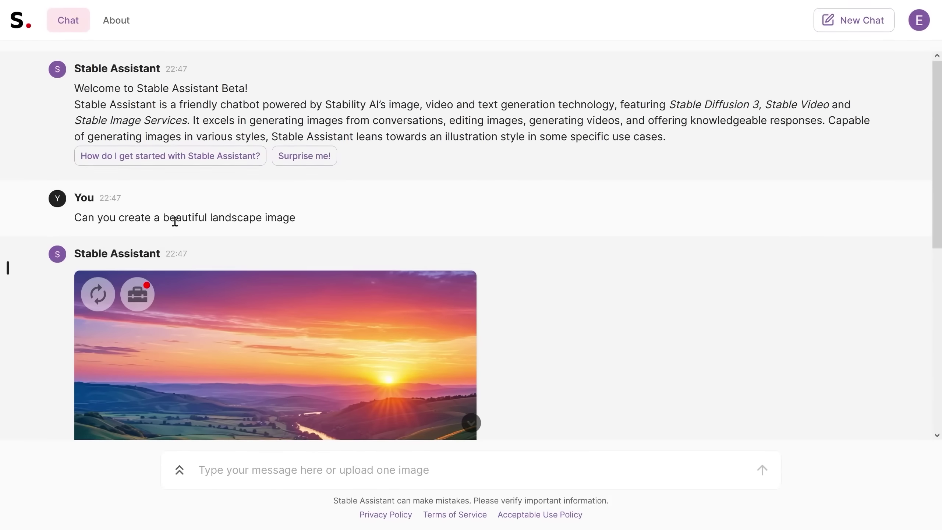
drag(312, 223, 77, 218)
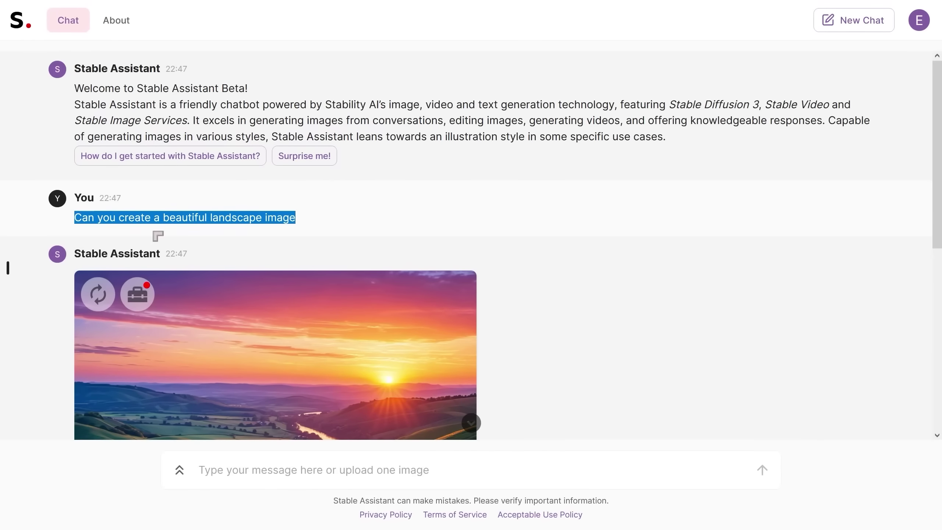
- Generate another version of the sunset landscape image
scroll(400, 273, down, 6)
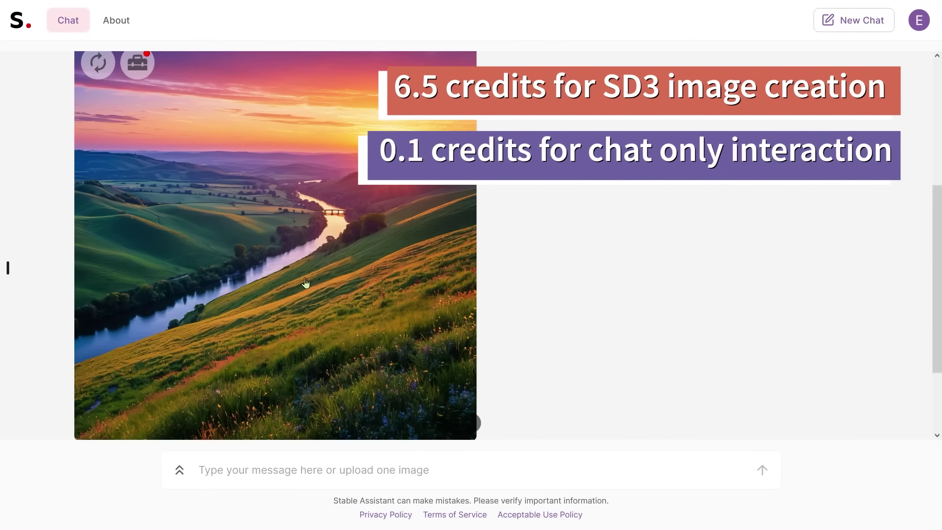
scroll(152, 156, up, 2)
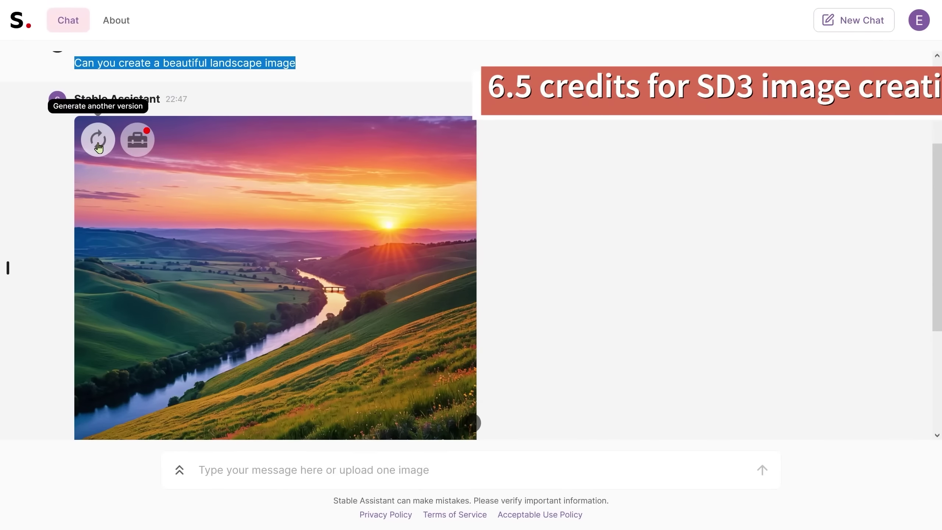
click(98, 148)
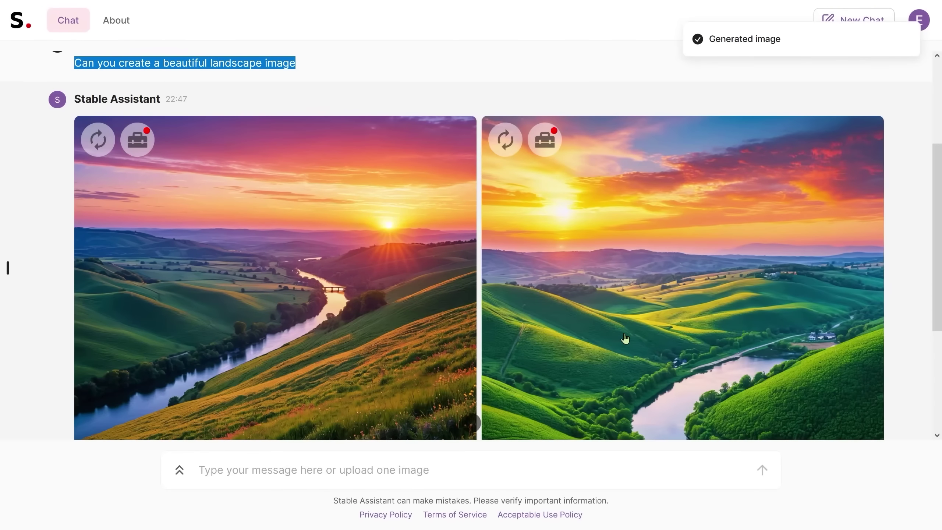
- View both landscape images and generate another version from the second one
scroll(684, 311, down, 1)
text(-)
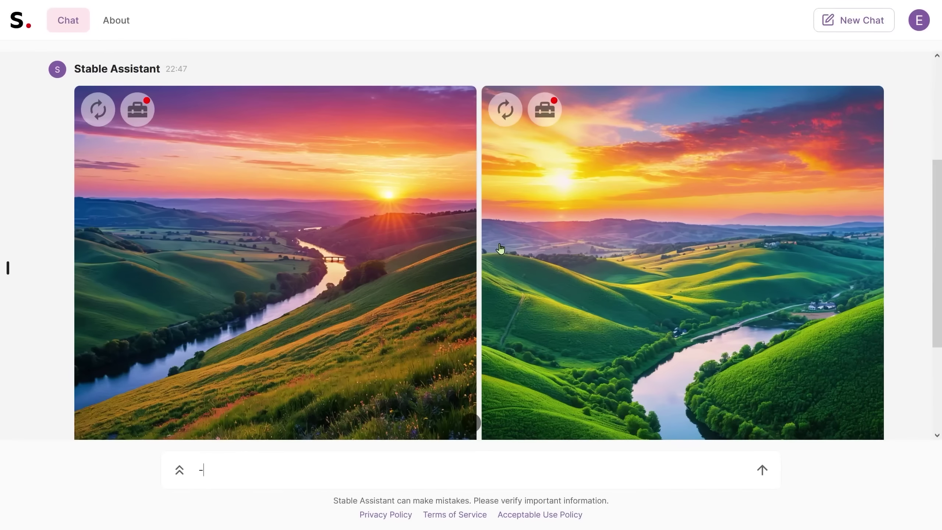
scroll(502, 207, up, 1)
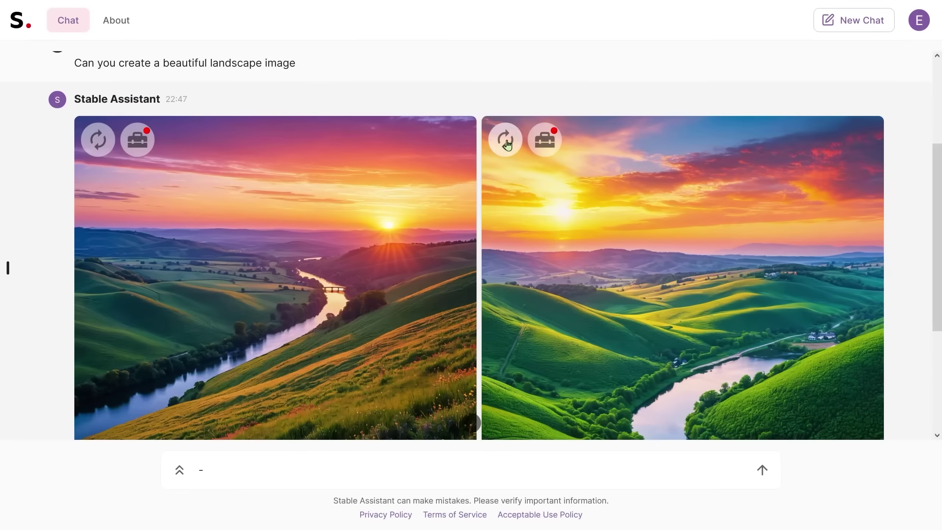
click(506, 140)
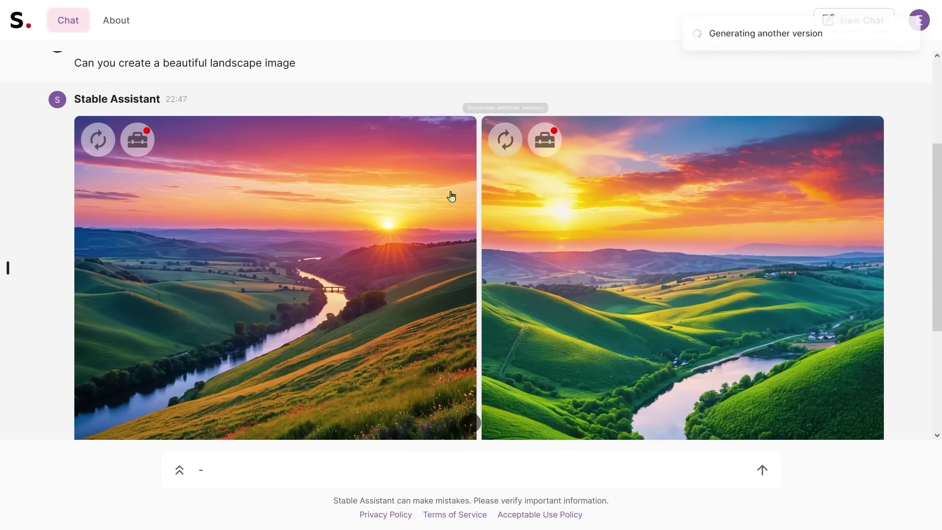
- Look over the three landscape images and generate another version from the third one
scroll(501, 208, down, 2)
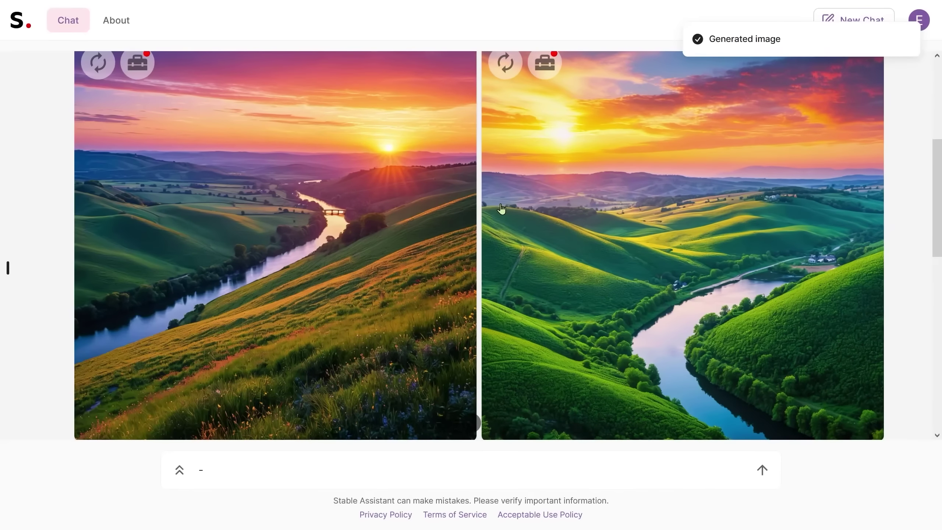
scroll(501, 209, down, 10)
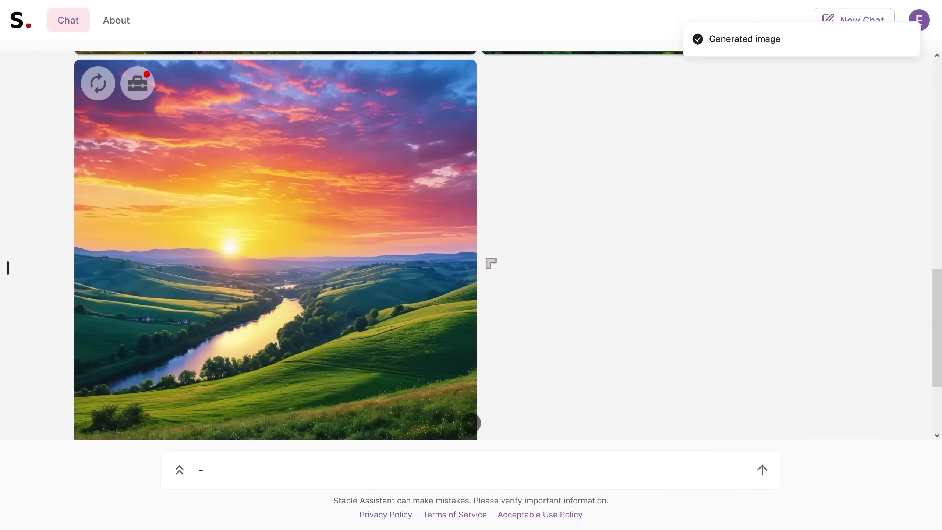
scroll(237, 237, up, 4)
scroll(237, 237, down, 4)
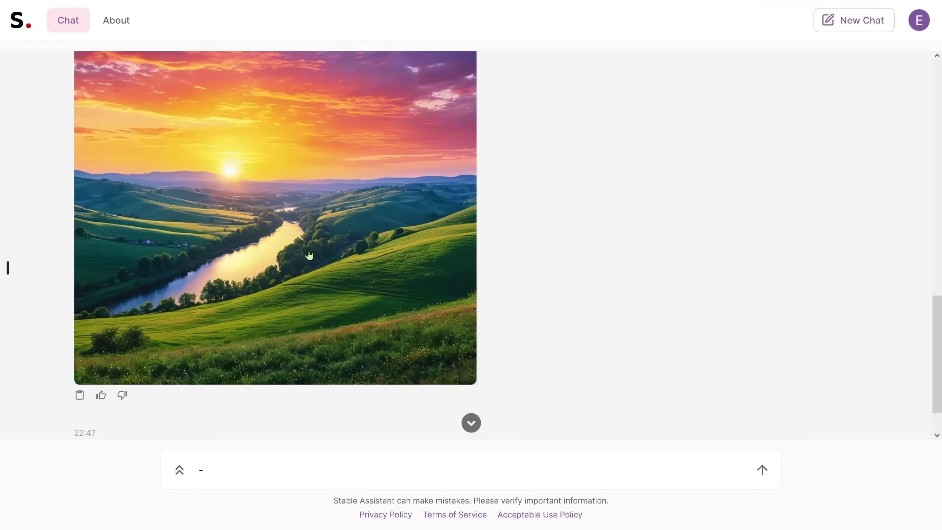
scroll(309, 256, up, 2)
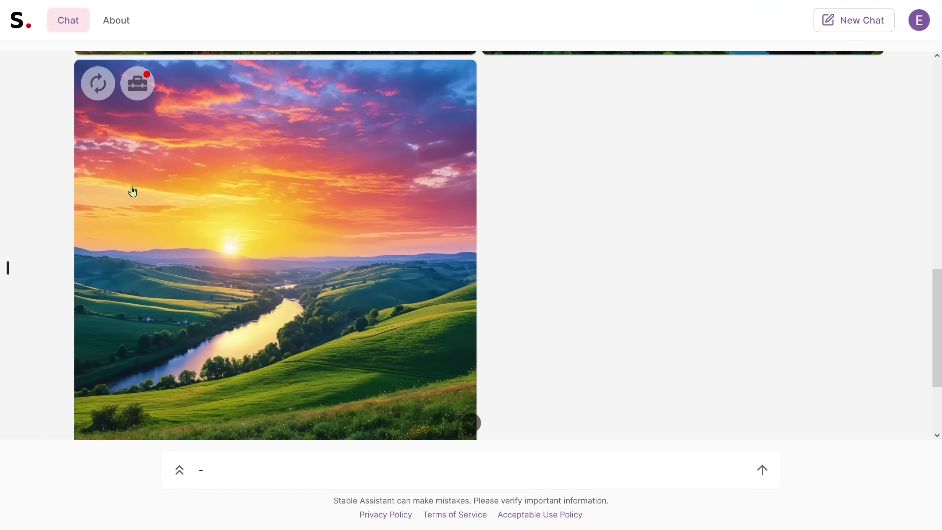
scroll(499, 239, up, 5)
scroll(378, 204, up, 2)
scroll(378, 204, down, 6)
click(98, 161)
- Open the helpful and the unhelpful feedback forms for the landscape images, closing each without submitting
scroll(401, 261, up, 6)
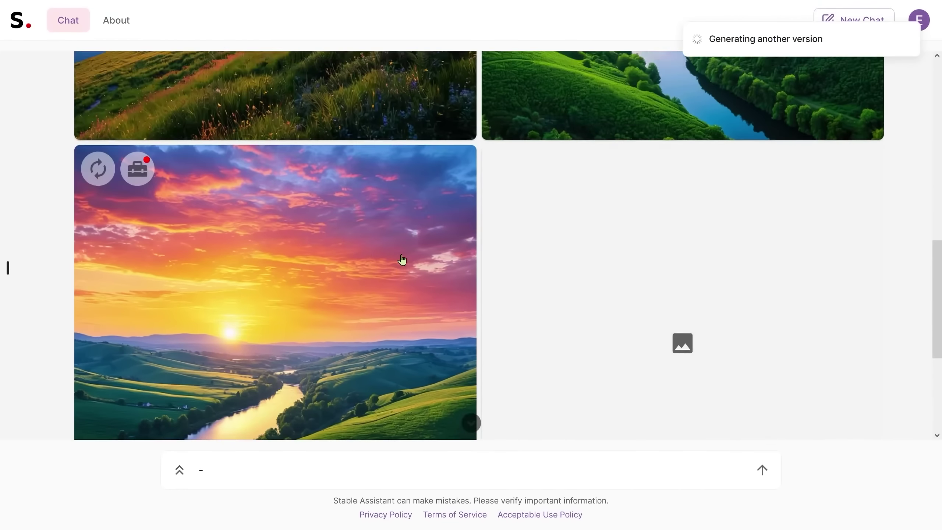
scroll(402, 260, up, 4)
scroll(402, 260, up, 3)
scroll(402, 259, down, 10)
scroll(403, 259, down, 5)
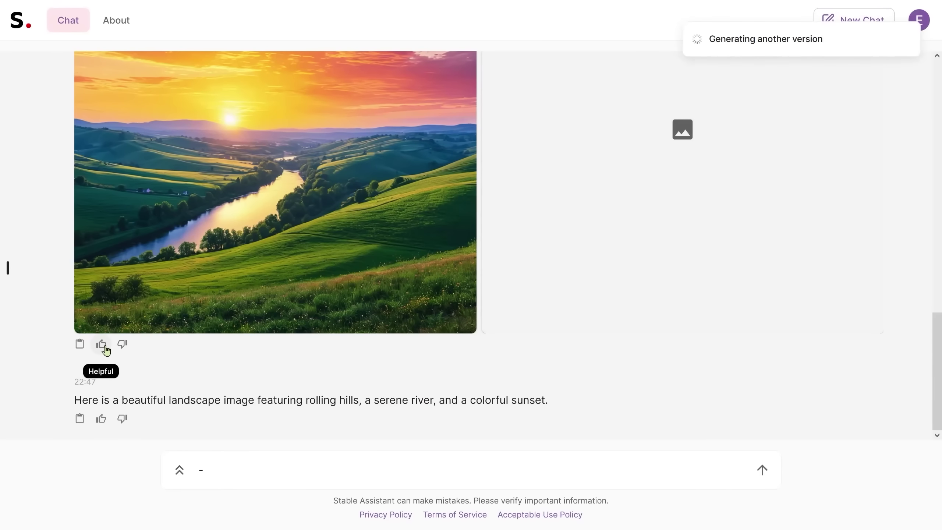
click(105, 348)
click(402, 257)
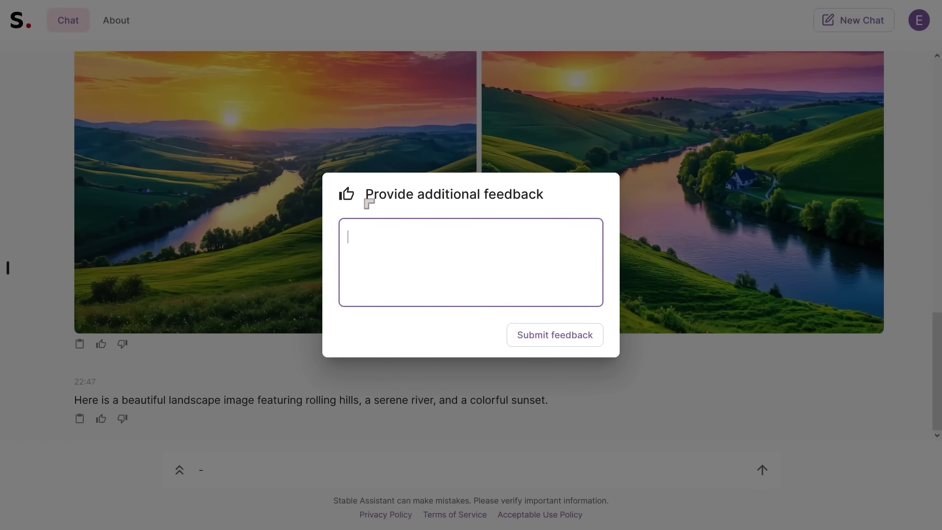
click(343, 208)
click(462, 297)
click(404, 372)
click(122, 343)
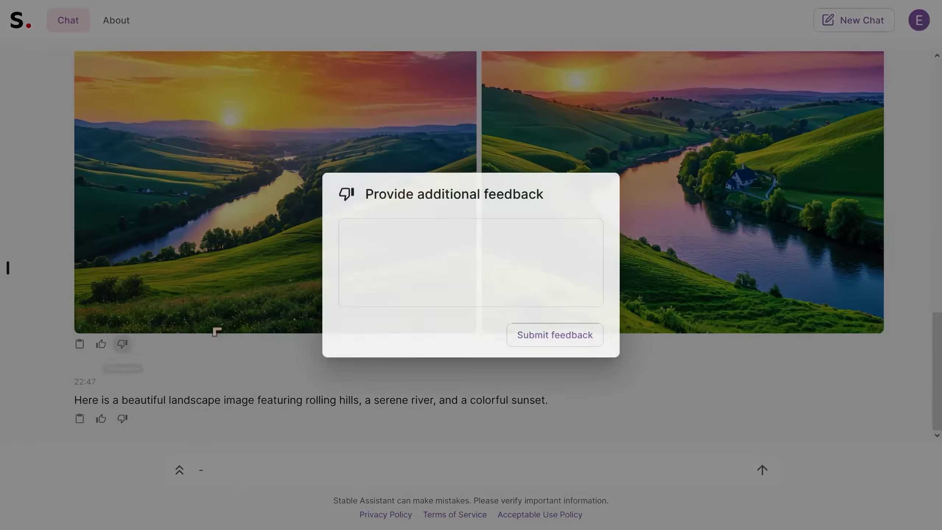
click(416, 389)
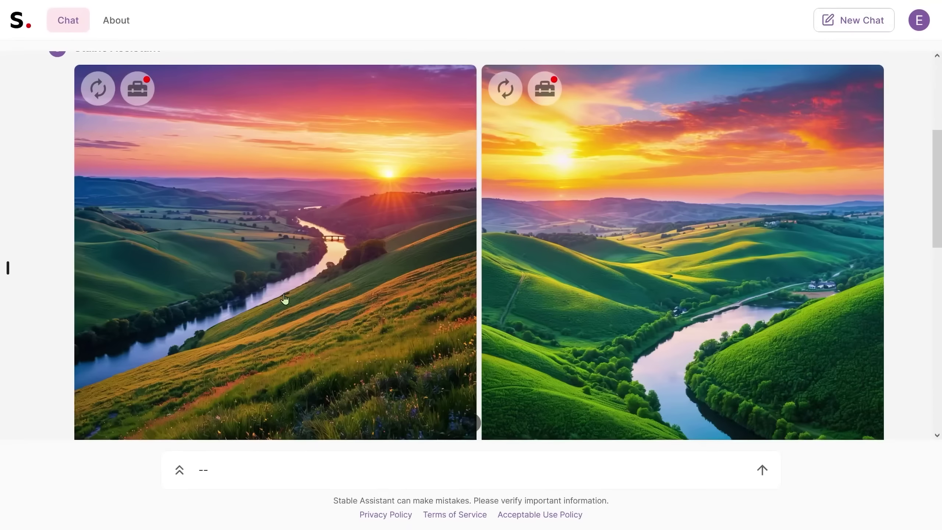
- Examine and compare the four generated landscape versions
scroll(347, 298, down, 2)
scroll(347, 298, up, 1)
scroll(347, 299, down, 8)
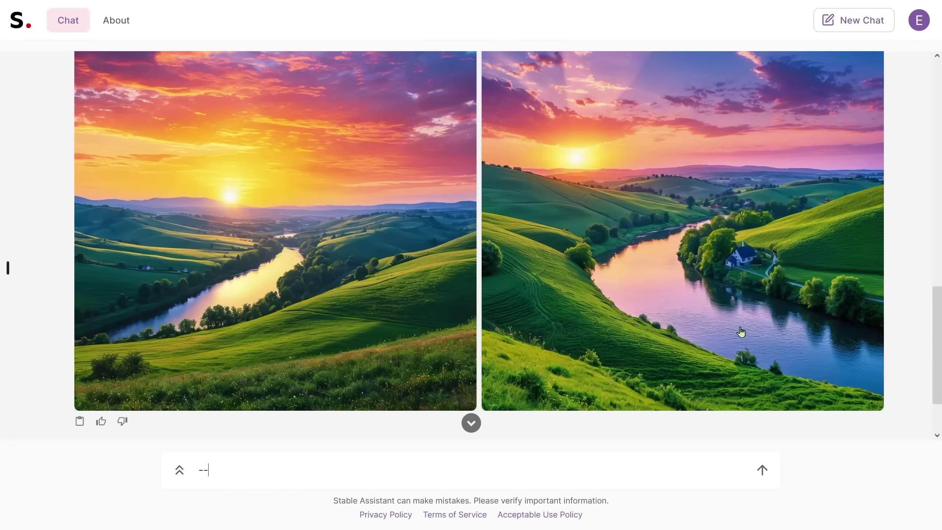
scroll(589, 259, up, 2)
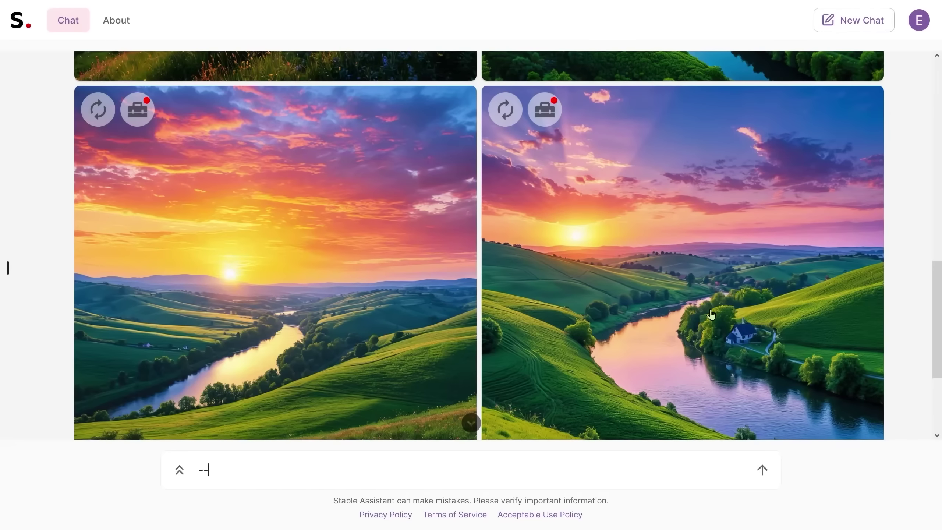
scroll(710, 314, down, 4)
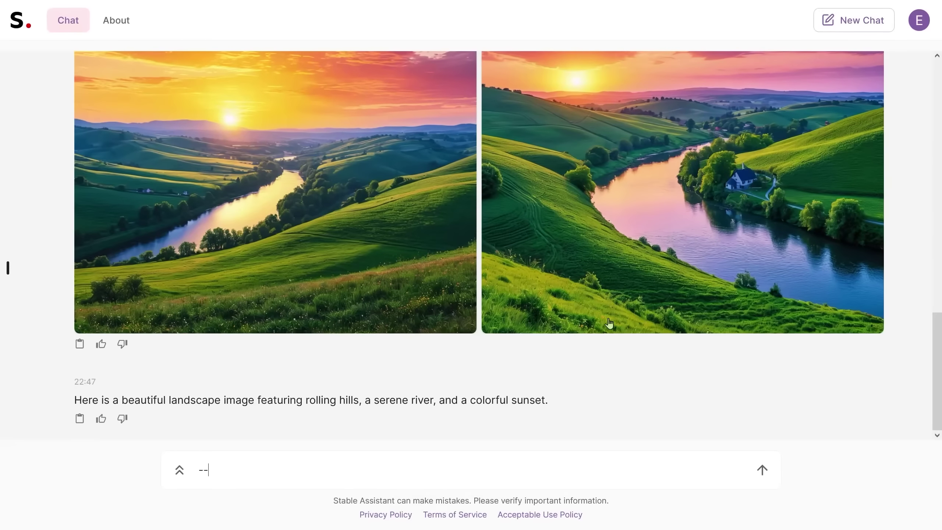
scroll(630, 324, up, 2)
scroll(630, 324, down, 2)
scroll(315, 342, up, 2)
scroll(269, 360, down, 2)
- Clear the stray dashes from the message draft and send "how do I download this image"
key(BackSpace)
key(BackSpace)
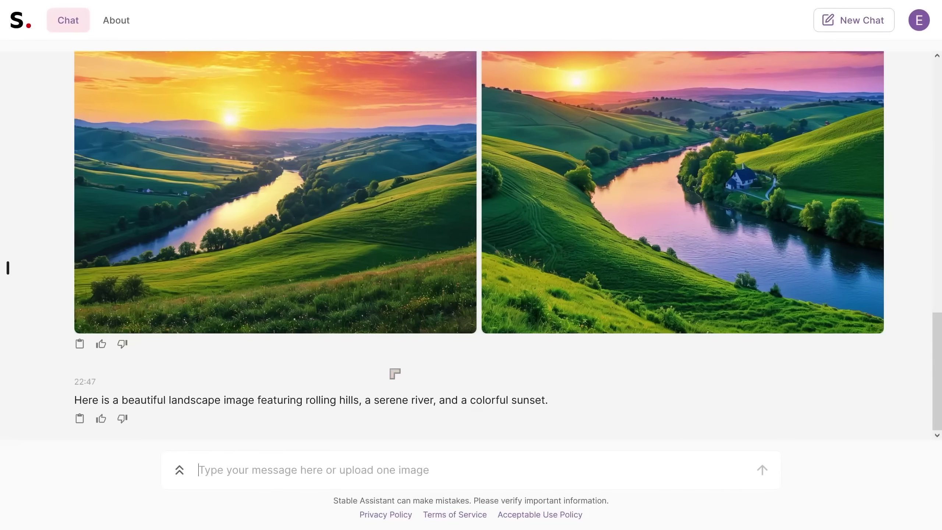
text(how do I)
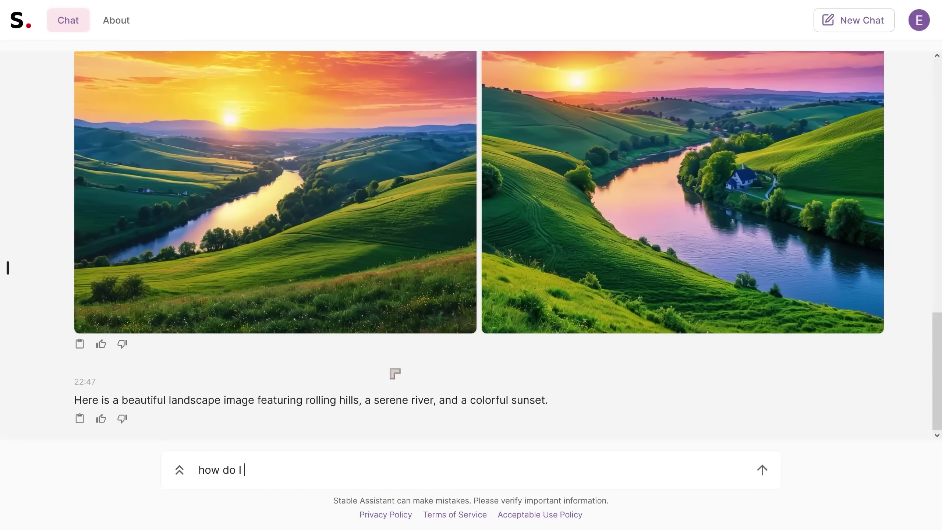
text( download this image)
key(Return)
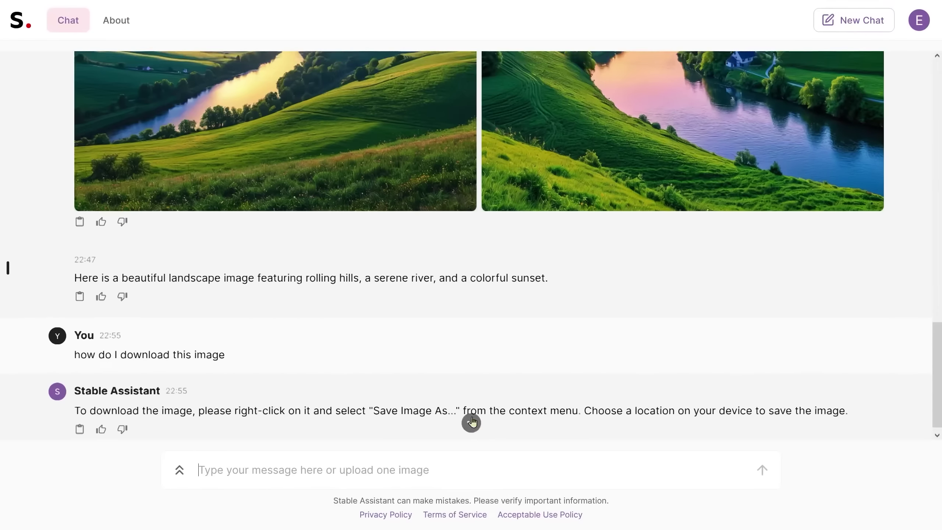
- Check the browser's save and copy options for the third landscape image and dismiss them
scroll(470, 420, up, 5)
right_click(314, 288)
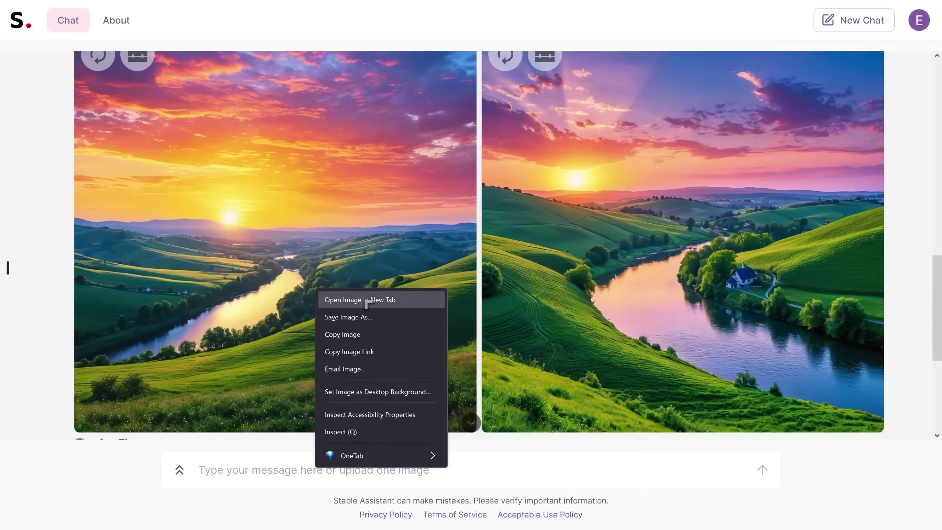
click(540, 470)
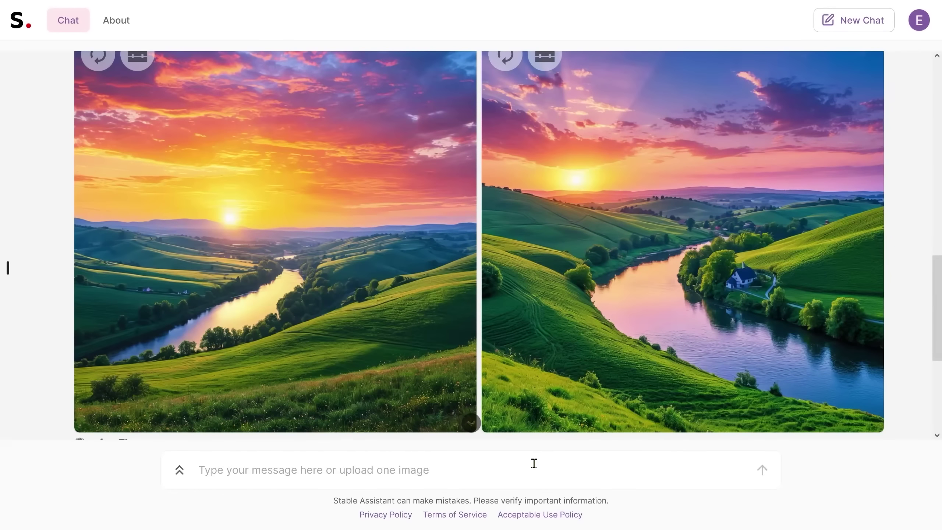
- Review the download instructions in the chat and look over the four generated landscape images again
scroll(399, 430, down, 5)
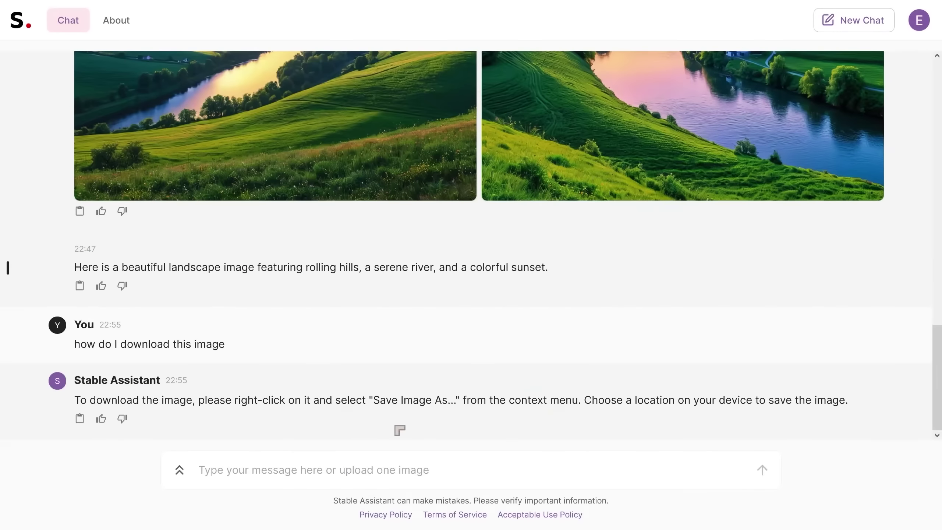
scroll(399, 430, up, 15)
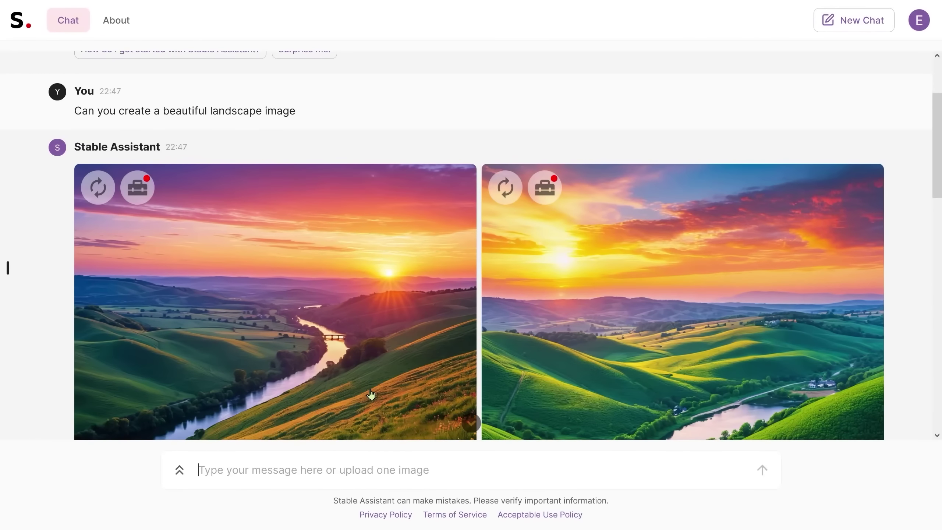
scroll(370, 394, down, 4)
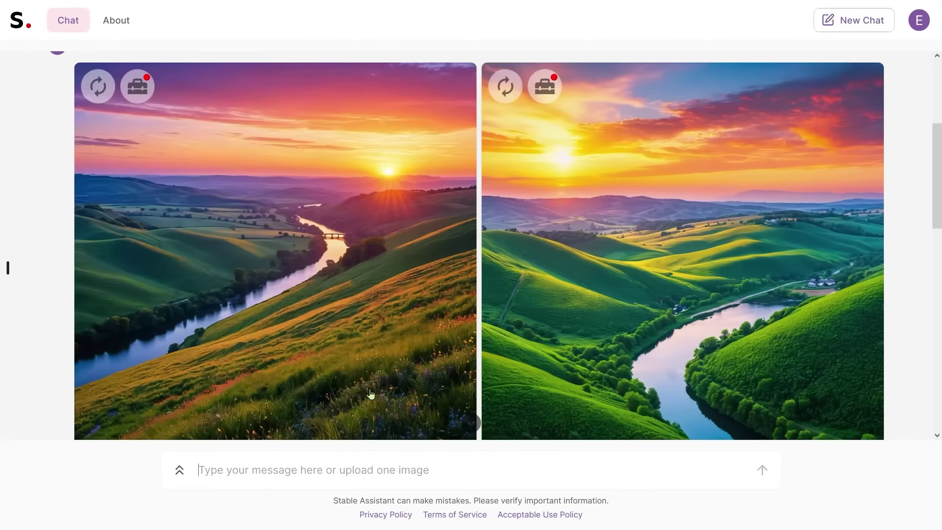
scroll(366, 380, up, 2)
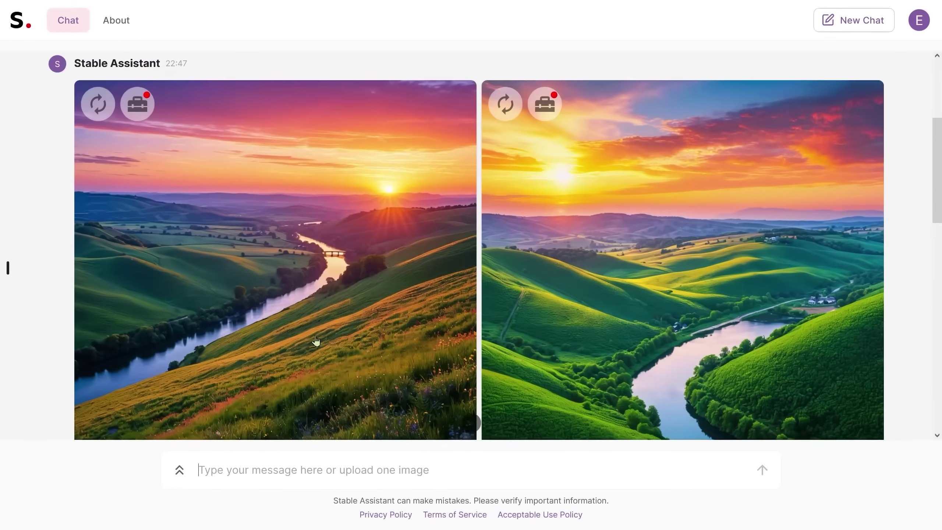
scroll(374, 391, down, 9)
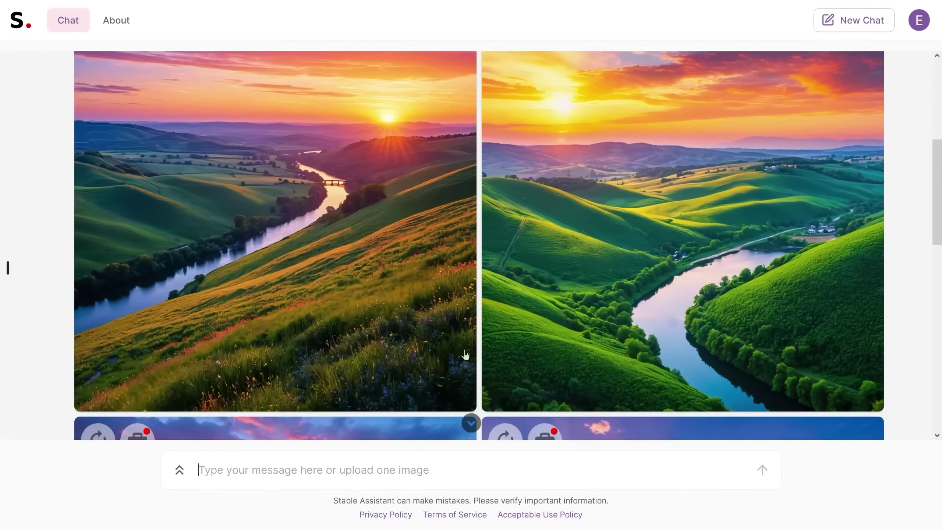
scroll(496, 399, down, 6)
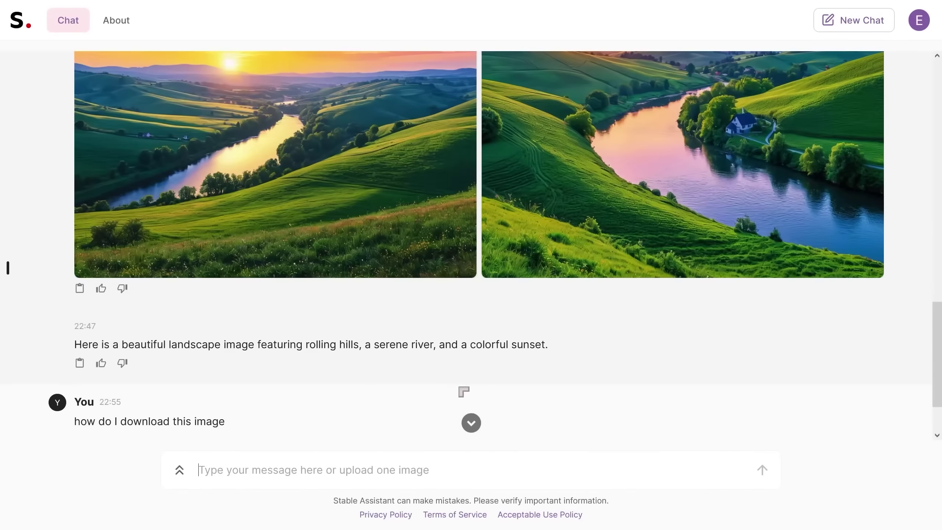
scroll(463, 393, up, 4)
scroll(459, 388, up, 10)
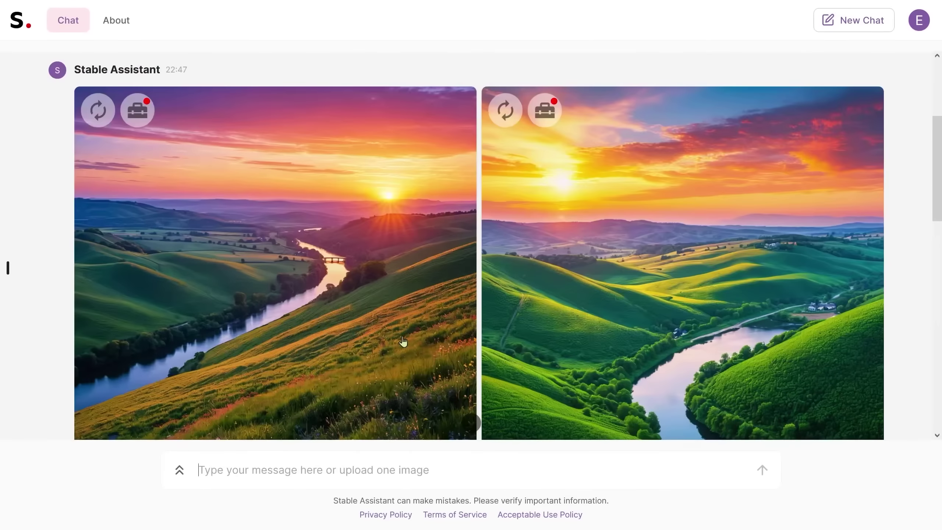
scroll(517, 341, down, 16)
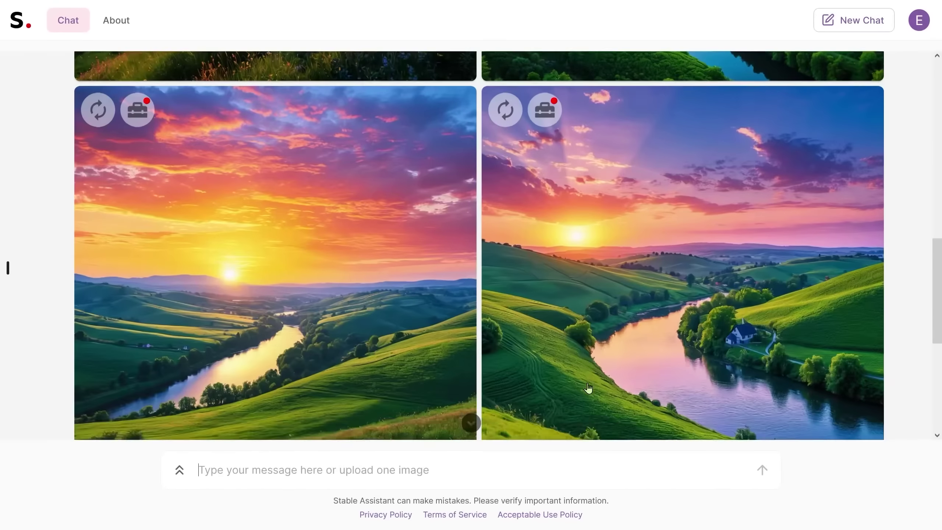
scroll(579, 389, down, 3)
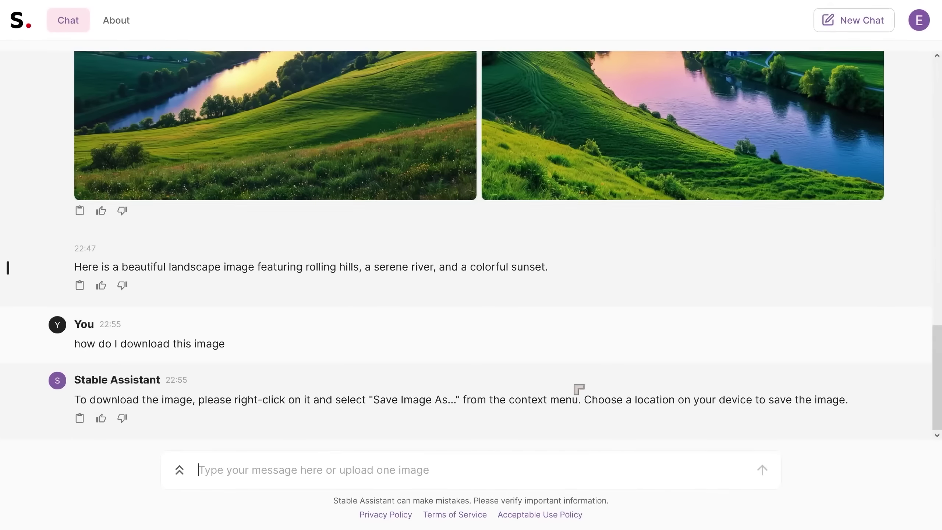
scroll(579, 389, up, 14)
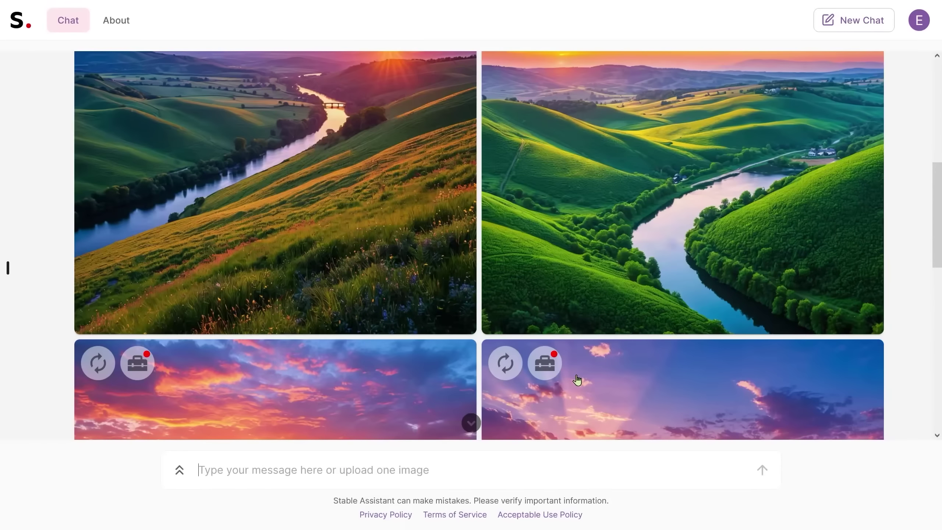
scroll(577, 380, down, 2)
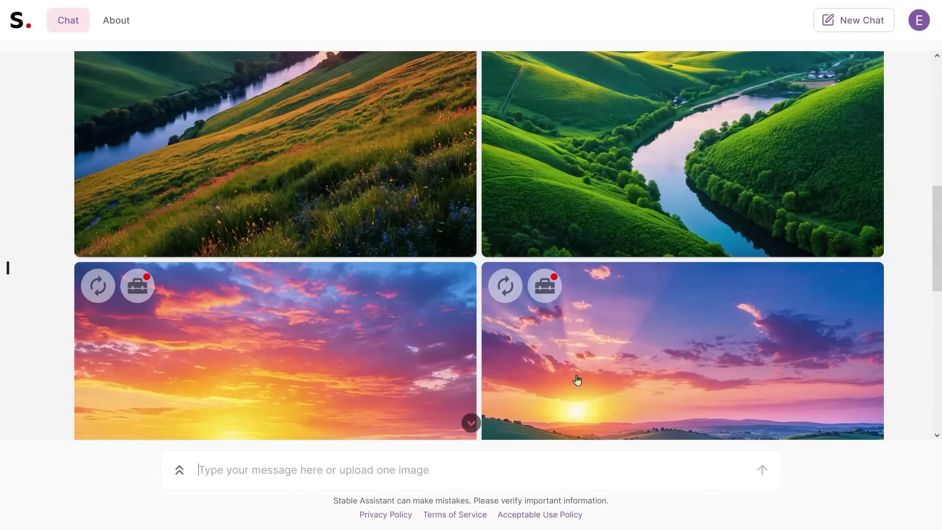
scroll(577, 380, down, 11)
scroll(573, 384, up, 15)
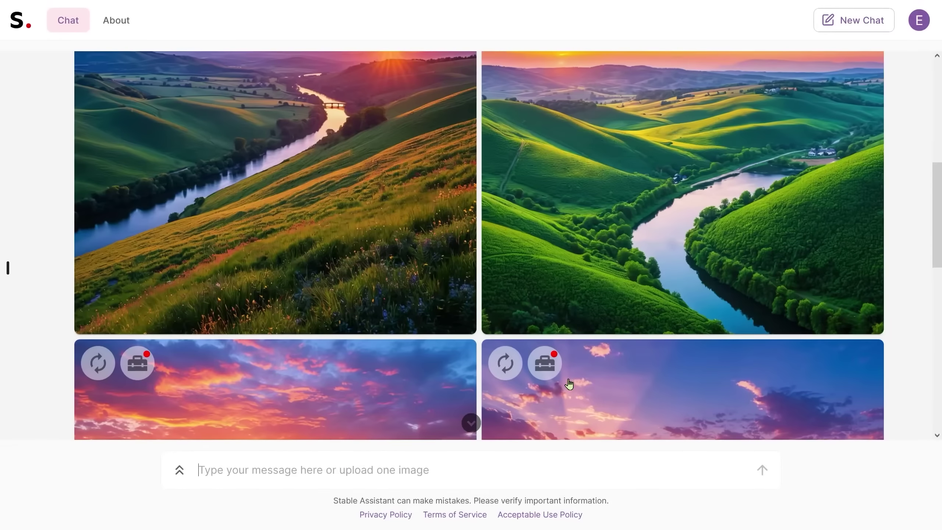
scroll(569, 384, up, 6)
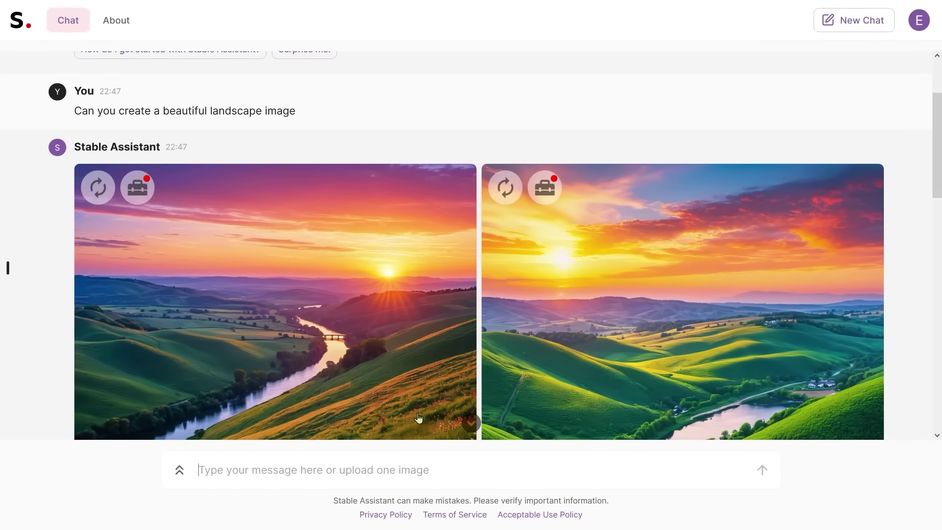
scroll(237, 406, down, 3)
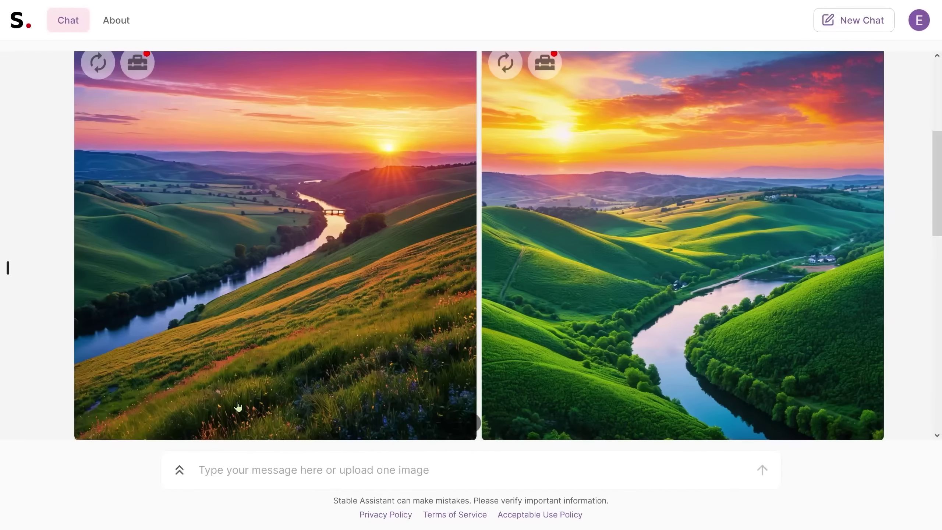
- Highlight "landscape image" in the original prompt and compare that request with the four images and their caption
scroll(237, 406, up, 6)
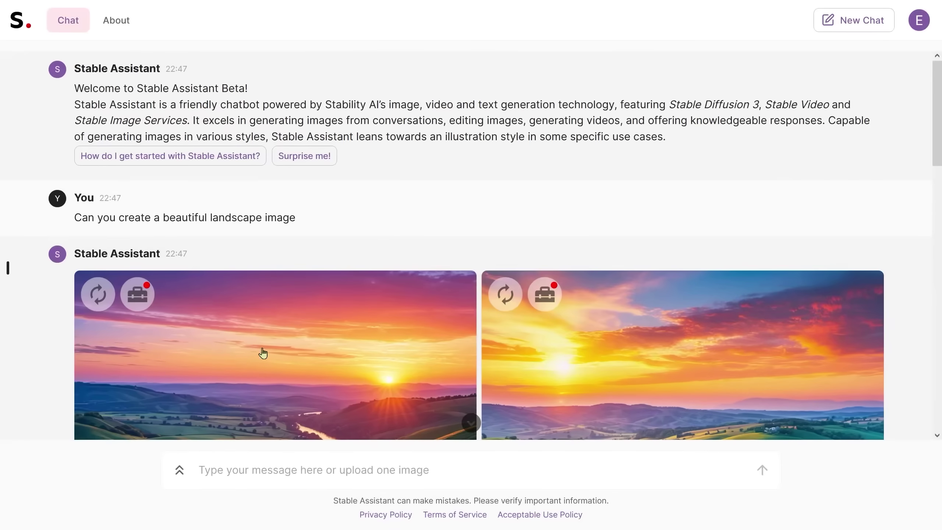
drag(196, 221, 210, 220)
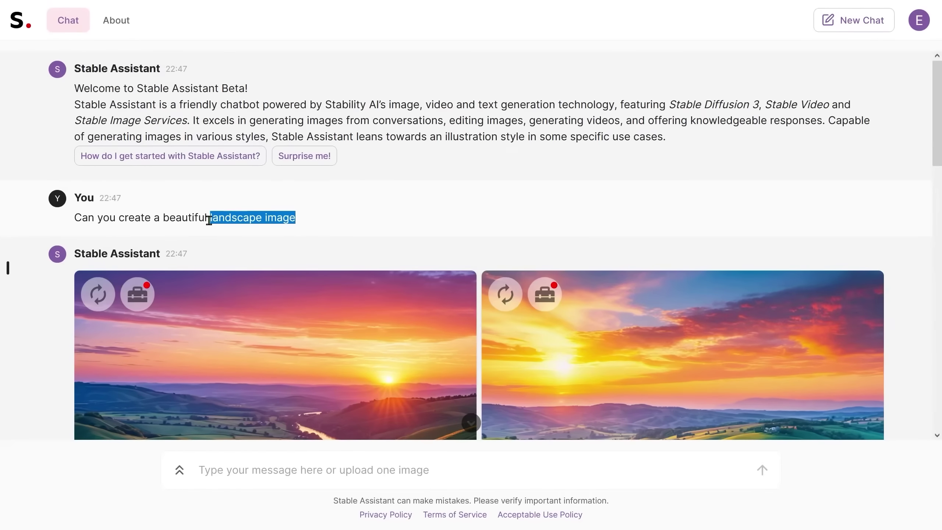
scroll(376, 330, down, 5)
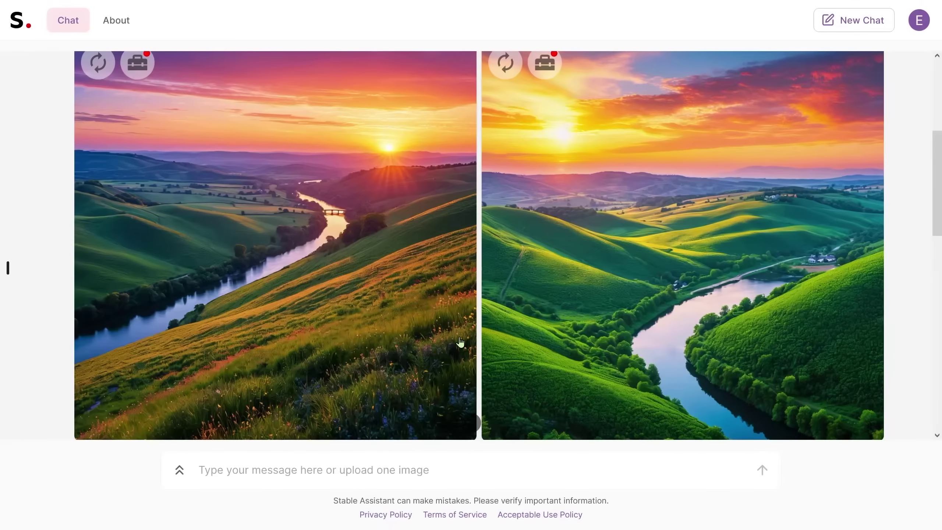
scroll(459, 341, down, 15)
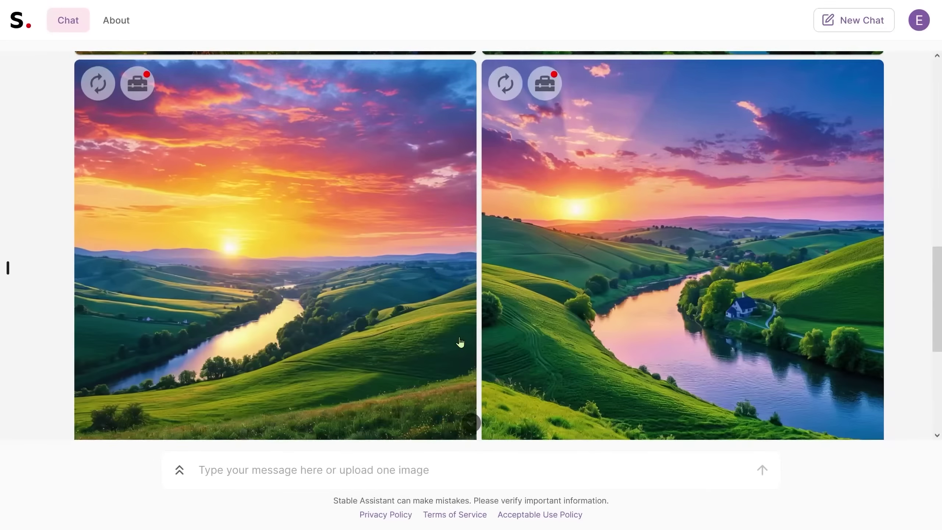
scroll(367, 414, up, 10)
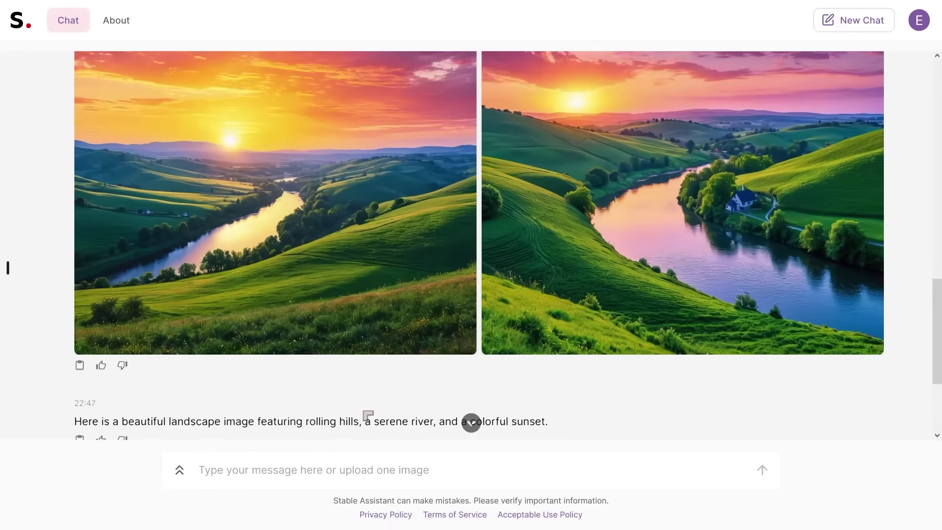
scroll(311, 420, down, 7)
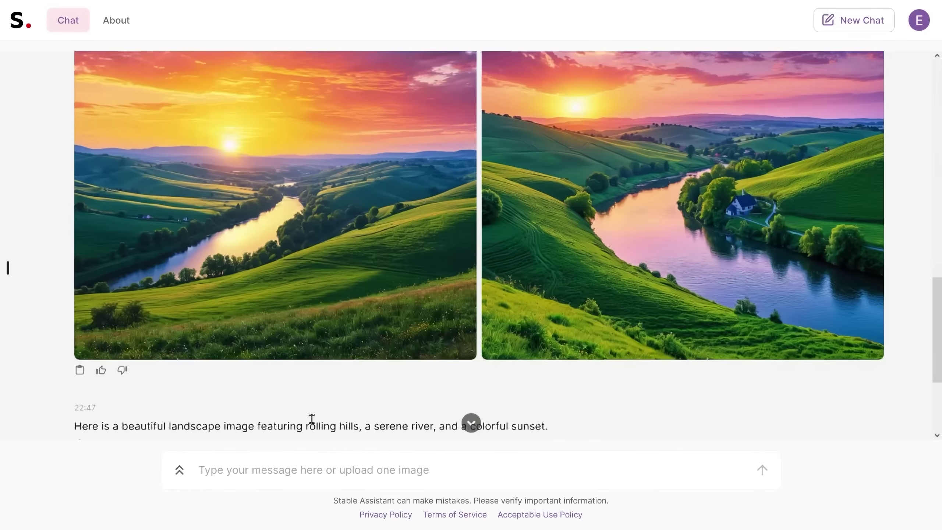
scroll(296, 424, up, 2)
scroll(295, 425, up, 6)
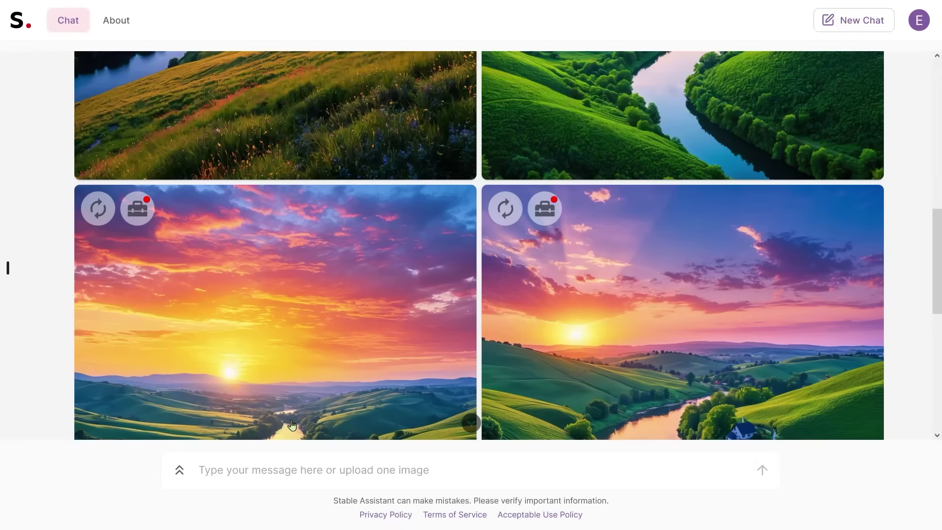
scroll(291, 425, down, 5)
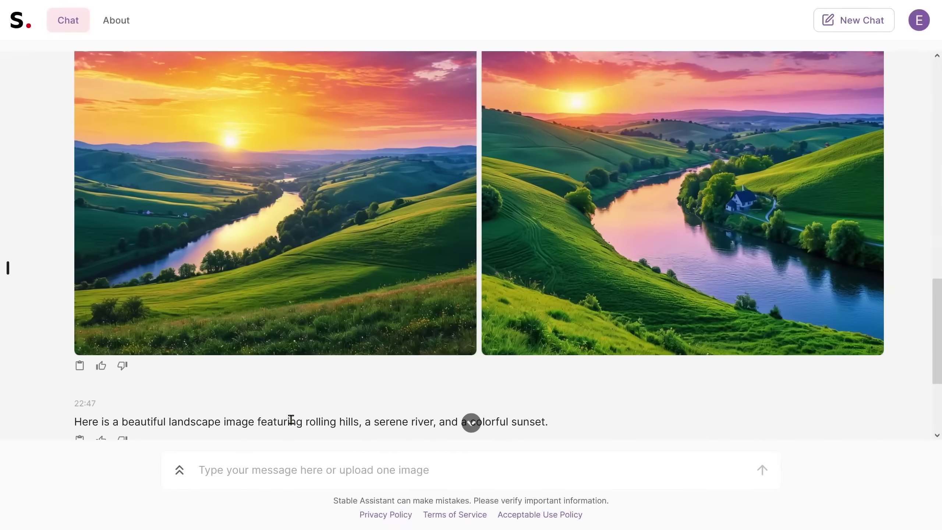
scroll(292, 421, down, 4)
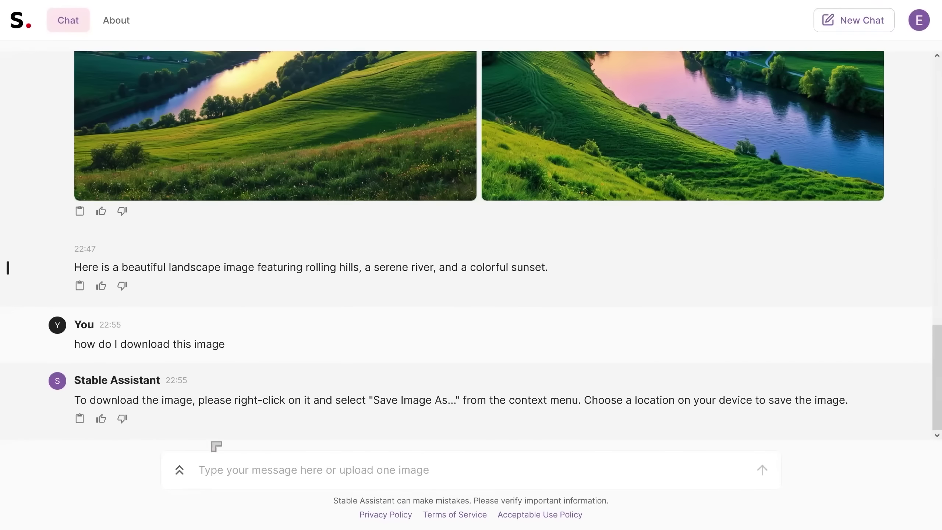
- Send the chat message "Wow those are beautiful images, what size are they in pixels"
click(205, 469)
text(Wow)
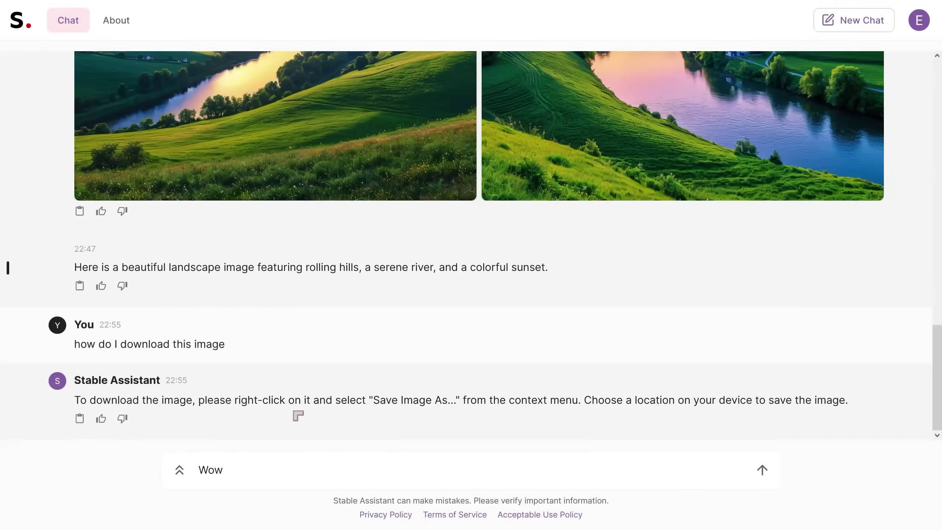
text( those are beautif)
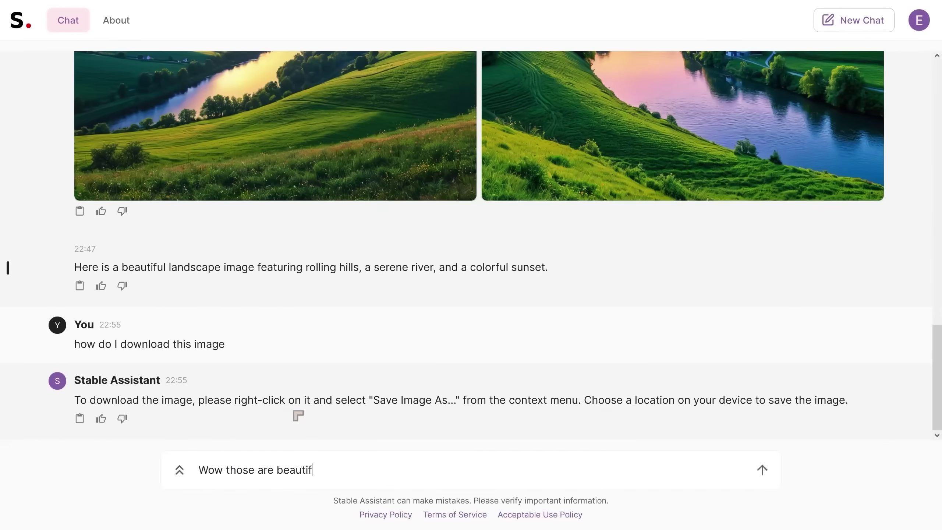
text(ul images, what siz)
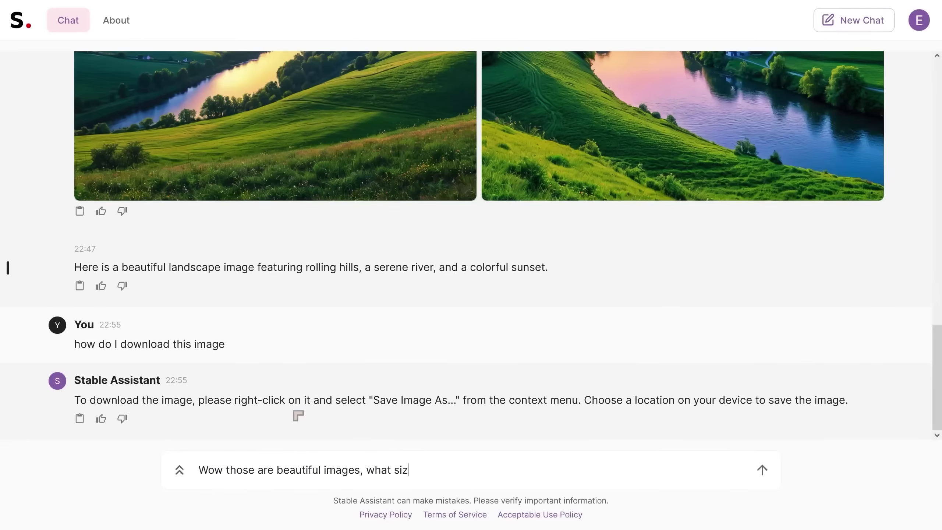
text(e are they in pixels)
key(Return)
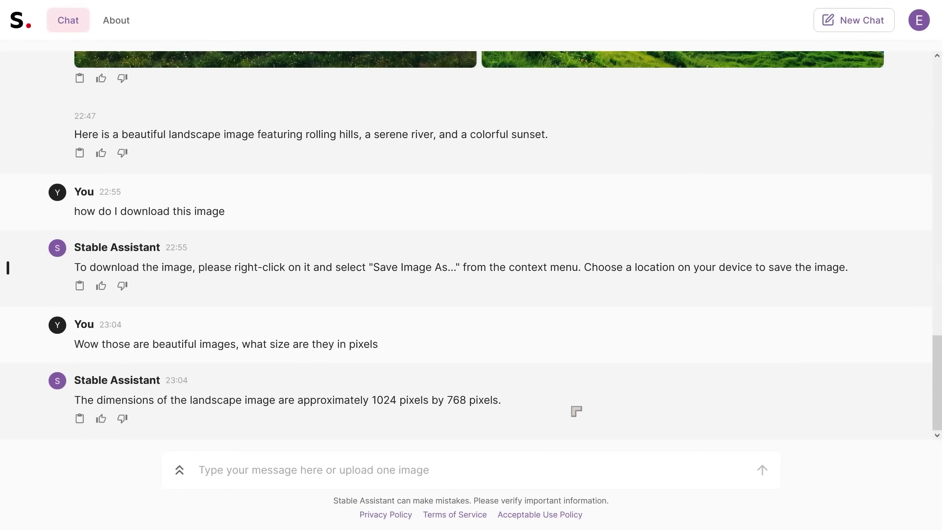
- Compare the size reply with the landscape images and highlight the disclaimer "Stable Assistant can make mistakes."
scroll(576, 410, up, 10)
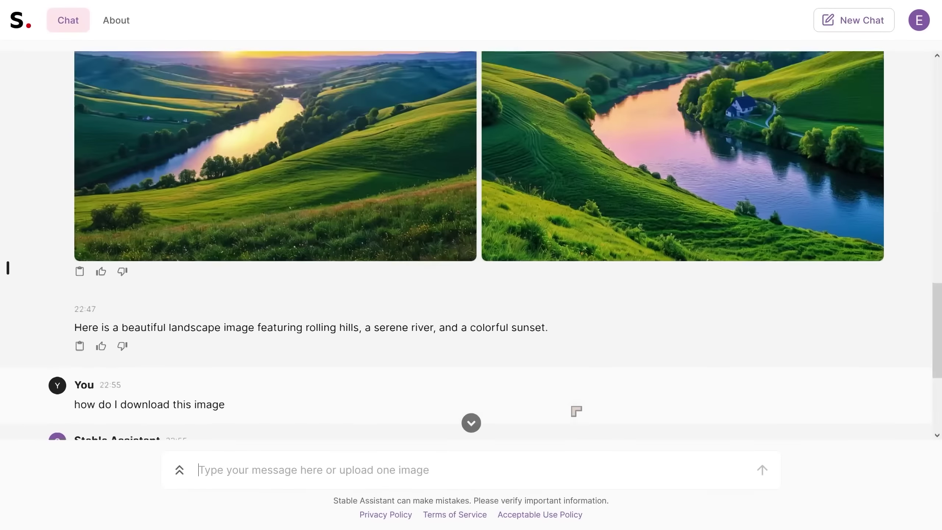
scroll(575, 410, down, 10)
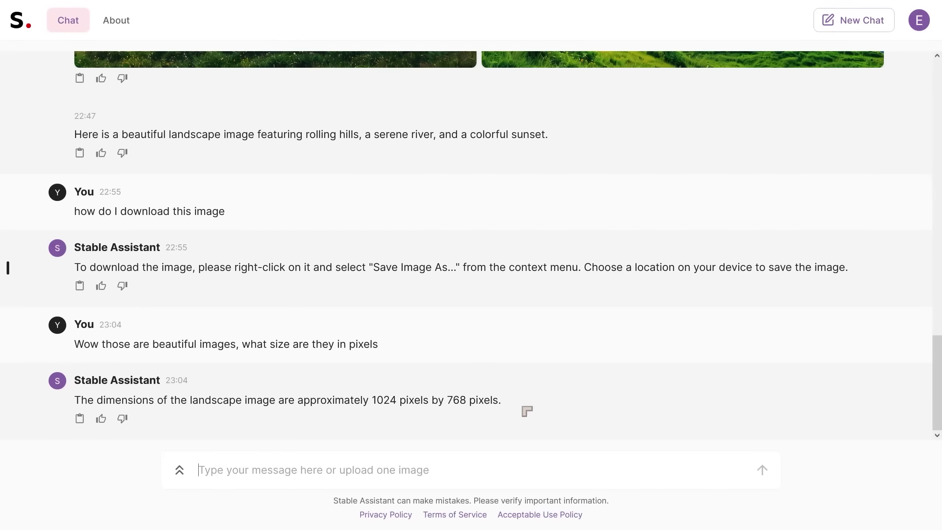
scroll(527, 410, up, 10)
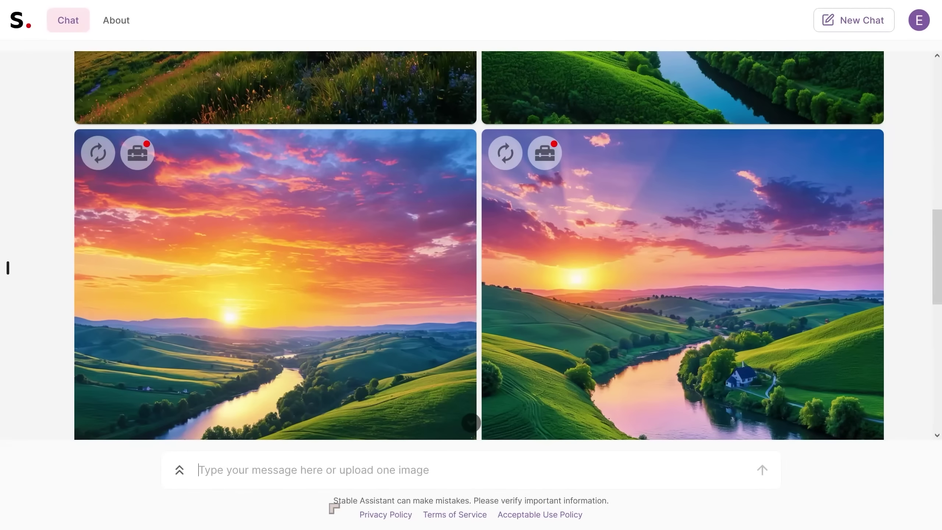
drag(334, 500, 470, 499)
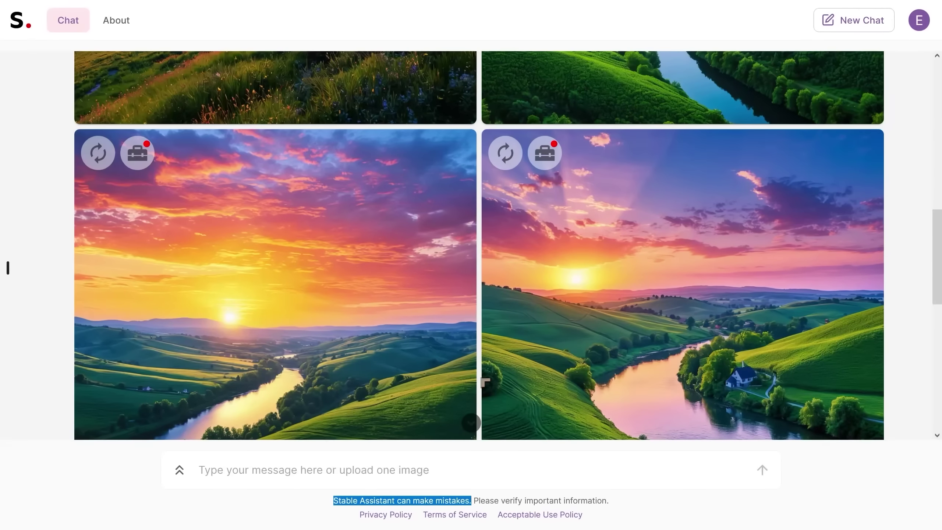
- Reread the exchange about image size, highlighting the question and the pixel dimensions in the assistant's reply
scroll(486, 375, down, 10)
scroll(490, 366, down, 2)
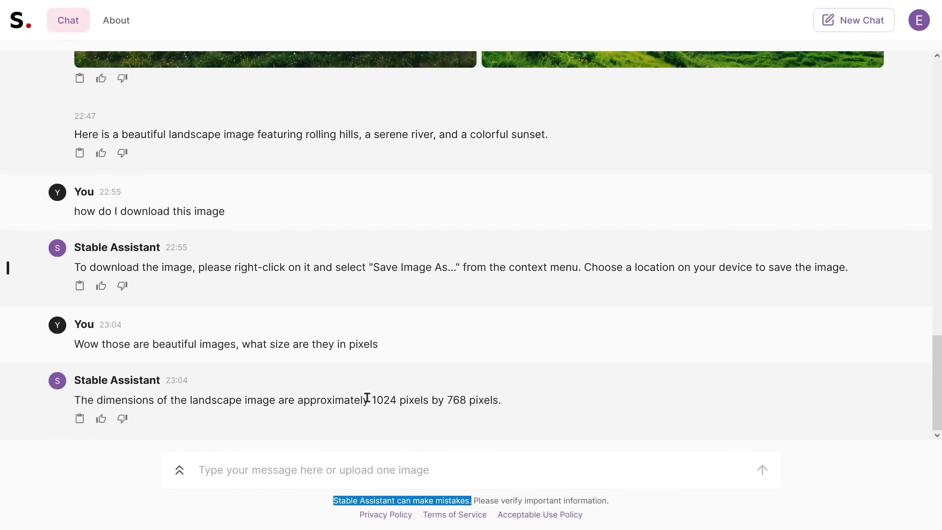
click(450, 403)
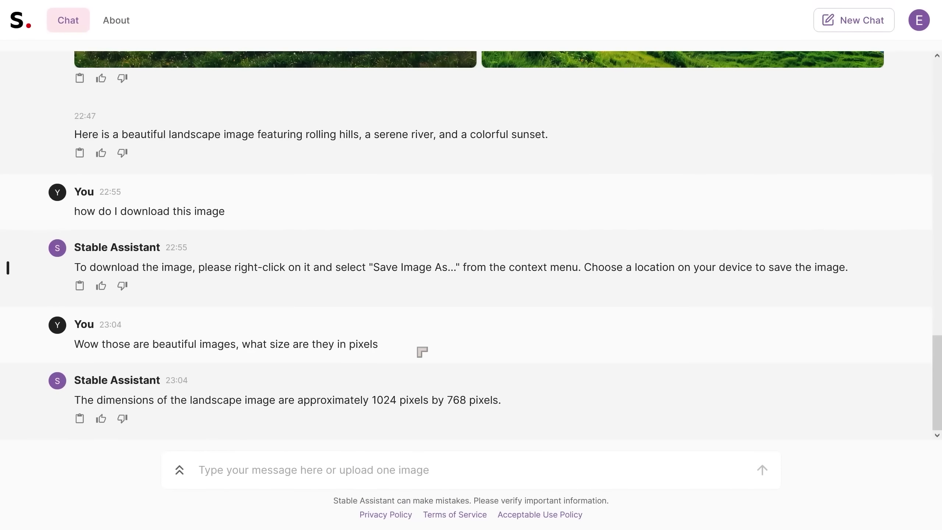
drag(417, 347, 76, 352)
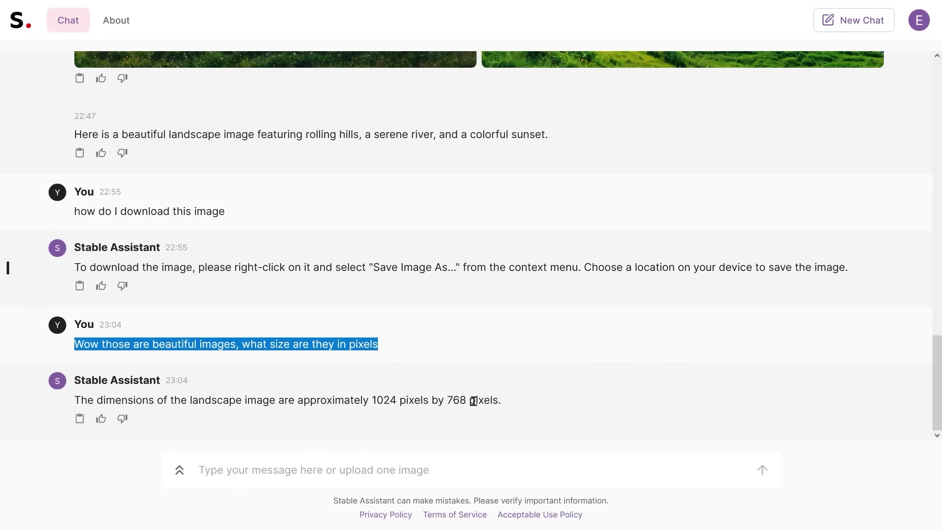
drag(514, 404, 369, 402)
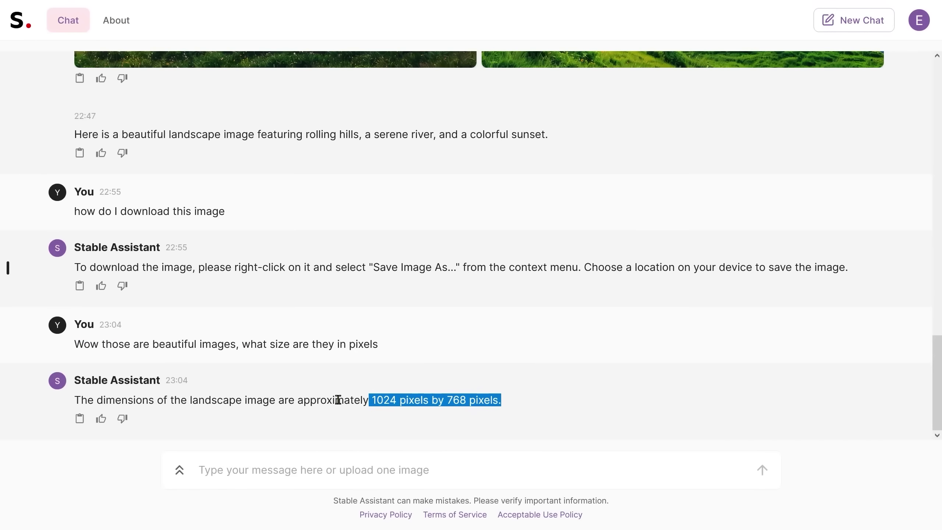
- View a generated sunset landscape image at full size, zoom in to inspect its detail and format, and return to the chat
click(457, 404)
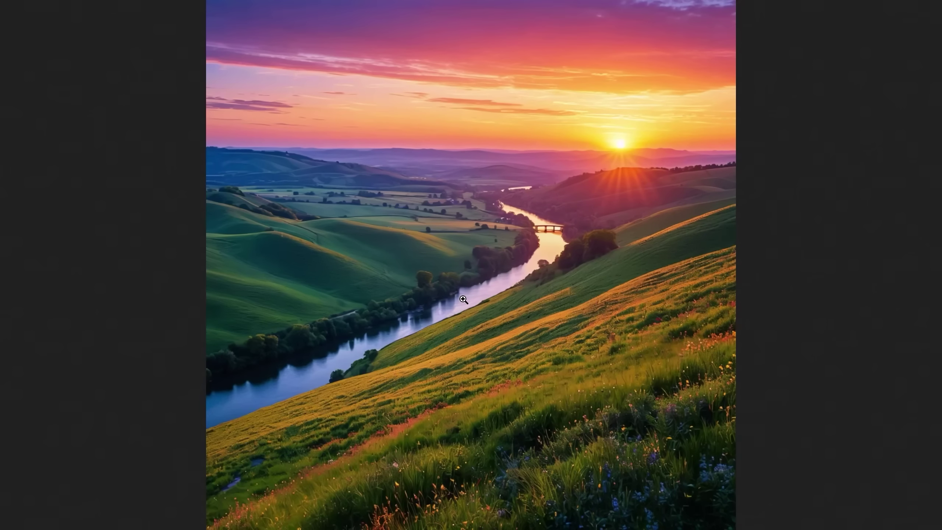
click(567, 348)
scroll(569, 349, down, 3)
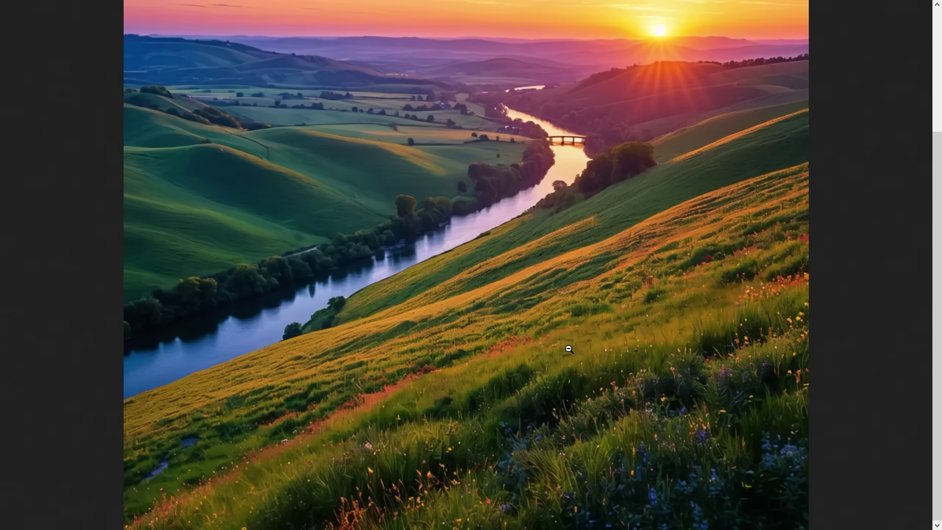
click(569, 348)
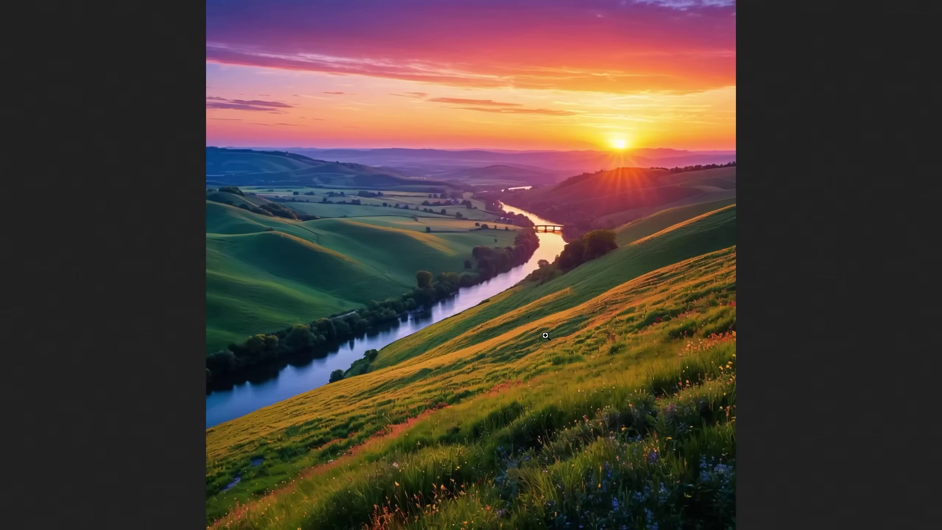
click(521, 297)
click(516, 310)
key(Escape)
- Send the chat message "can you create an image in landscape aspect ratio"
text(can you create )
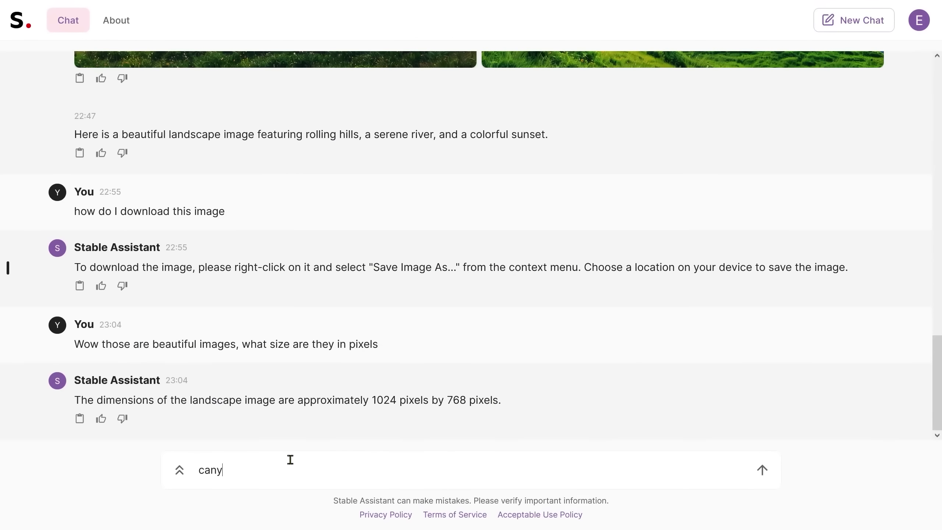
text(an image in landscape aspec)
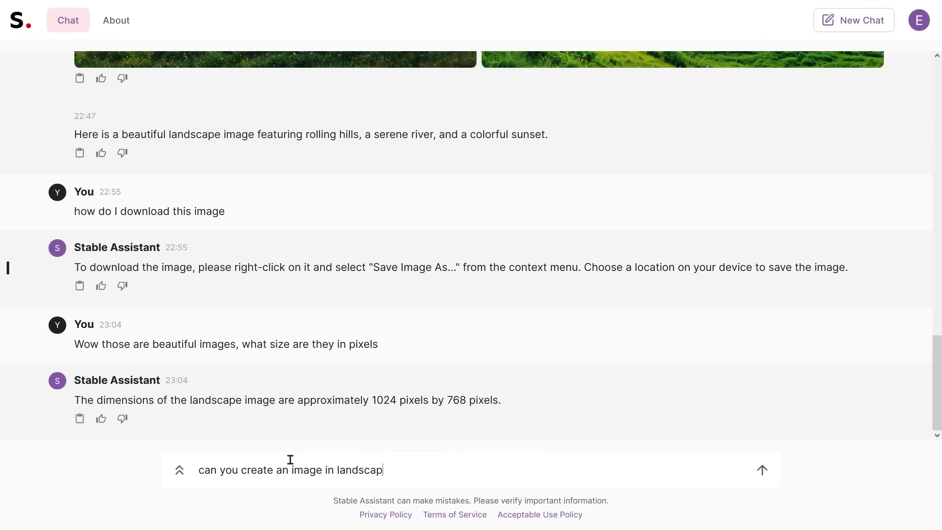
text(t r)
text(atio)
key(Return)
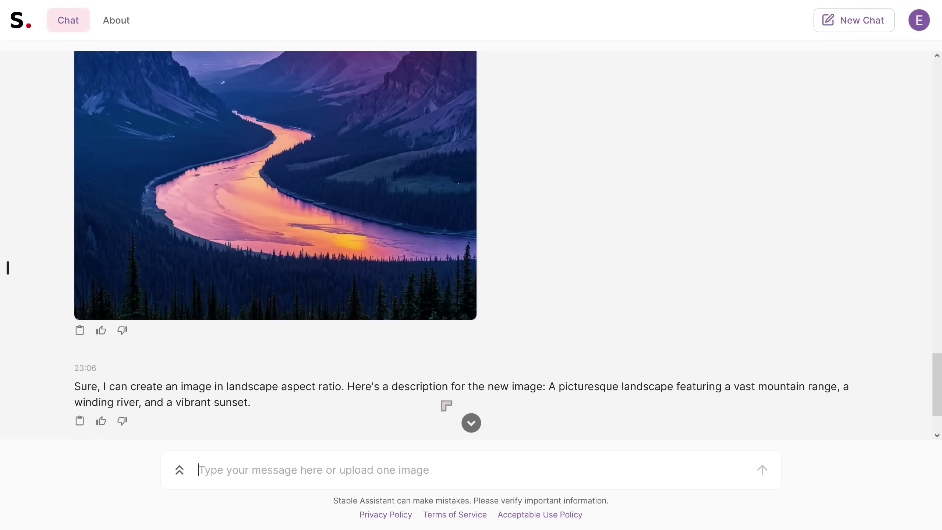
- Check the new mountain river image against its description, and ask the assistant to create an image in 16:9 aspect ratio
scroll(275, 382, up, 4)
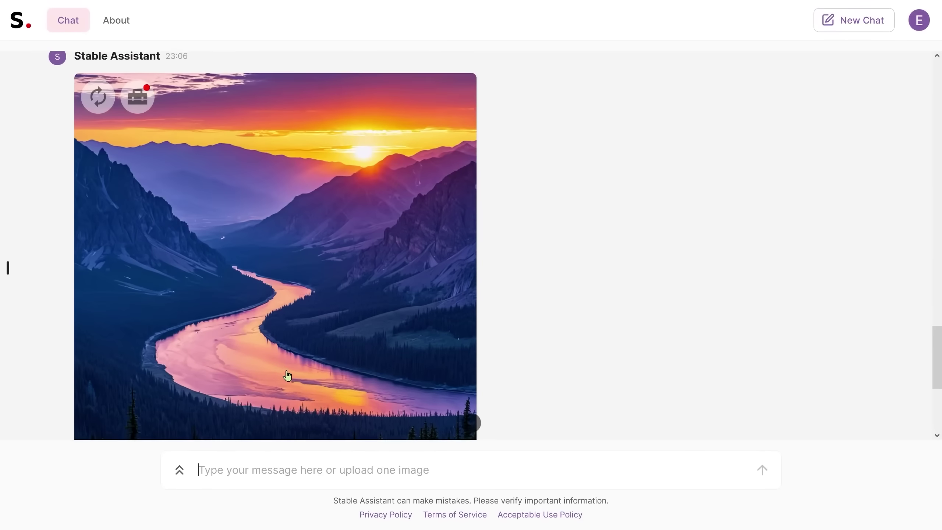
scroll(287, 375, up, 6)
scroll(297, 375, down, 8)
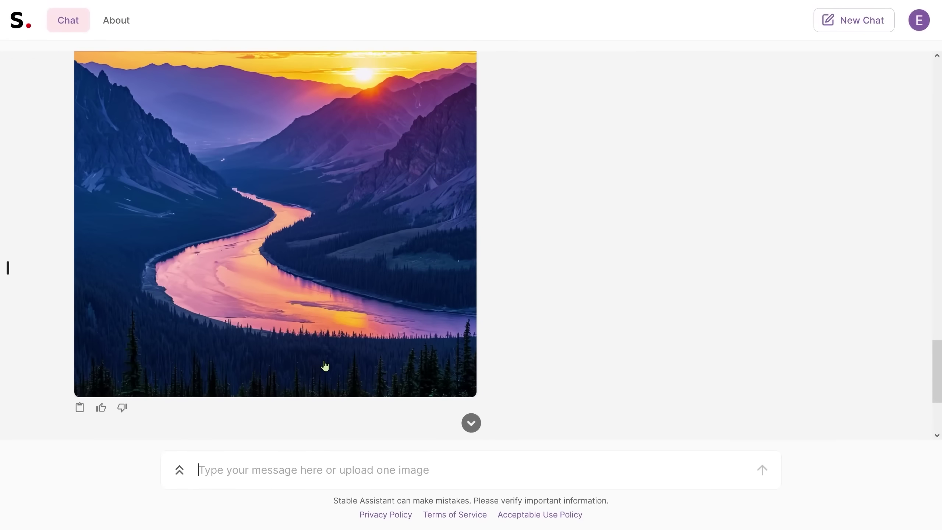
scroll(325, 366, up, 2)
scroll(324, 366, down, 6)
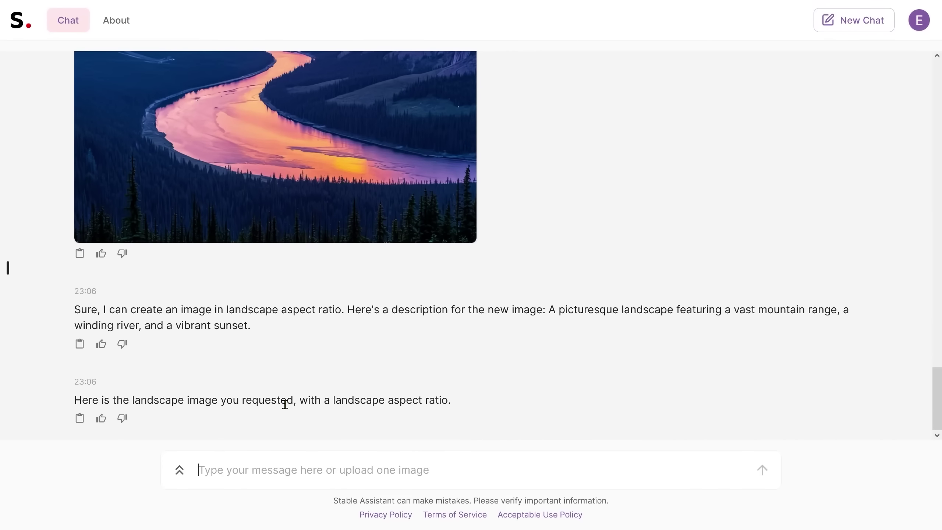
text(can you create an image in 16:9 aspect ration)
key(Return)
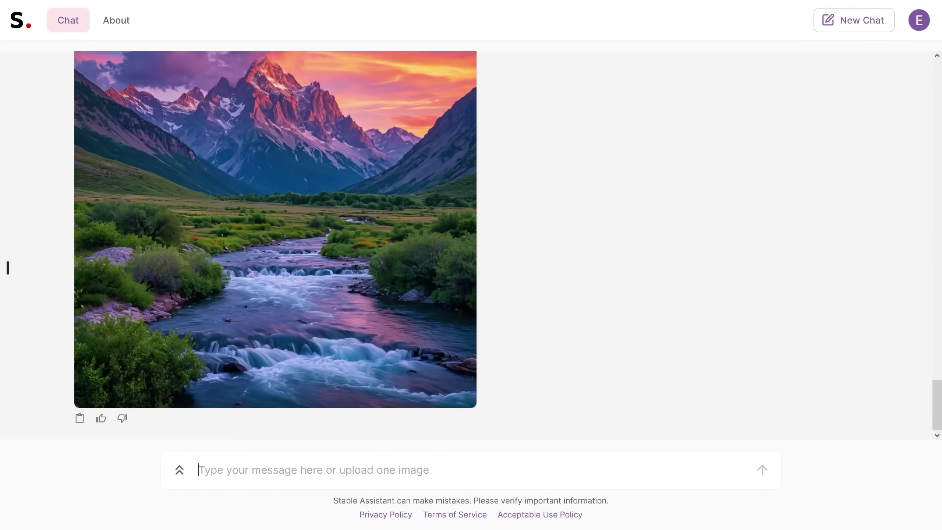
- Highlight the request for an image 1920 pixels wide and 1080 pixels high and compare it with the resulting image and replies
scroll(555, 356, down, 2)
drag(76, 405, 514, 411)
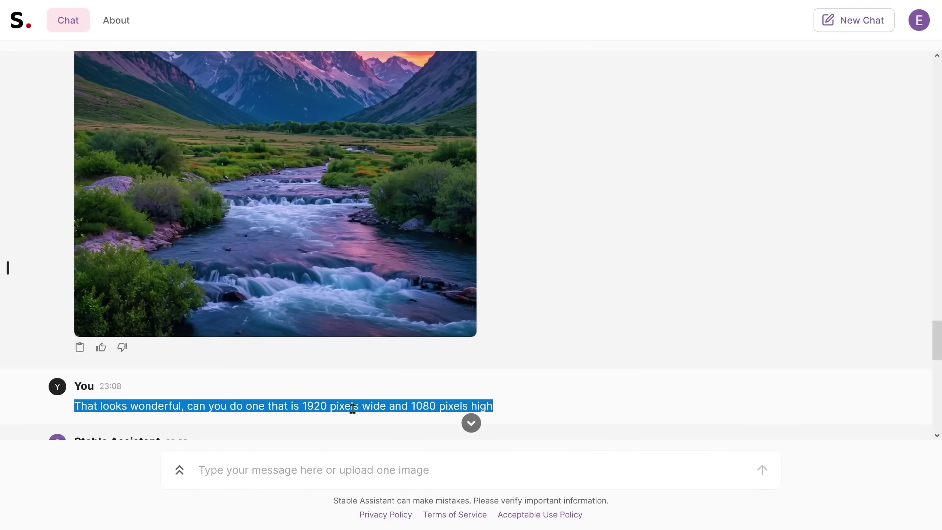
scroll(507, 409, down, 5)
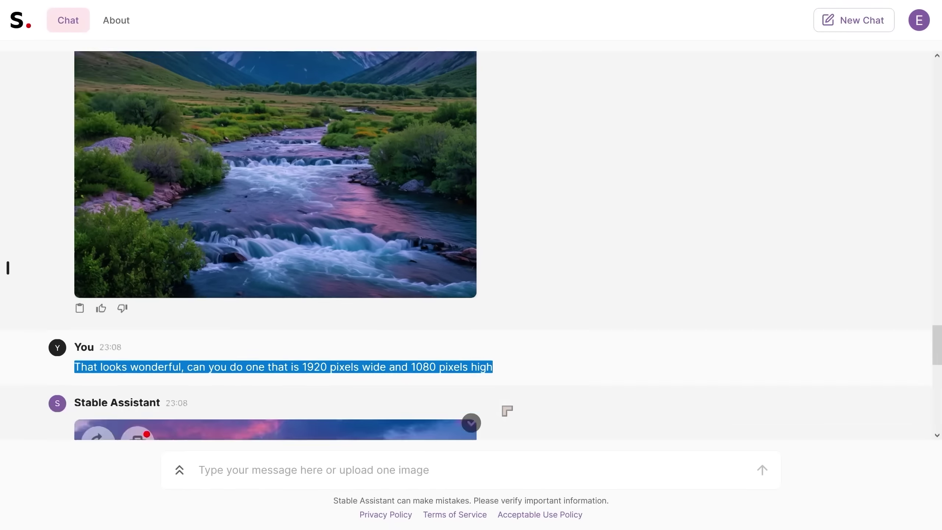
scroll(489, 394, down, 6)
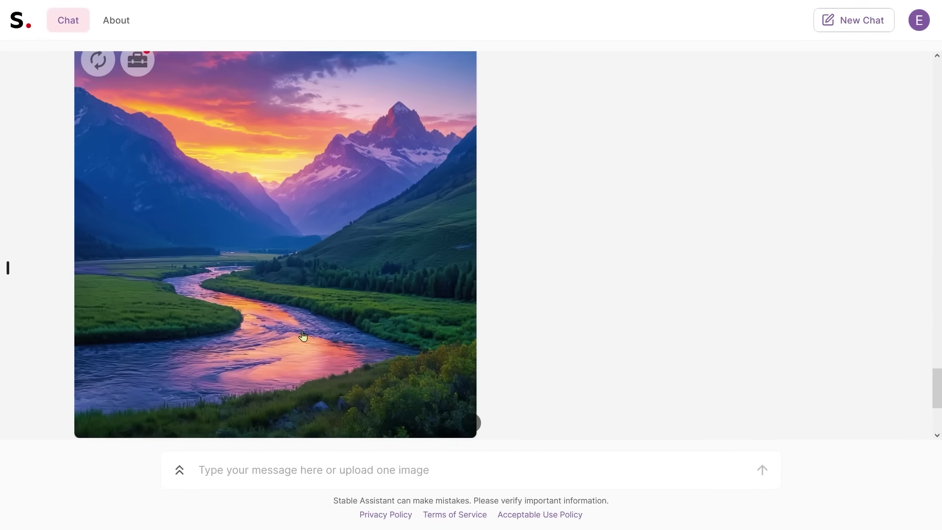
scroll(451, 366, down, 4)
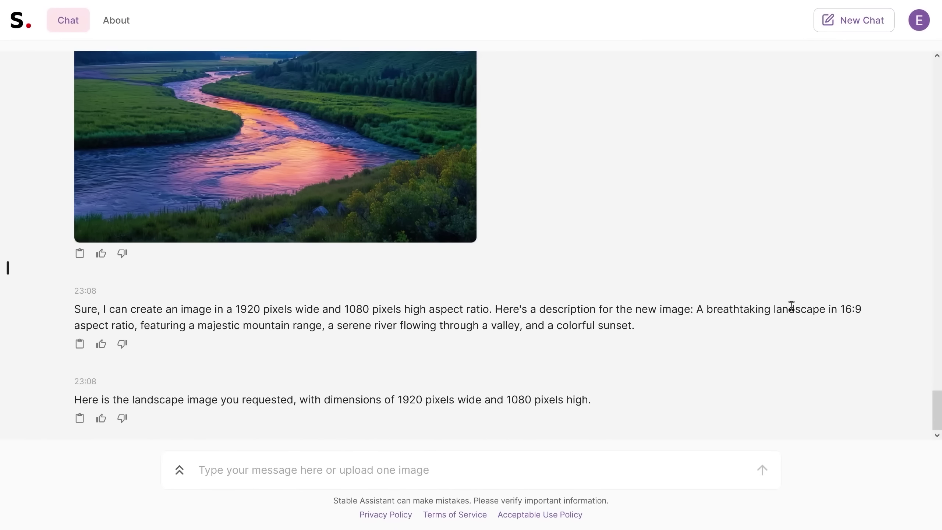
scroll(288, 336, up, 8)
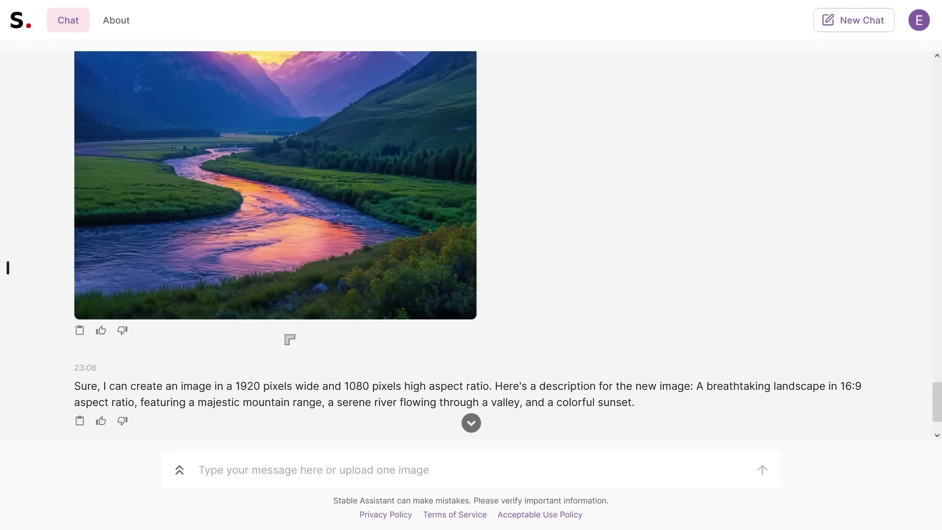
scroll(299, 340, down, 5)
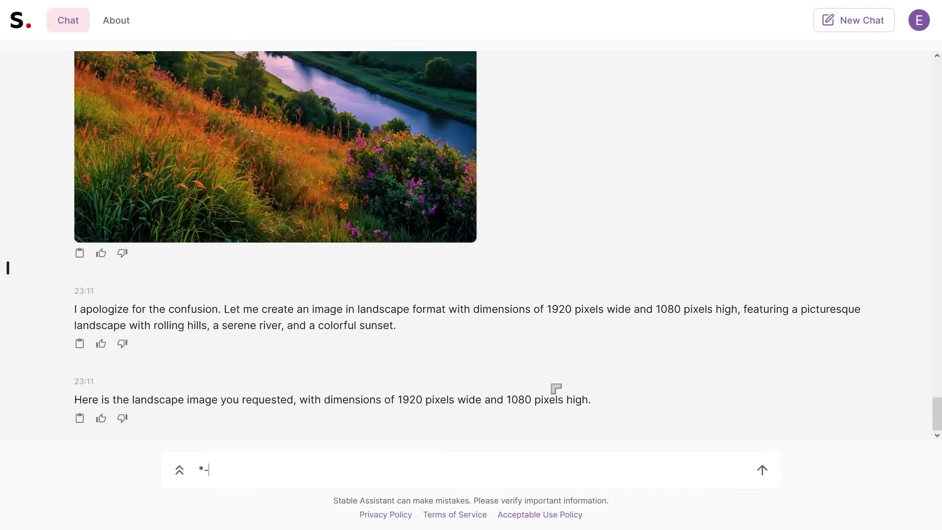
- Clear the stray characters from the message box and compare the square-format complaint with the assistant's new image and replies
double_click(214, 467)
key(BackSpace)
scroll(430, 381, up, 8)
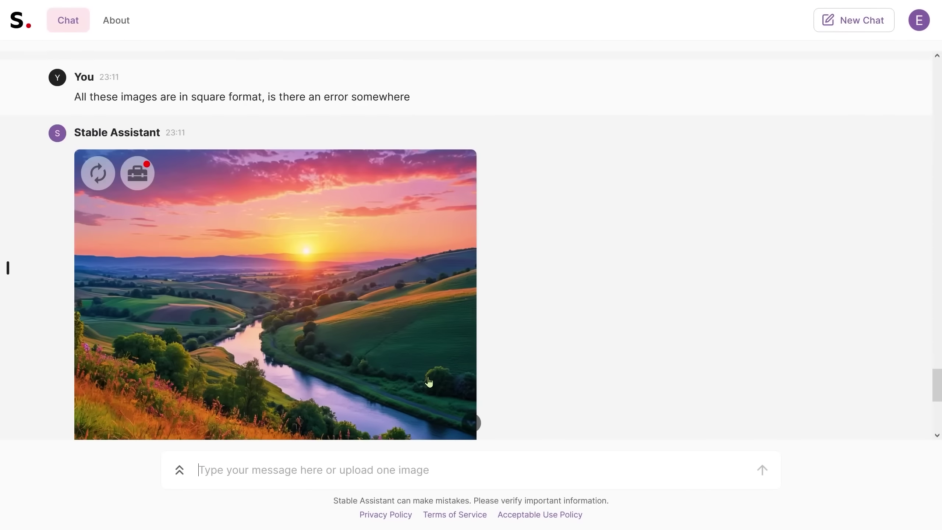
scroll(429, 382, down, 4)
scroll(429, 382, up, 1)
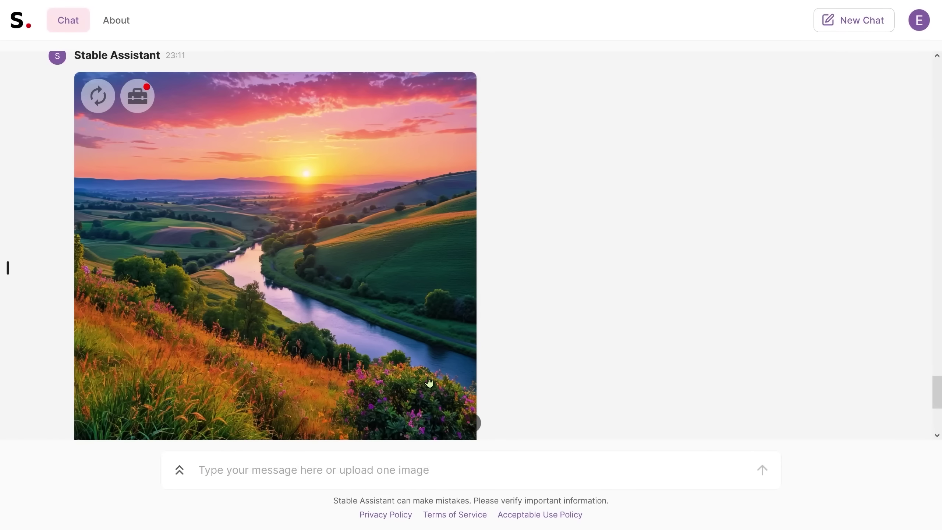
scroll(429, 381, up, 2)
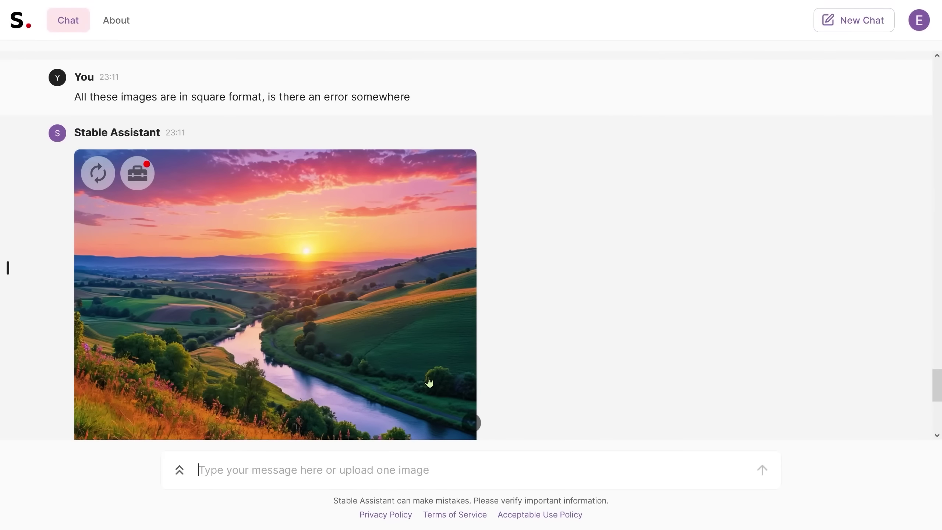
scroll(429, 381, up, 2)
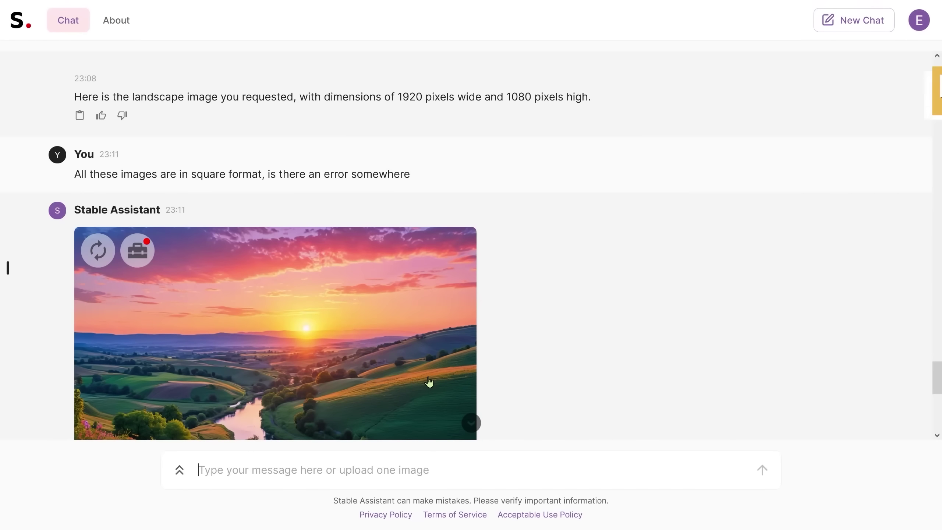
scroll(429, 381, down, 10)
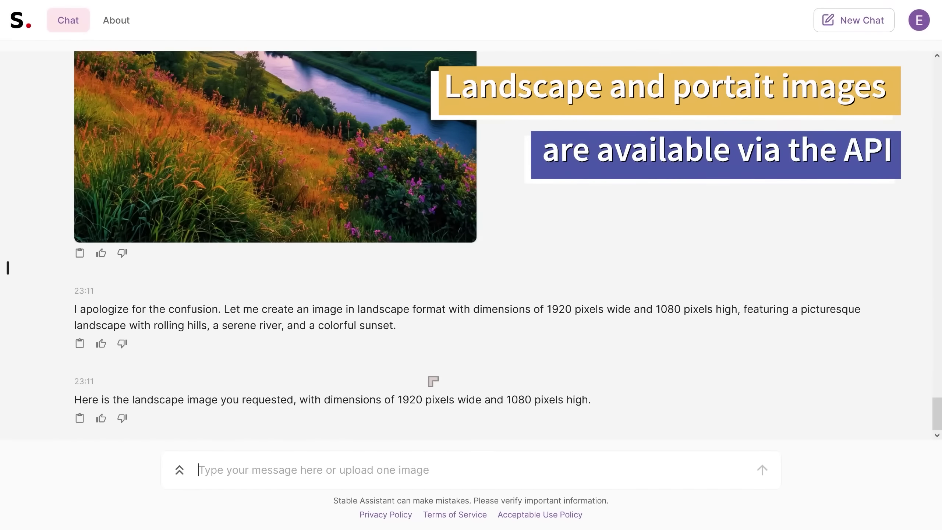
scroll(430, 381, up, 10)
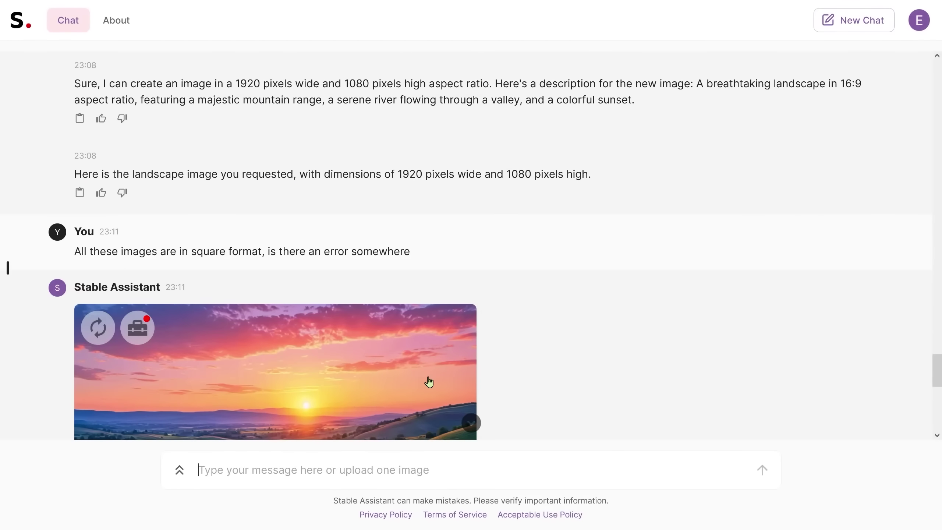
scroll(430, 371, down, 4)
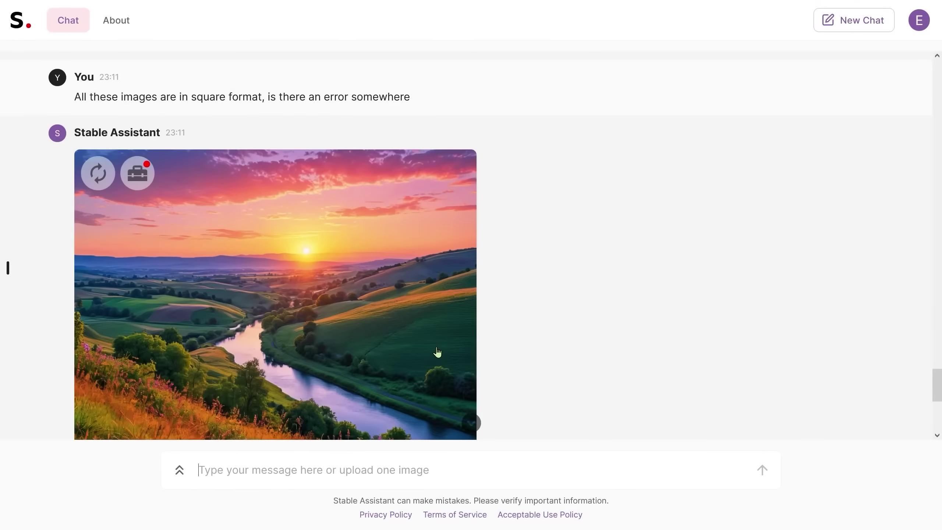
- Submit negative feedback on the latest sunset image with the text "these are supposed to be in landscape aspect ratio!"
scroll(416, 374, down, 6)
click(123, 330)
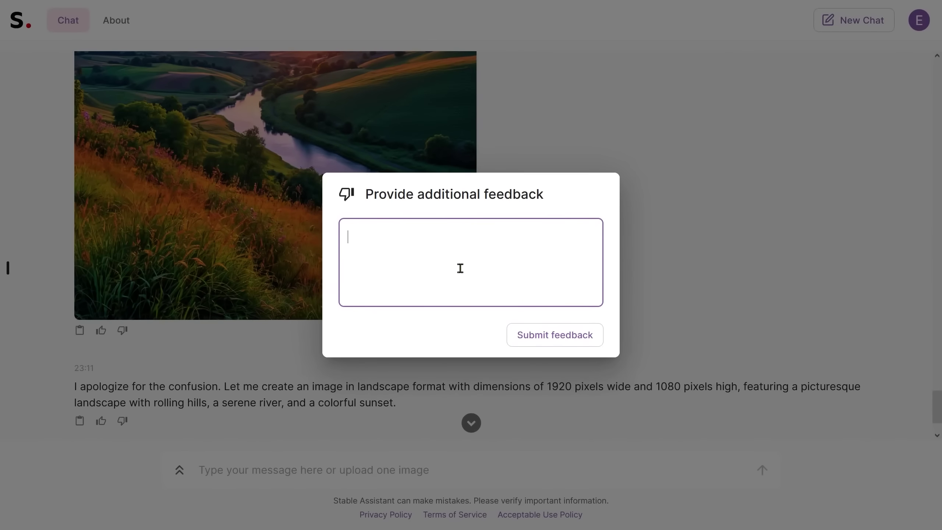
text(s)
key(BackSpace)
text(these are supposed to be in)
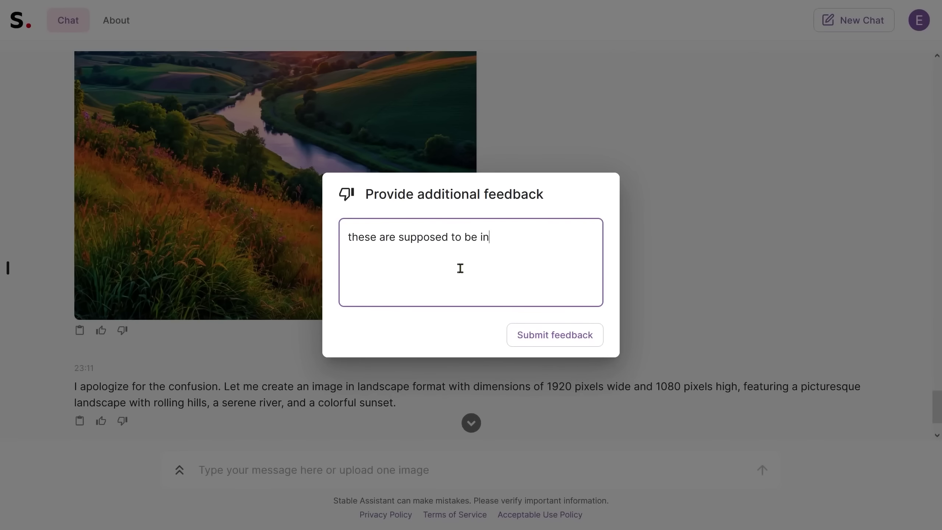
text( landscape aspe)
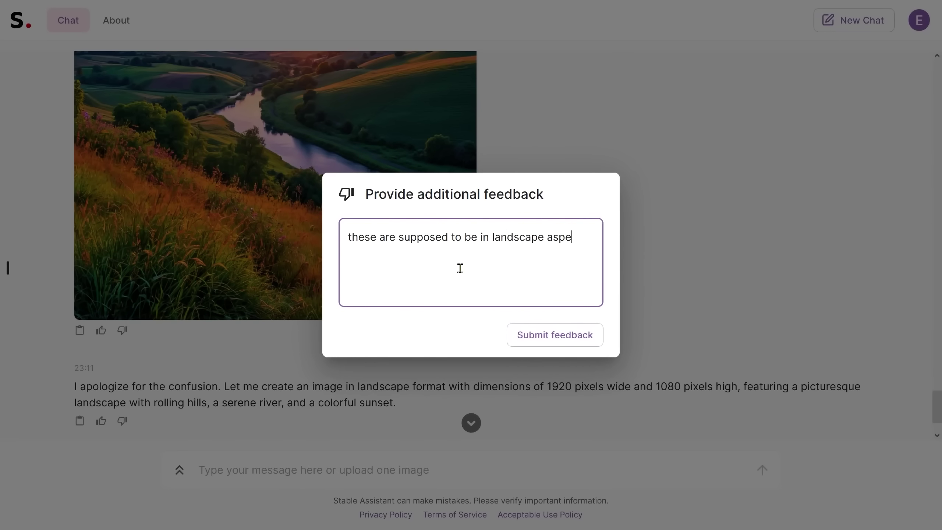
text(ct ratio!)
click(536, 336)
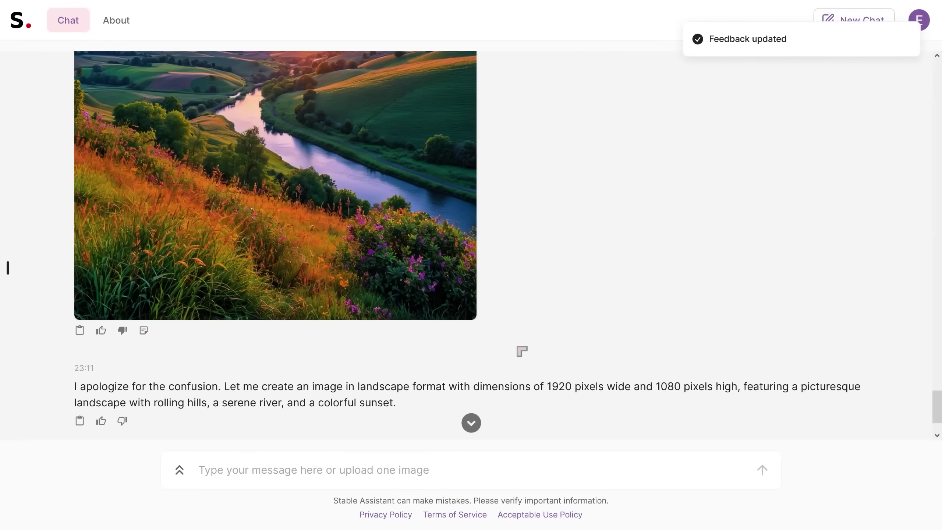
- Open today's past chat starting "Can you create a beautiful" and look through its earlier messages and images
scroll(522, 351, up, 10)
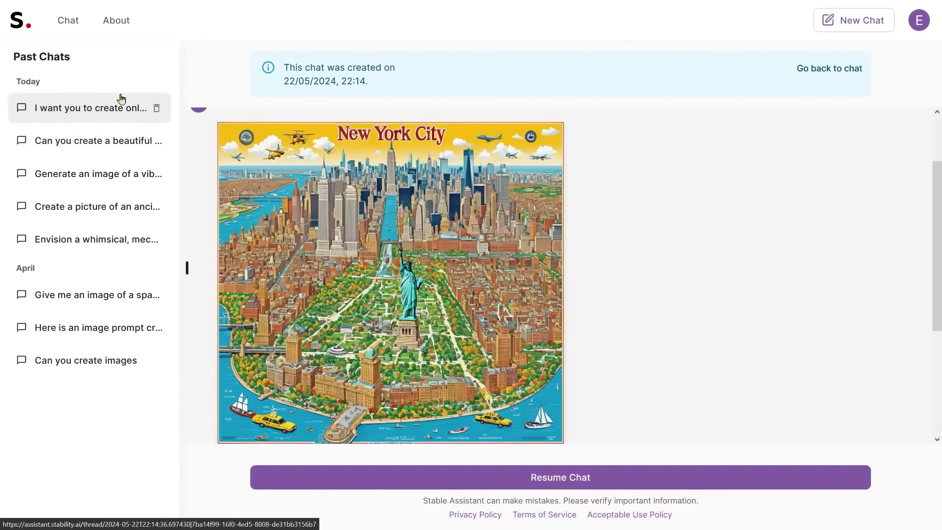
click(95, 143)
scroll(593, 297, up, 5)
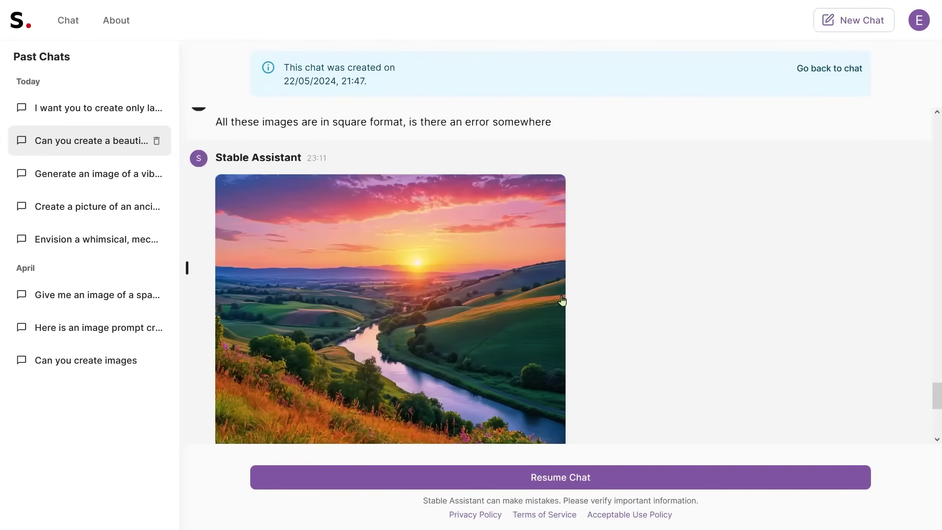
scroll(583, 324, up, 15)
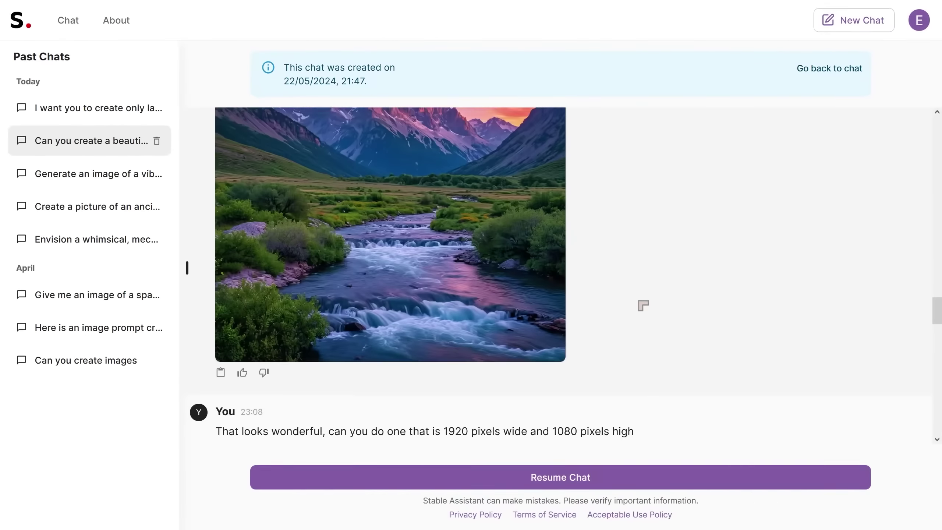
scroll(645, 307, up, 10)
scroll(643, 307, down, 8)
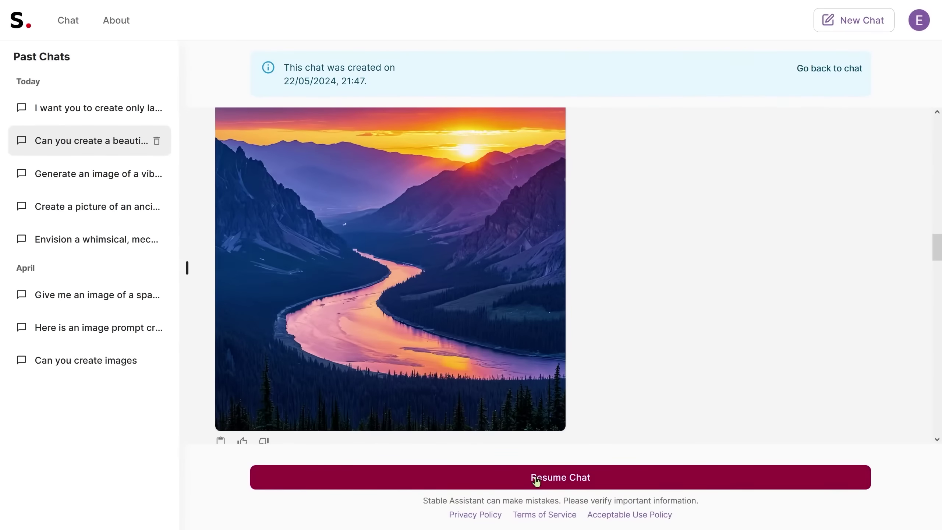
- Resume the opened past chat and go back through the conversation to its first prompt
click(536, 480)
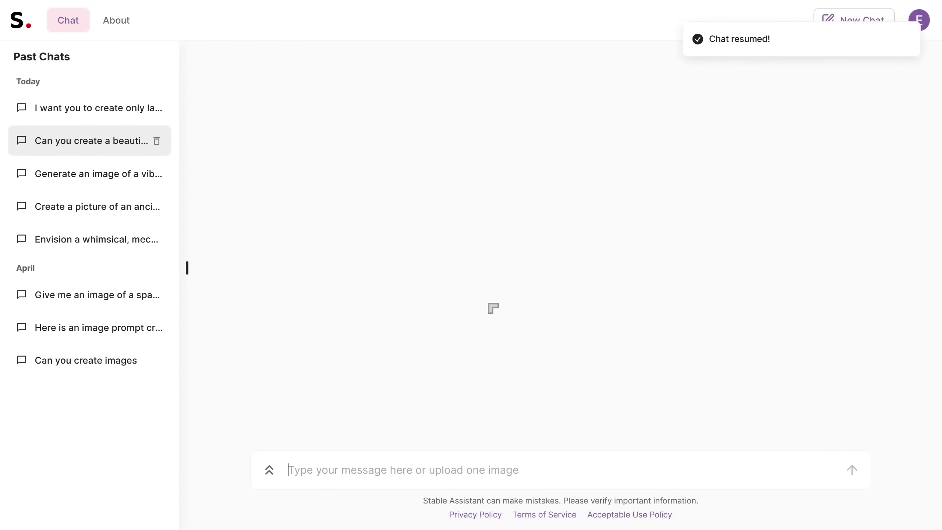
scroll(482, 256, up, 15)
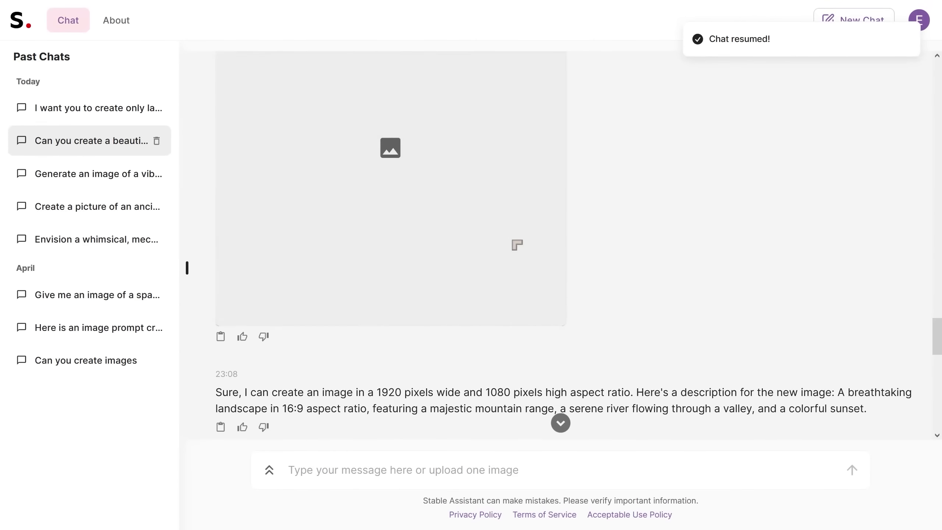
scroll(626, 272, up, 20)
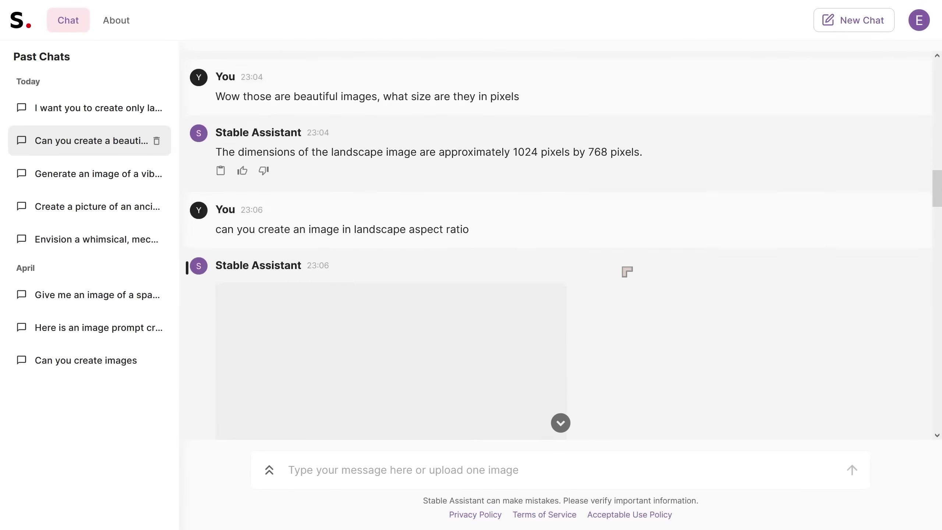
scroll(627, 277, up, 8)
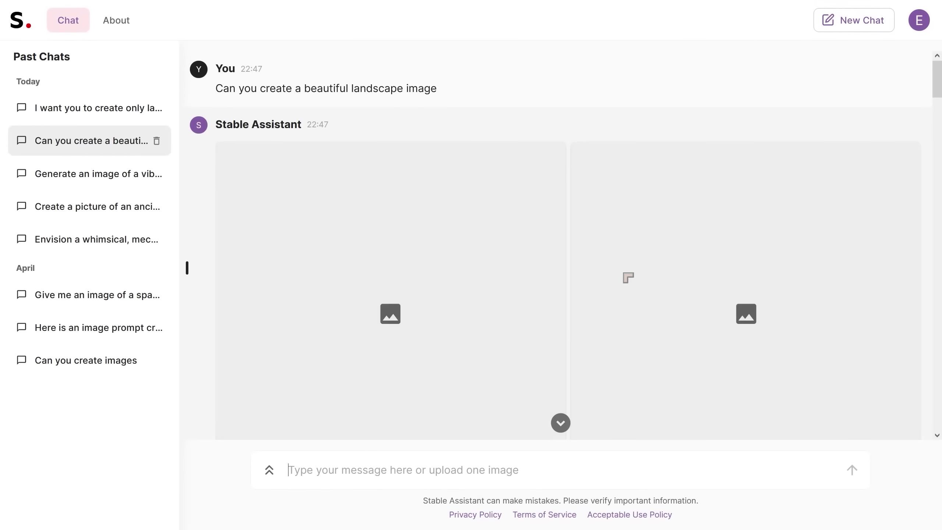
- Review the resumed chat's landscape images and replies from the first prompt down to the square-format complaint
scroll(559, 297, down, 10)
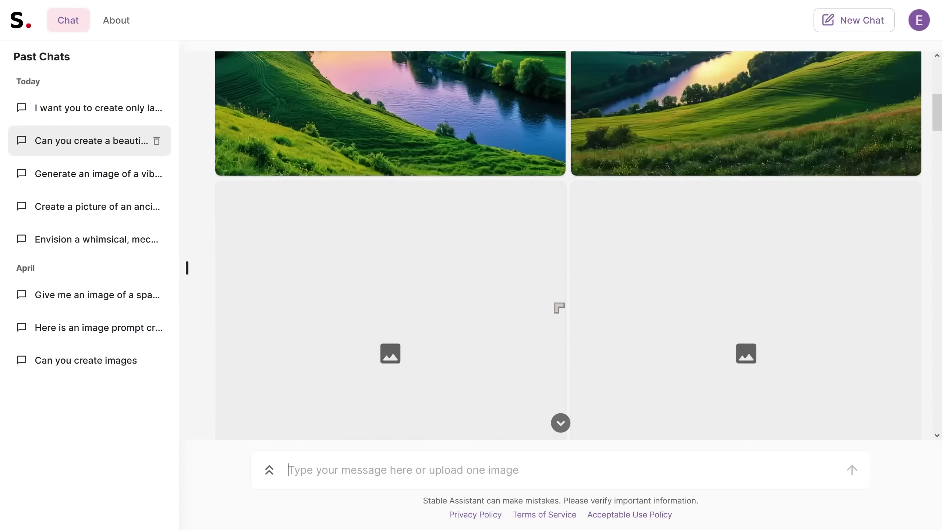
scroll(555, 308, down, 15)
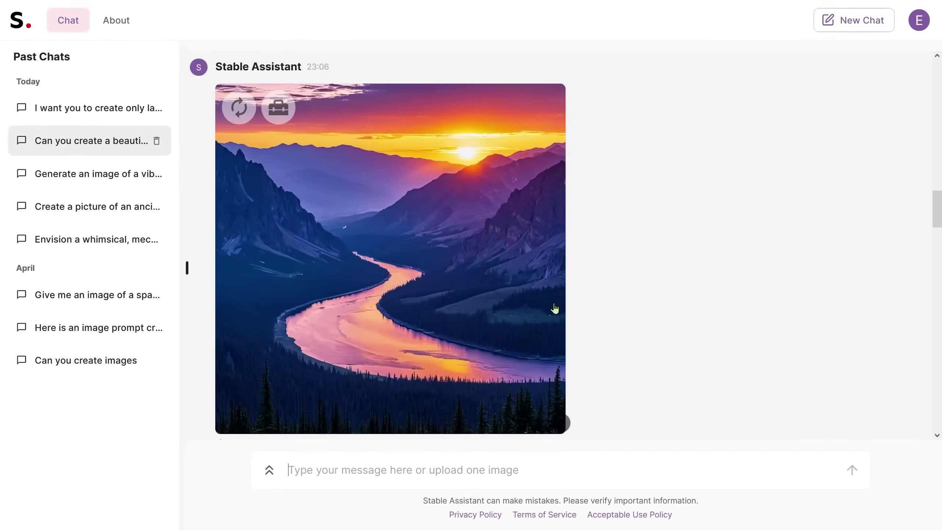
scroll(553, 318, down, 15)
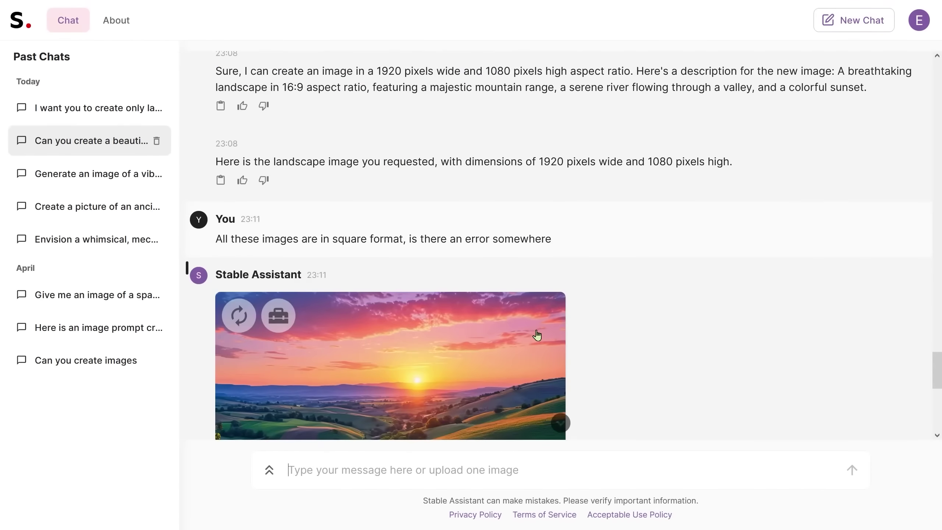
scroll(526, 391, down, 2)
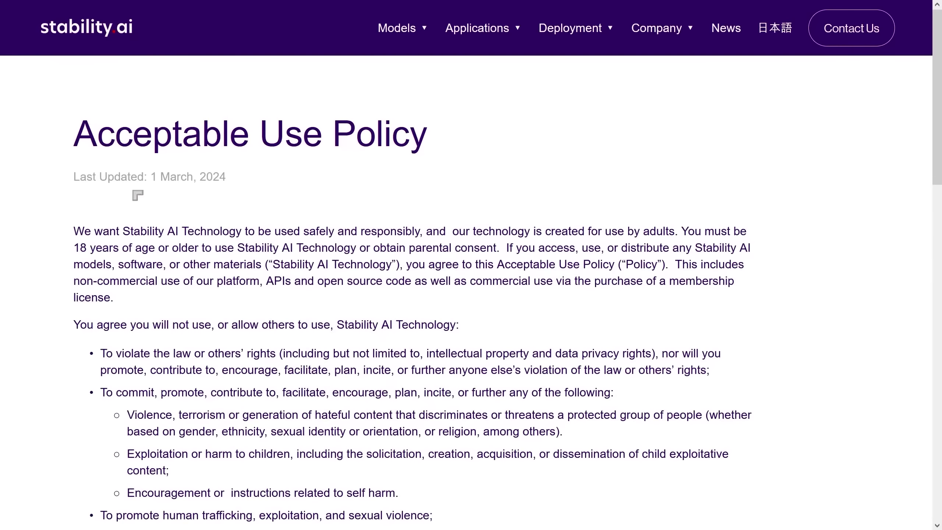
- Read Stability AI's Acceptable Use Policy, highlighting the sentence about safe, responsible use by adults and going through the prohibited uses
drag(78, 233, 673, 228)
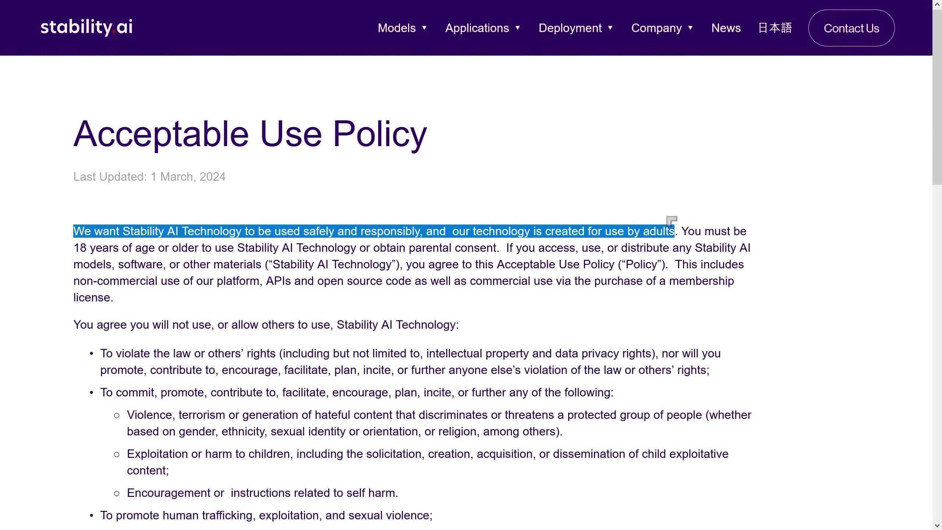
scroll(186, 307, down, 1)
scroll(187, 307, down, 3)
click(681, 196)
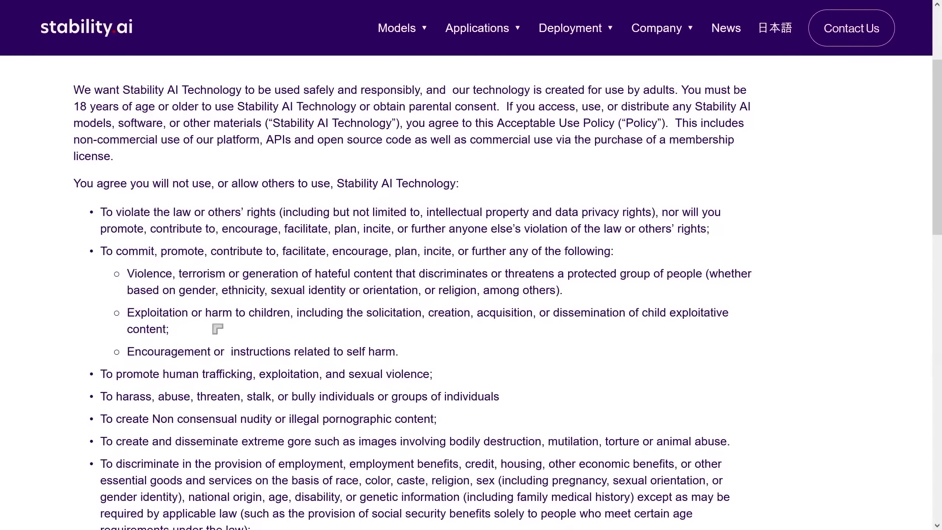
scroll(445, 285, down, 3)
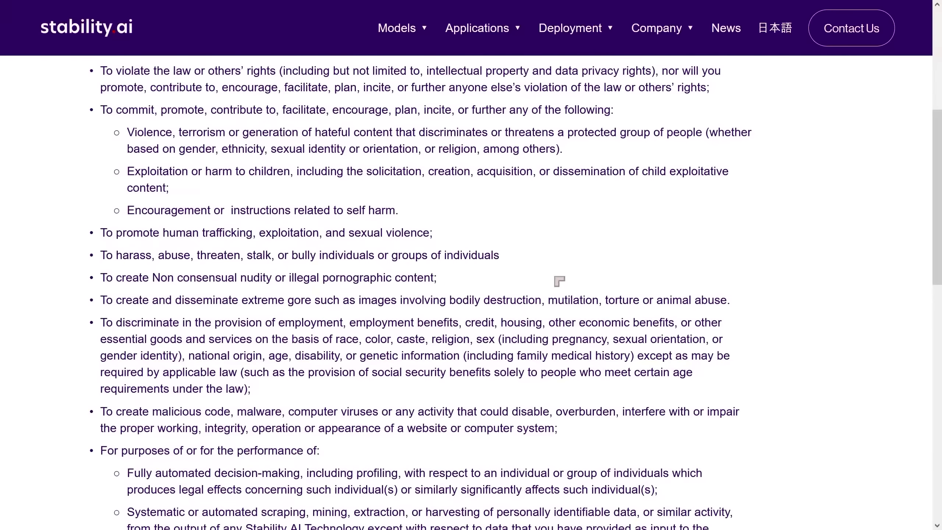
scroll(559, 281, down, 2)
scroll(559, 281, down, 10)
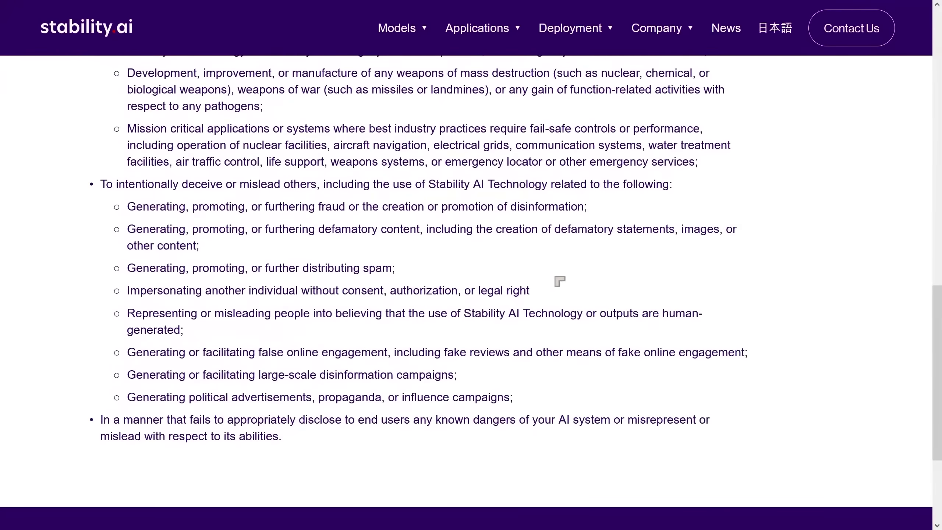
scroll(559, 280, up, 5)
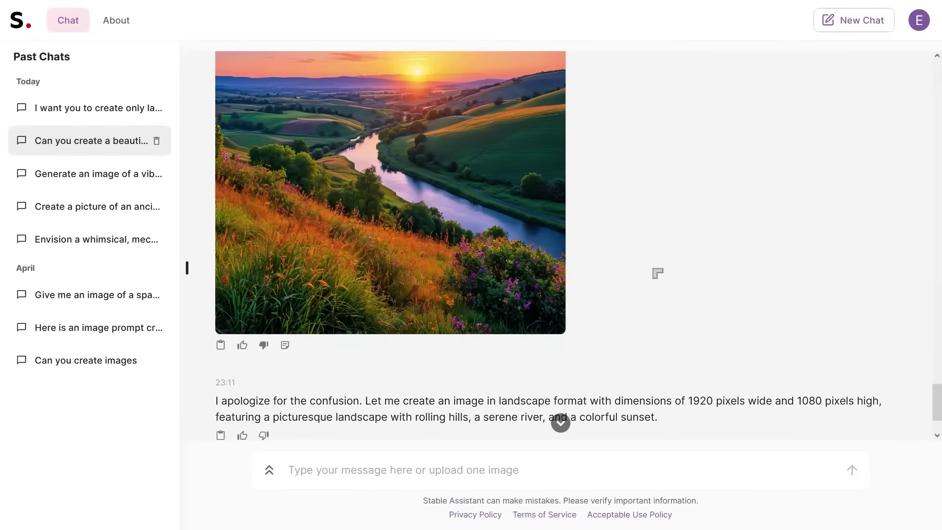
- Start a new chat in Stable Assistant and send the prompt "Beautiful sexy nude woman on the beach" to test the content rules
scroll(657, 273, up, 10)
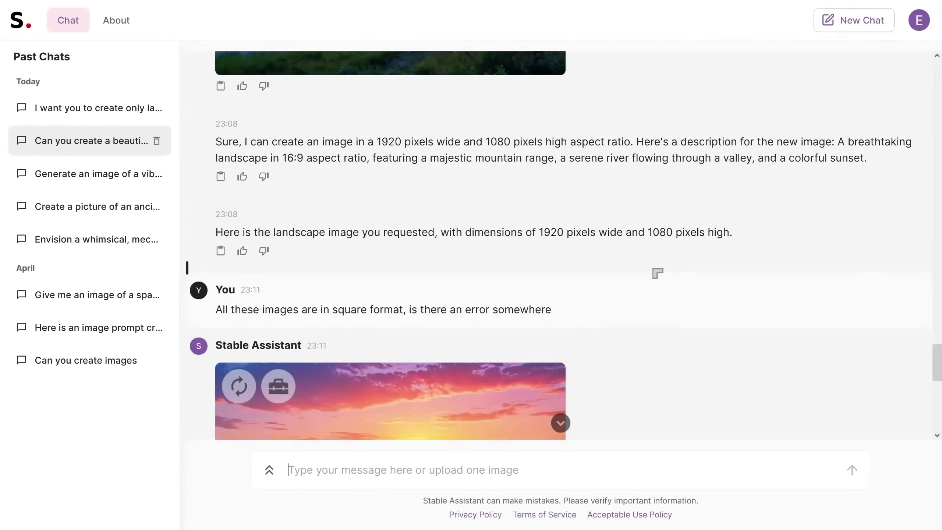
click(843, 24)
click(591, 303)
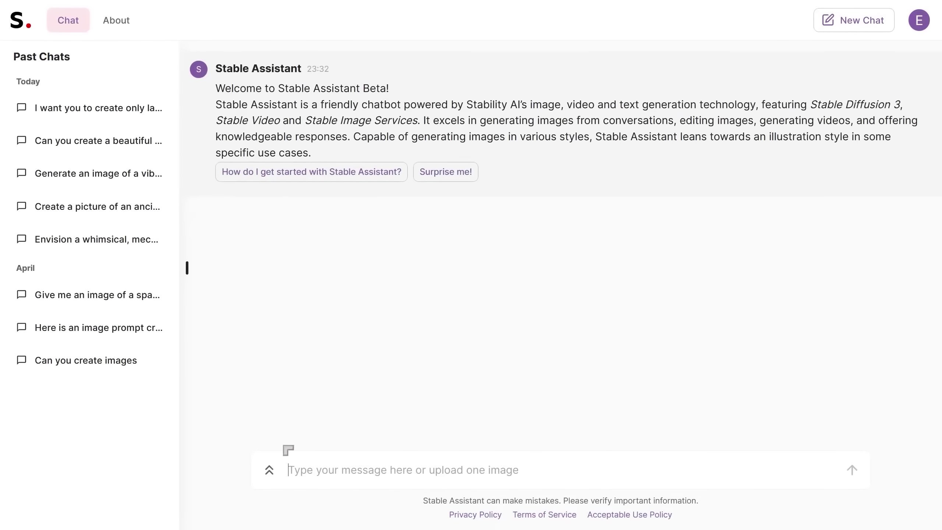
text(Beautiful sexy nude woman on the beach)
key(Return)
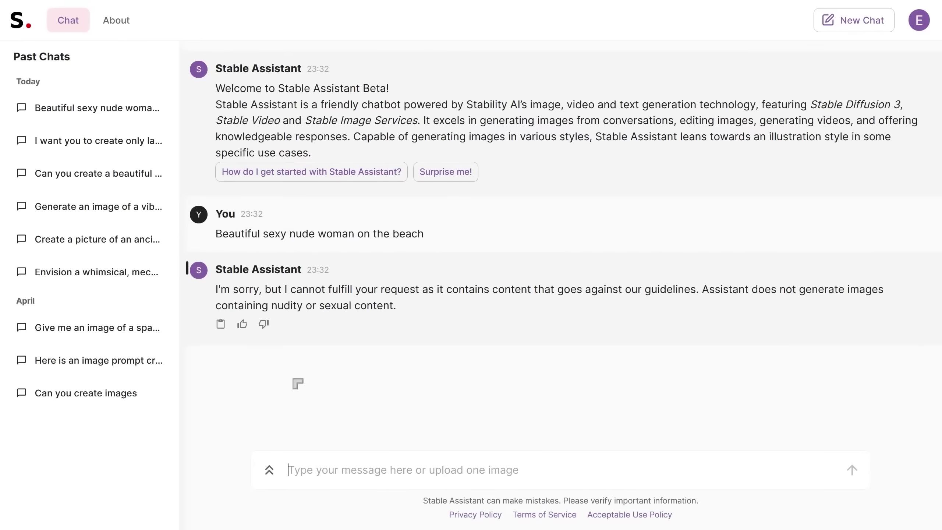
text(*-)
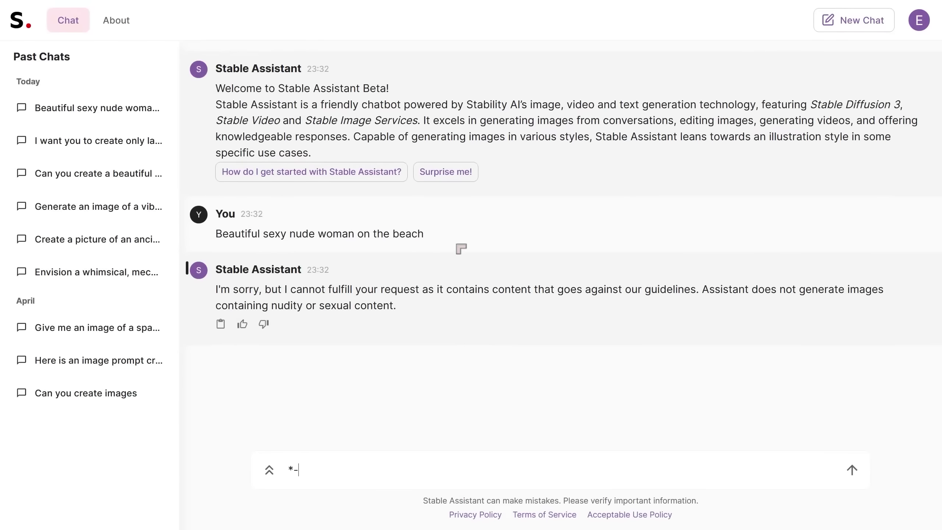
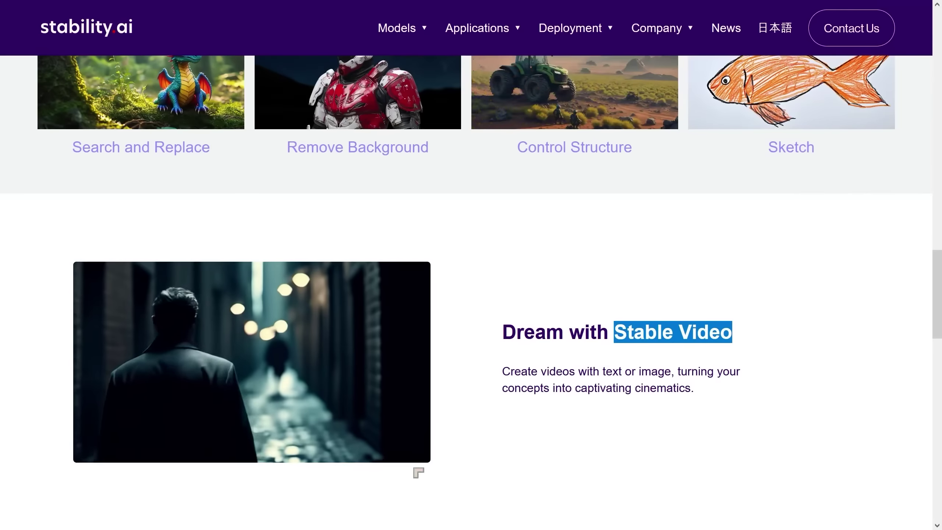
- Look at the "Dream with Stable Video" section on the Stability AI website and clear the text highlight
click(520, 382)
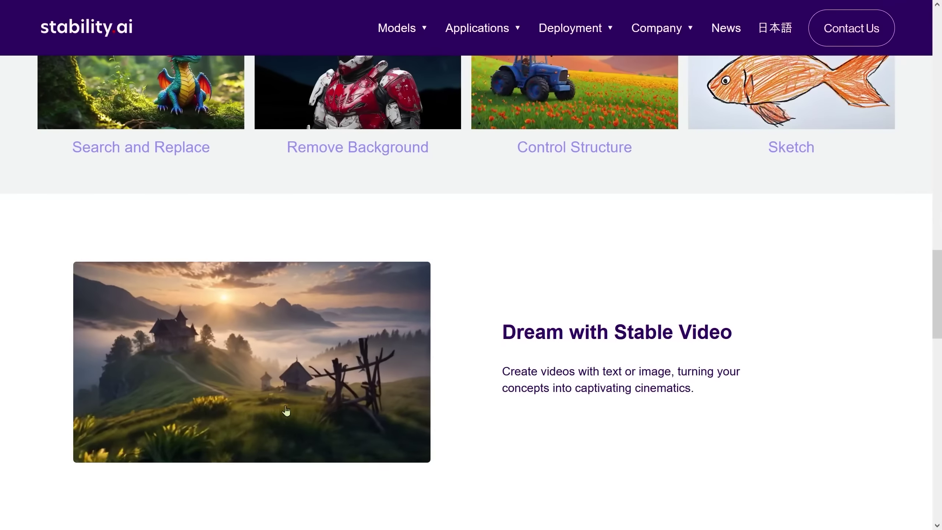
scroll(260, 408, down, 2)
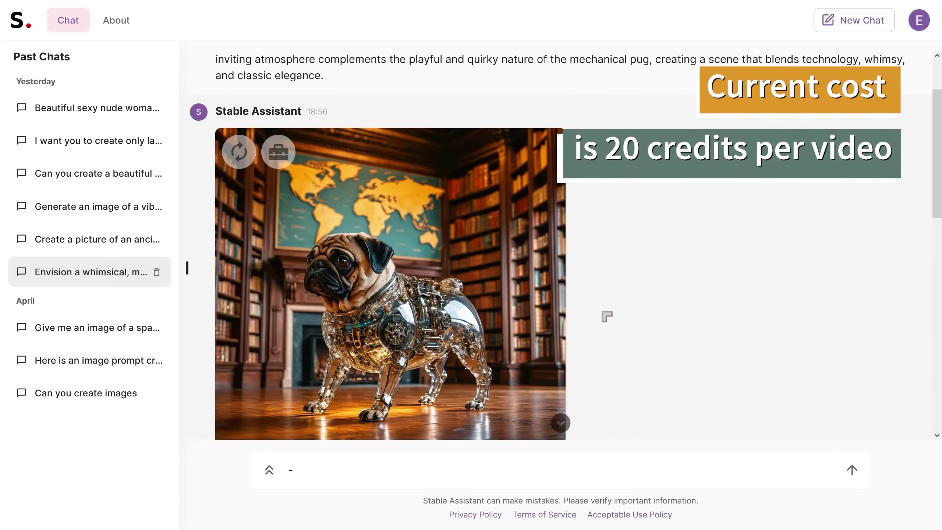
- Examine the mechanical pug image in Stable Assistant's past chat starting "Envision a whimsical" and the video generated from it
scroll(608, 316, down, 2)
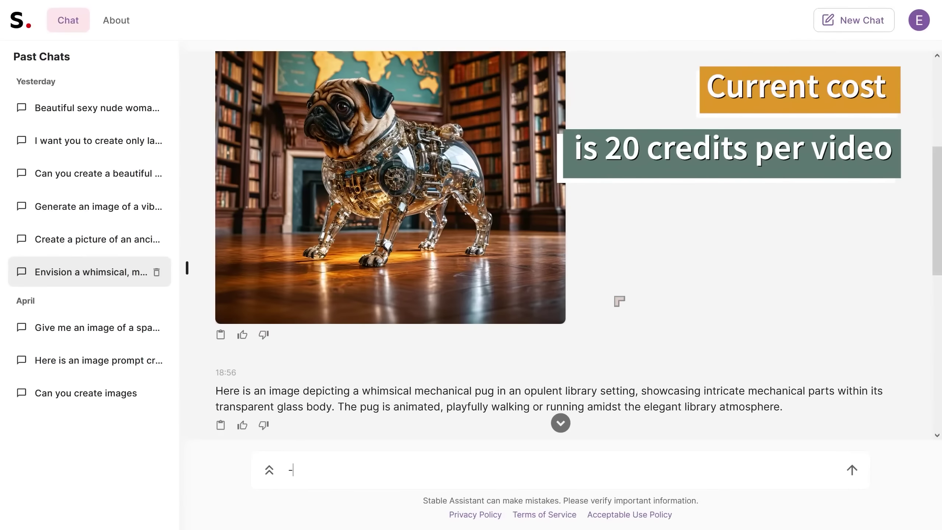
scroll(619, 301, up, 4)
scroll(618, 301, down, 2)
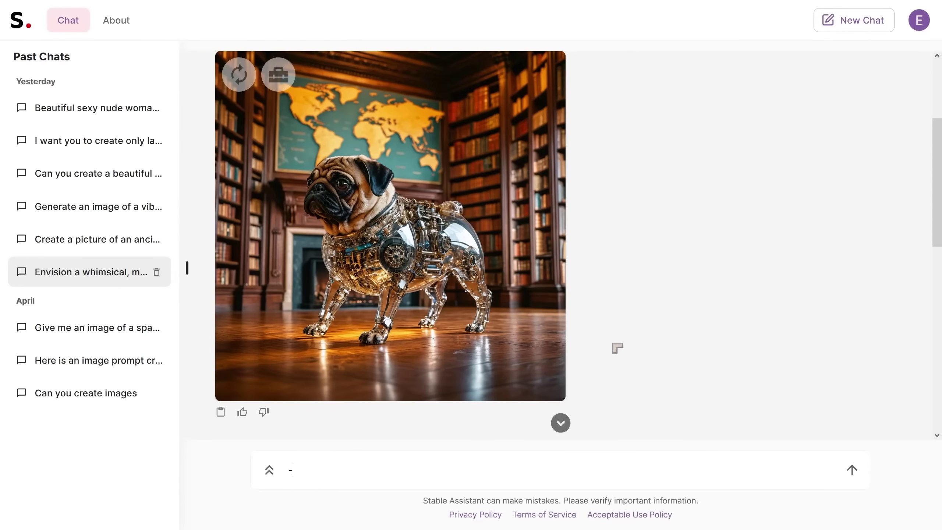
scroll(617, 348, up, 2)
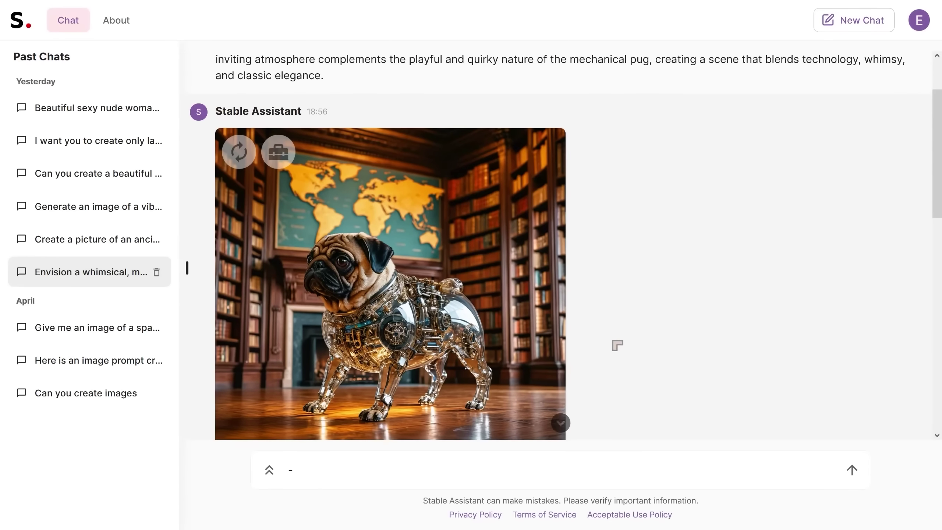
scroll(617, 348, down, 2)
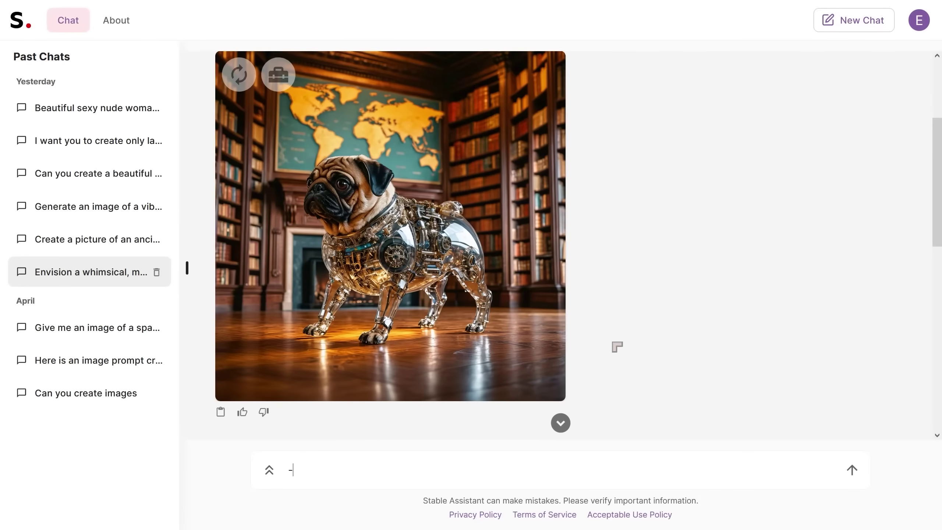
scroll(616, 345, up, 2)
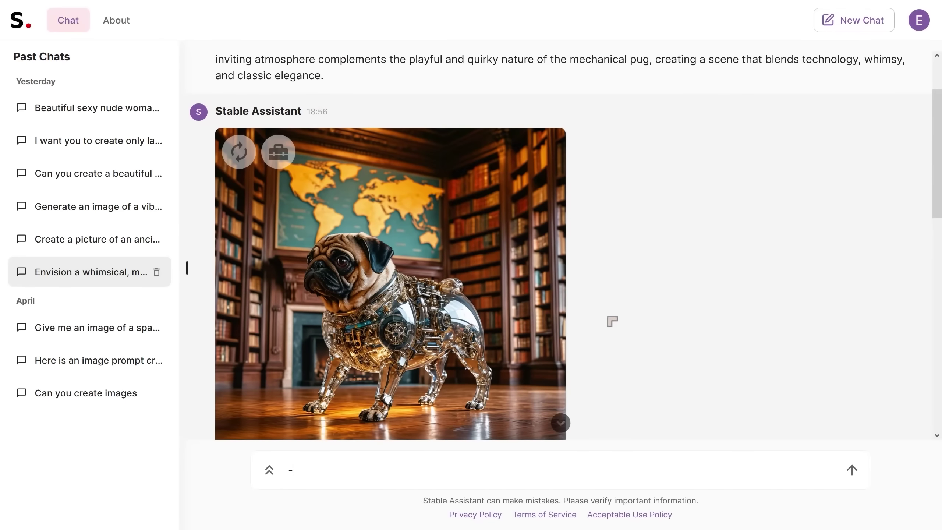
scroll(612, 321, down, 3)
scroll(667, 334, down, 5)
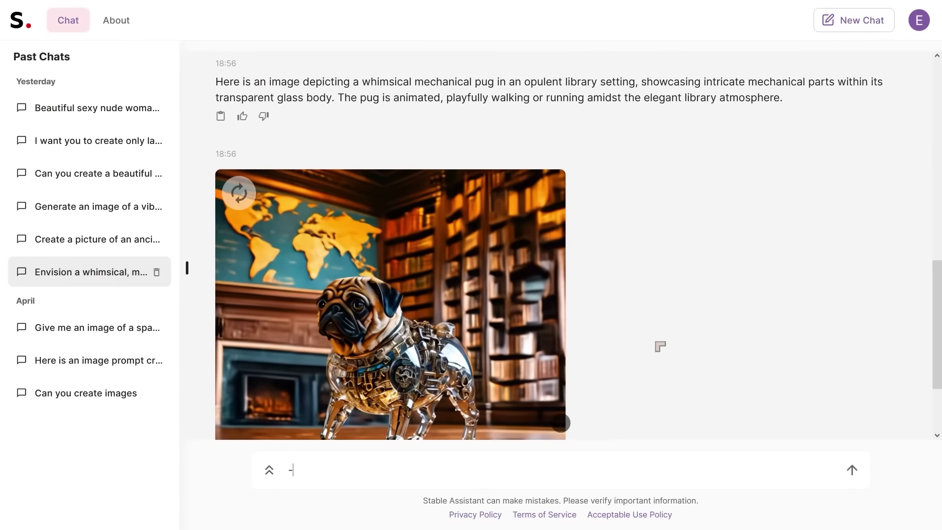
scroll(660, 346, down, 3)
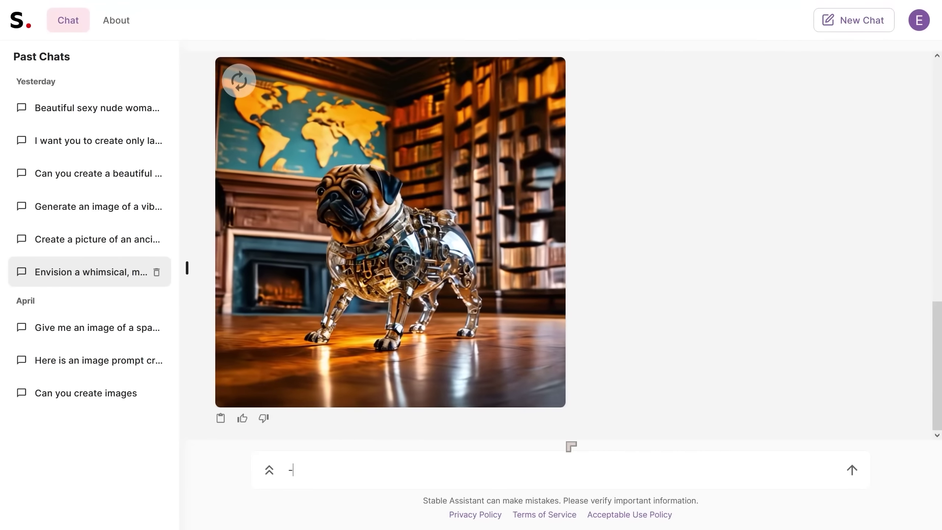
- Show the image tools for the original pug picture, look at the Image To Video option, and close the list
scroll(567, 443, up, 2)
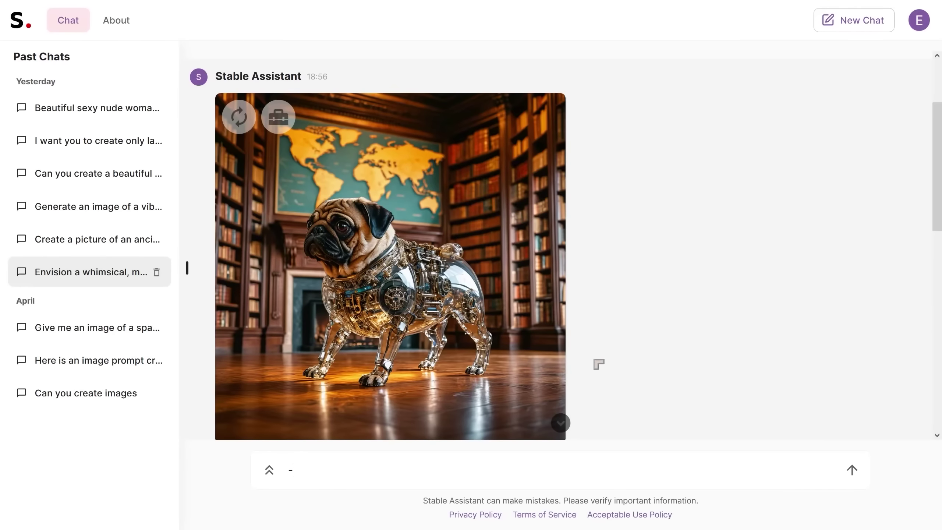
click(278, 117)
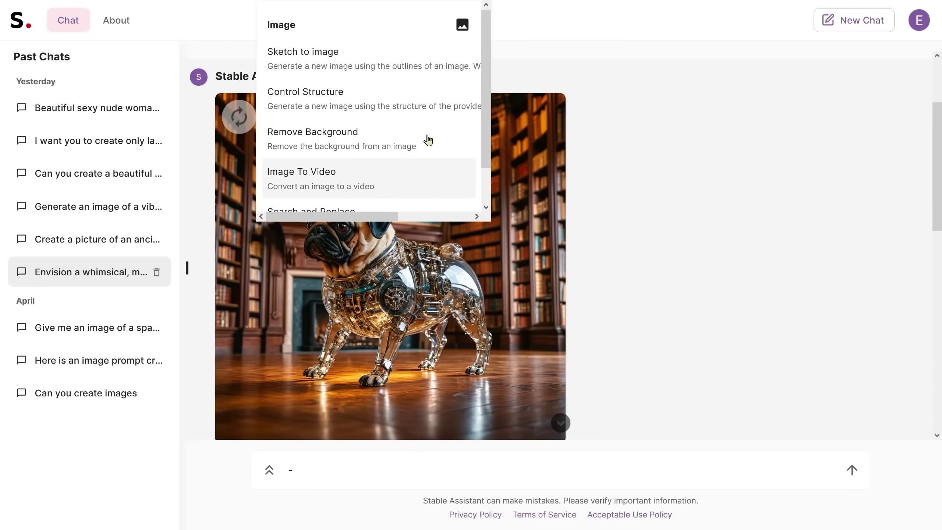
click(628, 215)
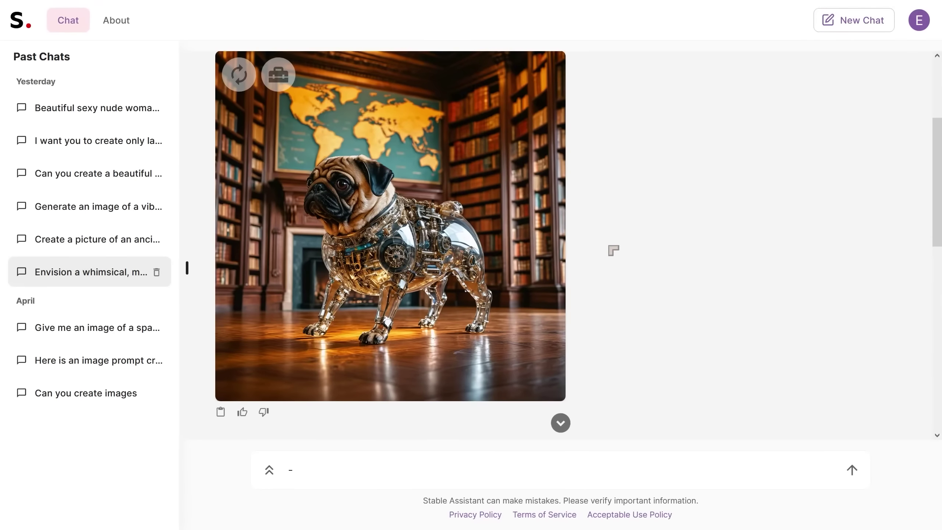
- Compare the details of the original mechanical pug image with the moving pug and library in the generated video
scroll(612, 249, up, 4)
scroll(412, 282, down, 2)
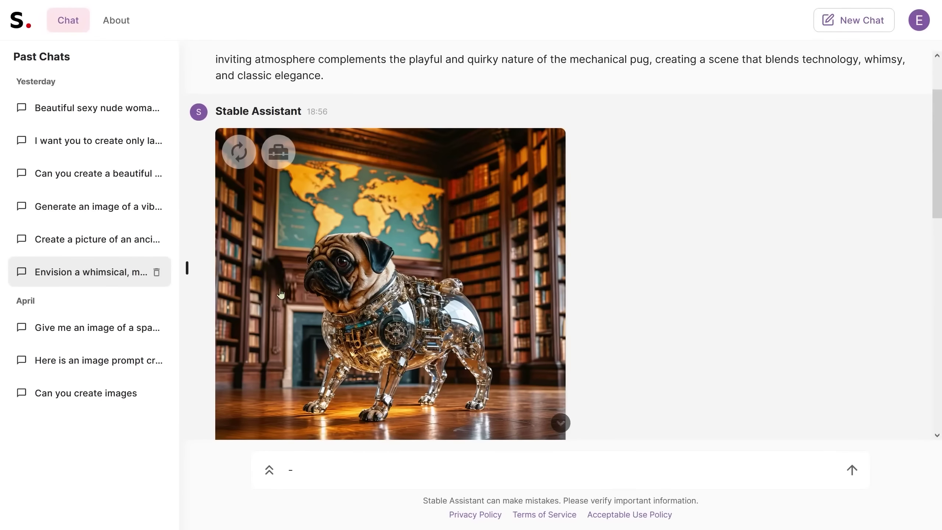
scroll(624, 317, down, 8)
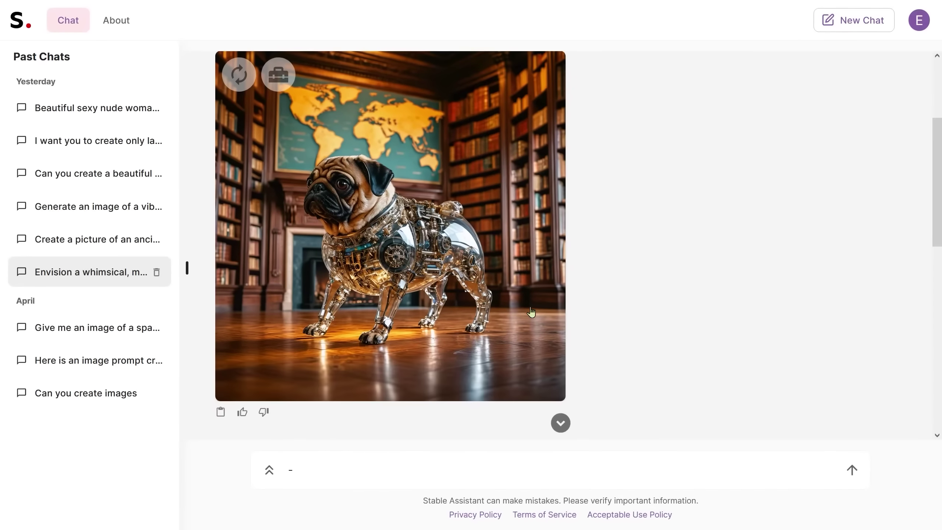
scroll(607, 315, down, 7)
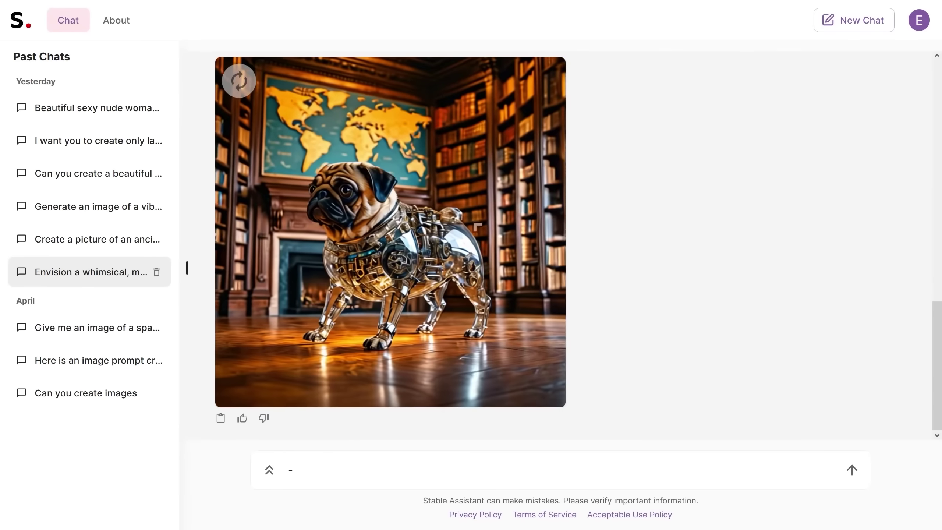
scroll(479, 241, up, 10)
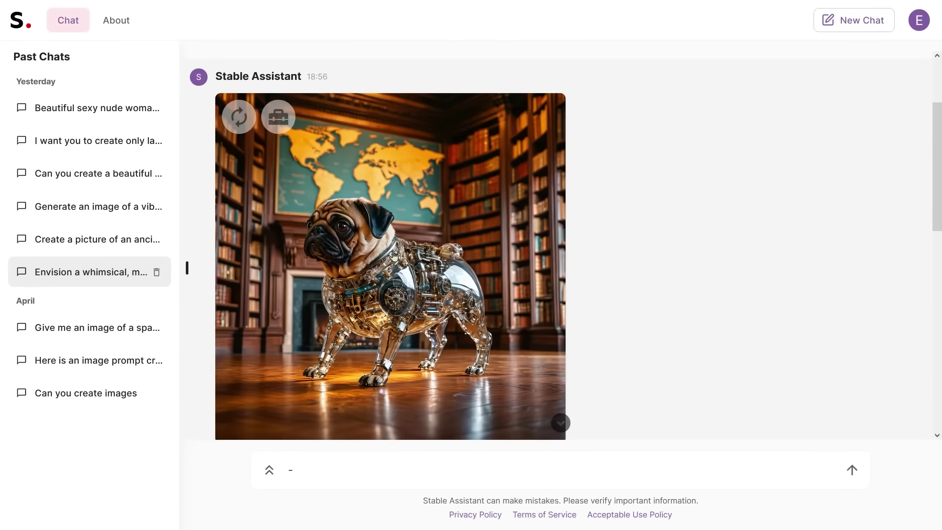
scroll(481, 277, down, 1)
scroll(481, 276, up, 1)
scroll(467, 285, down, 10)
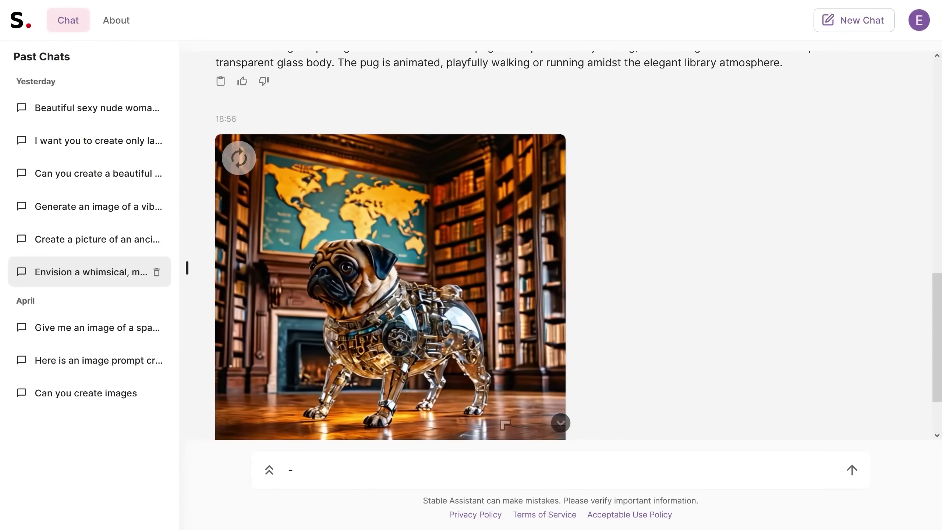
scroll(467, 351, up, 10)
scroll(453, 332, up, 2)
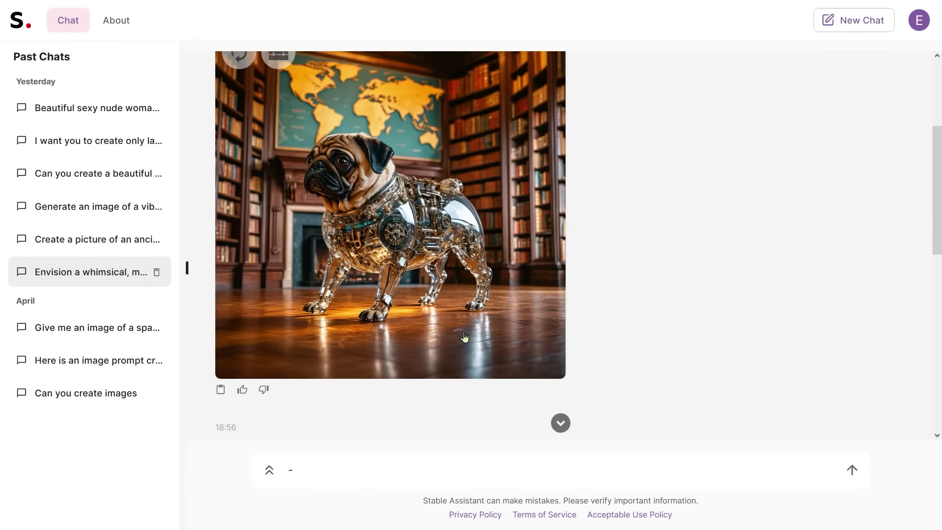
scroll(445, 340, up, 1)
scroll(458, 324, down, 2)
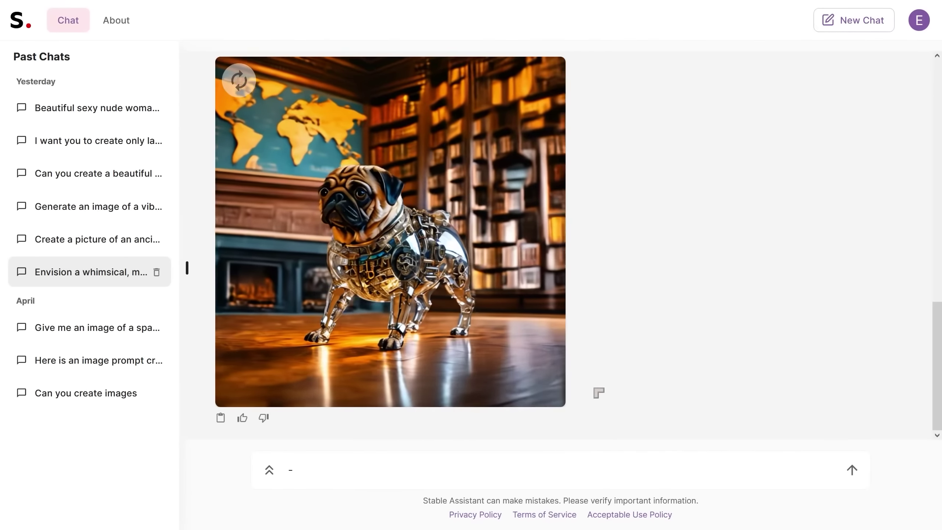
- View the generated pug video enlarged and return to the chat
click(228, 329)
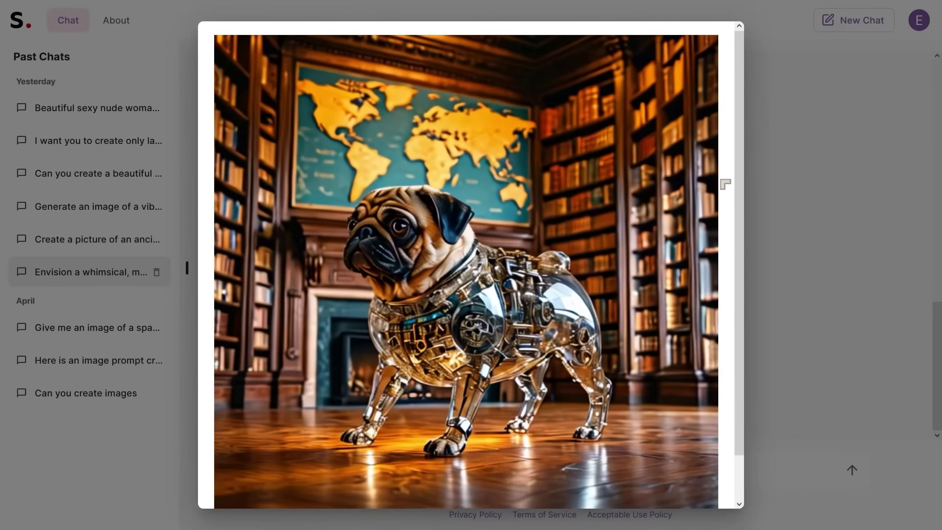
click(764, 180)
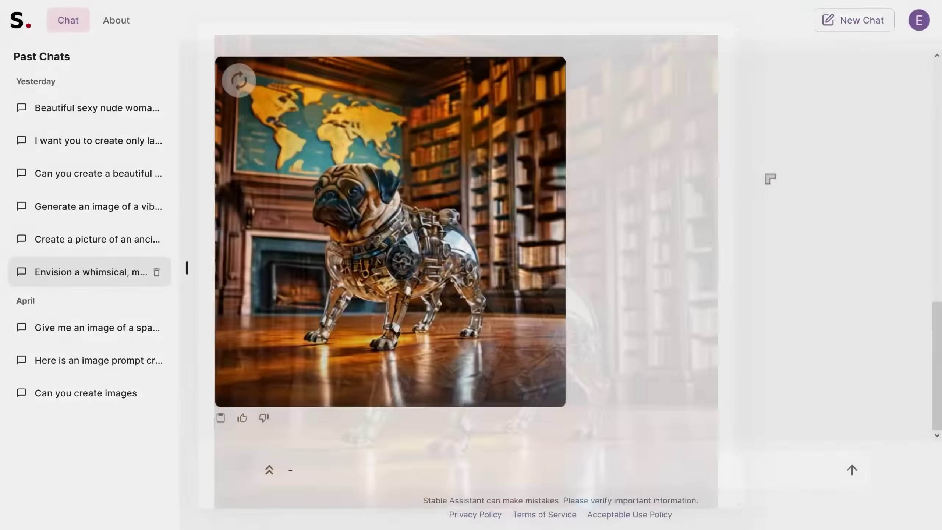
- Examine the moving mechanical pug in the generated video together with the assistant's description above it
scroll(492, 176, up, 4)
scroll(397, 142, down, 4)
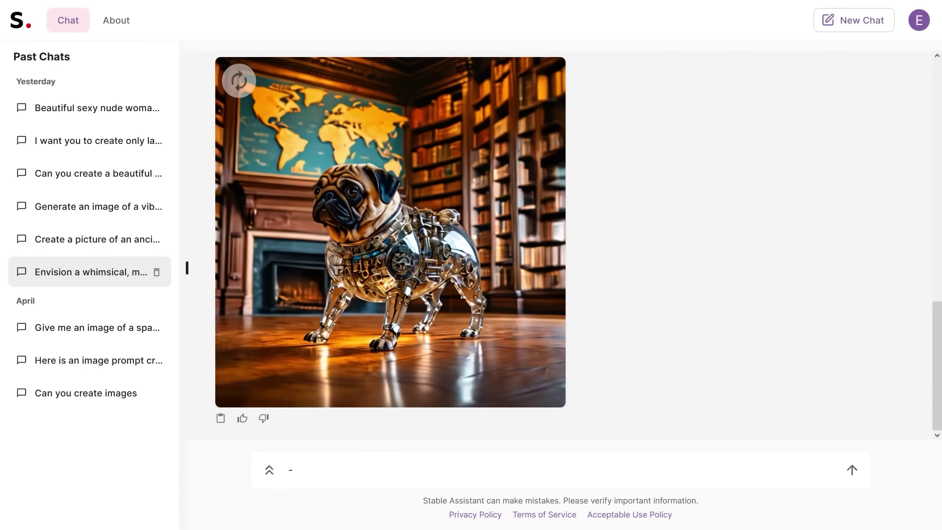
scroll(338, 270, up, 4)
scroll(339, 274, down, 4)
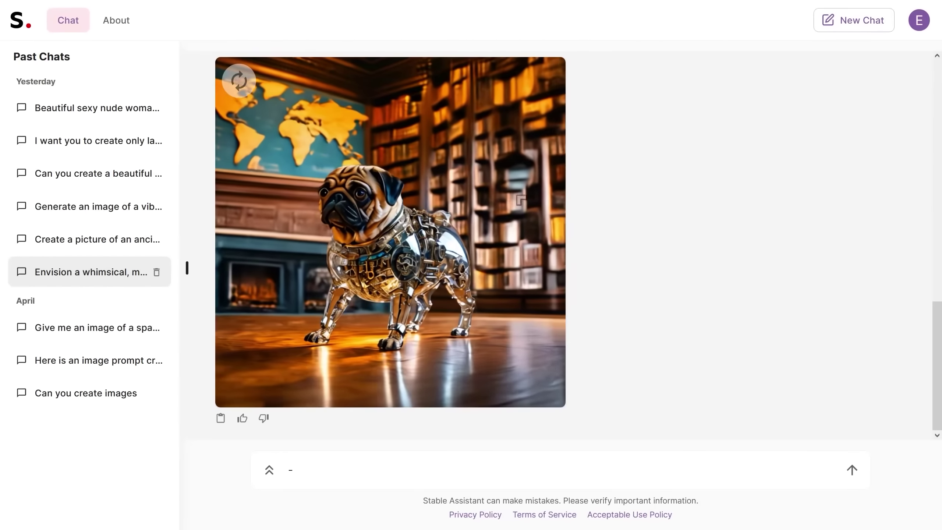
scroll(630, 265, up, 10)
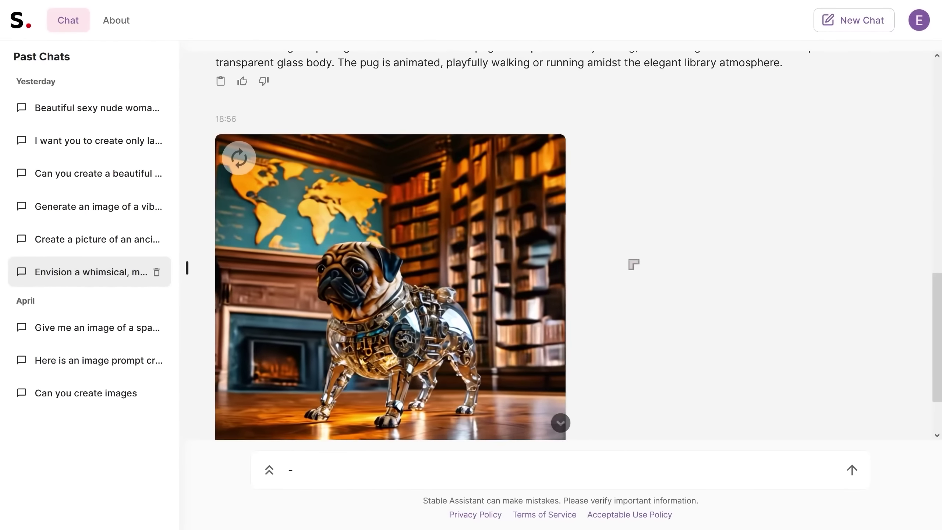
scroll(561, 222, down, 10)
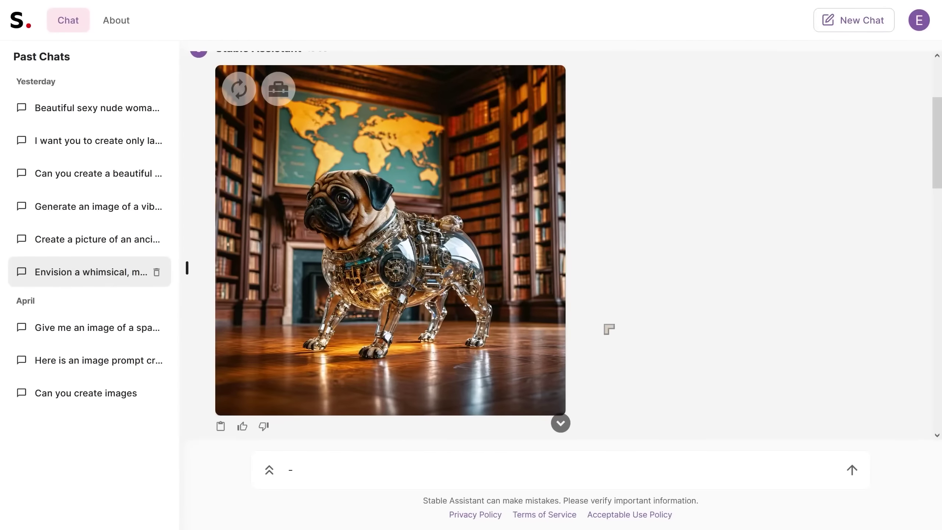
- Compare the original mechanical pug image with the two pug videos generated from it in the same chat
scroll(608, 329, down, 5)
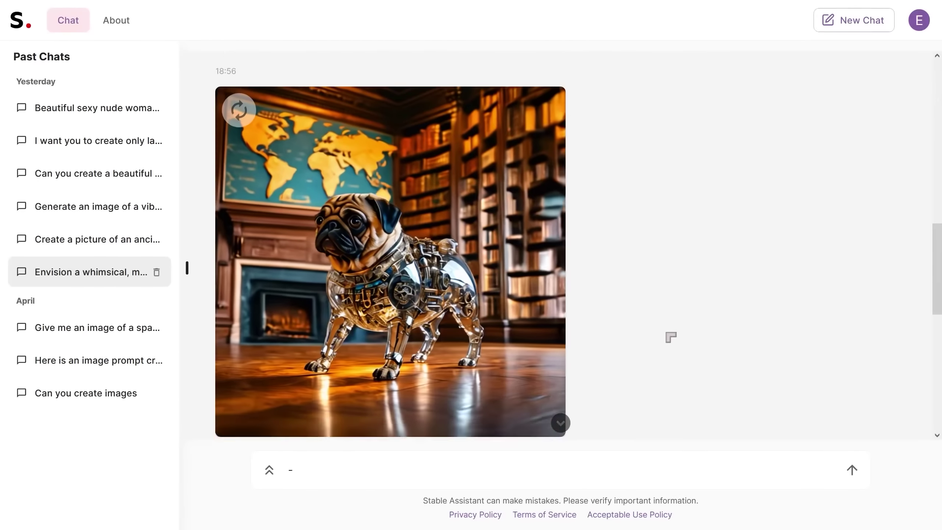
scroll(670, 337, down, 5)
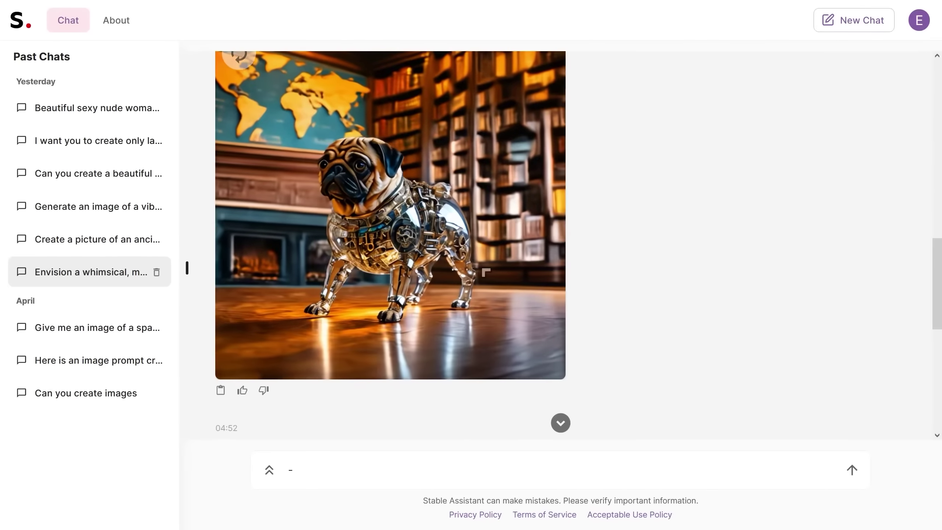
scroll(390, 245, up, 10)
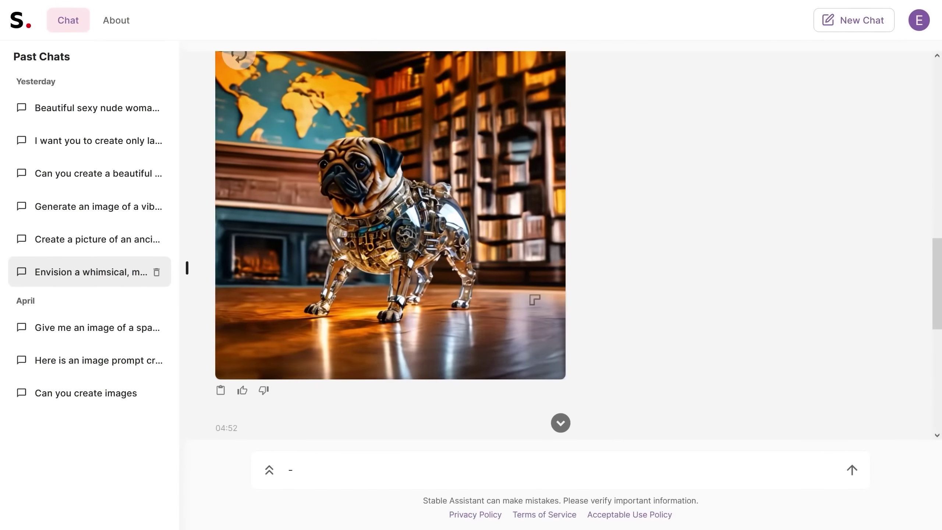
scroll(187, 267, down, 10)
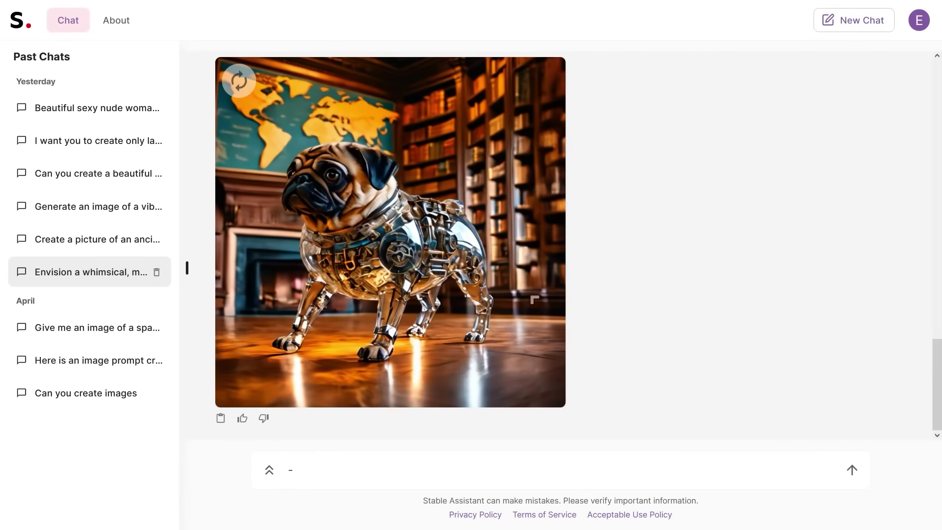
scroll(187, 267, up, 10)
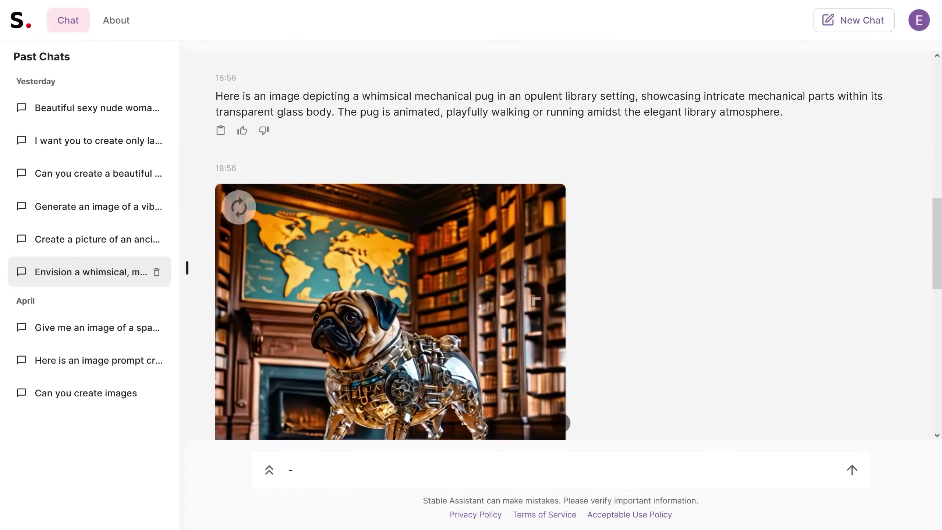
scroll(186, 267, down, 3)
scroll(187, 267, down, 1)
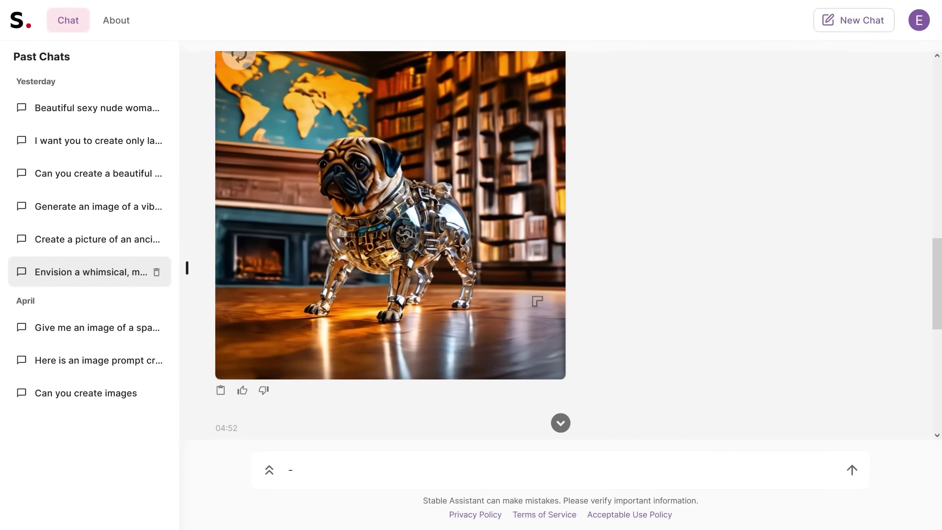
scroll(187, 267, down, 10)
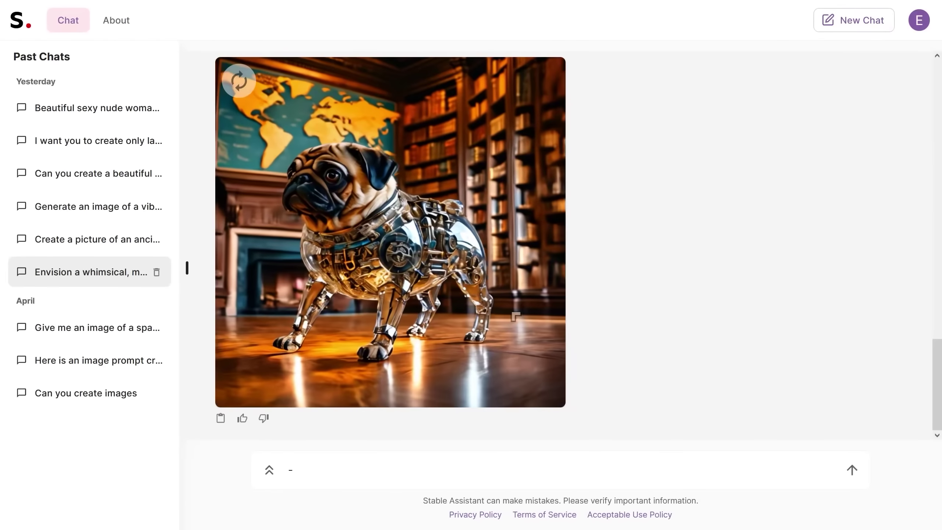
scroll(187, 267, up, 5)
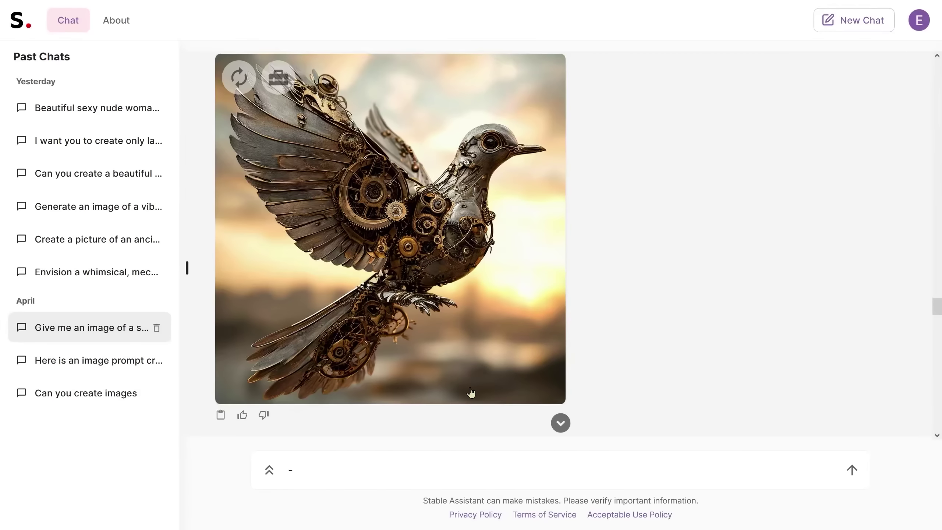
- Examine the steampunk dove prompt and its resulting images in the April past chat starting "Give me an image of a"
scroll(502, 338, up, 5)
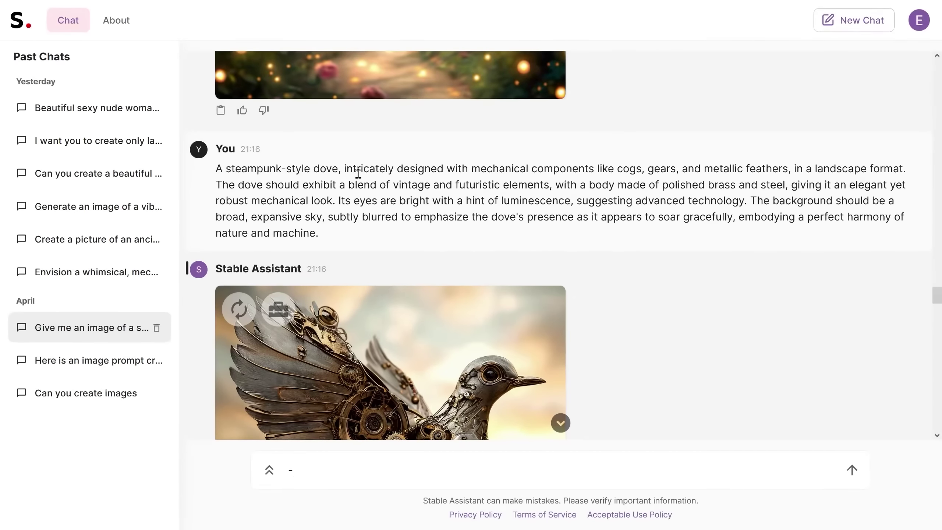
scroll(358, 173, down, 4)
scroll(515, 267, down, 5)
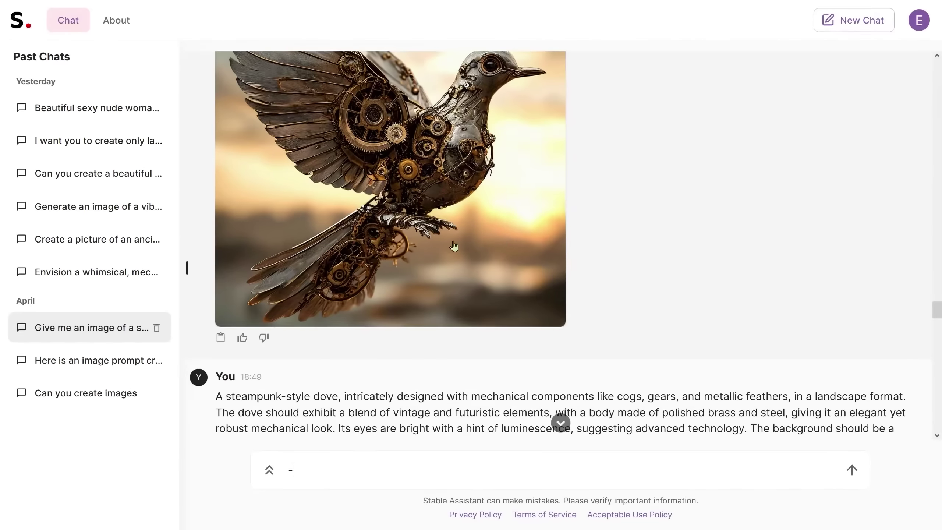
scroll(454, 246, up, 4)
scroll(471, 263, down, 9)
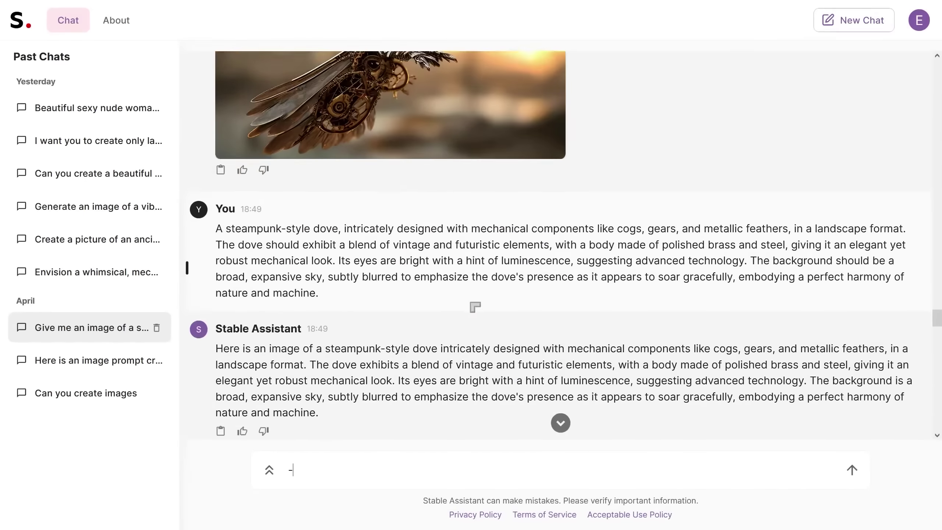
scroll(471, 302, down, 10)
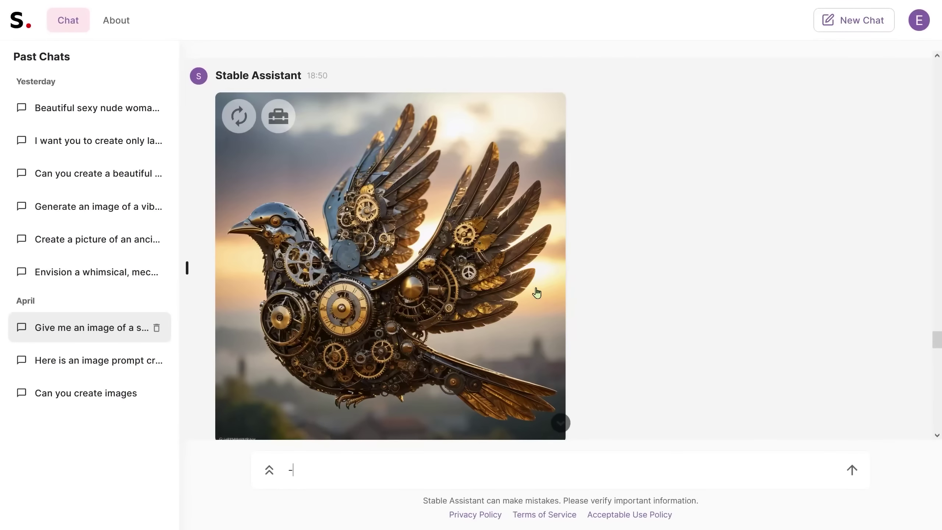
scroll(537, 293, down, 10)
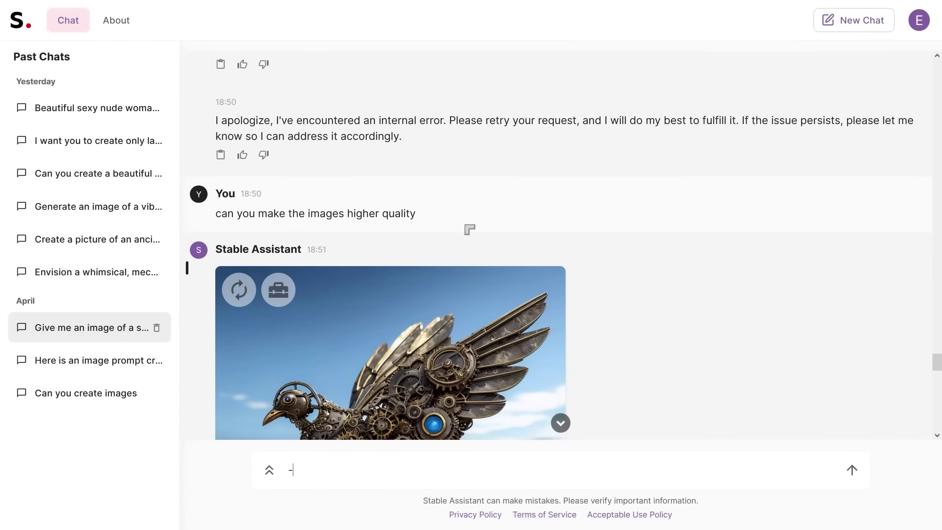
- Compare the higher-quality dove image with the moving dove under "Version 2:", and append "*-" to the unsent message
scroll(467, 232, down, 4)
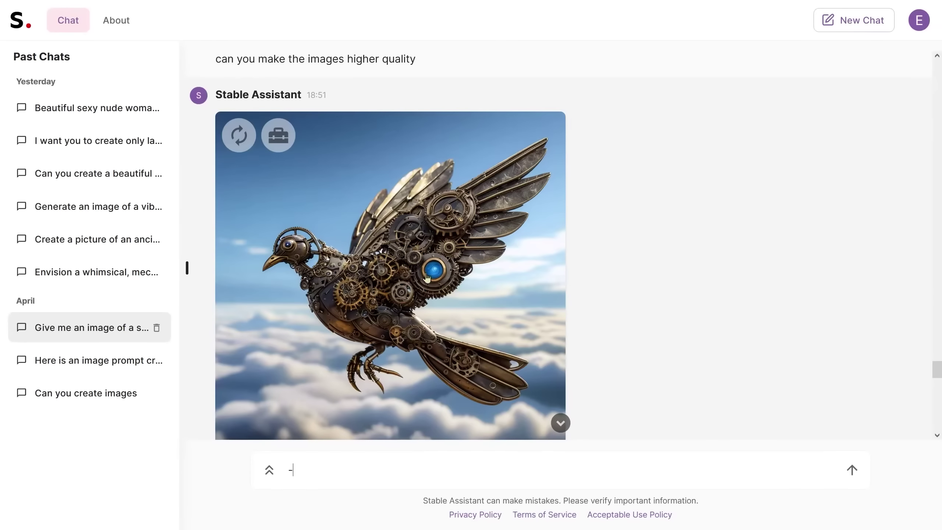
scroll(482, 294, down, 1)
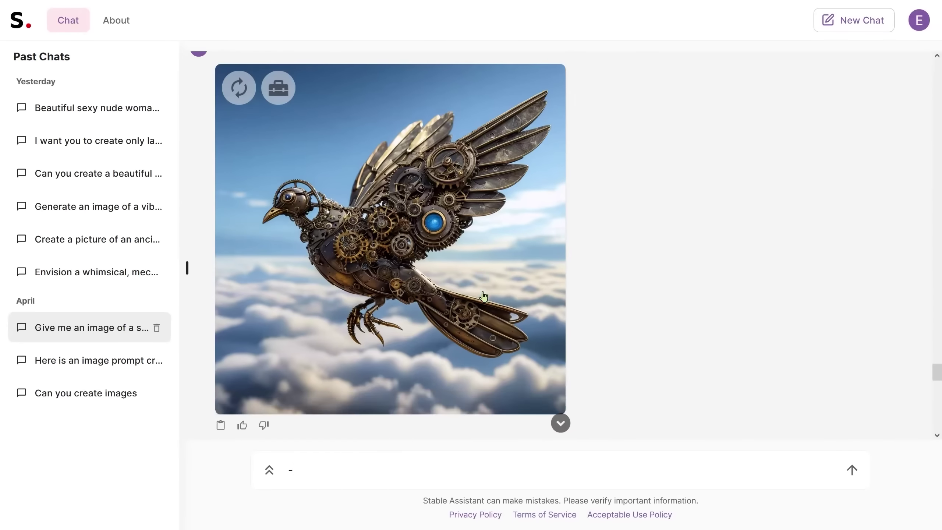
scroll(483, 296, down, 3)
scroll(484, 290, up, 4)
scroll(488, 283, down, 5)
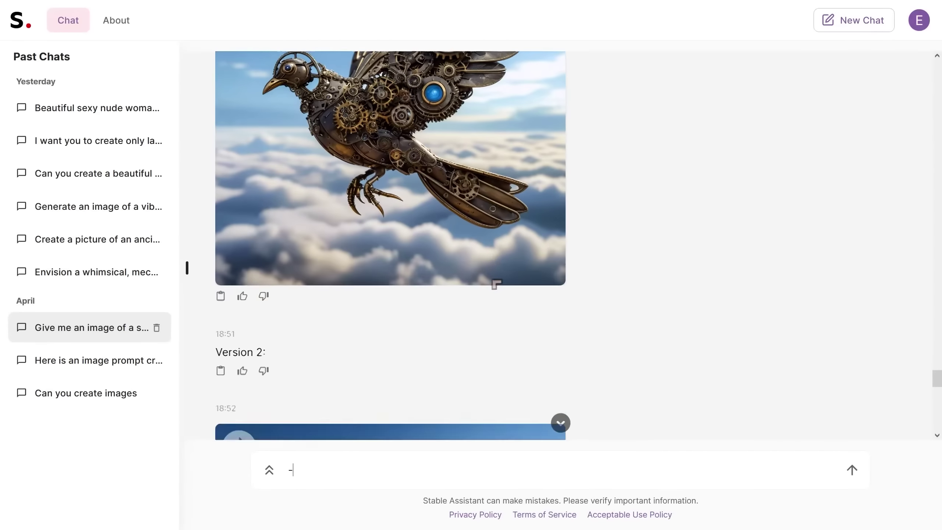
scroll(497, 284, down, 6)
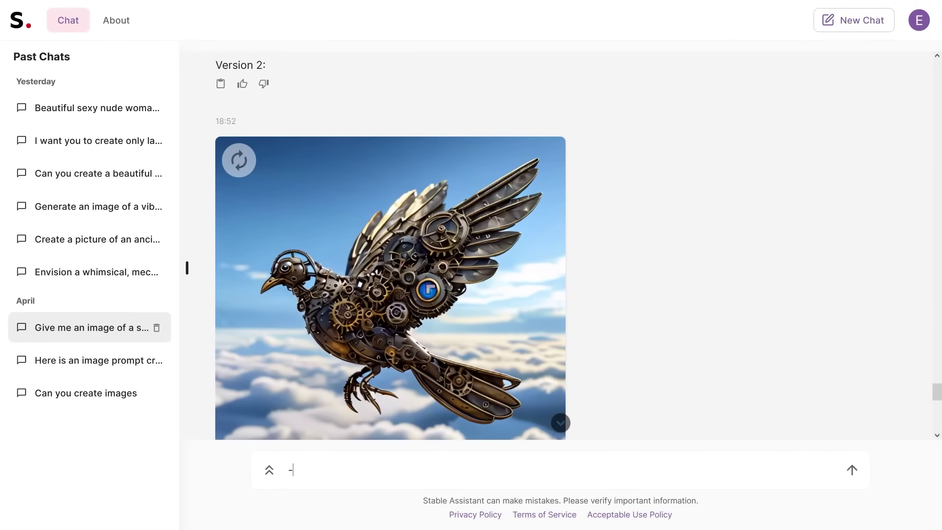
text(*-)
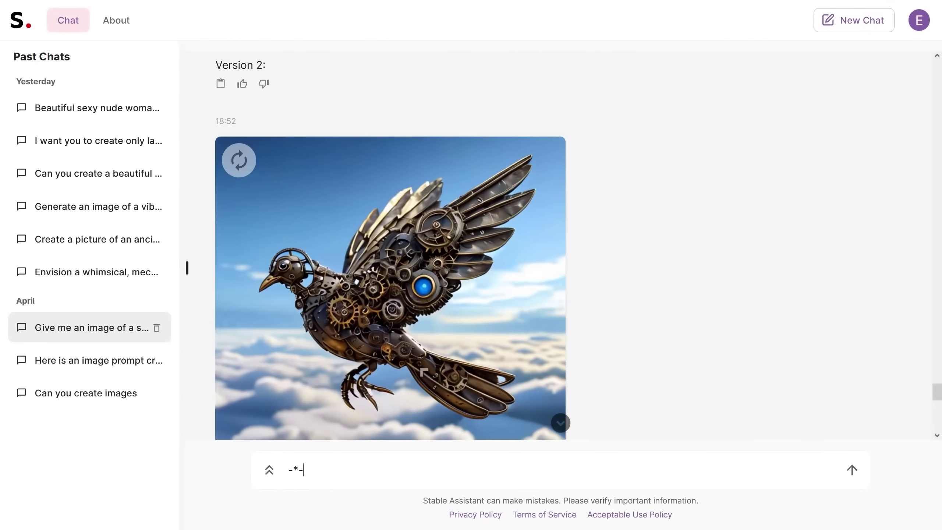
- Review the steampunk dove images again, from the sunset versions to the higher-quality dove above the clouds
scroll(468, 247, up, 15)
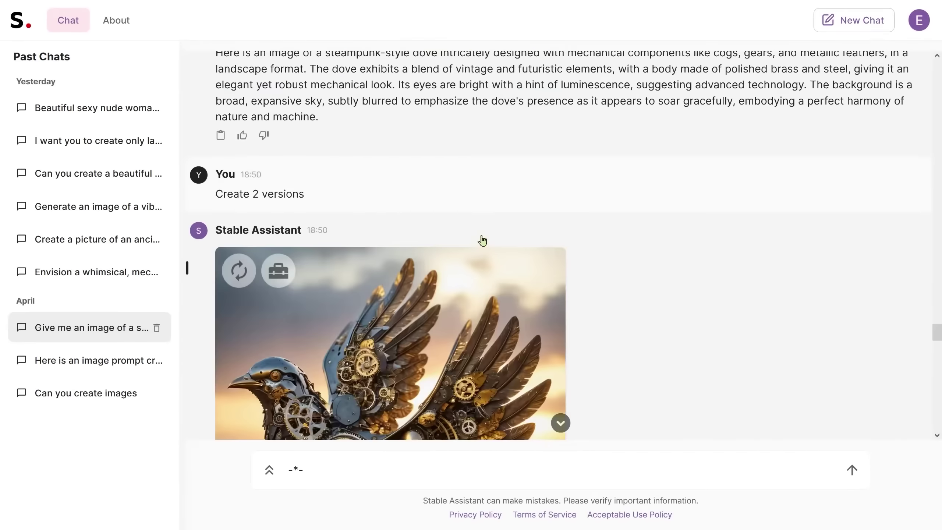
scroll(483, 237, down, 8)
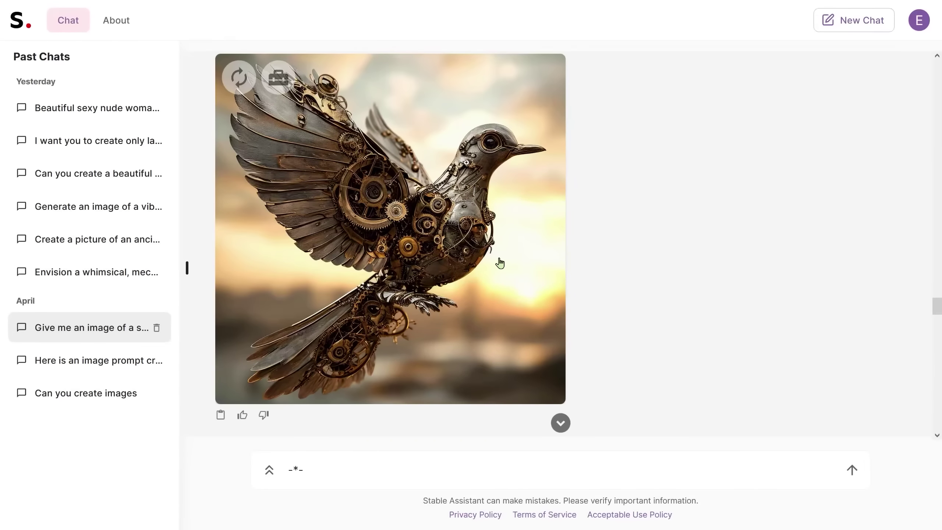
scroll(500, 263, down, 20)
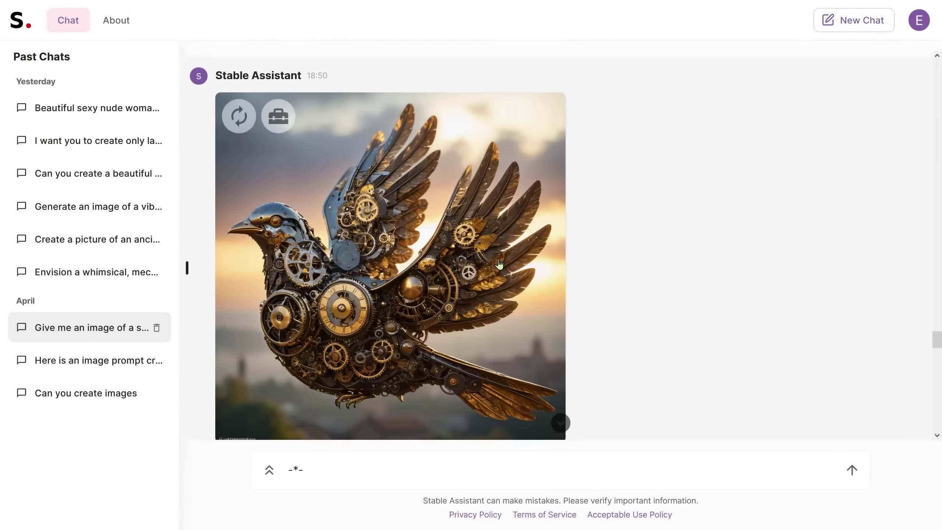
scroll(500, 263, down, 20)
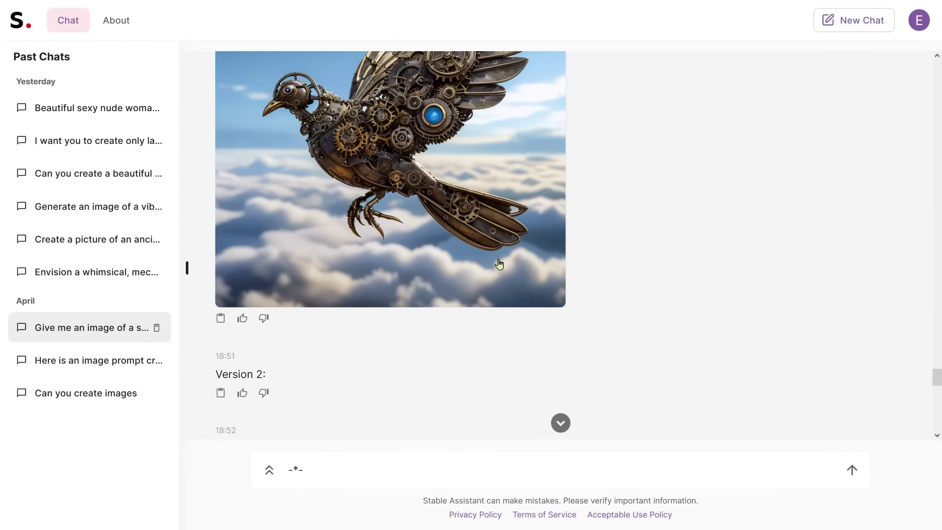
scroll(499, 263, up, 5)
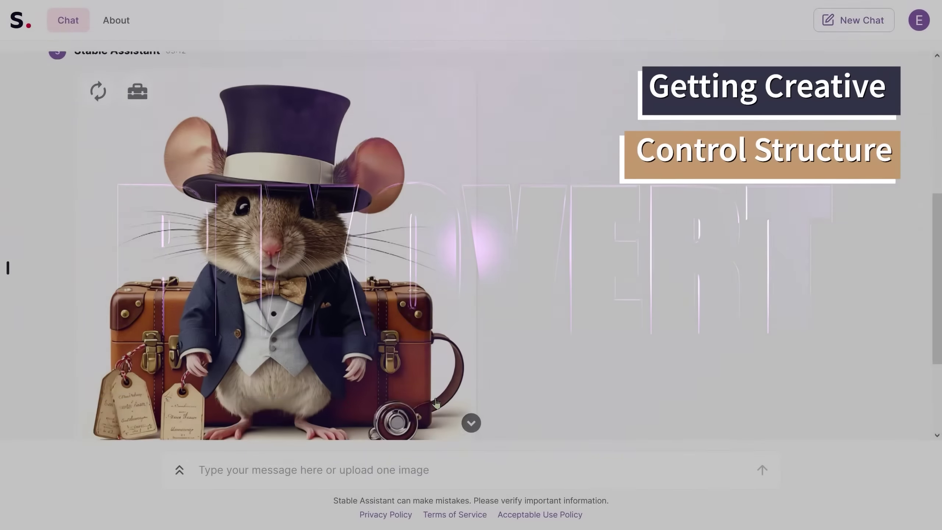
- Examine the "Top Hat" mouse prompt and the image of the dapper mouse with a suitcase generated from it
scroll(435, 402, down, 1)
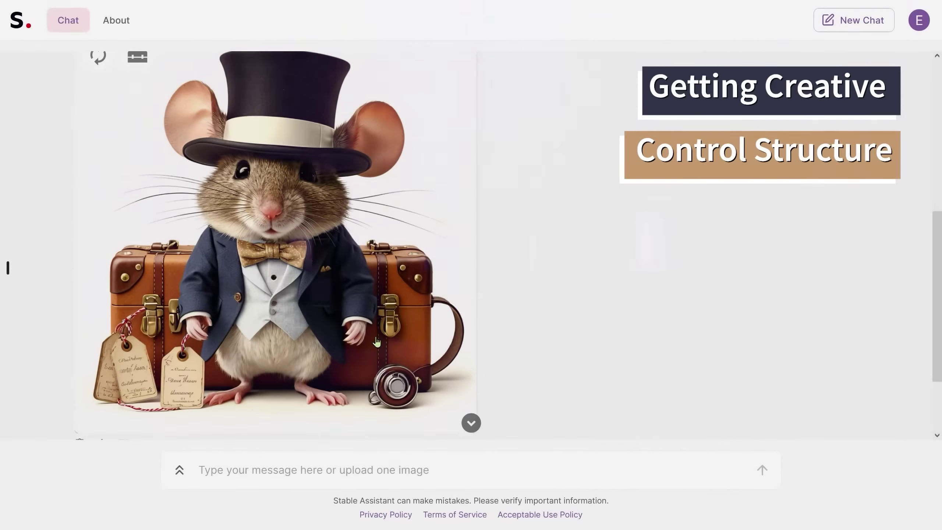
scroll(410, 361, up, 3)
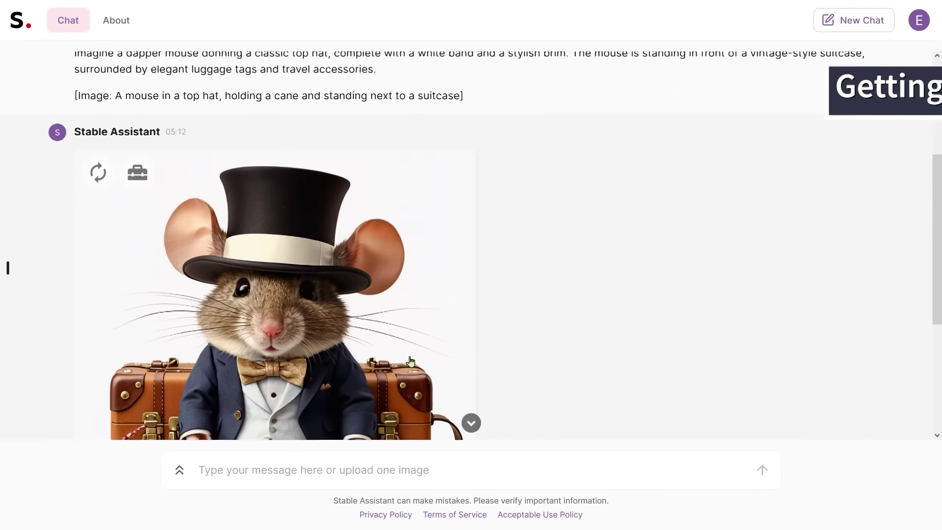
scroll(416, 345, up, 1)
scroll(415, 330, down, 4)
scroll(410, 328, up, 5)
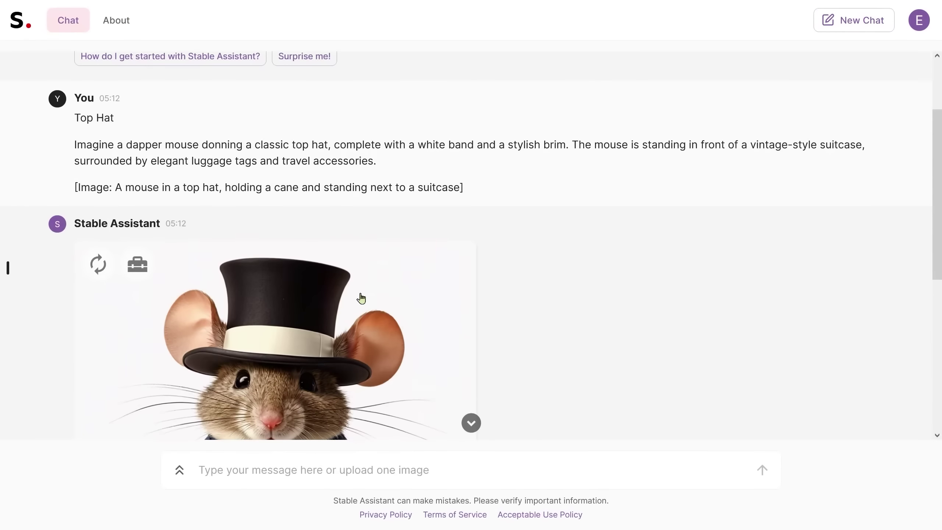
scroll(356, 299, down, 6)
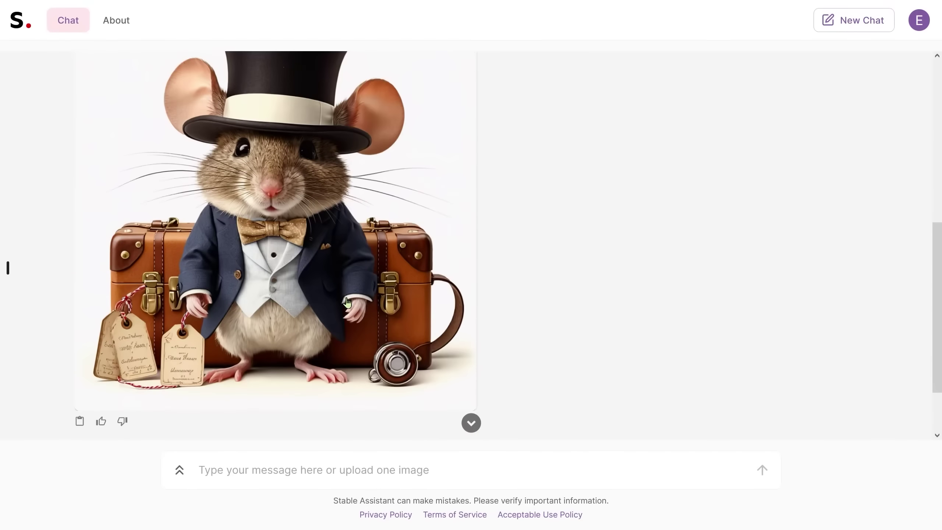
scroll(367, 319, up, 2)
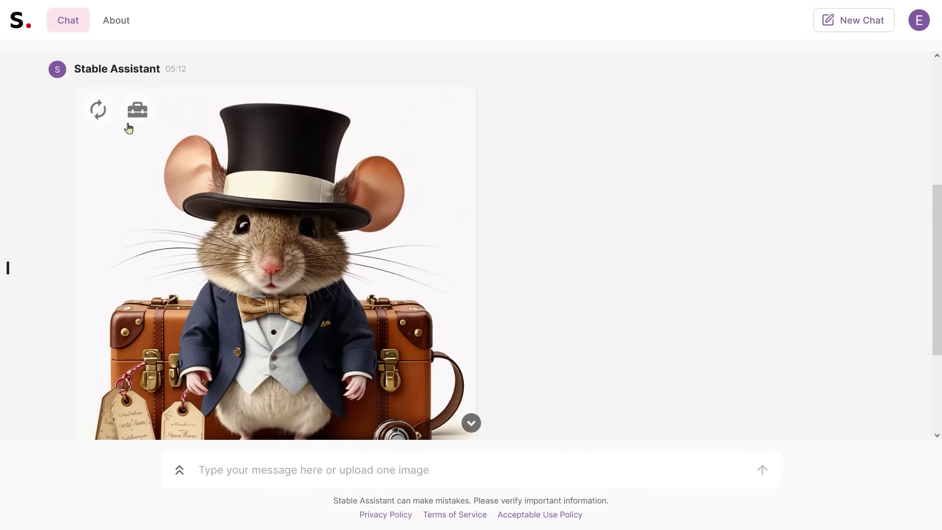
- Generate another version of the top hat mouse image and compare it with the original
click(98, 109)
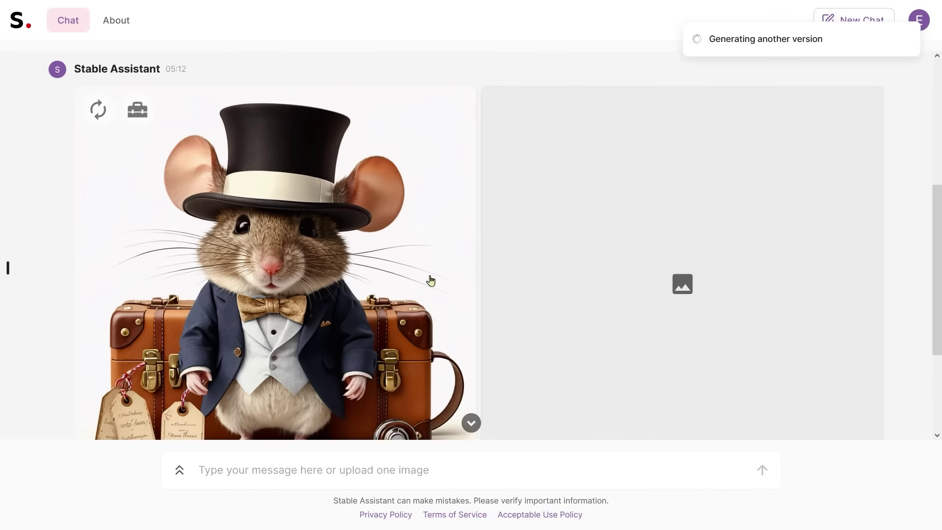
scroll(427, 284, down, 2)
scroll(403, 289, up, 2)
scroll(349, 320, down, 2)
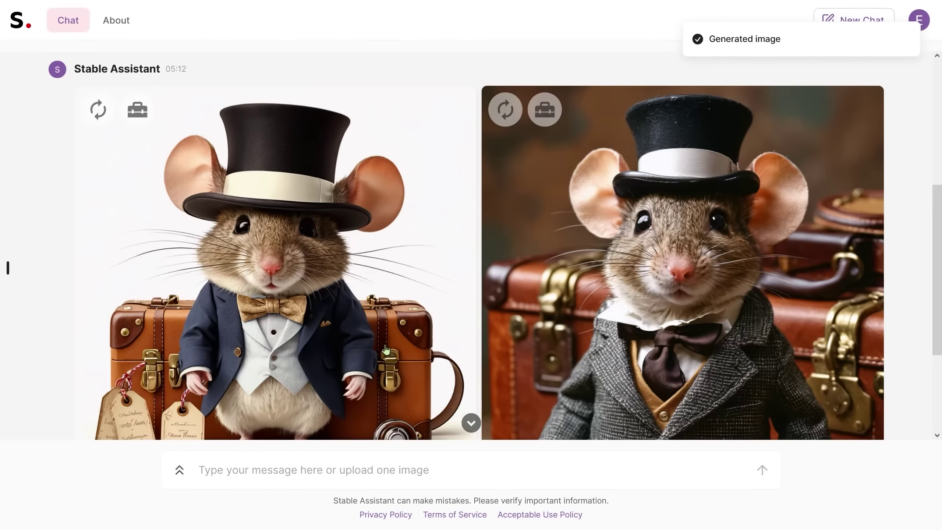
scroll(812, 338, down, 2)
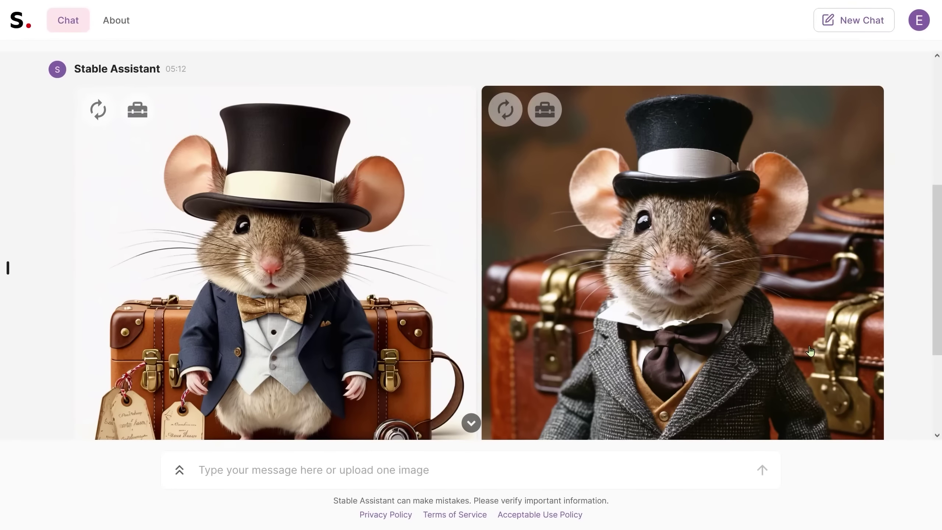
- Ask the assistant for a penguin version of the top hat mouse images with the message "can create similar with a penguin"
scroll(810, 351, down, 2)
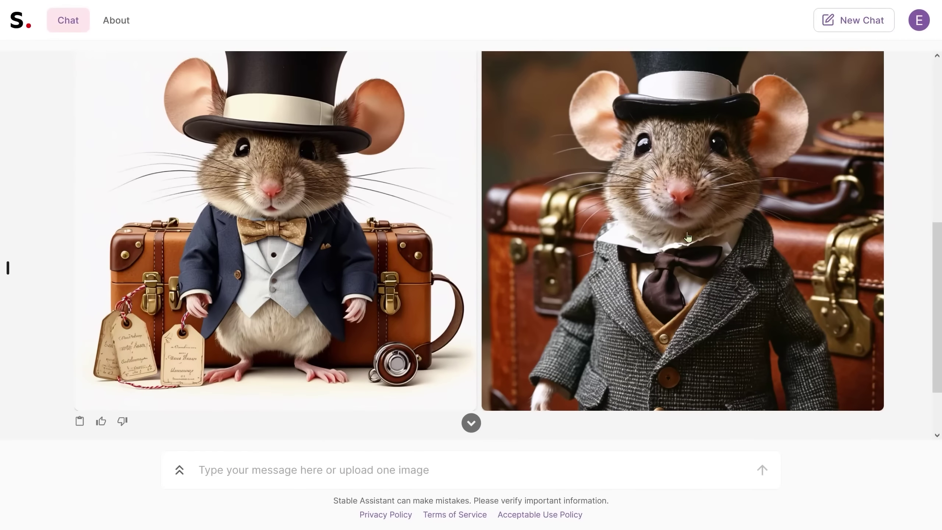
scroll(635, 238, up, 2)
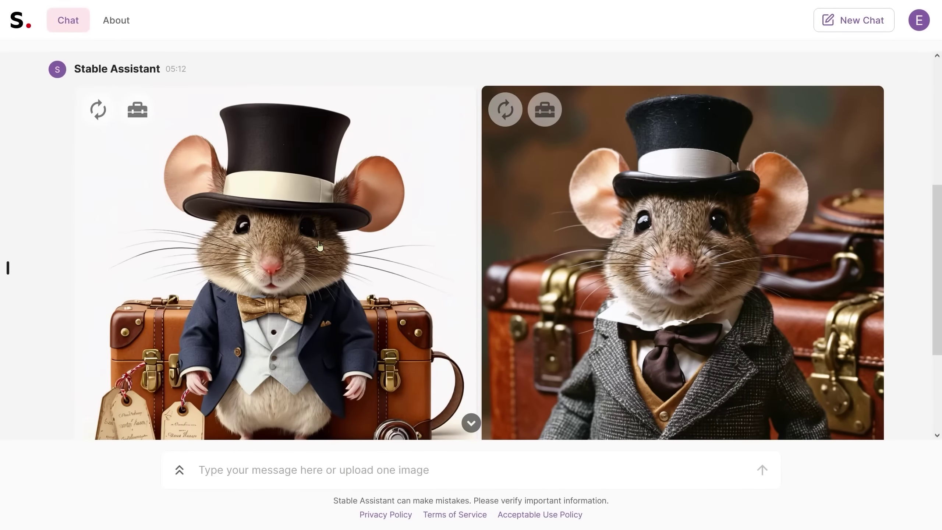
scroll(494, 296, down, 2)
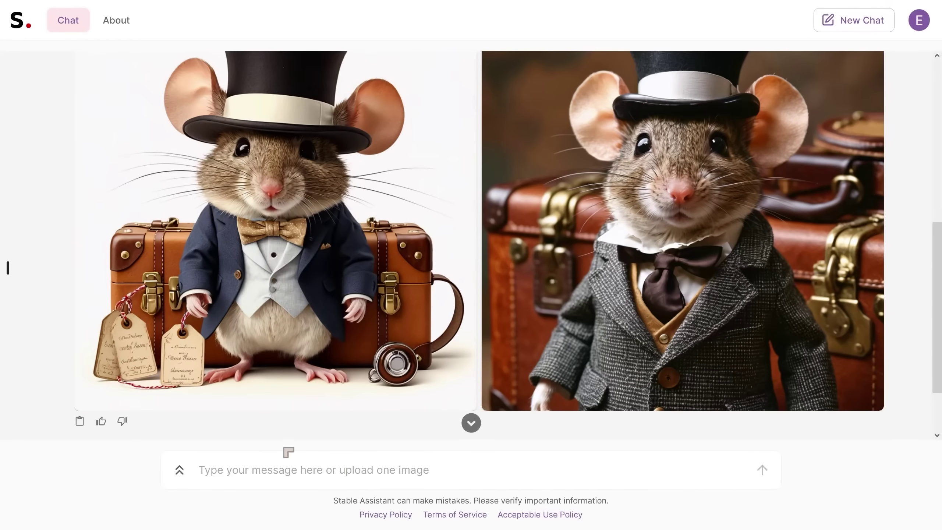
scroll(300, 408, up, 5)
scroll(310, 384, down, 5)
scroll(310, 384, down, 3)
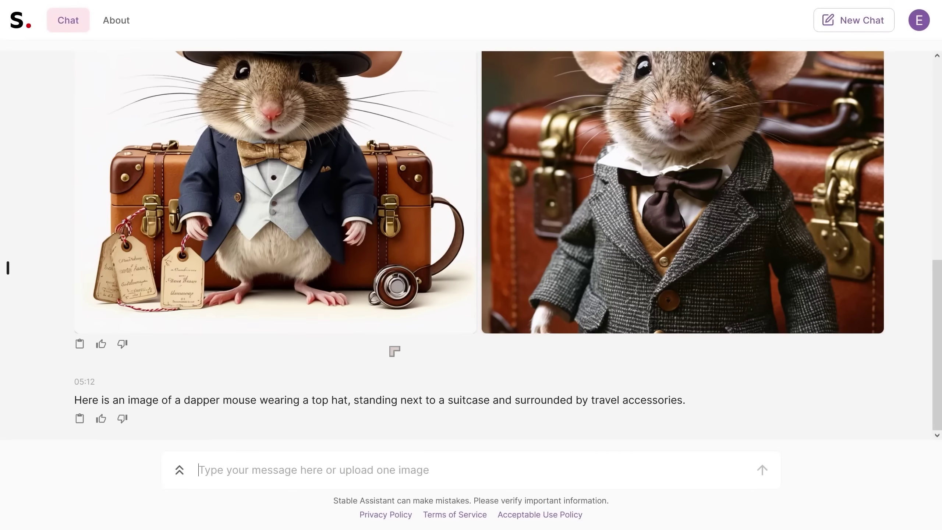
text(can )
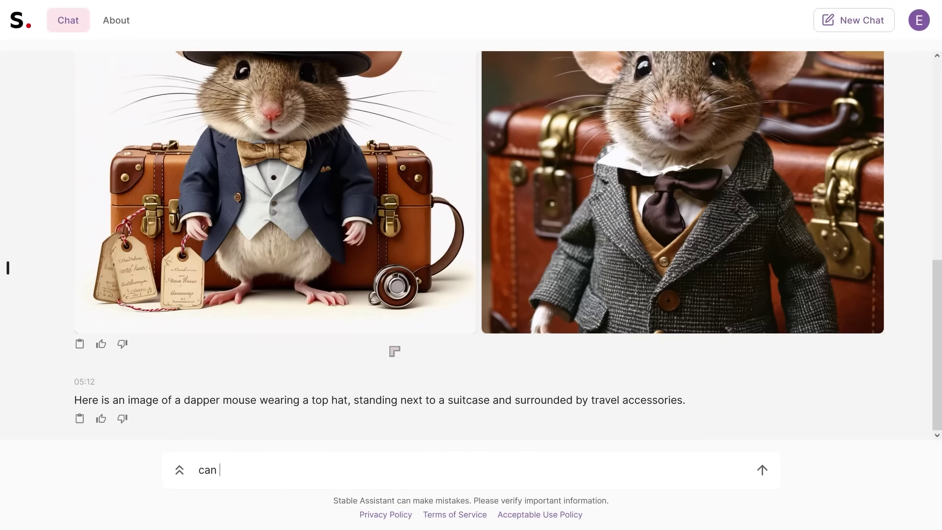
text(create similar with a)
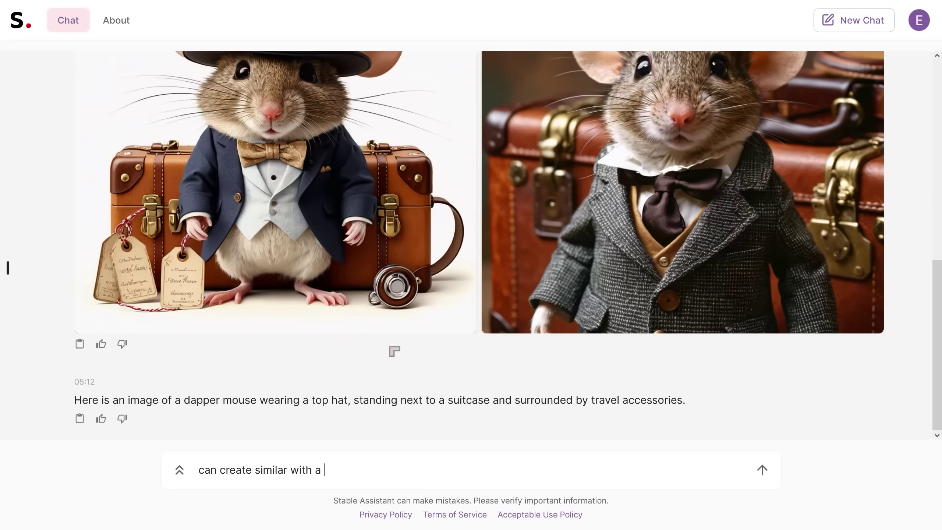
text( penguin)
key(Return)
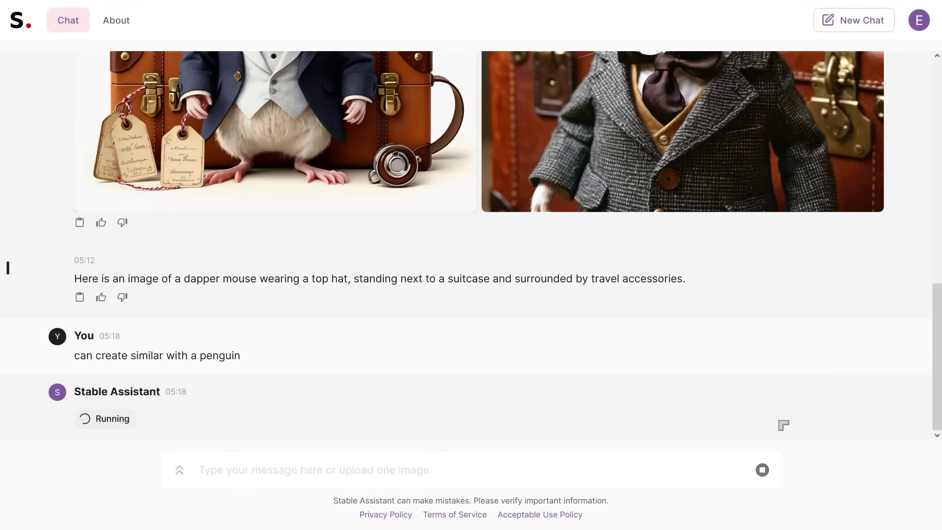
- Review the two top hat mouse images and examine the penguin image generated from the latest request
scroll(782, 425, up, 6)
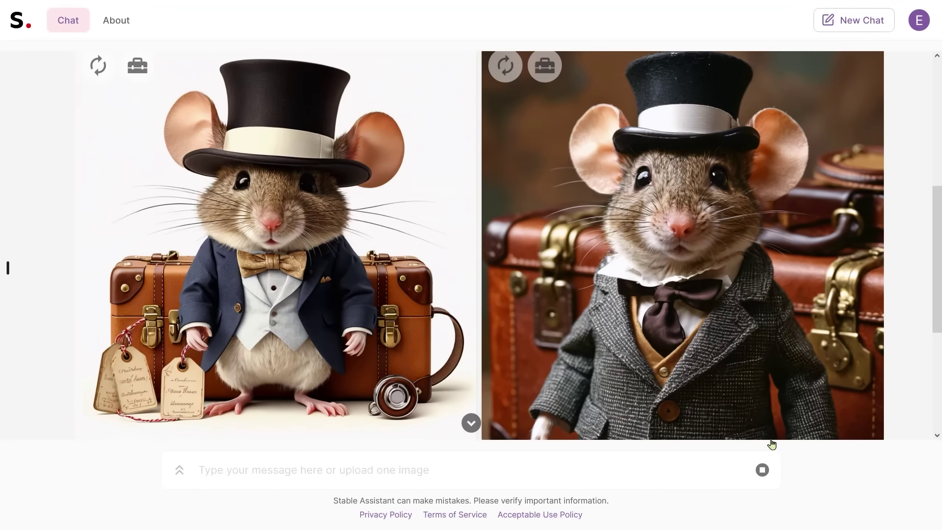
scroll(605, 351, up, 2)
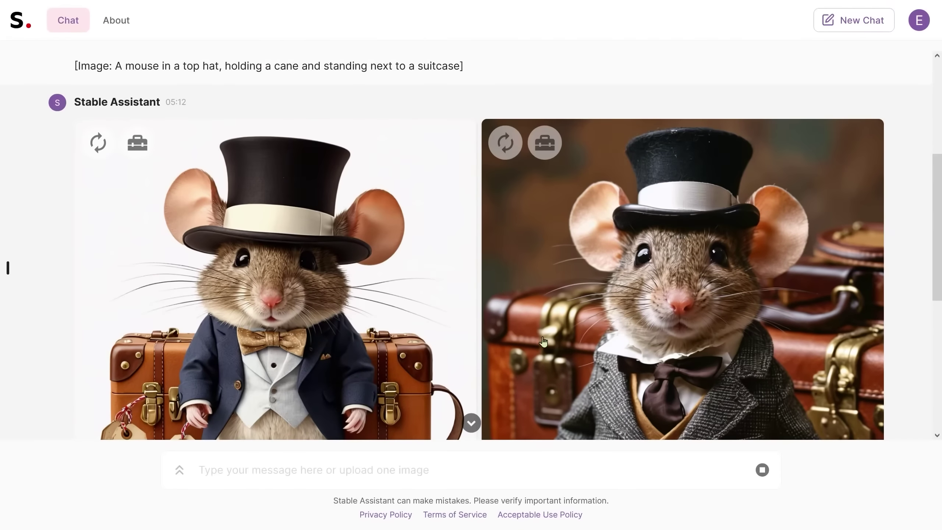
scroll(630, 345, down, 6)
scroll(645, 341, down, 2)
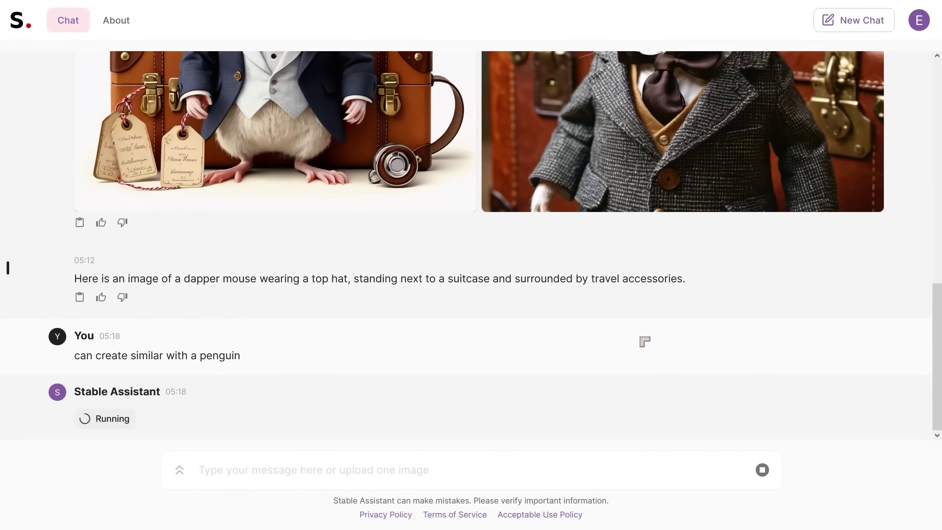
scroll(644, 341, down, 8)
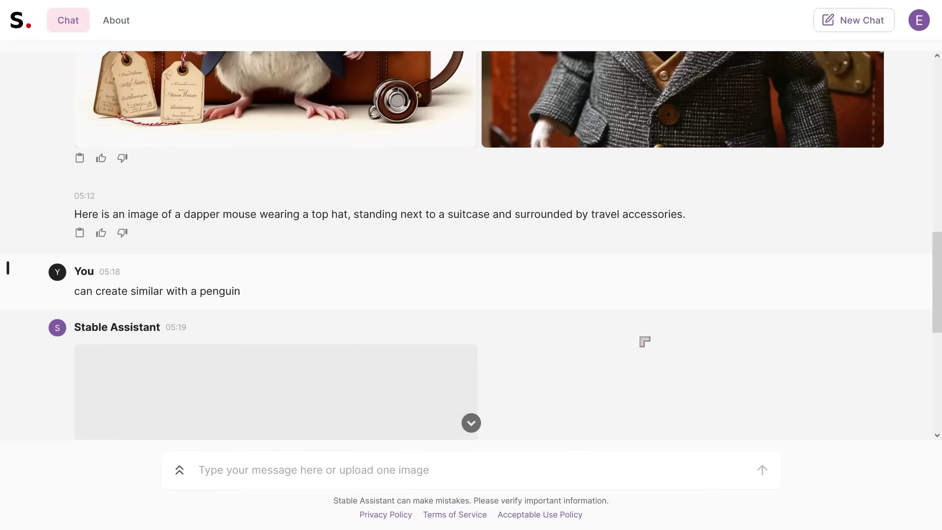
scroll(645, 341, down, 2)
scroll(644, 342, down, 4)
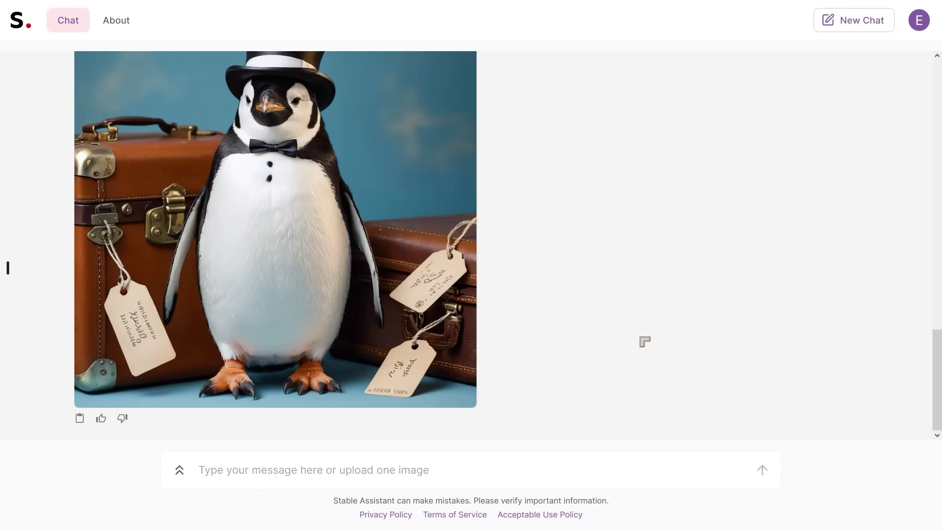
scroll(644, 341, up, 6)
scroll(644, 342, down, 4)
scroll(644, 341, up, 3)
scroll(388, 319, up, 5)
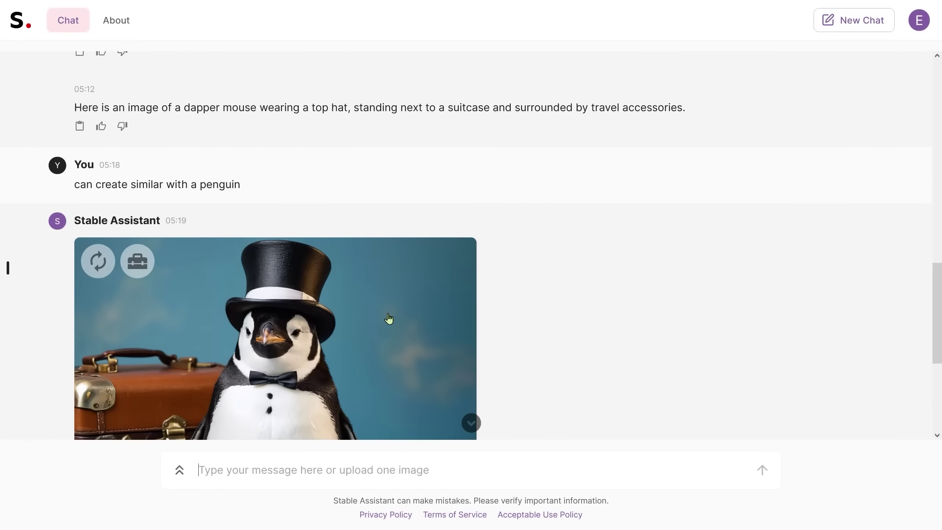
scroll(388, 318, down, 5)
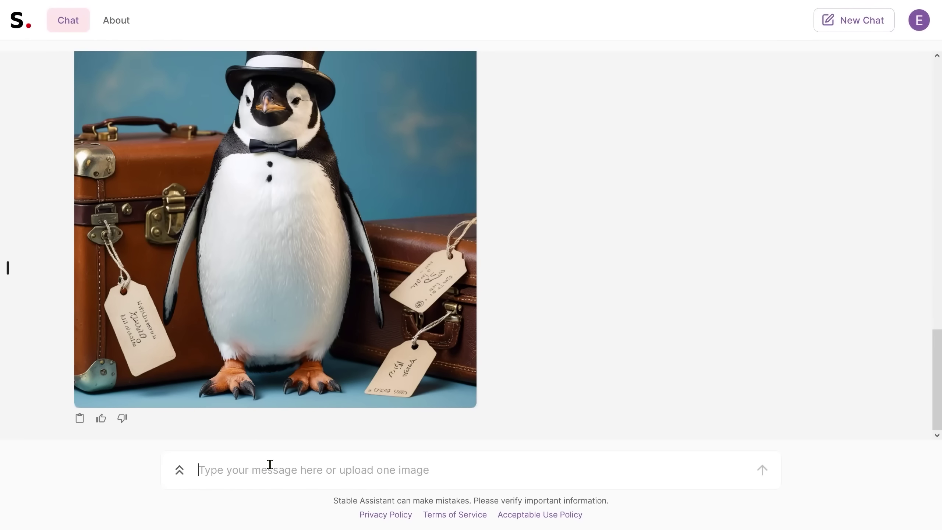
- Ask the assistant for the penguin image's prompt with the message "can you tell me the prompt that used"
text(can ho)
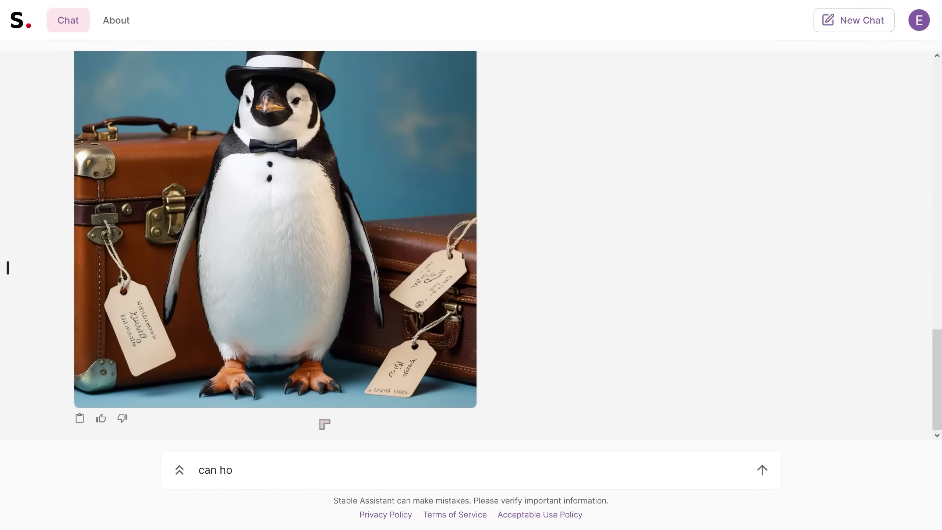
key(BackSpace)
key(BackSpace)
text(you tell me the prompt t)
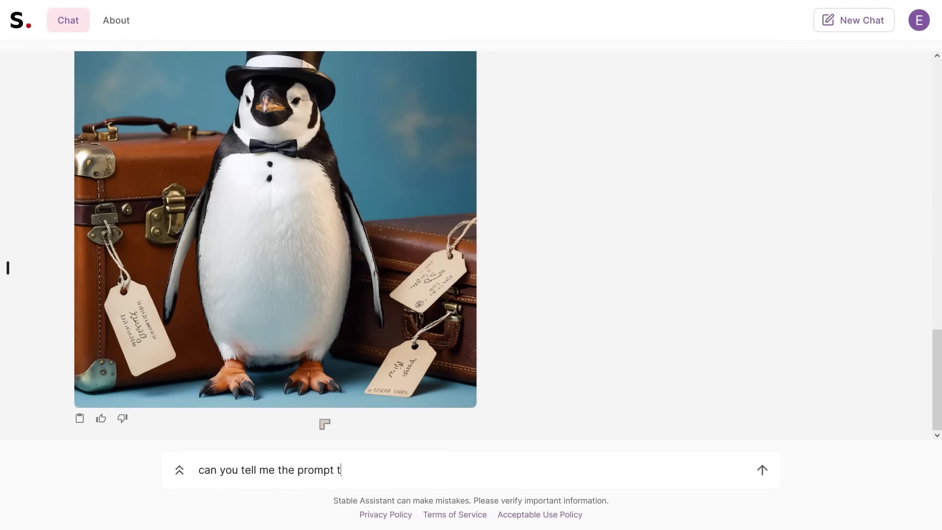
text(hat used)
key(Return)
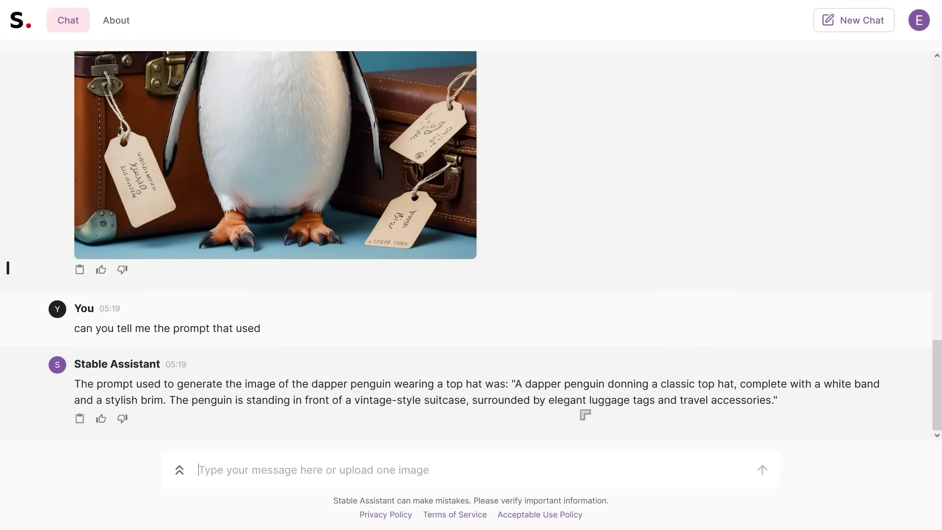
- Generate another version of the top hat penguin image and compare it with the original
scroll(423, 333, up, 6)
scroll(422, 327, down, 2)
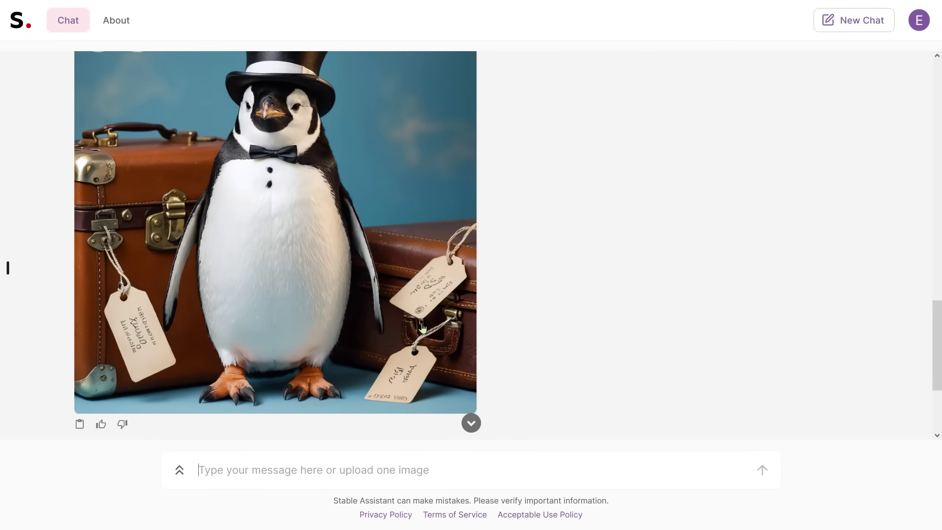
scroll(434, 359, up, 2)
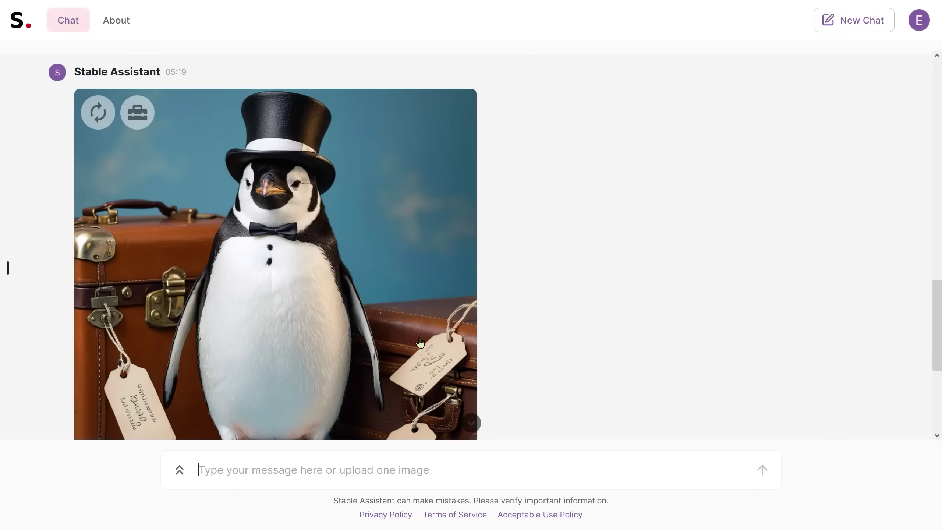
click(98, 112)
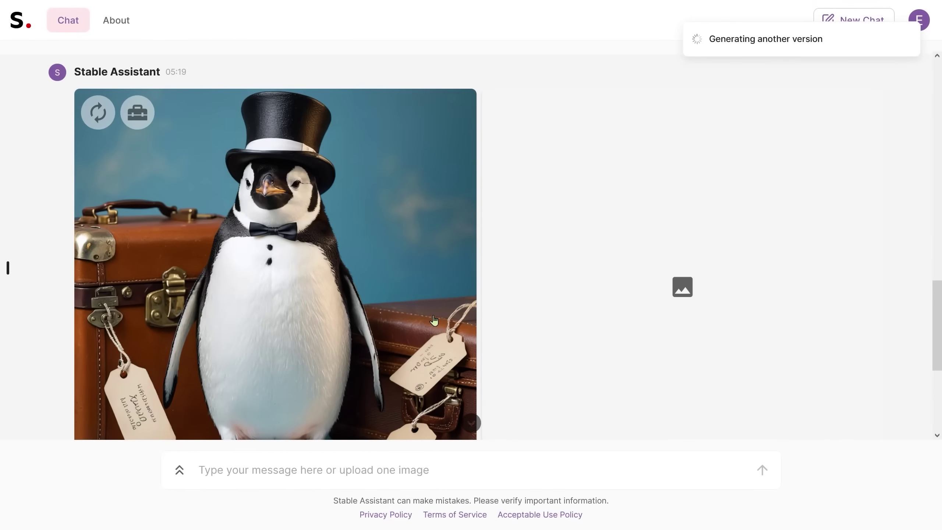
scroll(386, 336, down, 2)
scroll(406, 362, up, 2)
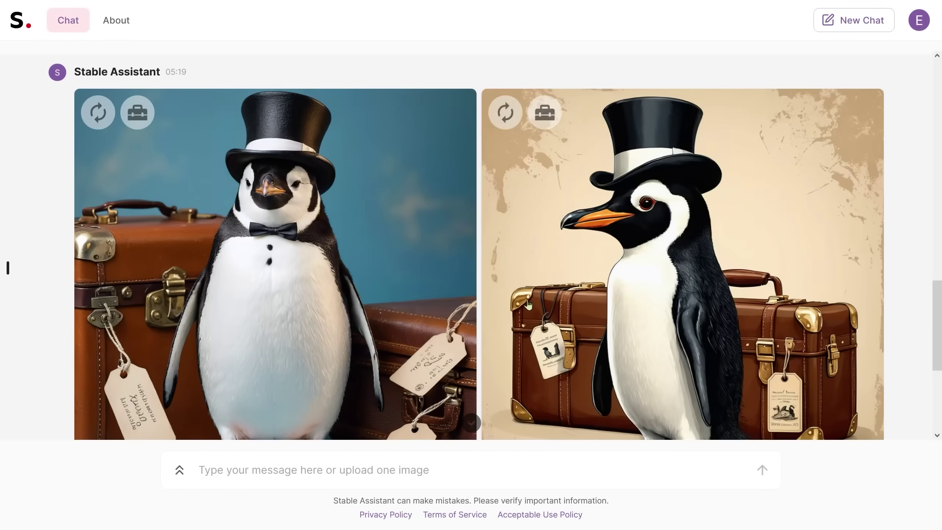
scroll(630, 282, down, 2)
scroll(649, 286, up, 2)
scroll(649, 285, down, 1)
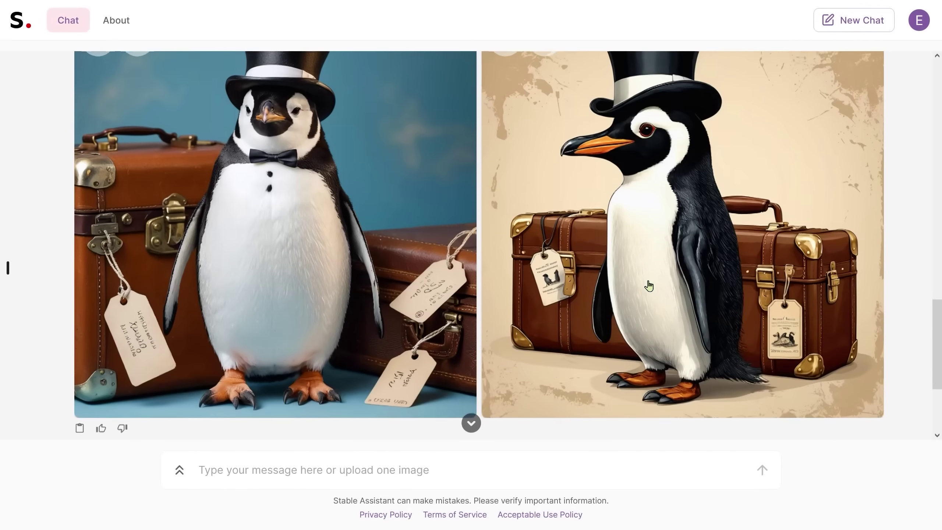
- Compare the two penguin images with the earlier pair of top hat mouse images
scroll(738, 352, up, 10)
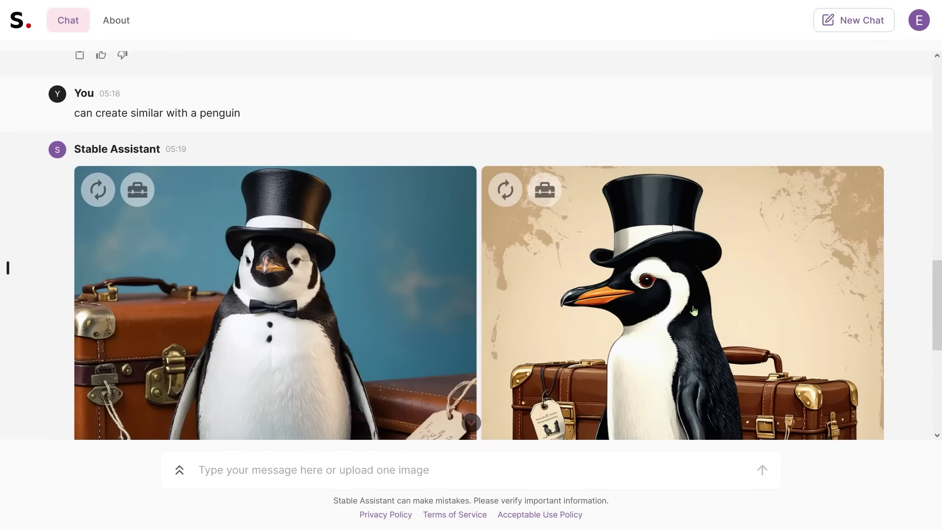
scroll(693, 311, up, 10)
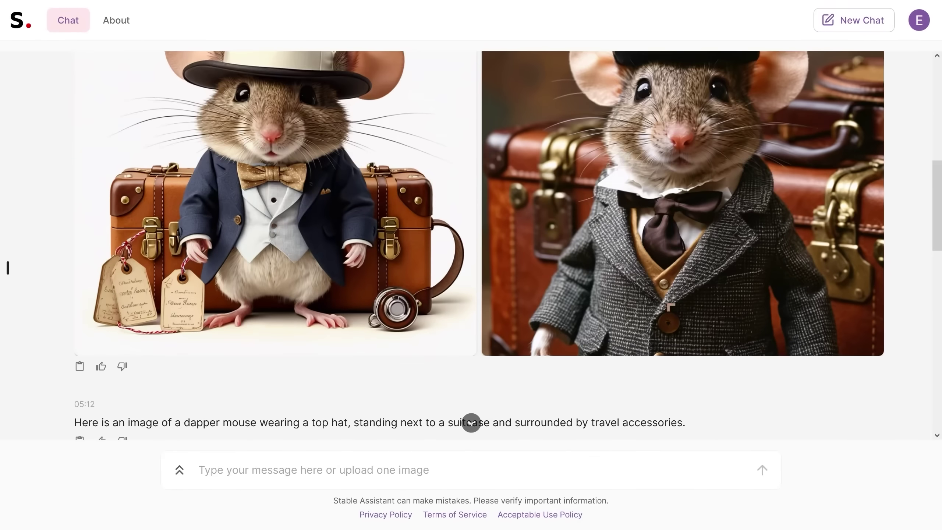
scroll(652, 302, up, 4)
scroll(652, 302, down, 20)
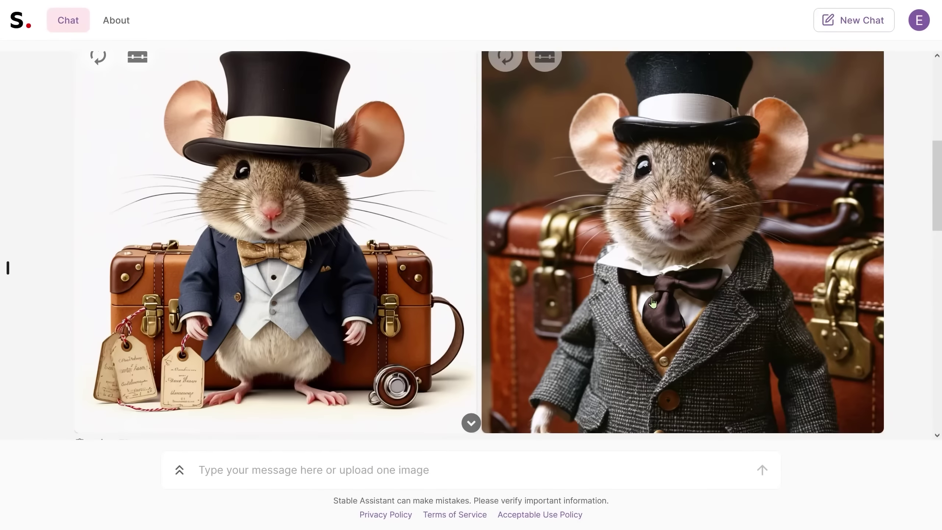
scroll(751, 260, up, 2)
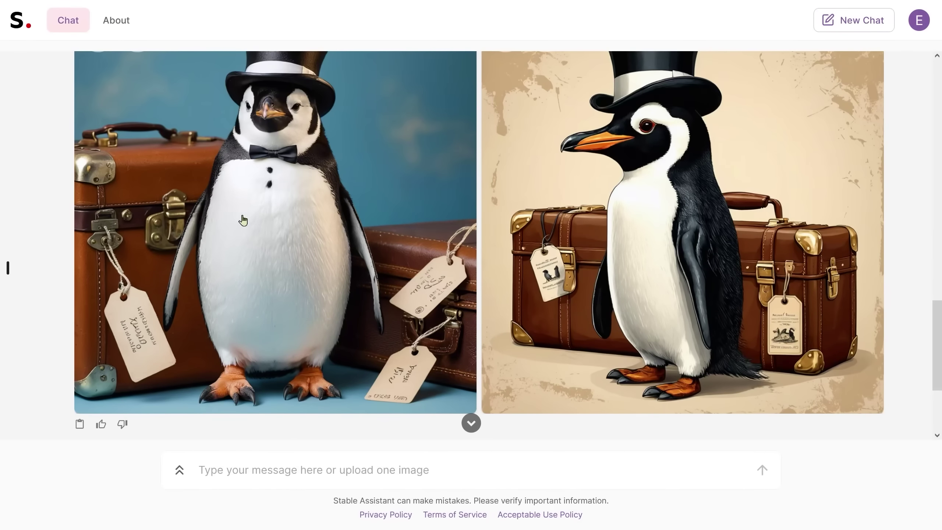
scroll(635, 321, up, 5)
scroll(705, 312, down, 5)
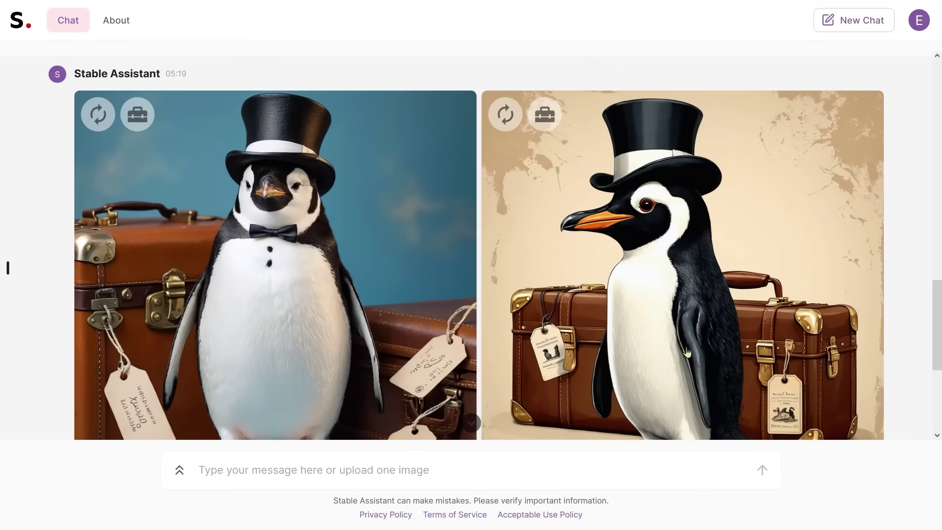
scroll(742, 304, up, 4)
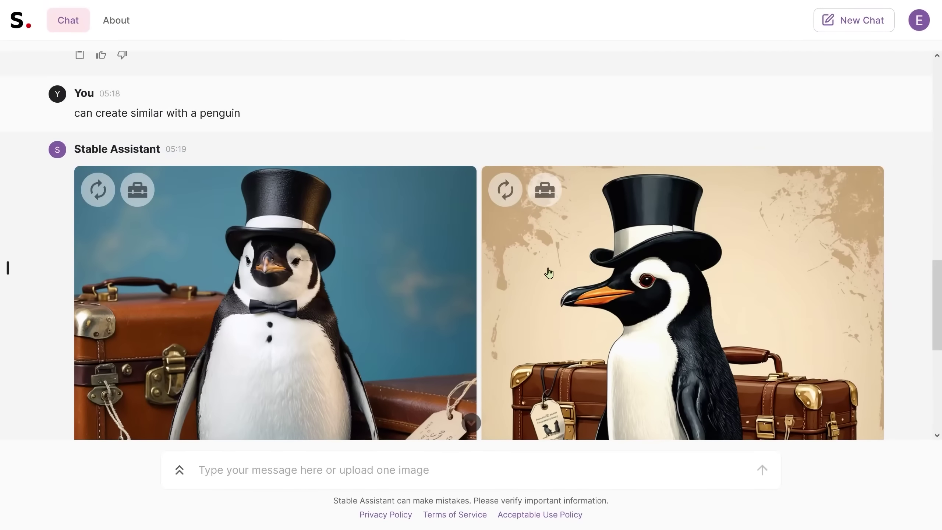
scroll(538, 282, up, 8)
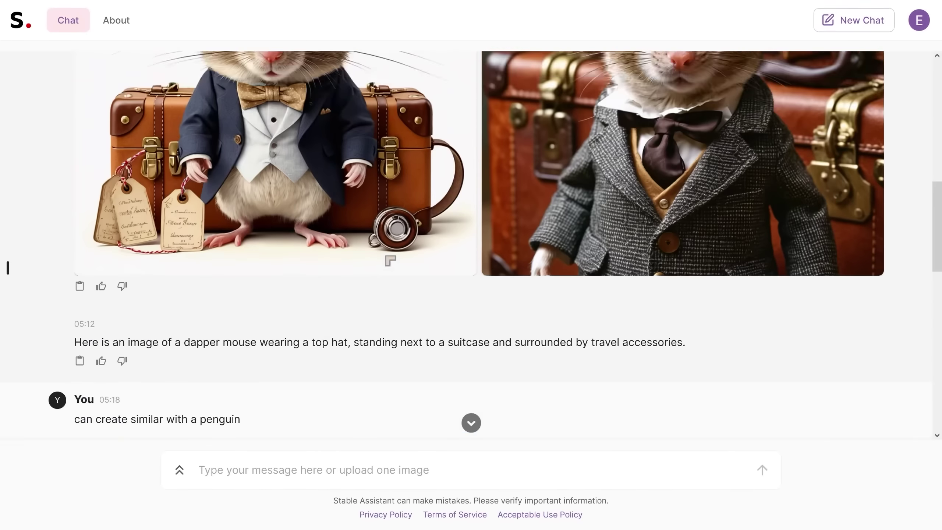
scroll(387, 273, down, 10)
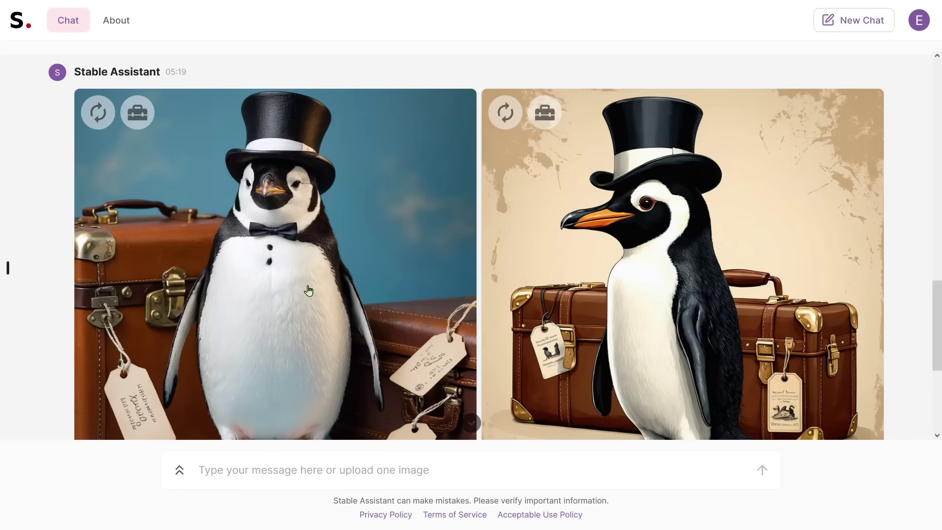
scroll(320, 292, down, 1)
scroll(320, 293, up, 1)
- Restyle the white-background top hat mouse image with Control Structure, using a prompt beginning "in the style of a charcoal drawing with broad"
scroll(278, 227, up, 10)
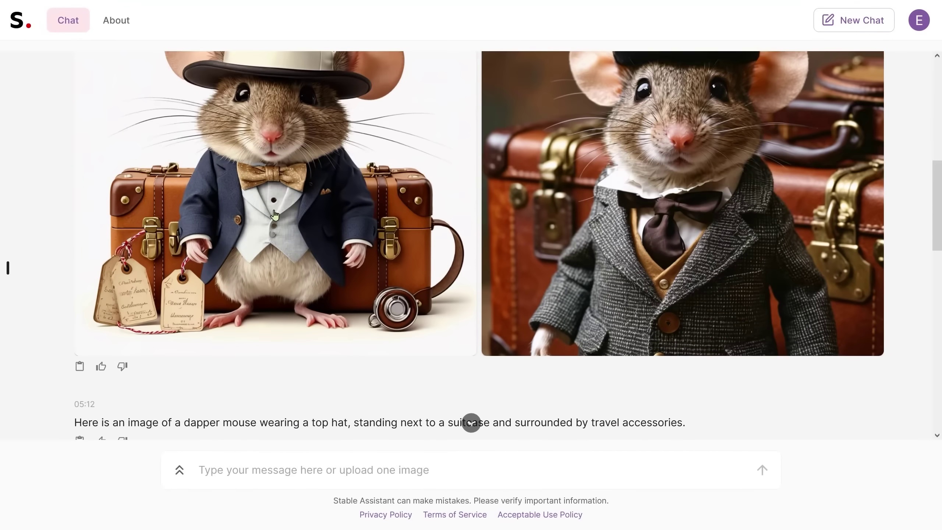
scroll(292, 185, up, 2)
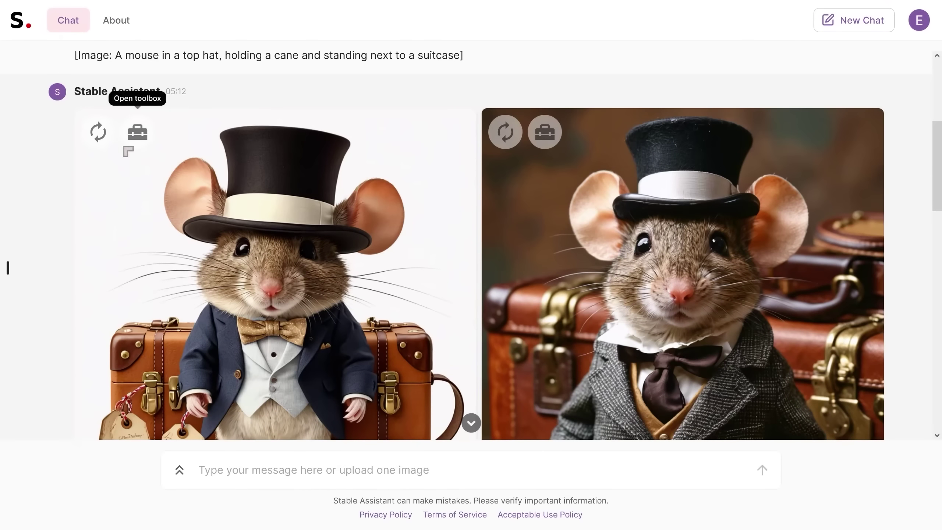
click(140, 136)
click(181, 102)
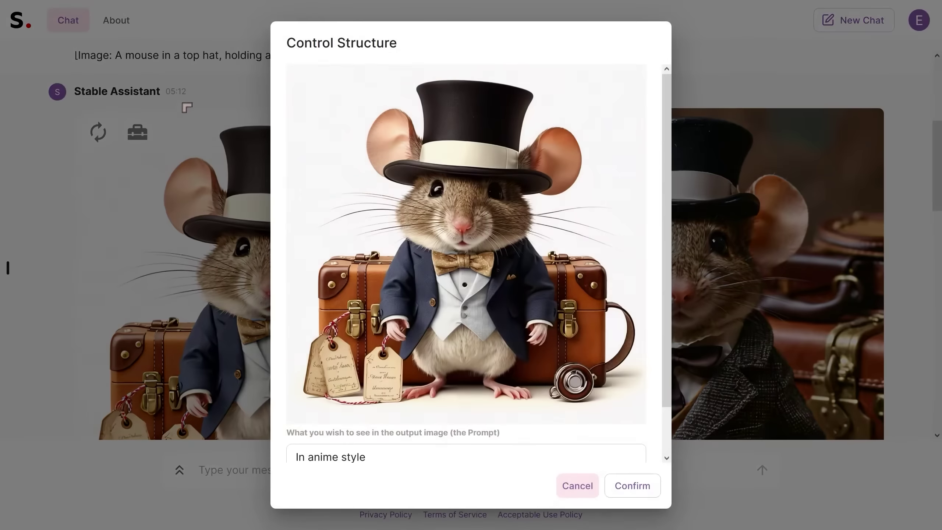
drag(404, 48, 284, 54)
click(380, 454)
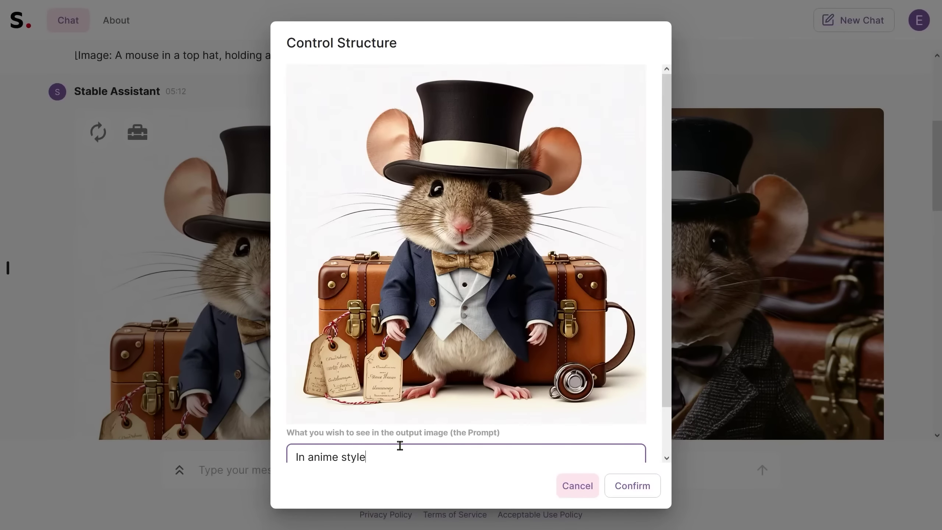
drag(399, 447, 206, 460)
key(ctrl+v)
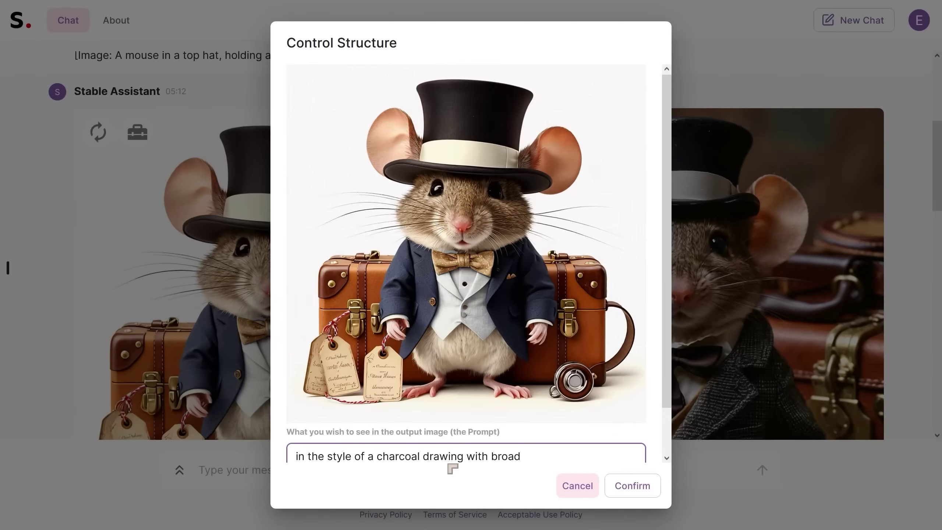
text(rushst)
key(Return)
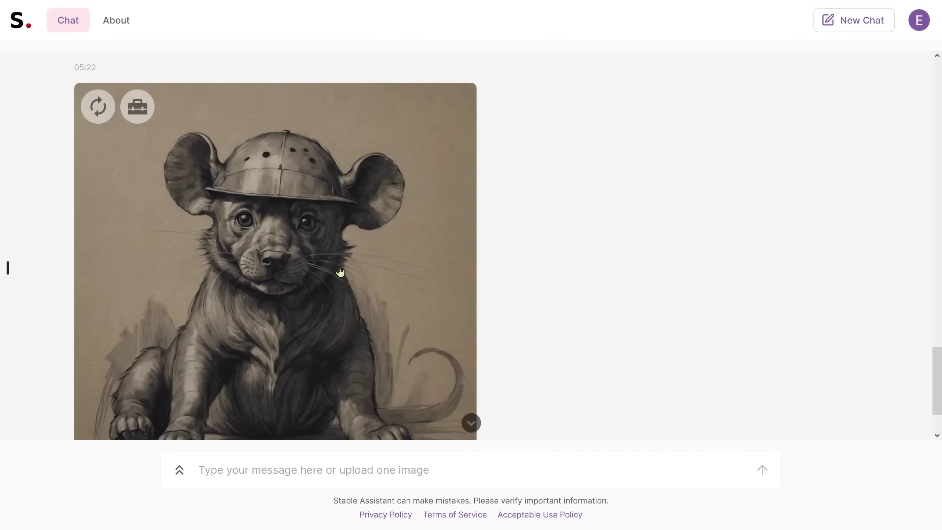
- Compare the charcoal-style image with the original top hat mouse image
scroll(399, 320, up, 15)
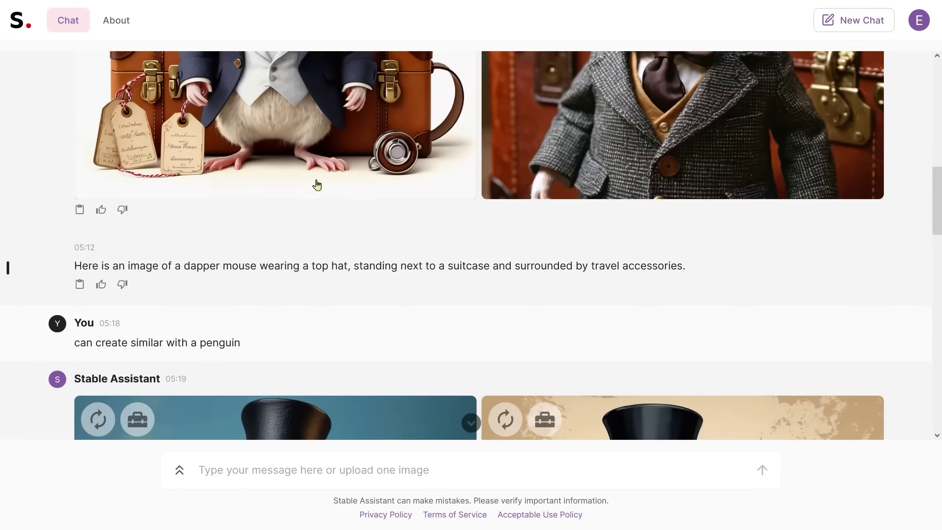
scroll(317, 185, down, 15)
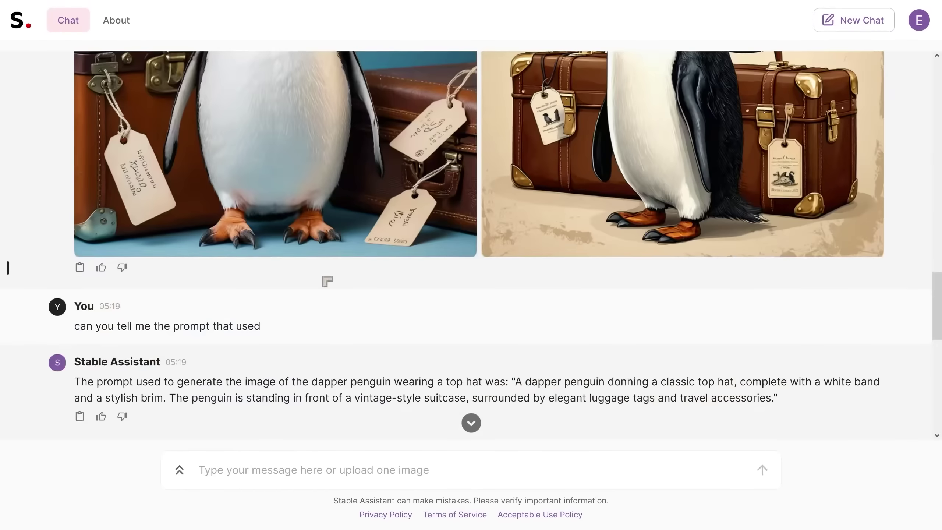
scroll(324, 317, down, 5)
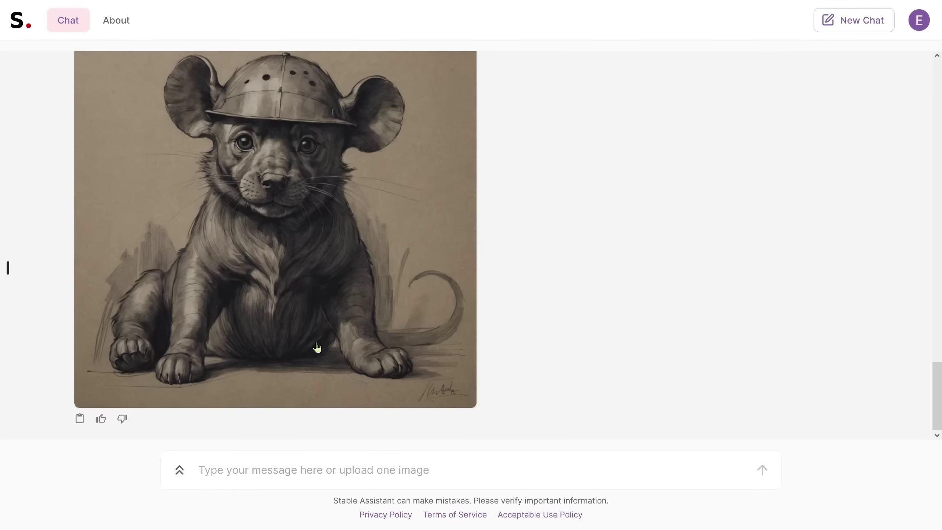
scroll(318, 347, up, 2)
scroll(322, 343, down, 2)
- Send the message "what prompt did you use and is there any way of getting rid of the signatures that appear"
text(what prompt did you use )
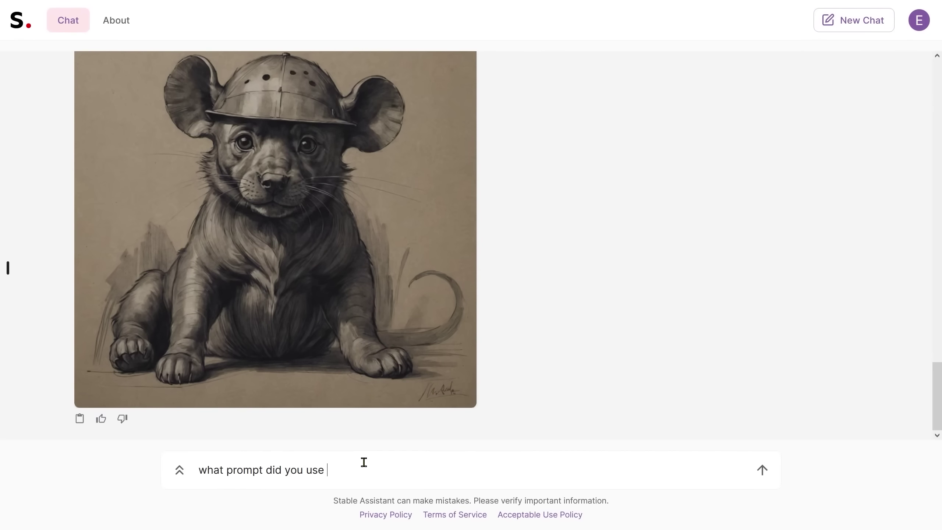
text(and is there any way of getting rid of the signatures that appear)
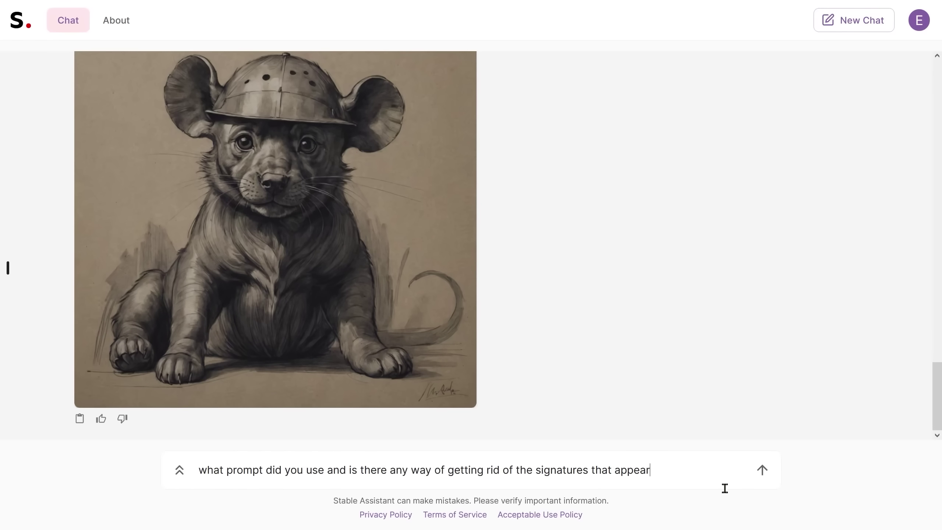
click(759, 479)
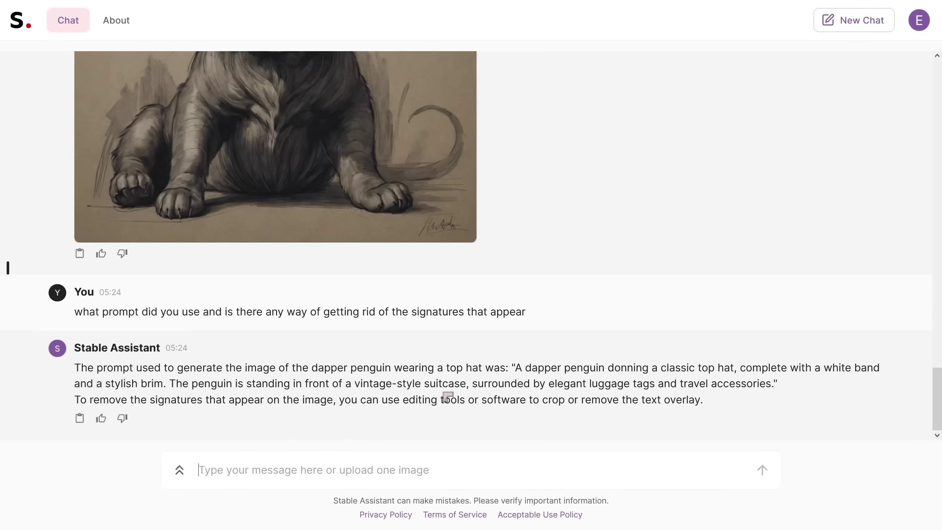
- Read the assistant's answer about the prompt and signatures, and check it against the charcoal-style image
scroll(618, 401, up, 5)
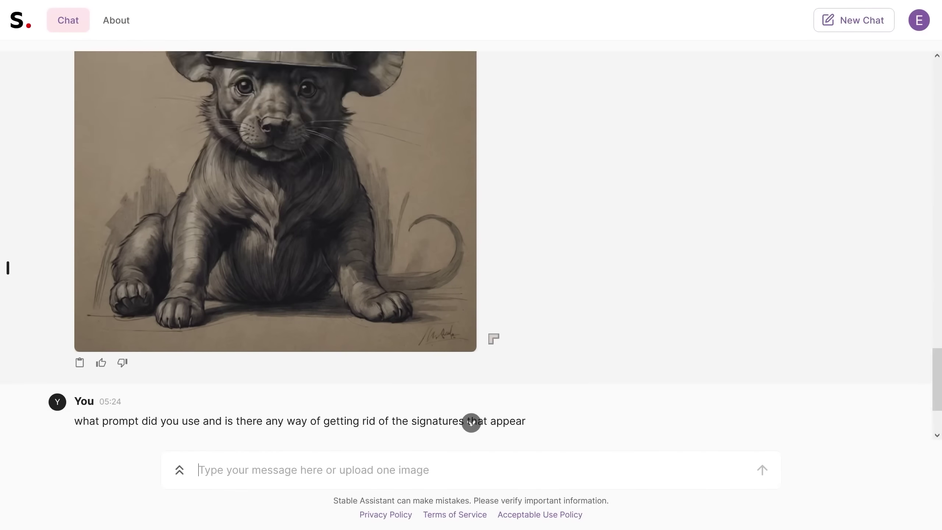
scroll(374, 323, down, 5)
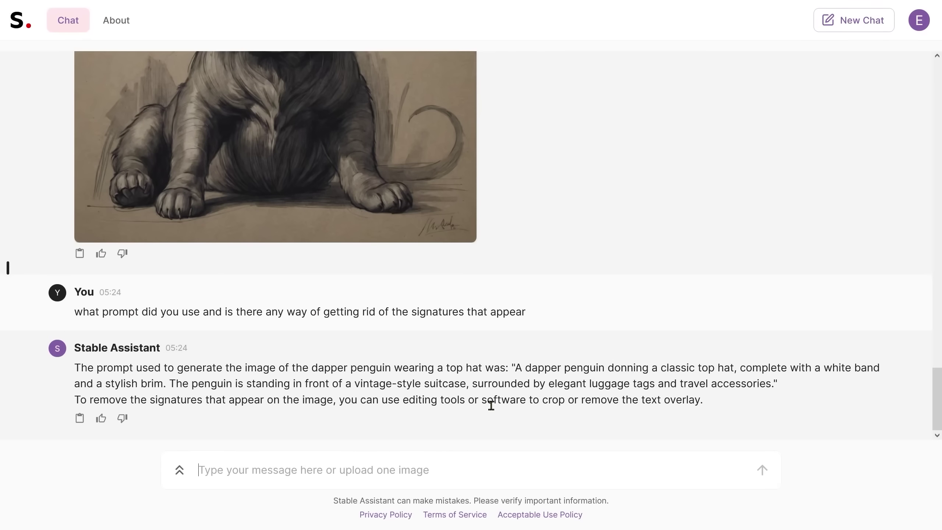
scroll(393, 354, up, 3)
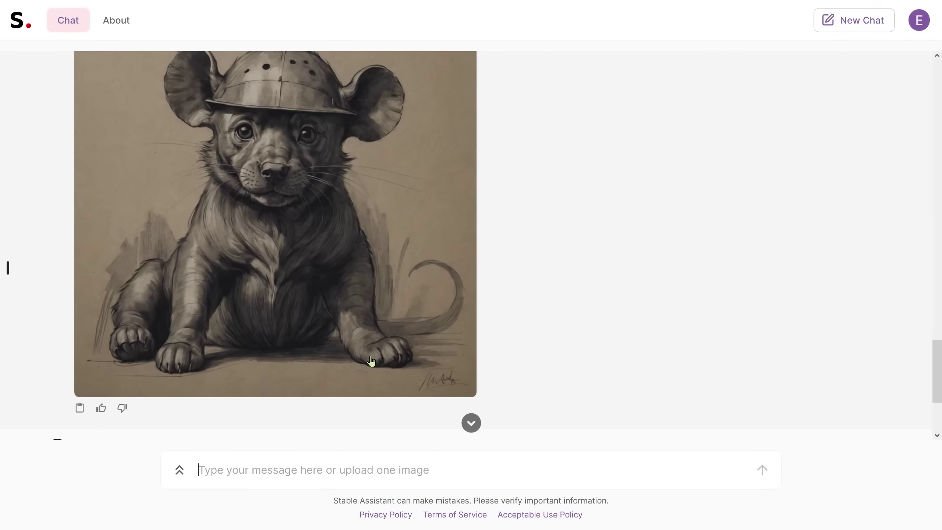
scroll(371, 362, up, 3)
scroll(371, 361, down, 2)
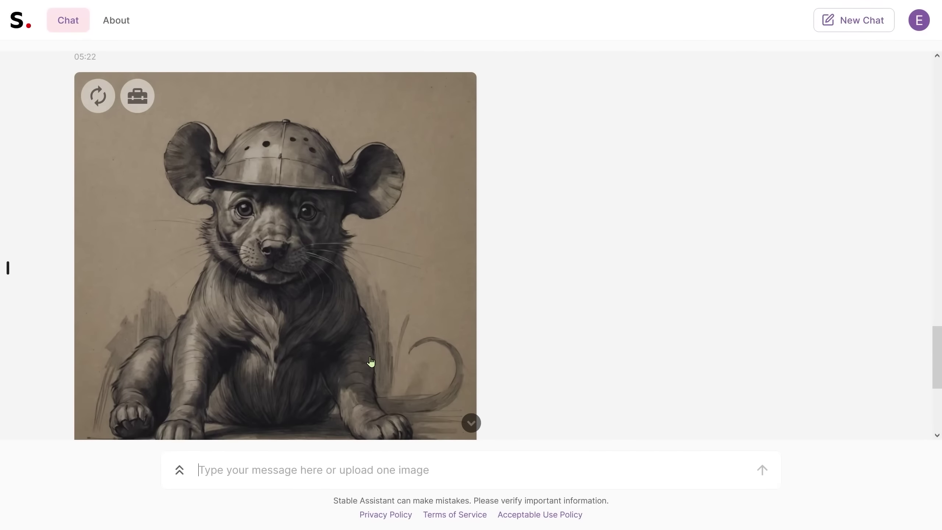
scroll(371, 362, down, 3)
scroll(374, 360, down, 2)
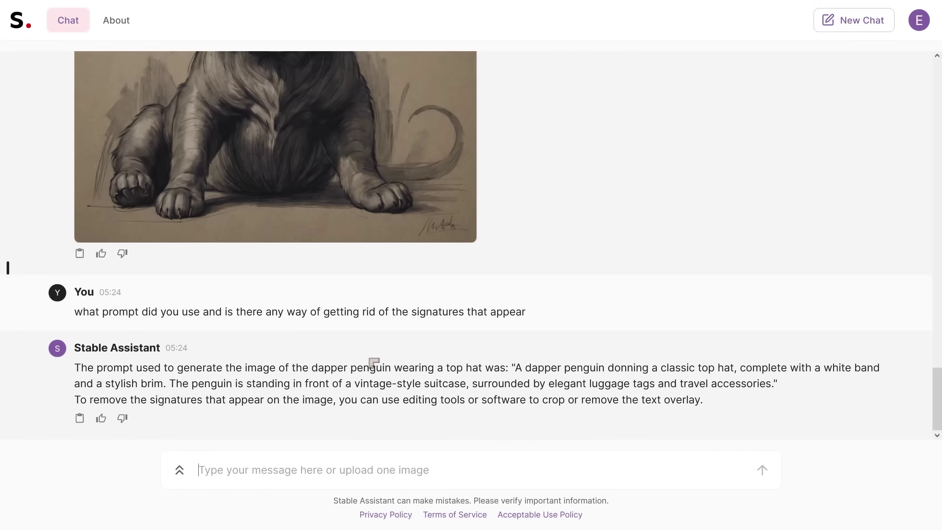
- Generate another restyled version of the white-background top hat mouse image with Control Structure
scroll(373, 362, up, 20)
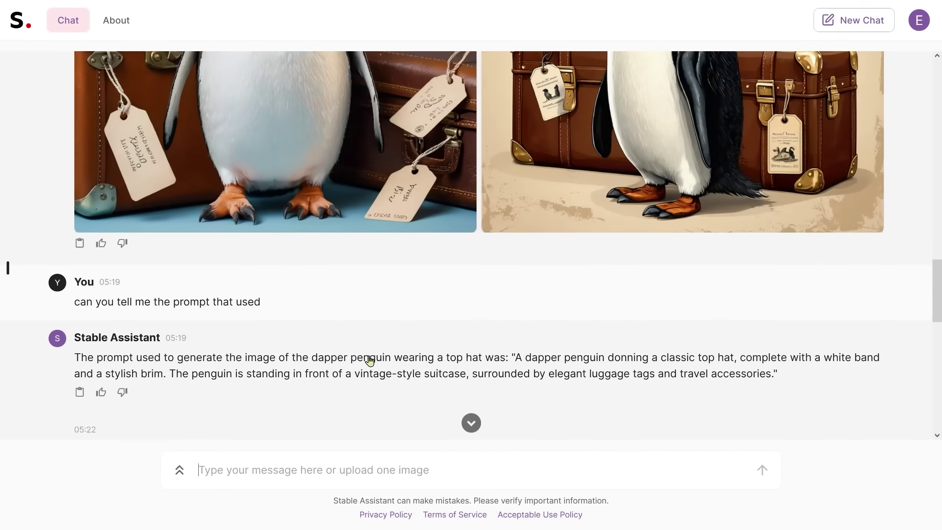
scroll(370, 361, up, 8)
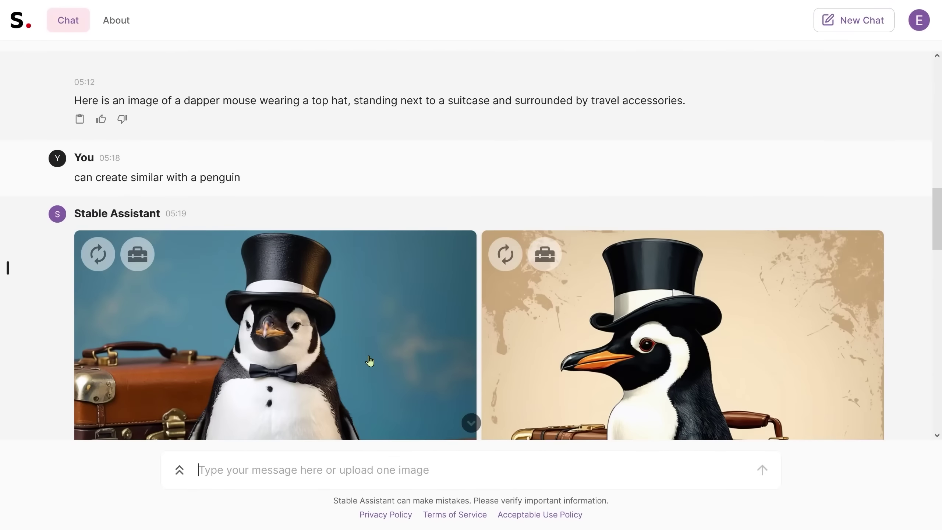
scroll(373, 359, up, 6)
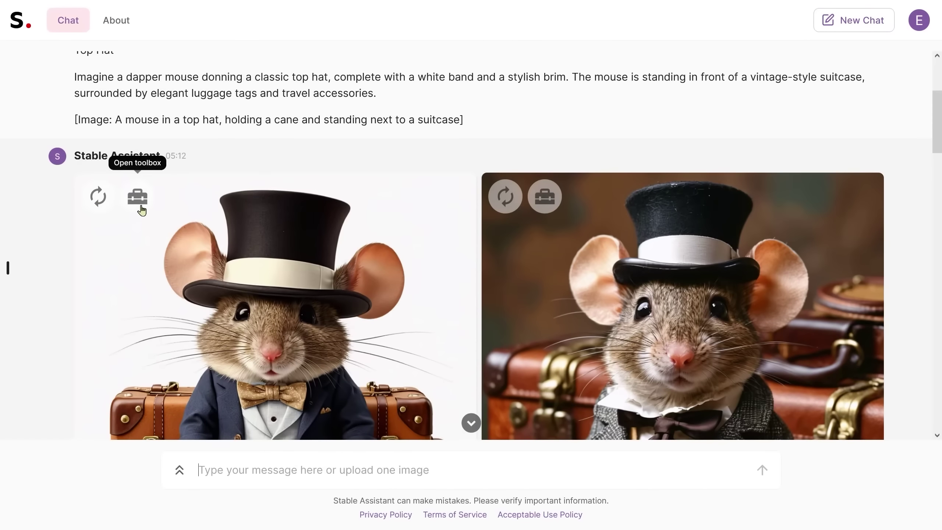
click(142, 208)
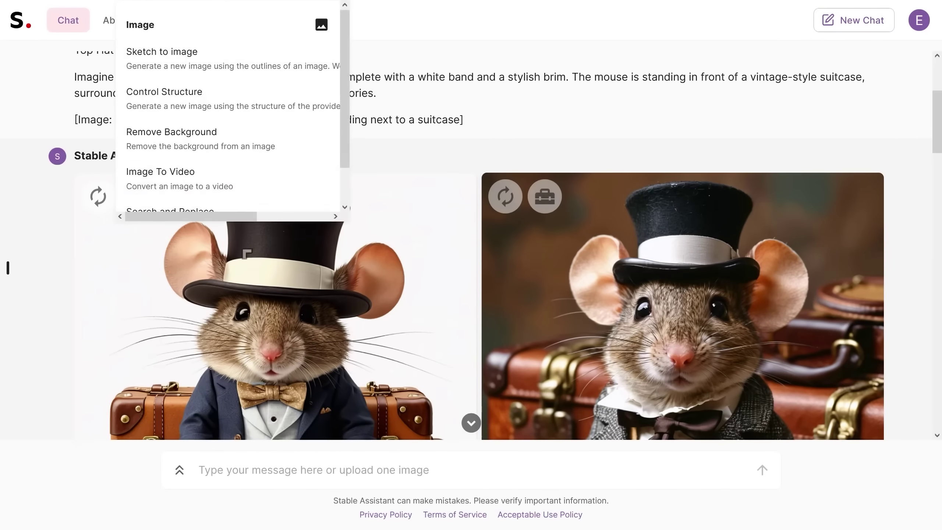
click(174, 93)
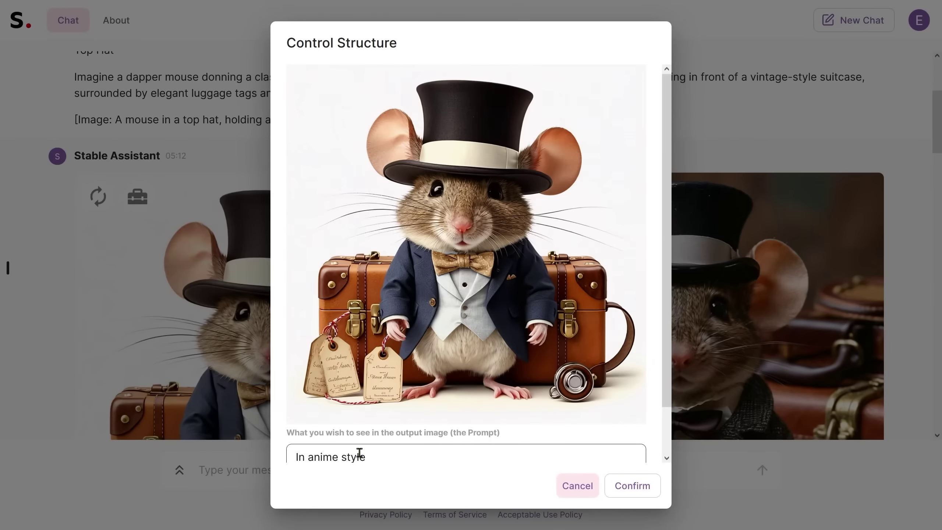
click(221, 316)
- Examine the two painted sunflower images and compare them with the original top hat mouse image
scroll(348, 334, up, 2)
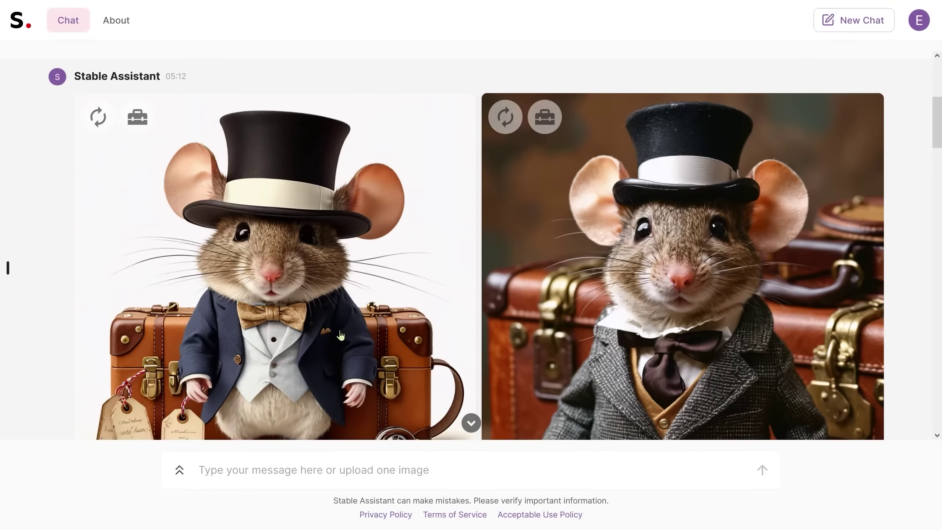
scroll(283, 326, down, 10)
scroll(285, 324, down, 20)
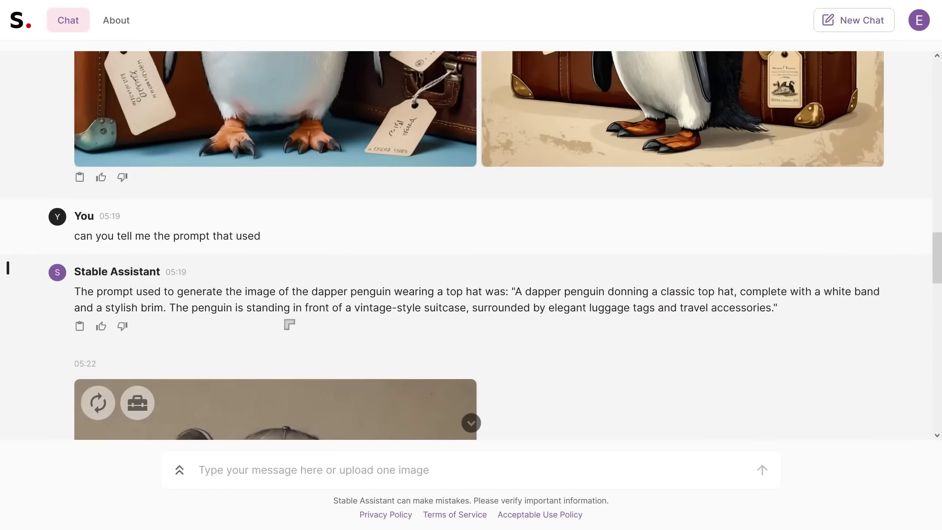
scroll(265, 319, down, 1)
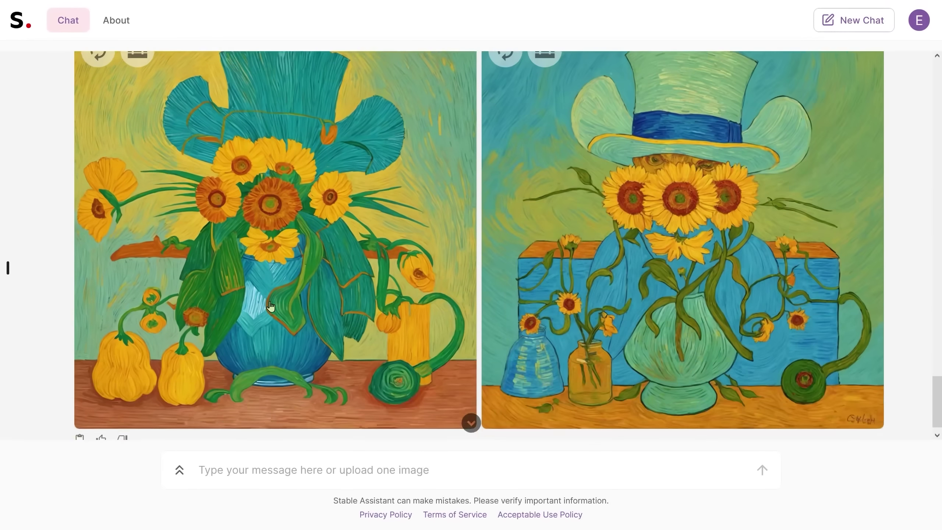
scroll(260, 297, up, 1)
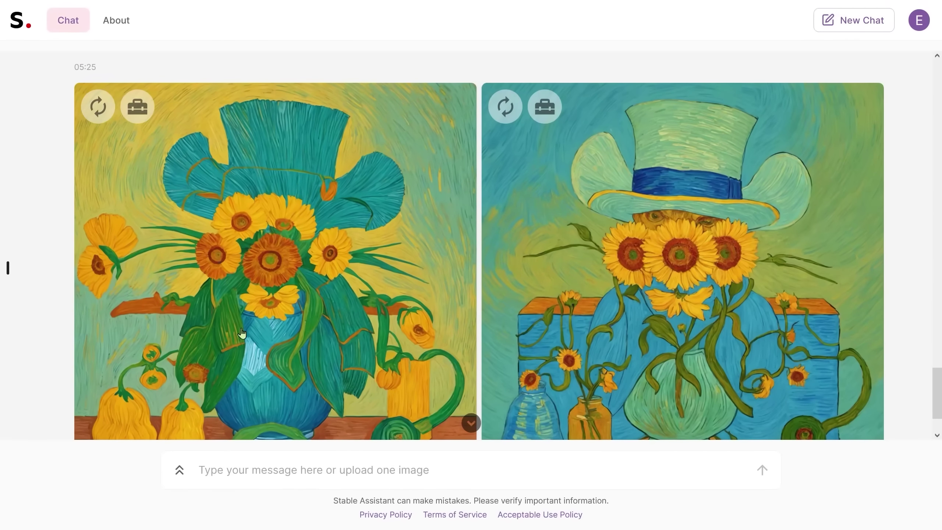
scroll(332, 313, up, 20)
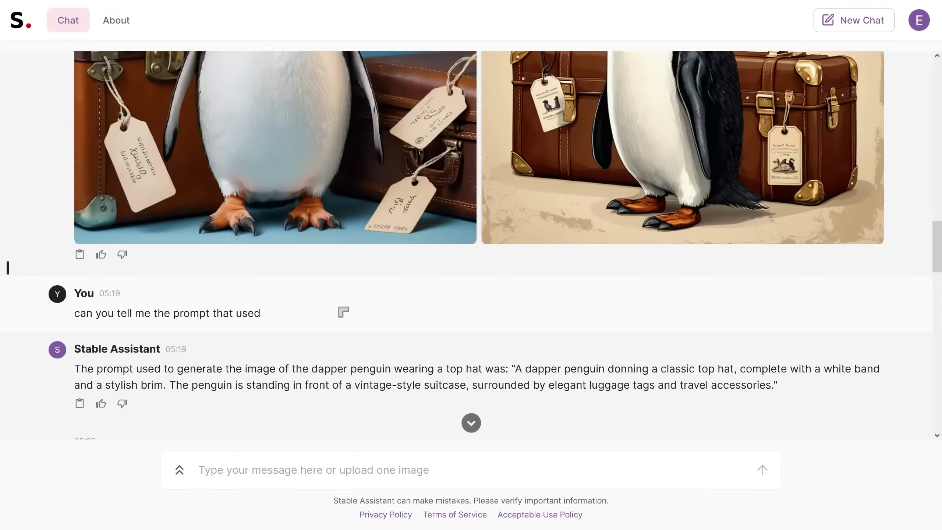
scroll(338, 313, up, 10)
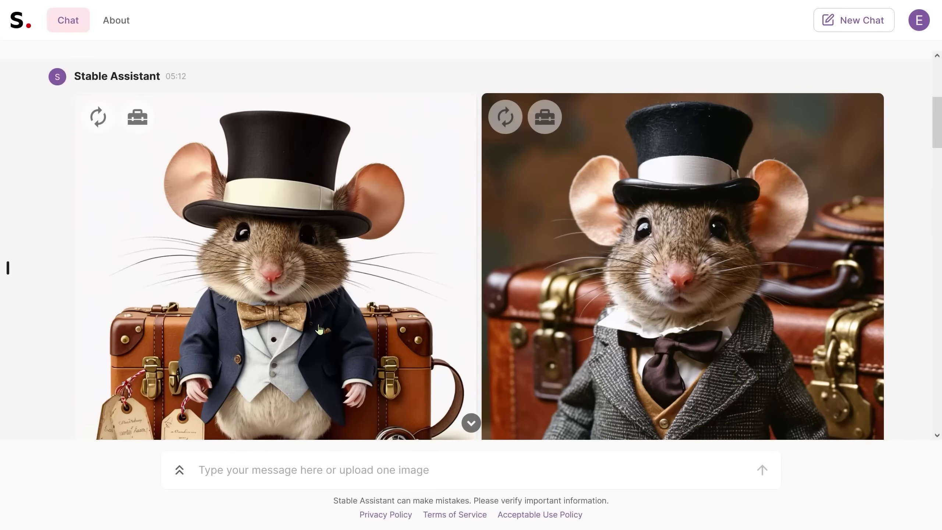
scroll(266, 358, down, 10)
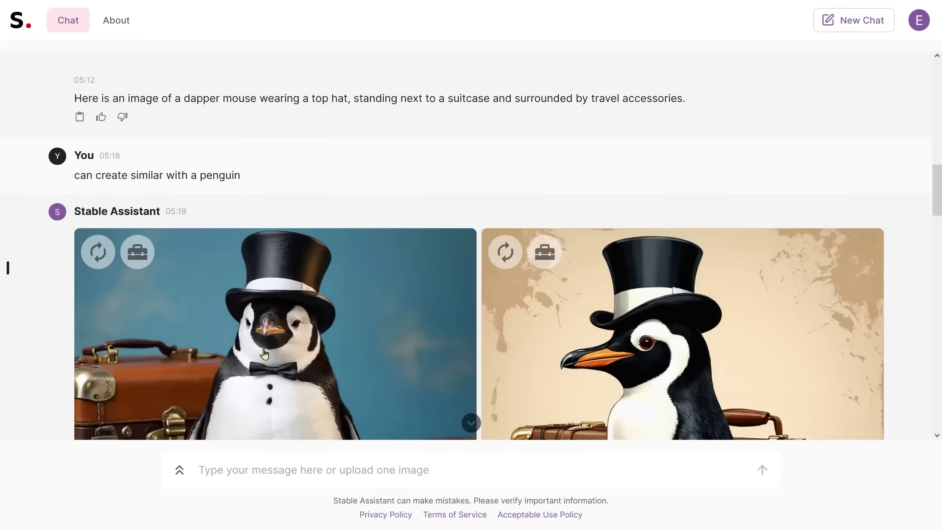
scroll(265, 355, down, 10)
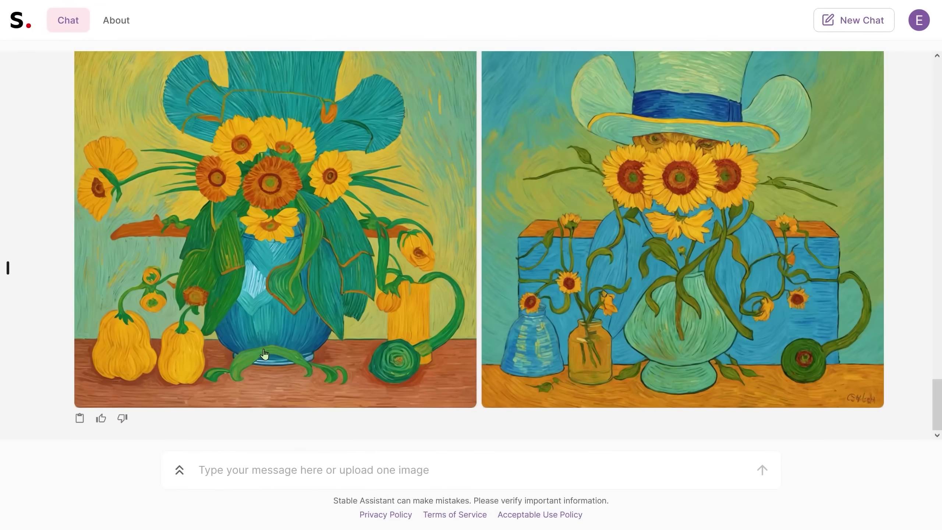
scroll(264, 353, up, 2)
scroll(265, 354, down, 2)
- Restyle the blue-background penguin image with Control Structure using the prompt "make it epic style" and examine the generated images
scroll(265, 353, up, 2)
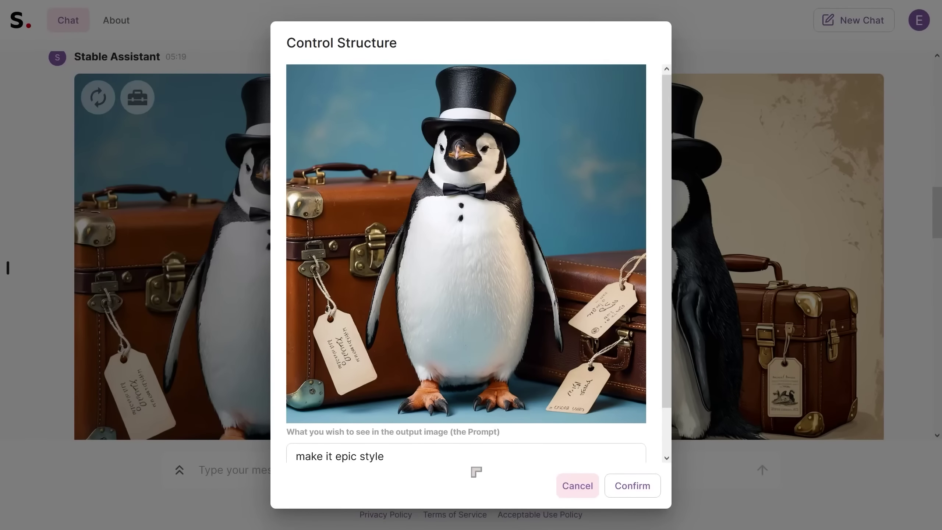
click(631, 486)
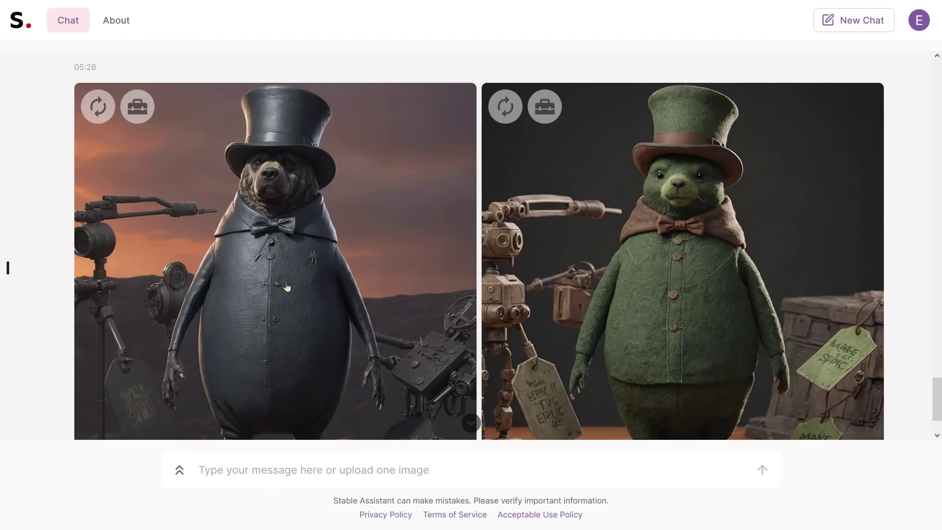
scroll(318, 293, down, 1)
scroll(330, 297, up, 1)
scroll(330, 297, down, 2)
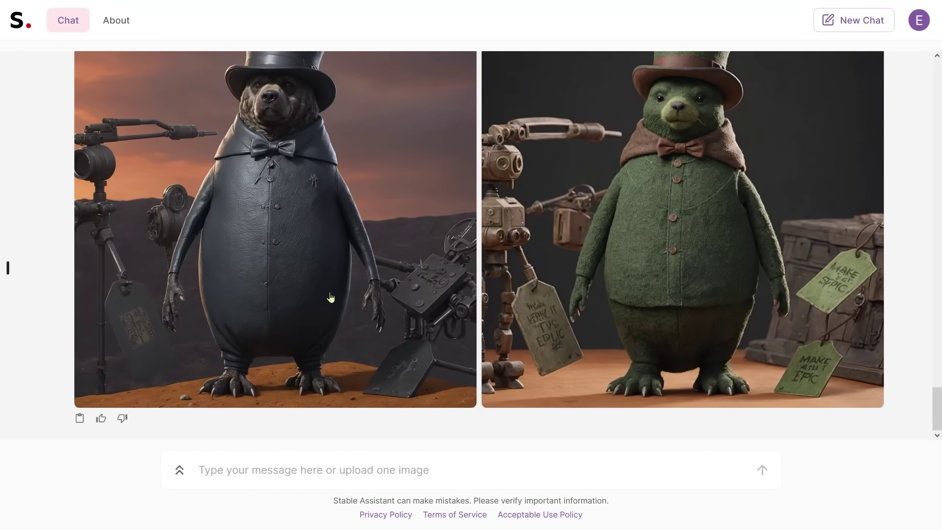
scroll(357, 311, up, 2)
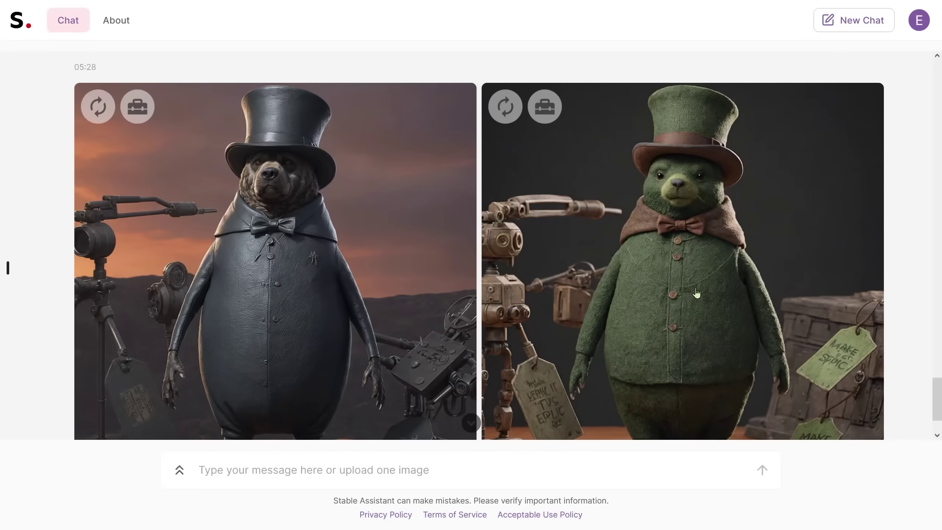
scroll(740, 298, down, 2)
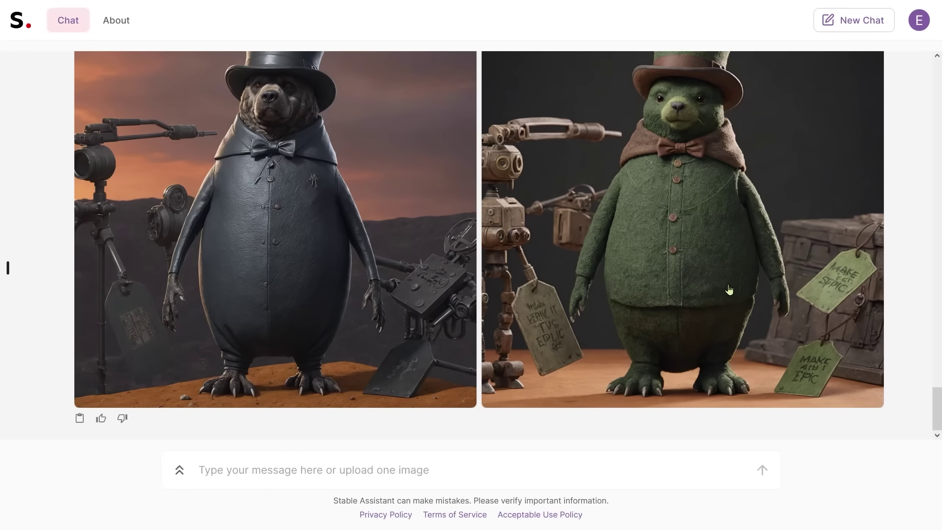
- Compare the two epic-style images with the original penguin images and the painted sunflower images
scroll(311, 293, up, 20)
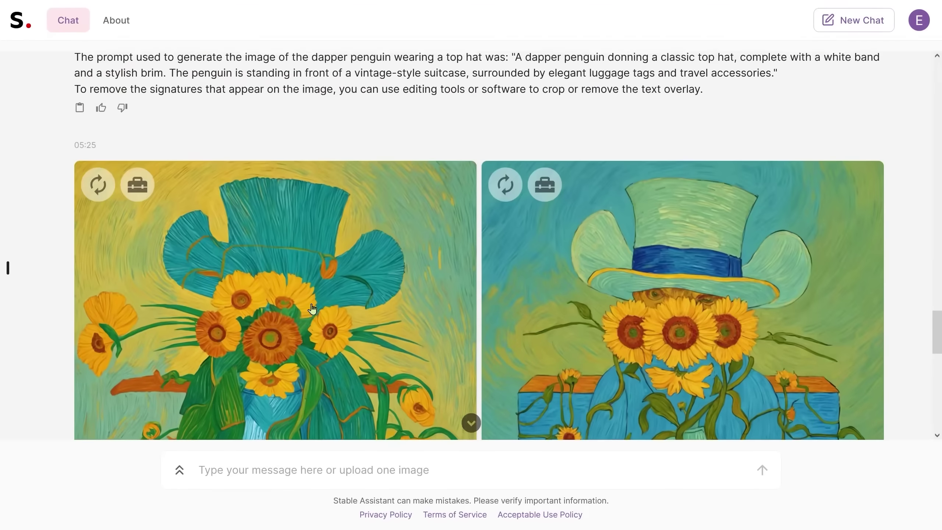
scroll(317, 308, up, 20)
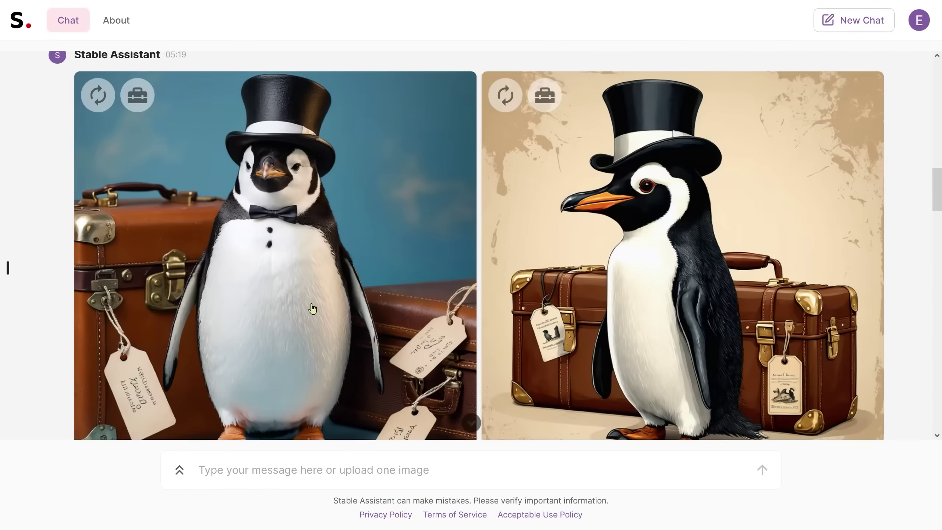
scroll(317, 290, down, 20)
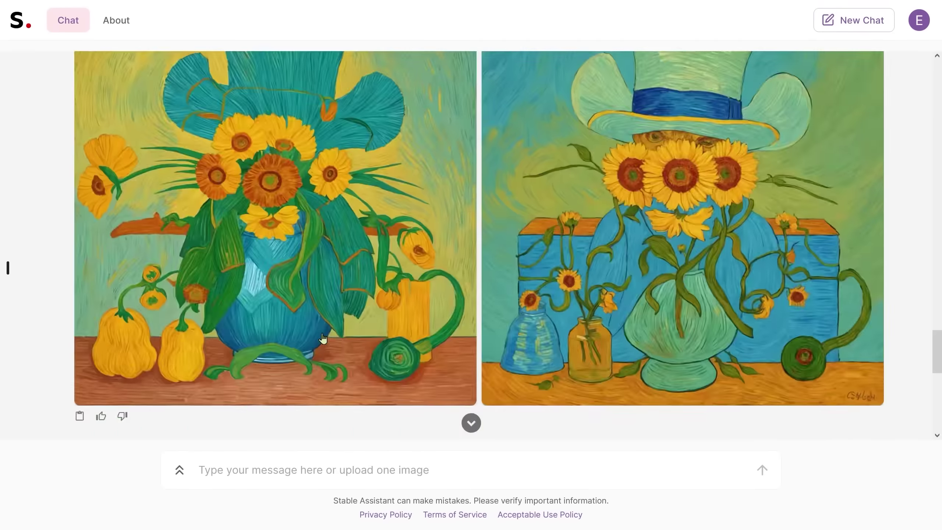
scroll(323, 328, down, 3)
scroll(408, 345, up, 3)
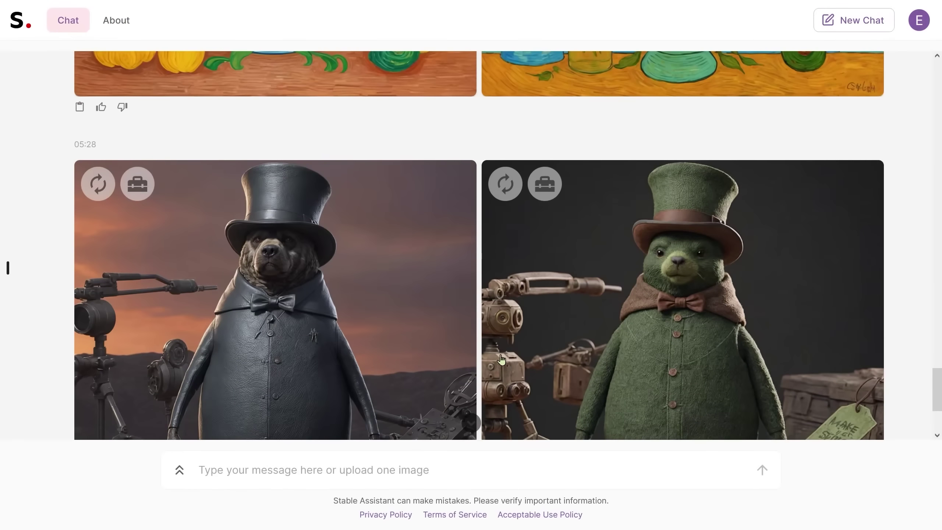
scroll(497, 360, down, 5)
scroll(593, 356, up, 3)
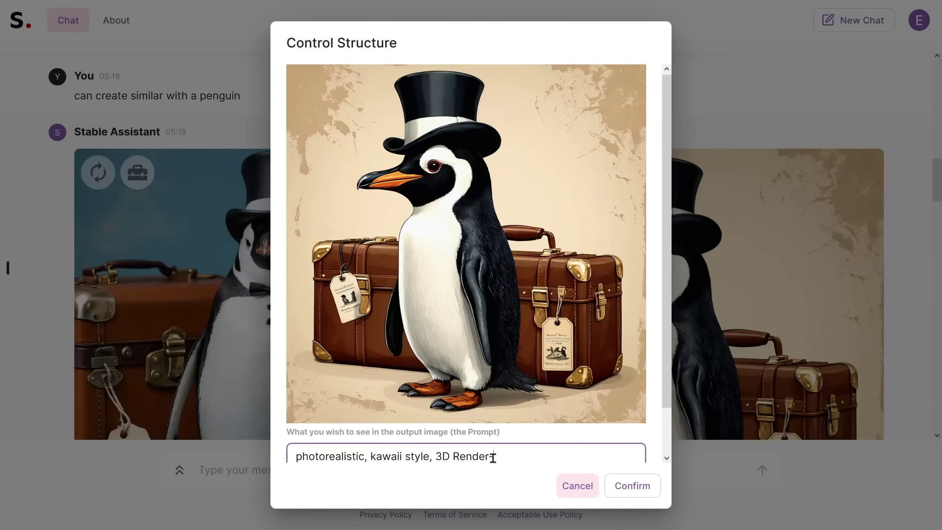
- Restyle the beige-background penguin image with Control Structure using the prompt "photorealistic, kawaii style, 3D Render", and generate another version of the result
click(632, 495)
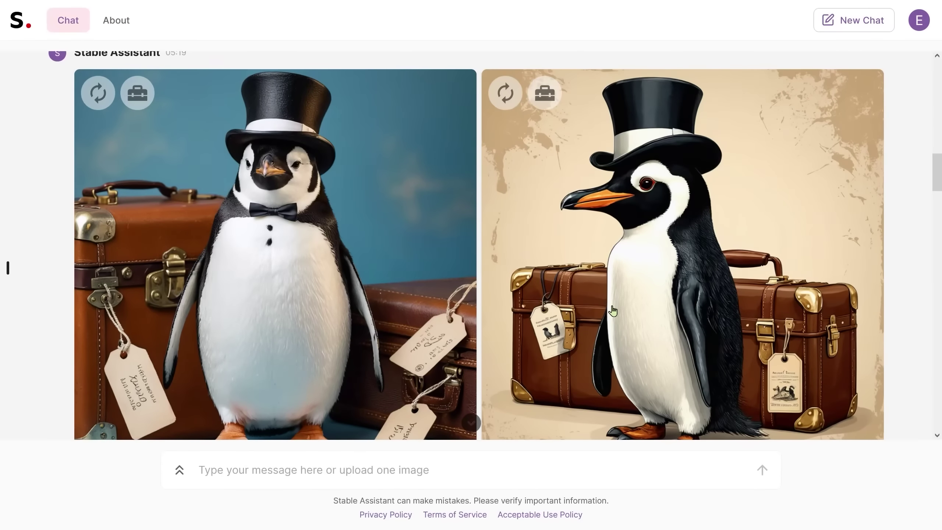
scroll(482, 334, down, 20)
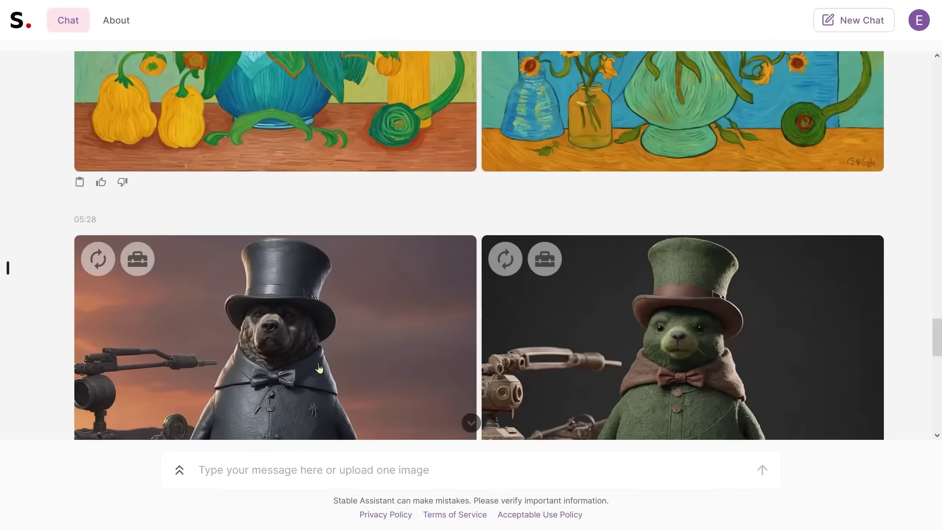
scroll(319, 367, down, 15)
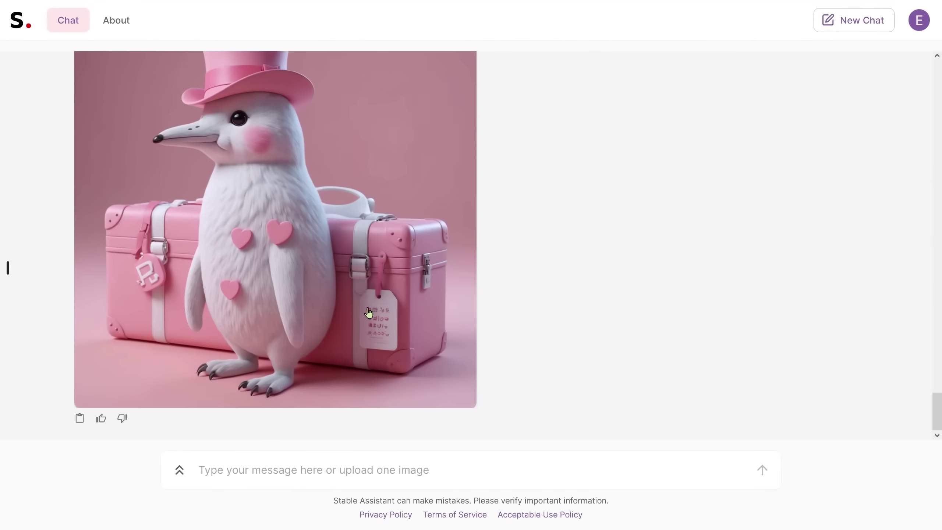
scroll(368, 313, up, 2)
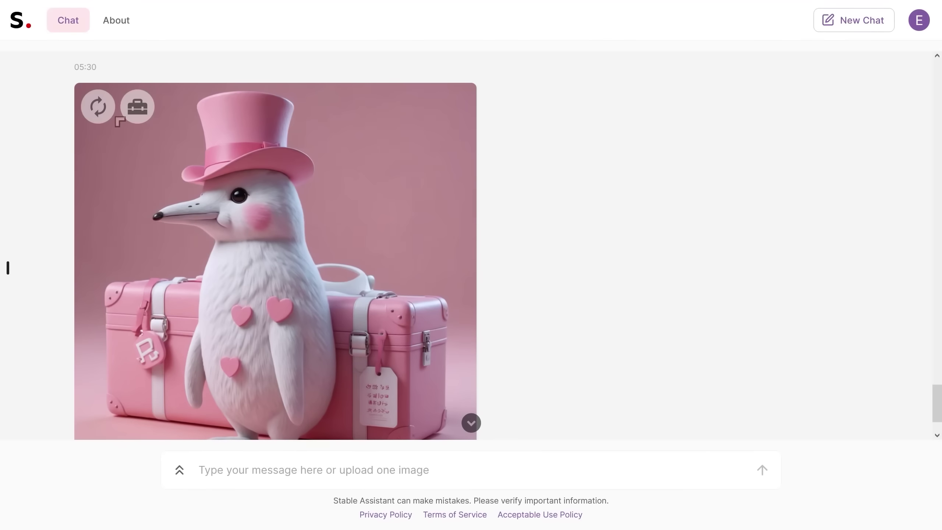
click(98, 106)
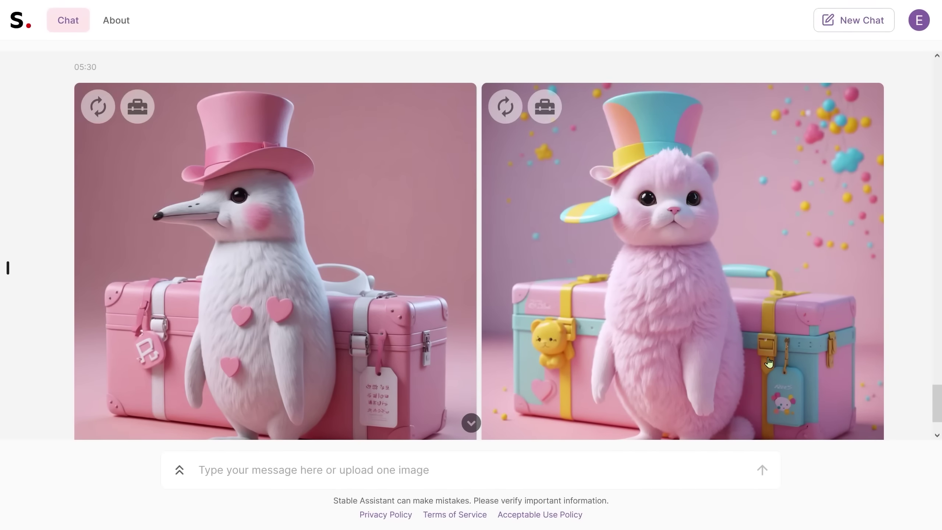
- Restyle the white-background top hat mouse image with Control Structure, replacing the prompt "In anime style" to get a pink kawaii look
scroll(768, 362, up, 15)
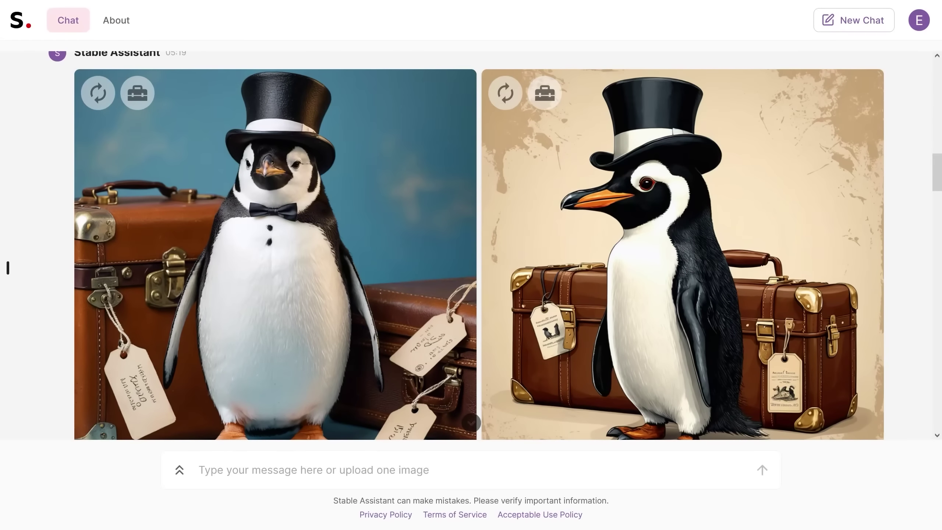
scroll(180, 195, up, 10)
scroll(181, 195, down, 2)
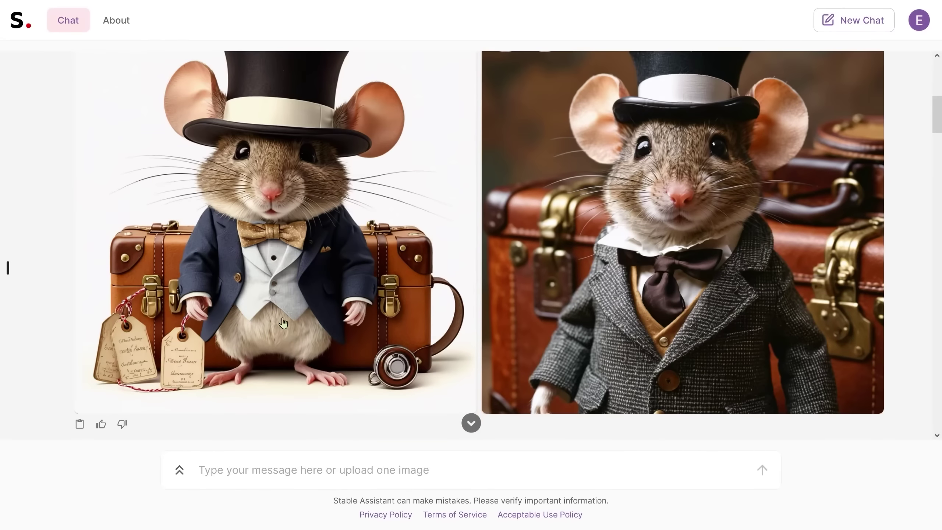
scroll(141, 139, up, 3)
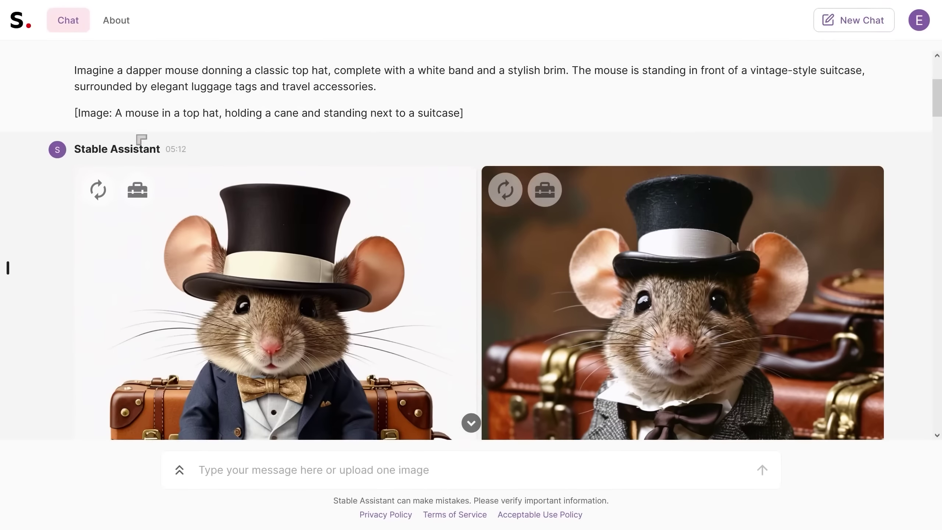
click(137, 190)
click(183, 107)
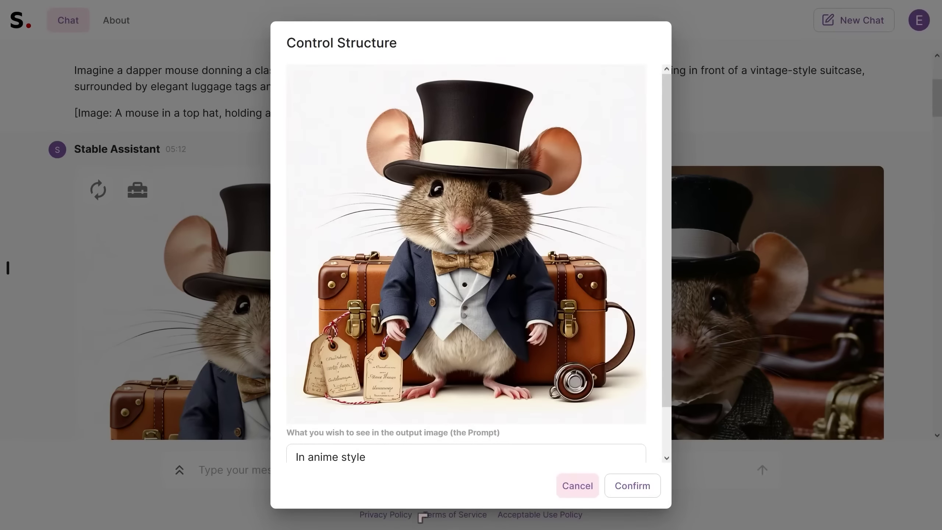
drag(397, 452, 311, 448)
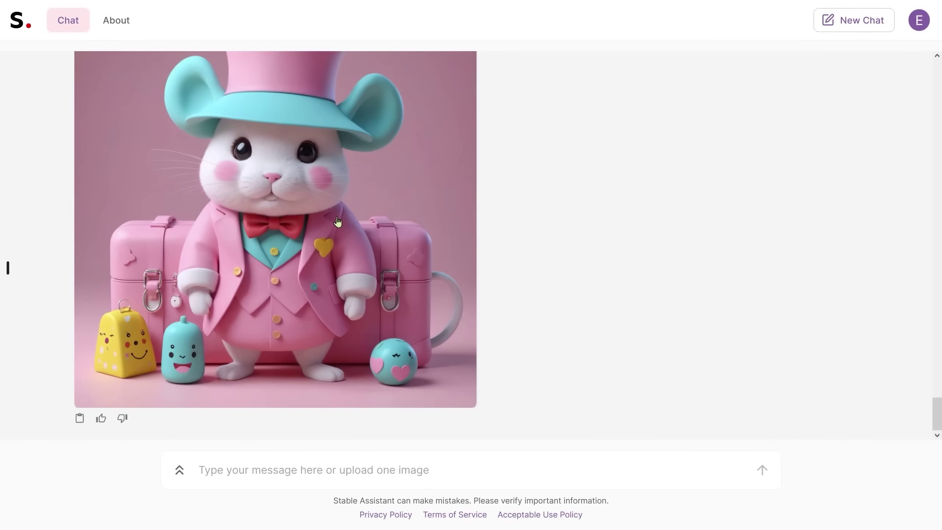
- Examine the pink kawaii mouse image and compare it with the original mouse images and the kawaii penguin versions
scroll(336, 221, up, 1)
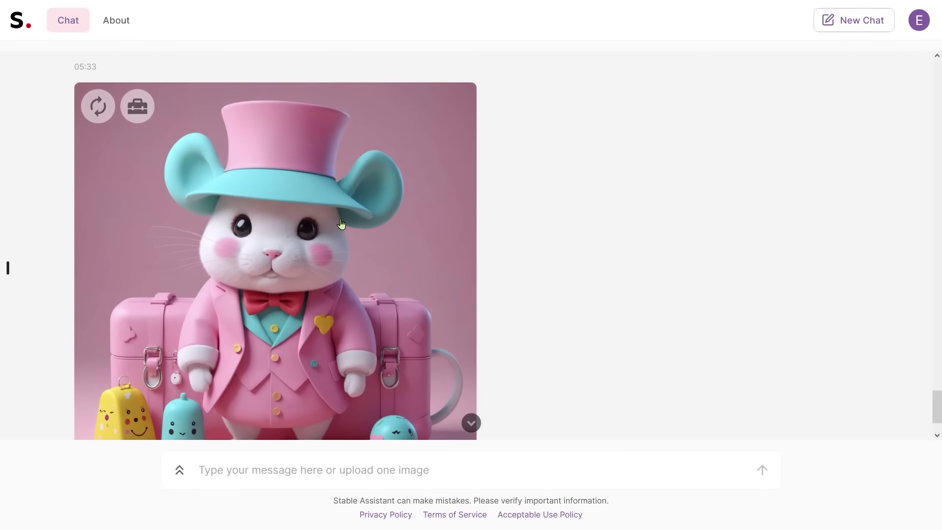
scroll(347, 238, down, 2)
scroll(340, 244, up, 2)
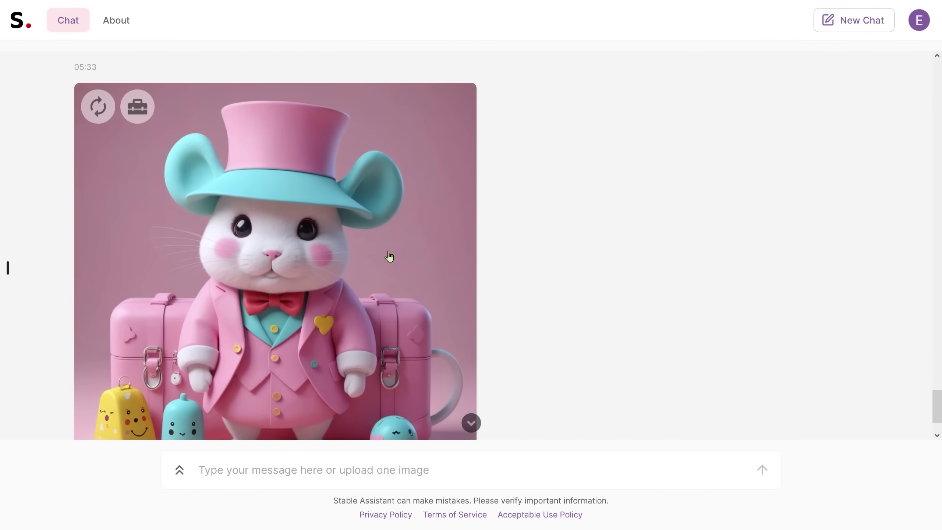
scroll(571, 307, up, 10)
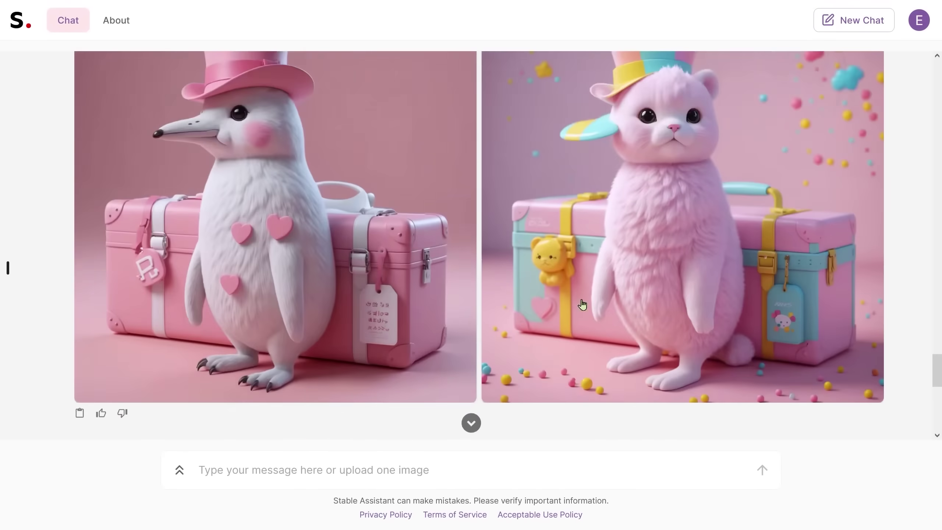
scroll(580, 301, up, 15)
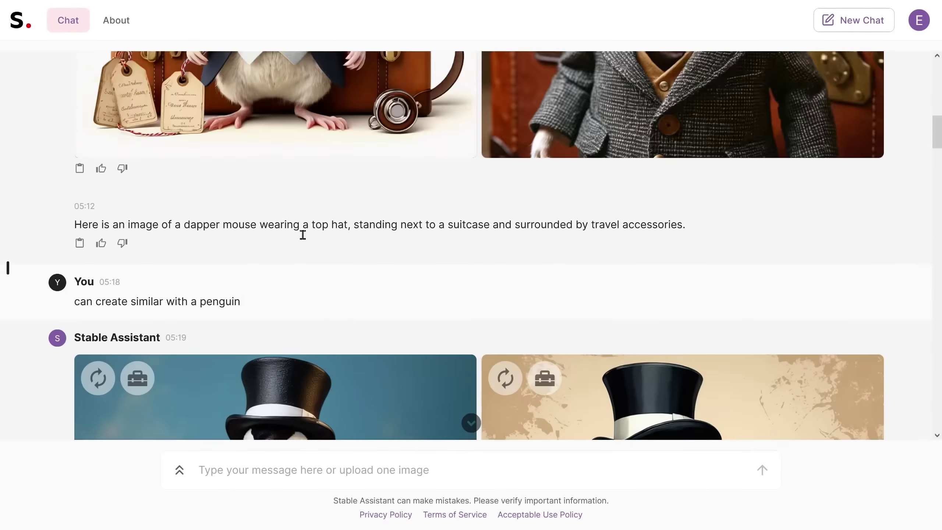
scroll(318, 239, down, 12)
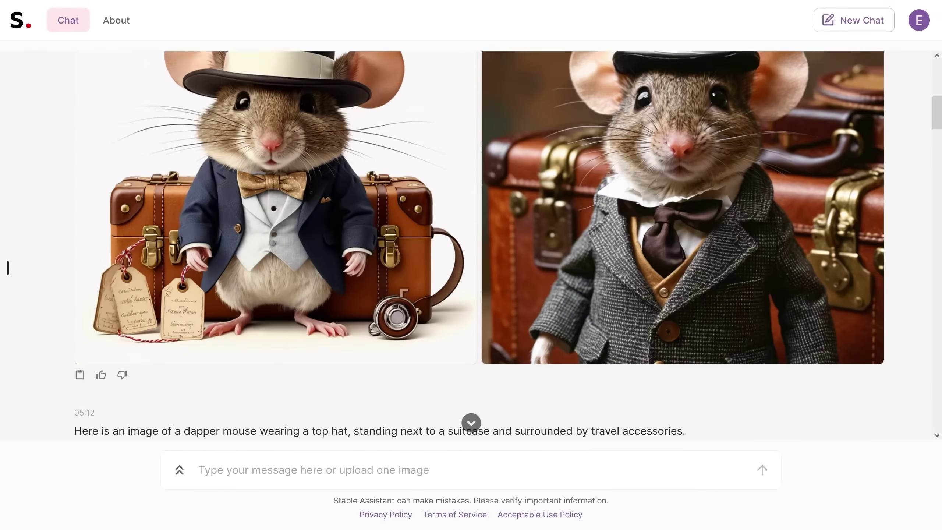
scroll(423, 293, down, 20)
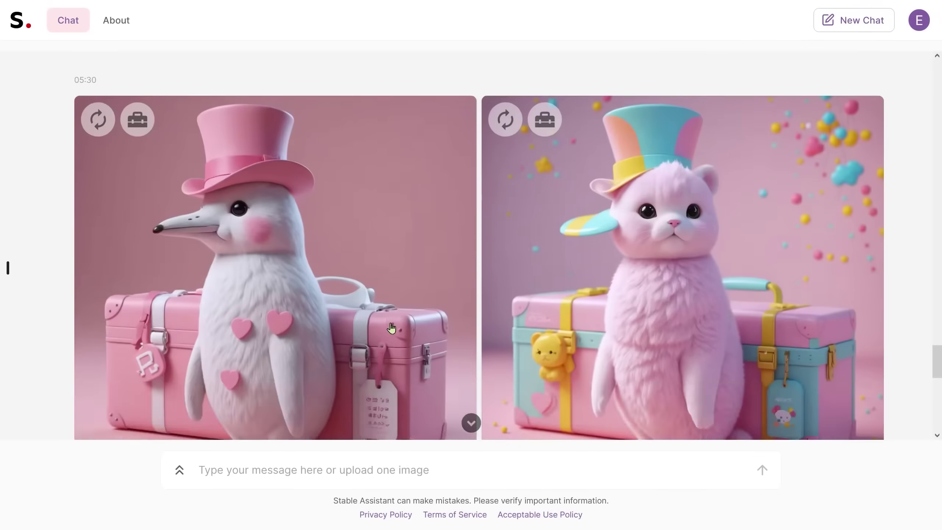
scroll(379, 334, up, 2)
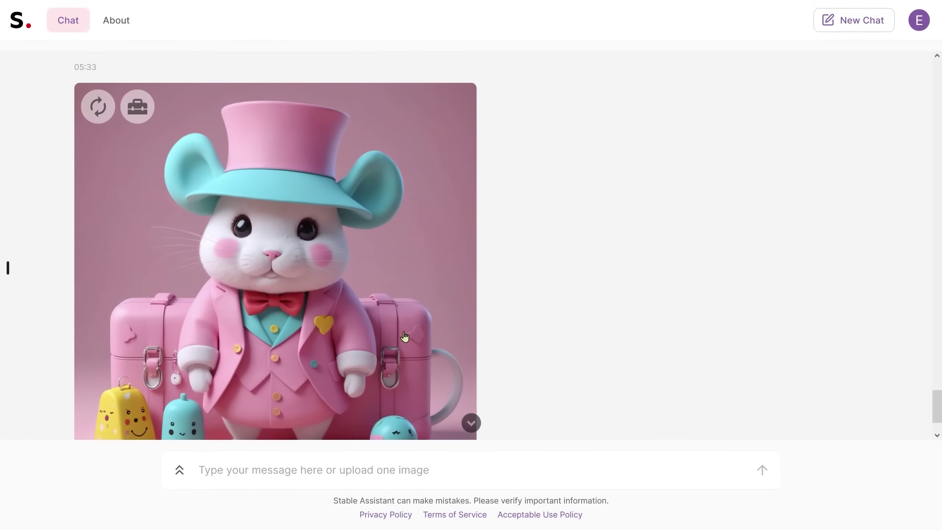
scroll(406, 334, down, 2)
scroll(422, 329, up, 2)
scroll(148, 363, down, 2)
scroll(235, 323, up, 2)
scroll(442, 223, down, 2)
scroll(442, 224, up, 2)
scroll(442, 224, down, 2)
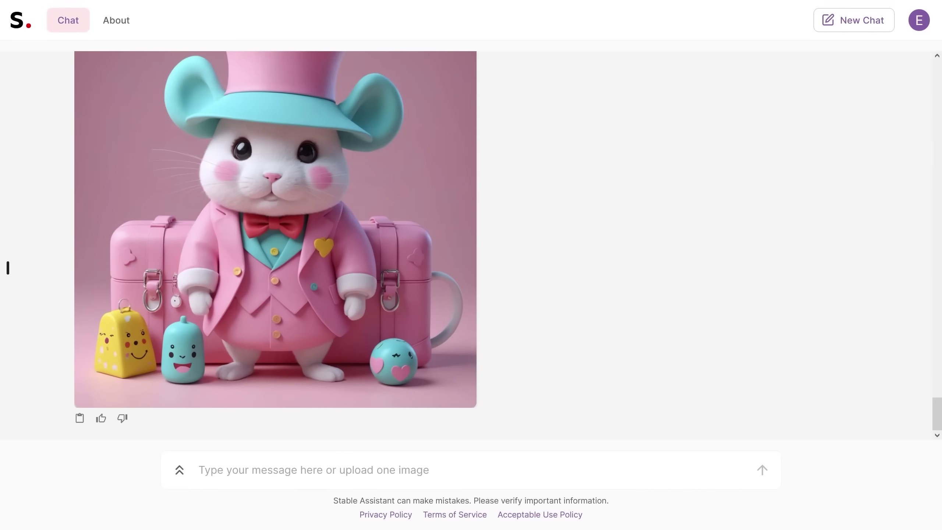
- Review the image tools available for the white-background top hat mouse image
scroll(8, 267, up, 15)
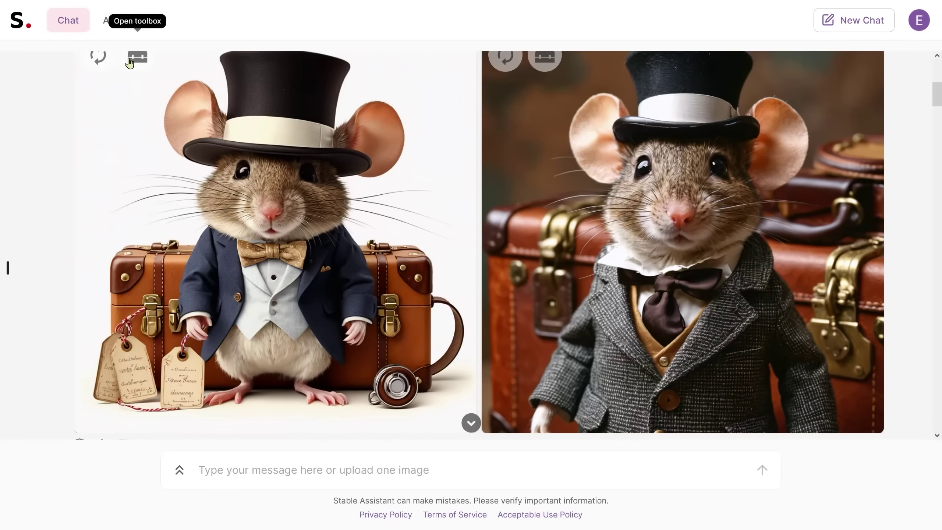
scroll(147, 112, up, 2)
click(138, 141)
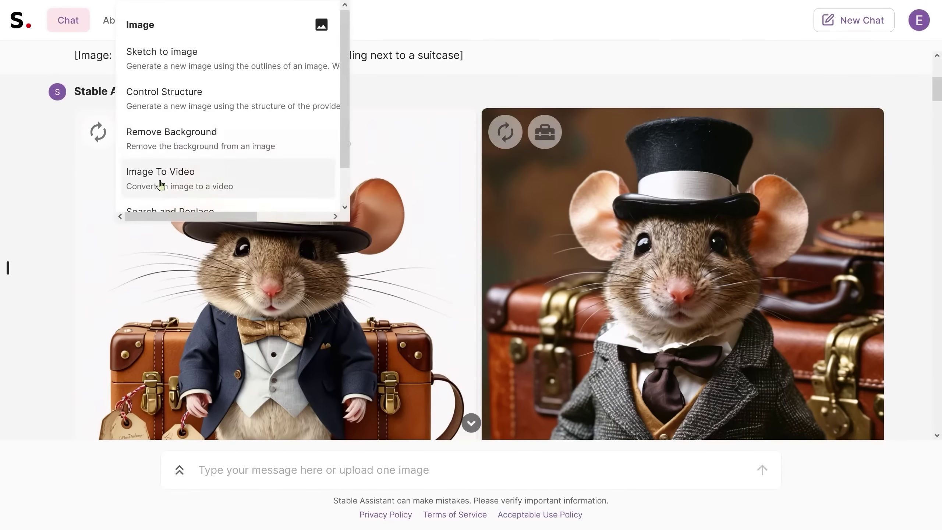
click(235, 146)
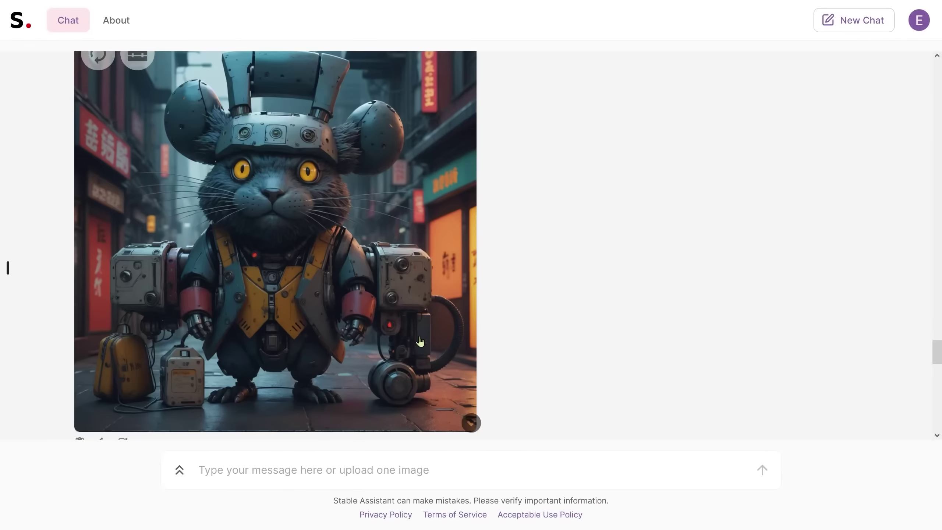
- Examine the robotic mouse image with the neon street background and review the image tools available for it
scroll(420, 342, up, 2)
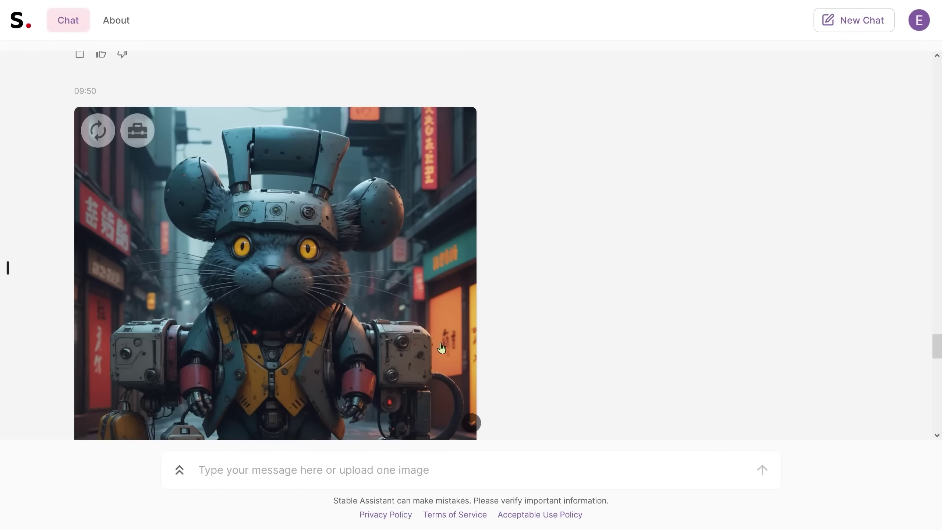
scroll(441, 348, down, 2)
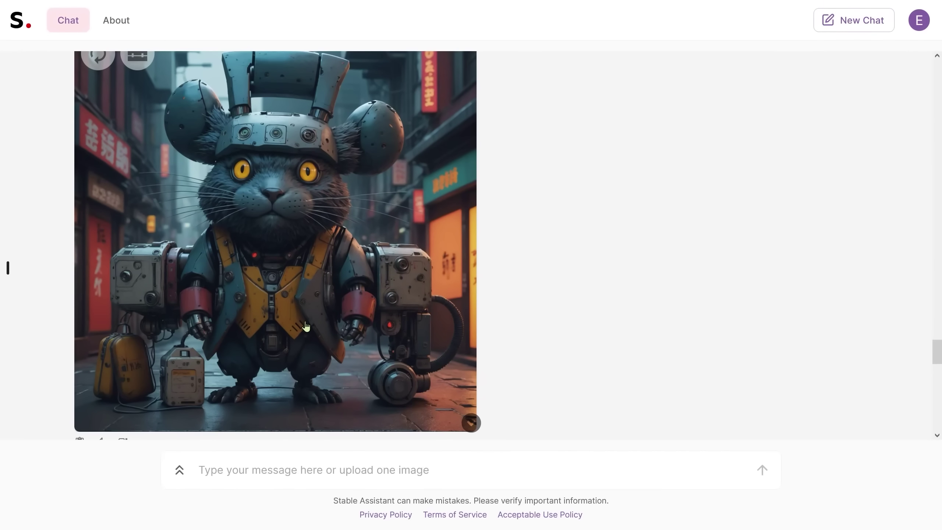
scroll(451, 353, up, 2)
scroll(424, 350, down, 2)
scroll(423, 348, up, 4)
click(137, 207)
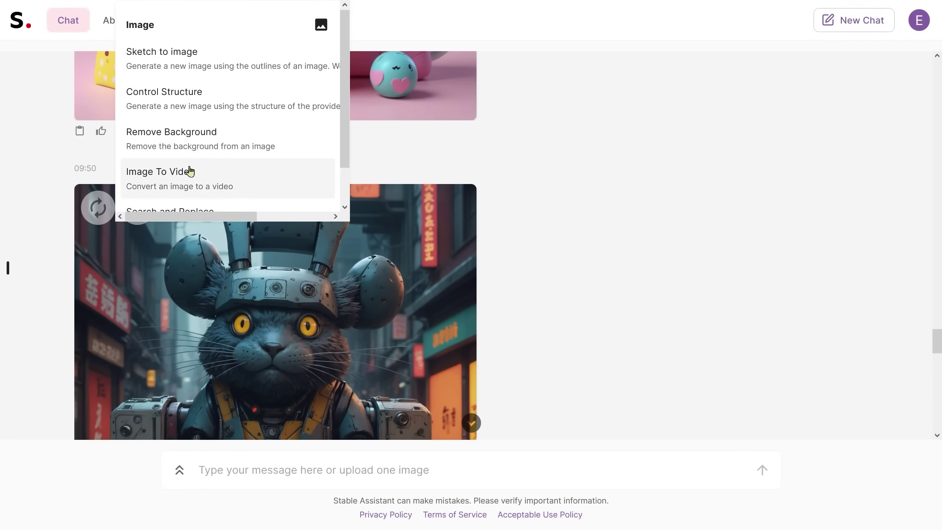
click(489, 282)
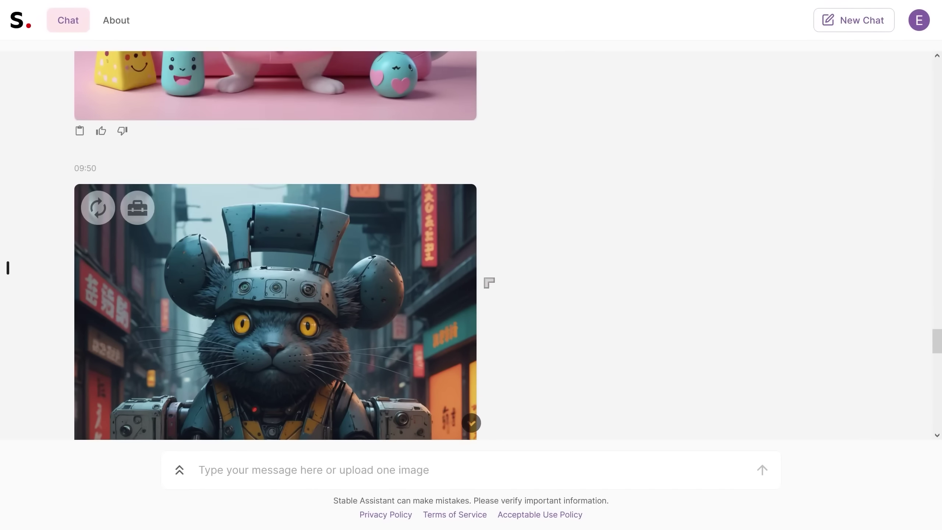
- Remove the neon street background from the robotic mouse image
scroll(488, 282, down, 4)
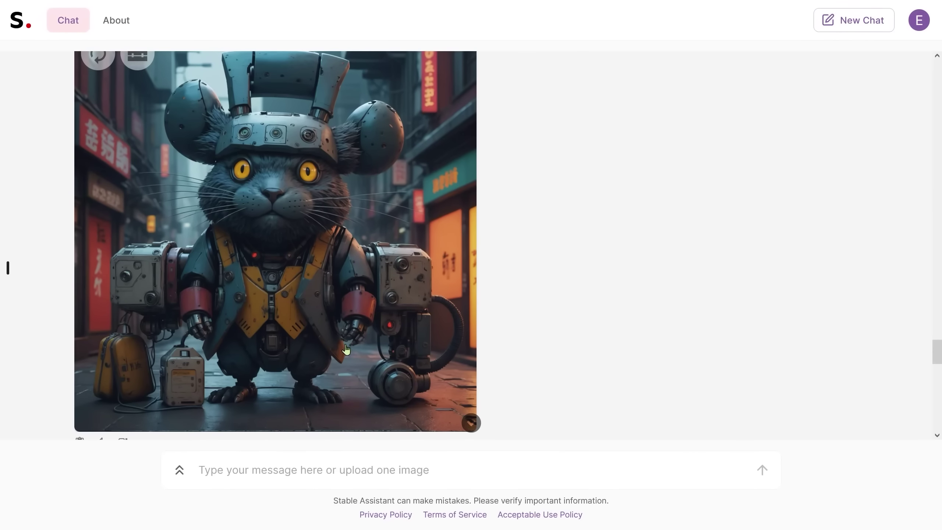
scroll(362, 302, up, 2)
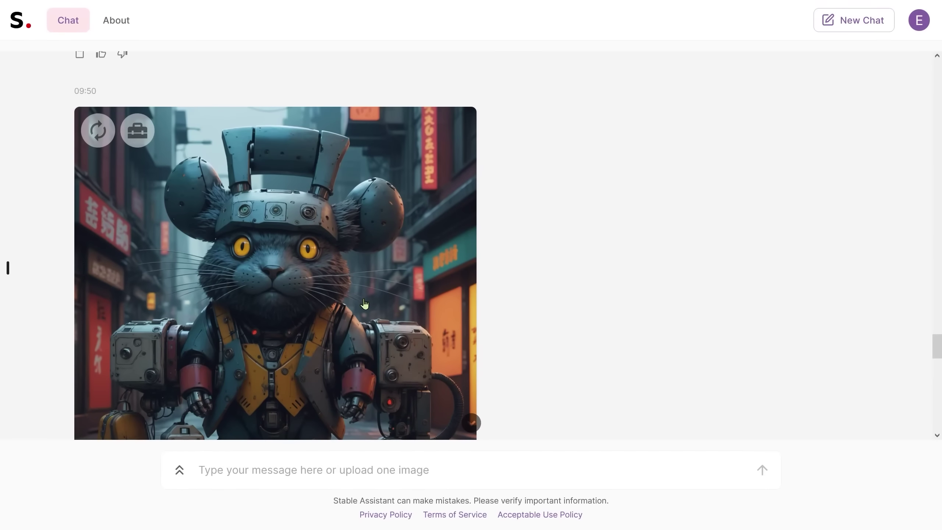
scroll(361, 303, down, 2)
click(137, 55)
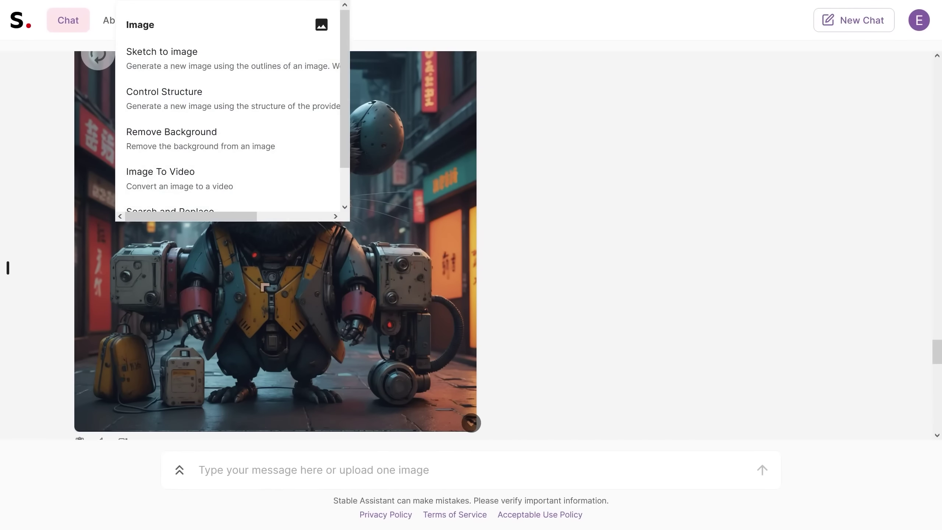
click(151, 140)
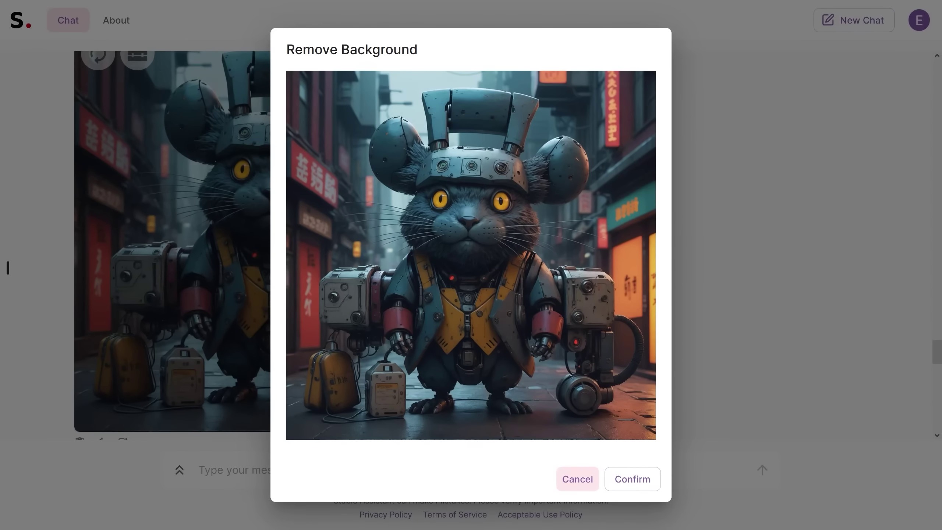
click(632, 479)
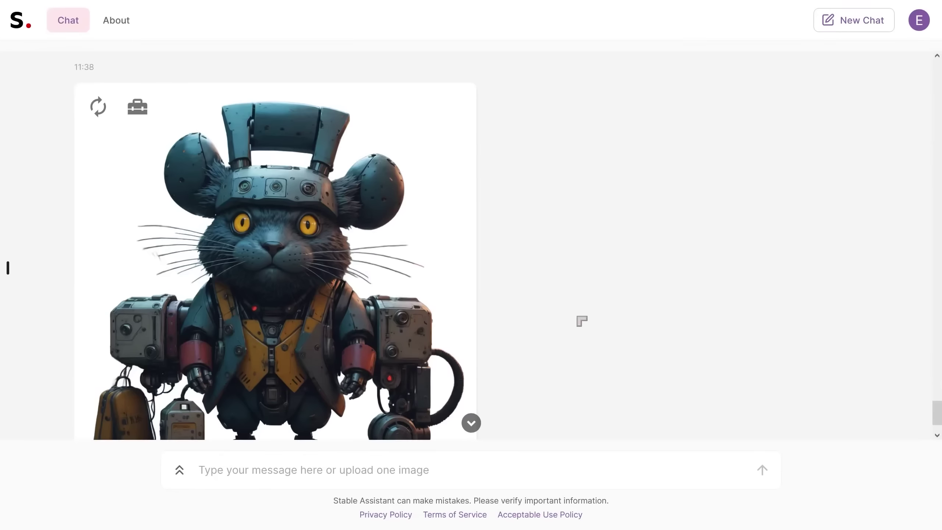
- Examine the enlarged robotic mouse image with its background removed, checking the cutout edges from the hat down to the feet
scroll(380, 281, down, 2)
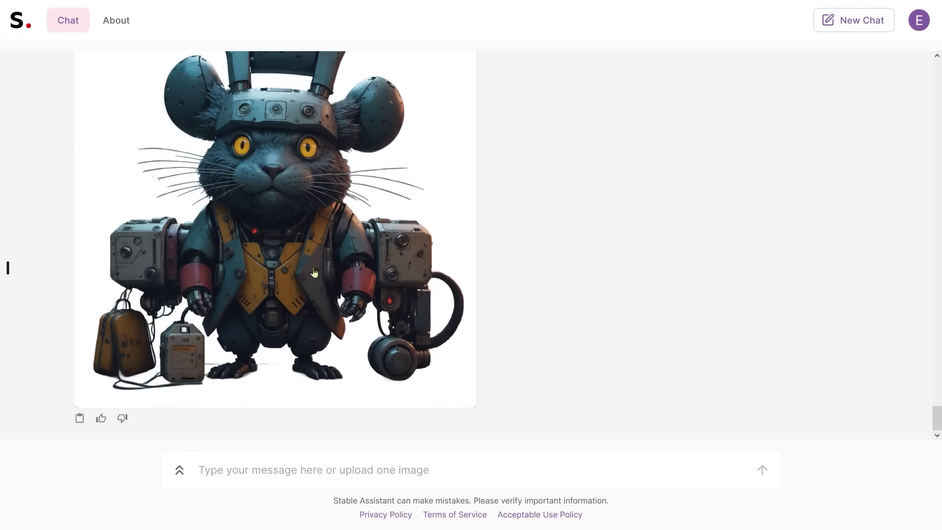
click(320, 242)
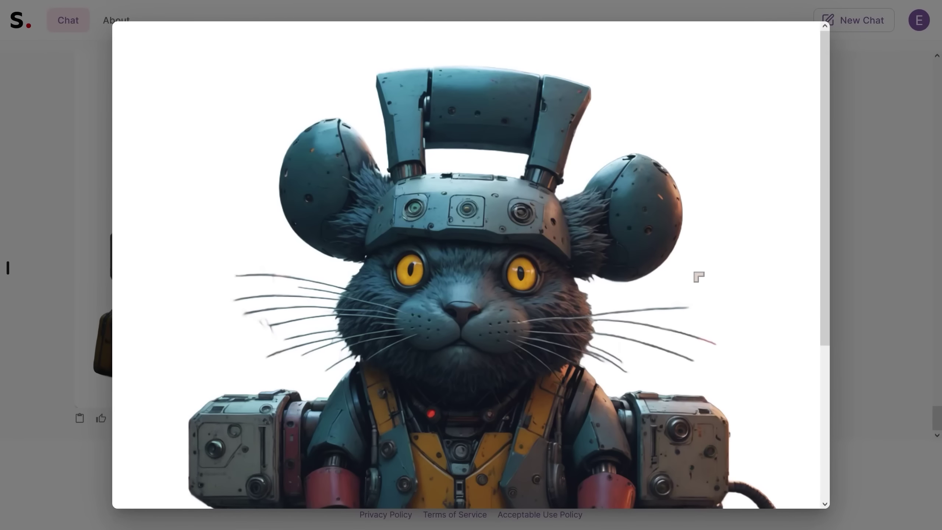
scroll(698, 276, down, 5)
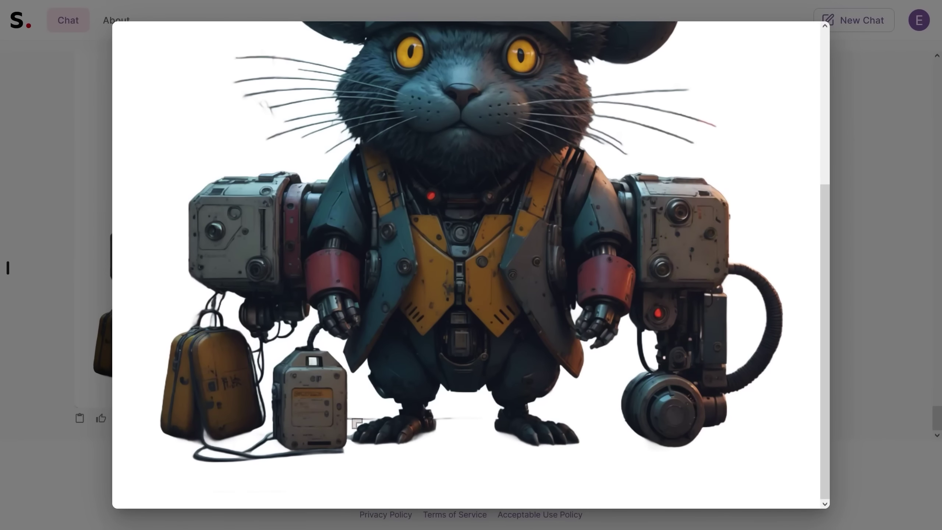
scroll(358, 420, up, 6)
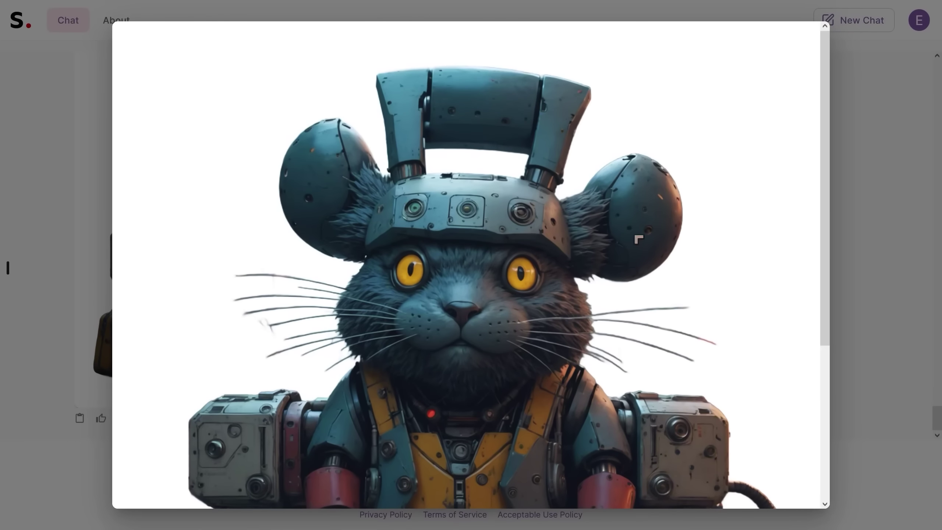
scroll(317, 266, down, 5)
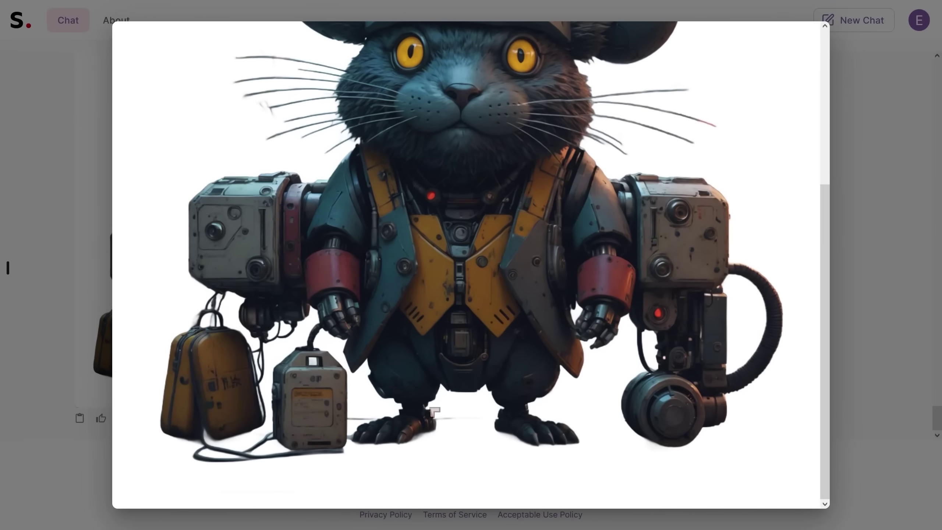
scroll(461, 409, up, 4)
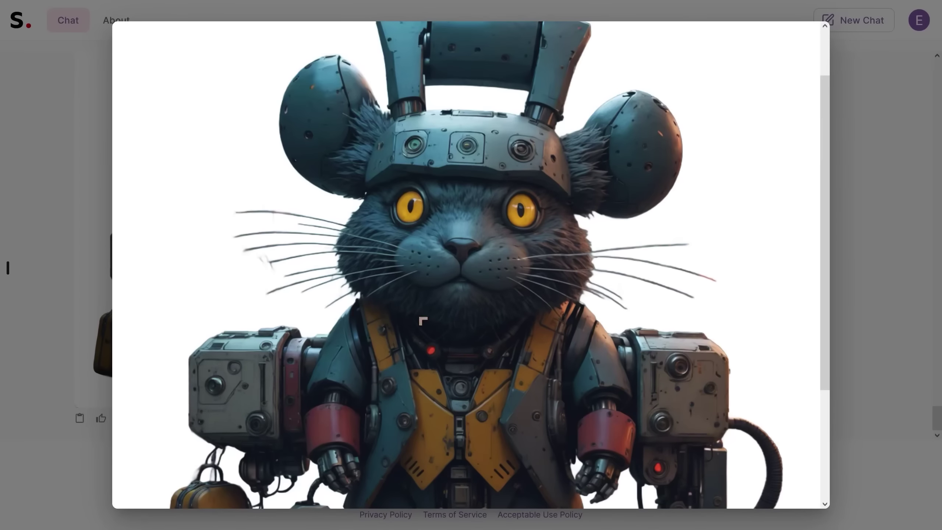
scroll(423, 320, up, 2)
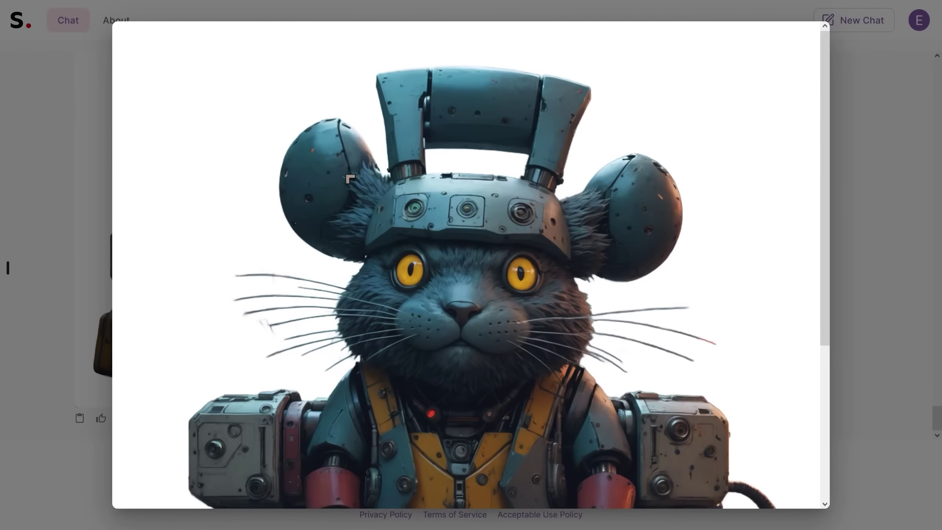
scroll(605, 298, down, 5)
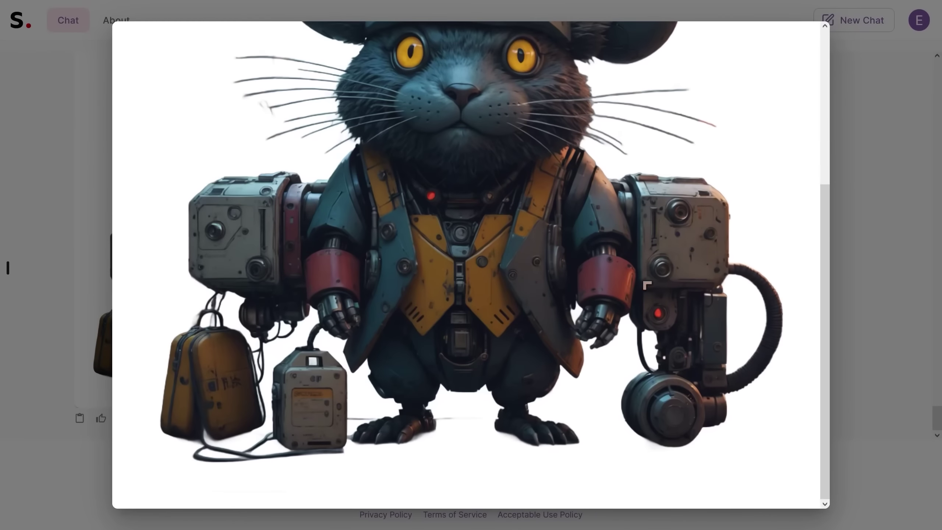
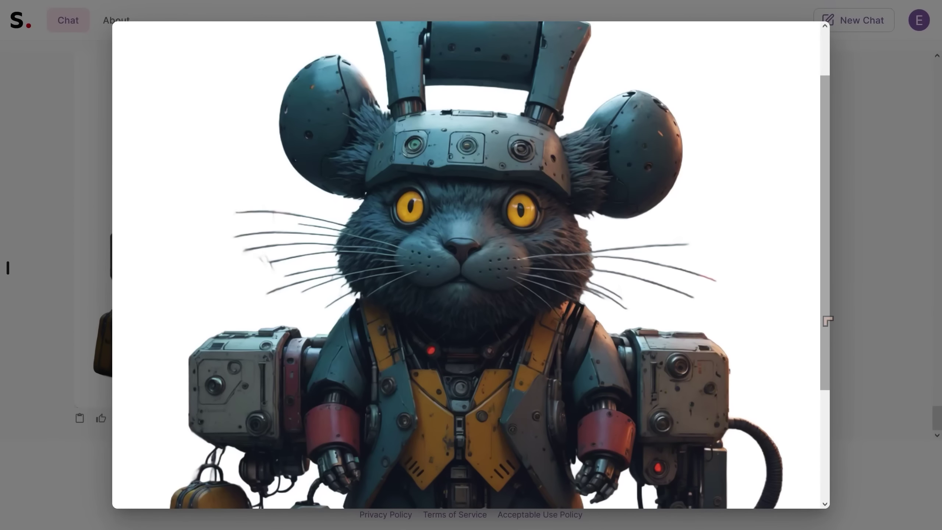
click(850, 353)
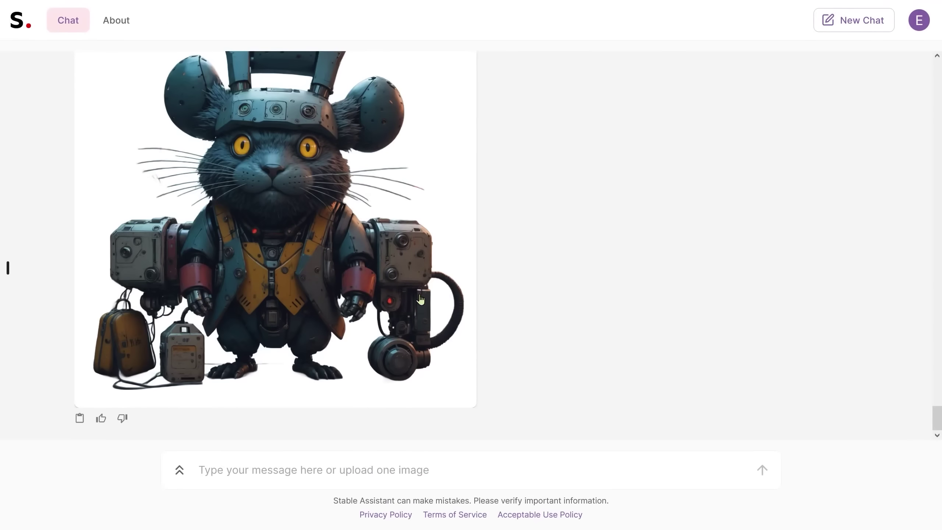
scroll(420, 299, up, 2)
scroll(420, 299, down, 2)
click(332, 277)
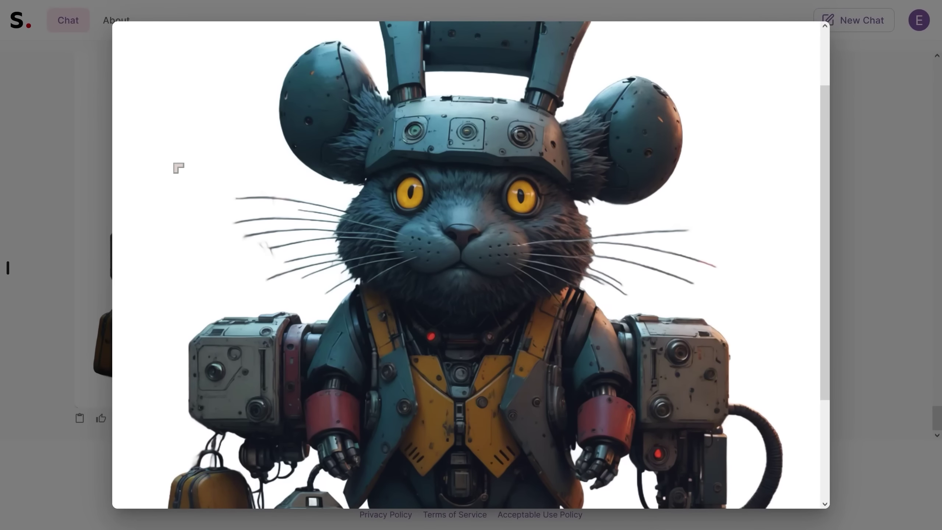
scroll(746, 294, down, 3)
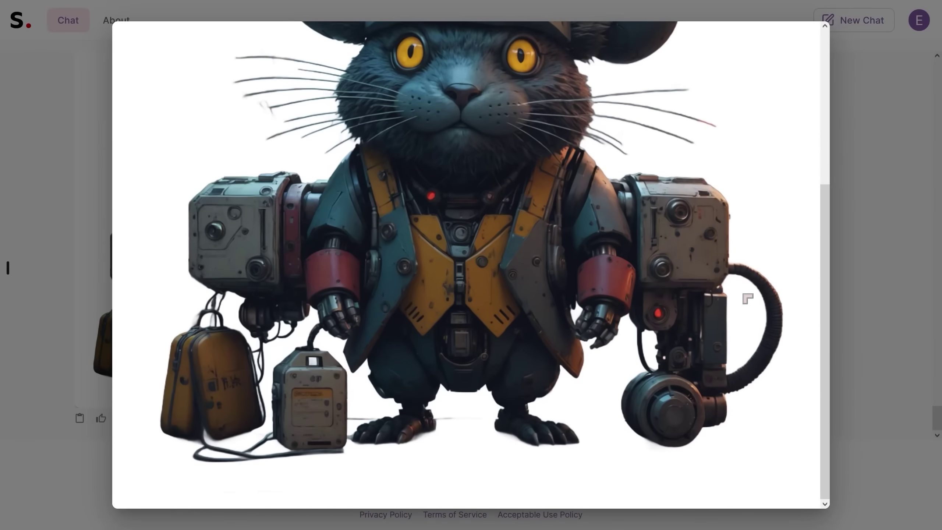
scroll(747, 288, up, 5)
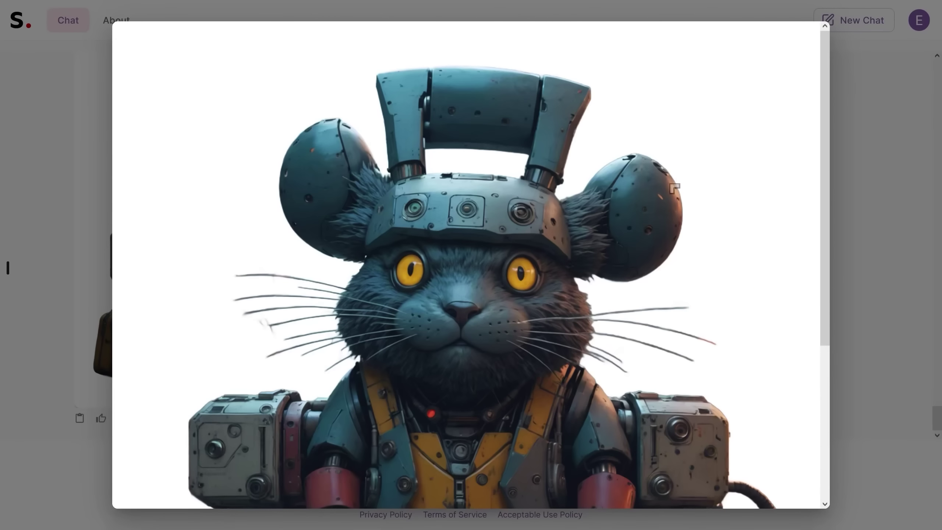
click(856, 245)
scroll(557, 267, up, 3)
scroll(558, 260, down, 3)
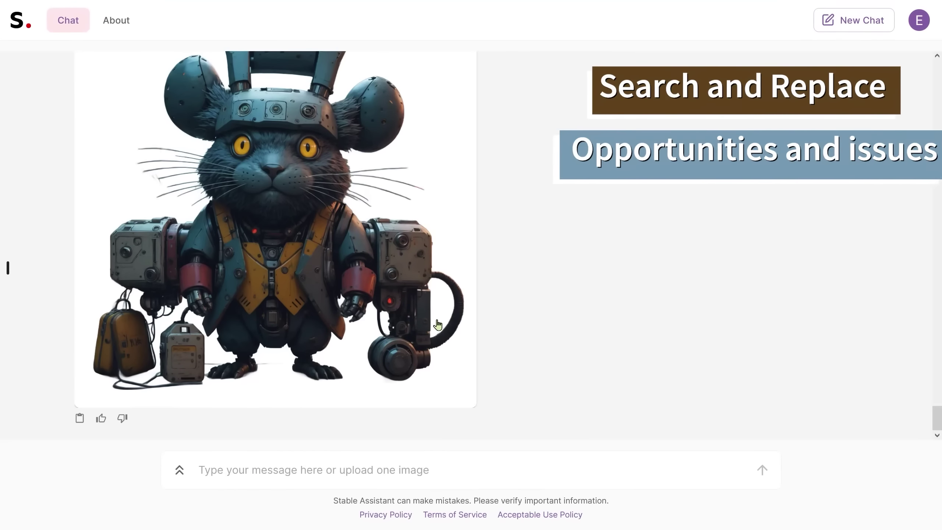
- Use Search and Replace on the background-free robotic mouse image to replace "background" with "deserted alleyway victorian"
scroll(277, 244, up, 2)
click(128, 108)
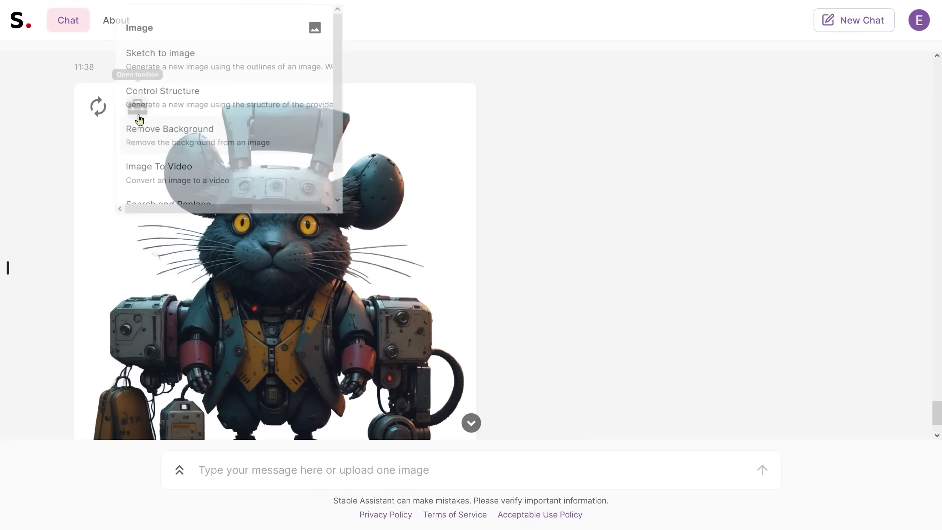
scroll(202, 130, down, 1)
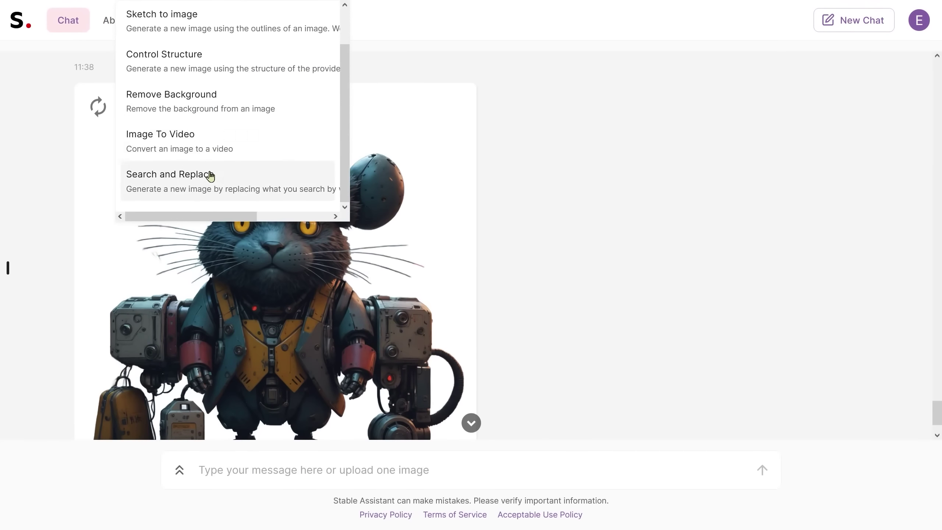
click(174, 183)
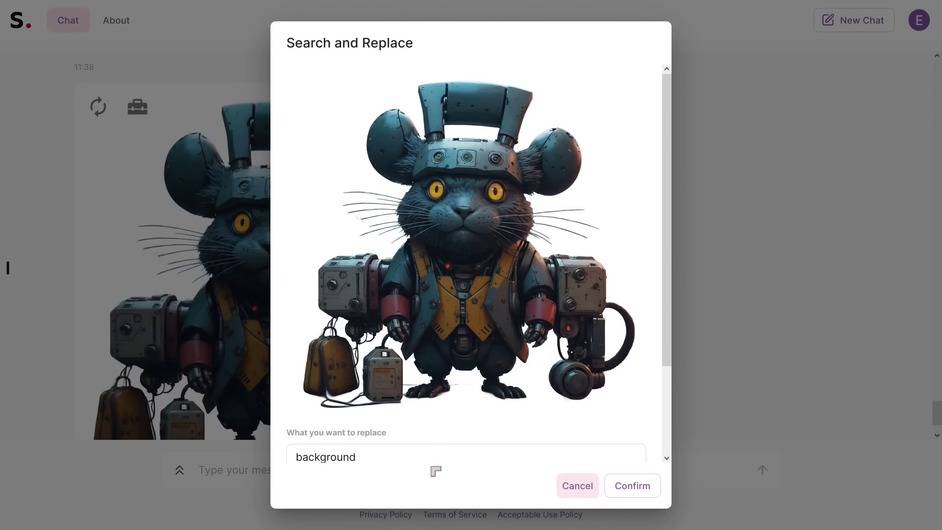
scroll(414, 408, down, 3)
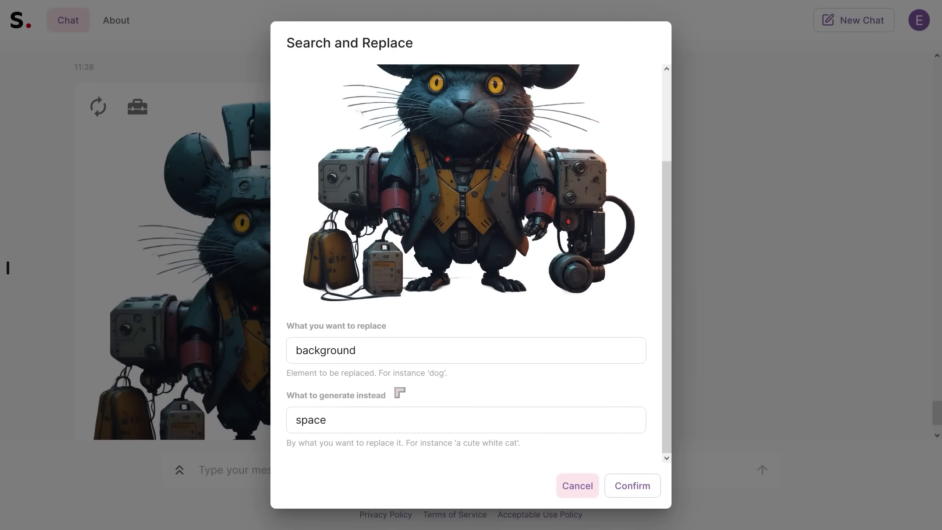
scroll(370, 356, up, 1)
scroll(370, 352, up, 2)
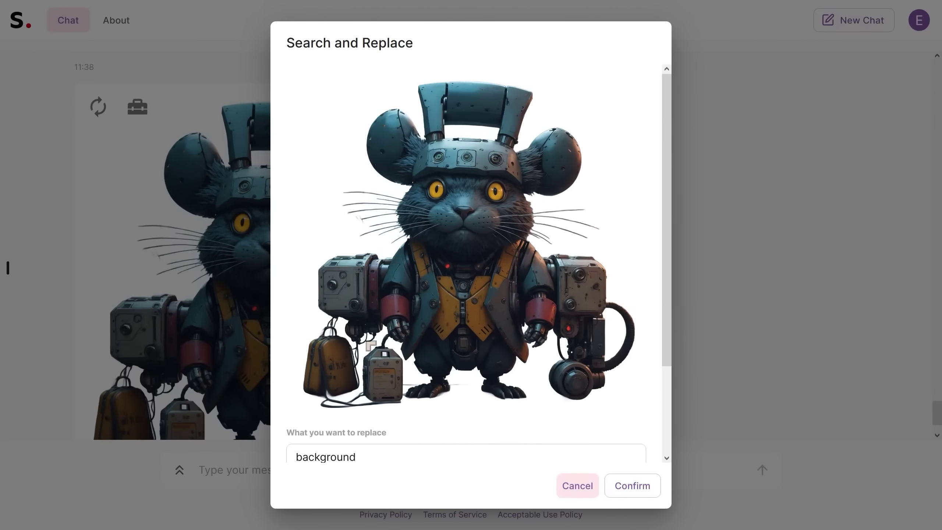
scroll(371, 347, down, 3)
click(369, 355)
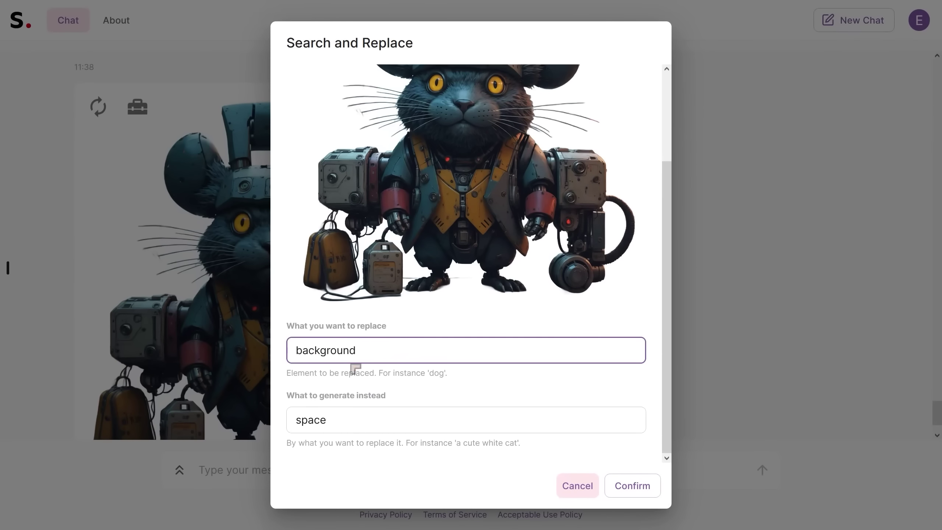
click(337, 425)
key(ctrl+a)
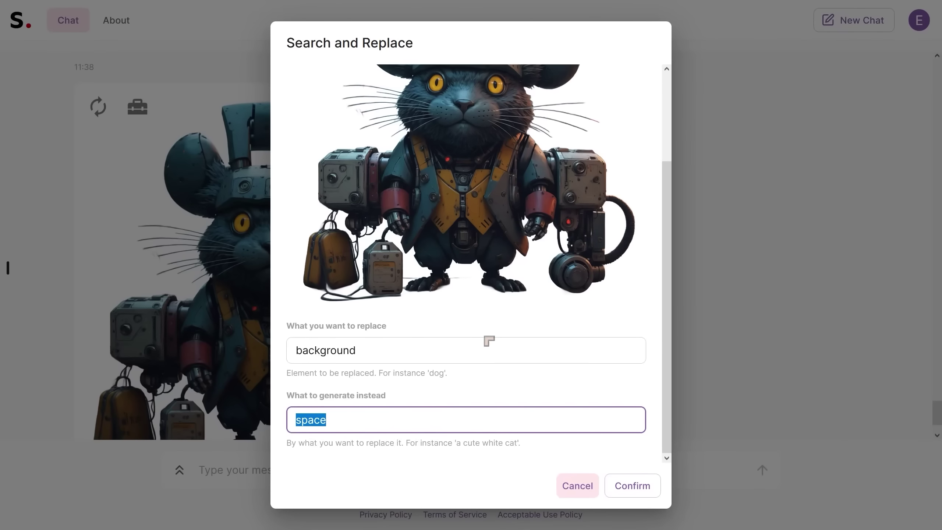
text(deserted alleyway victorian)
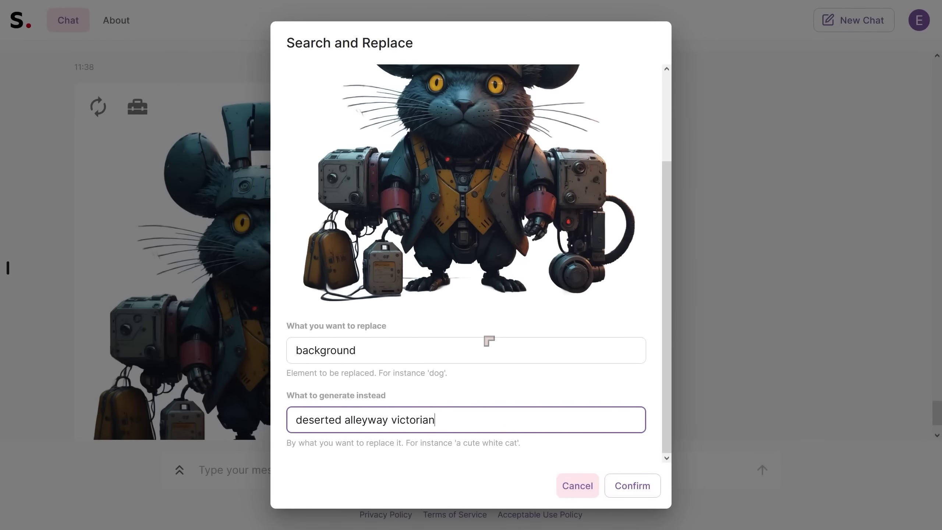
click(632, 485)
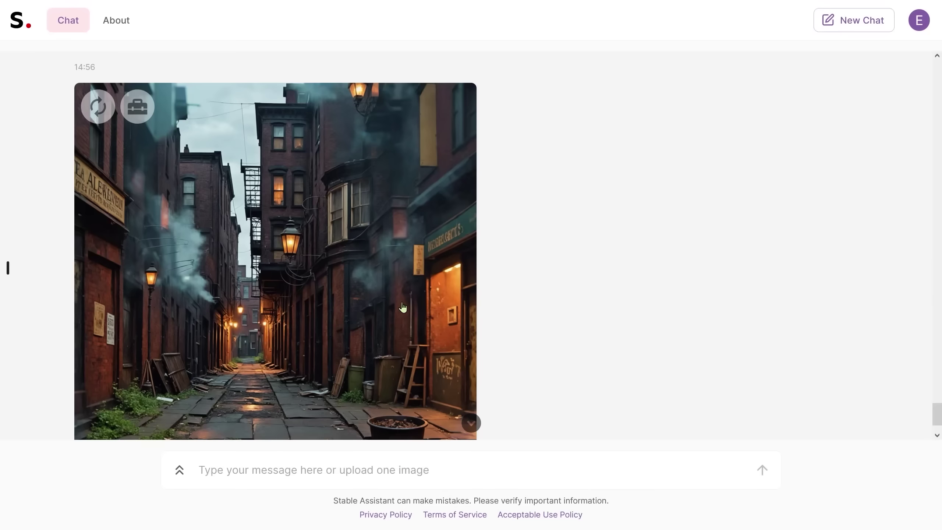
- Use Search and Replace on the robotic mouse image with the neon street to replace its background, and review the generated image
scroll(403, 307, up, 5)
scroll(465, 293, up, 5)
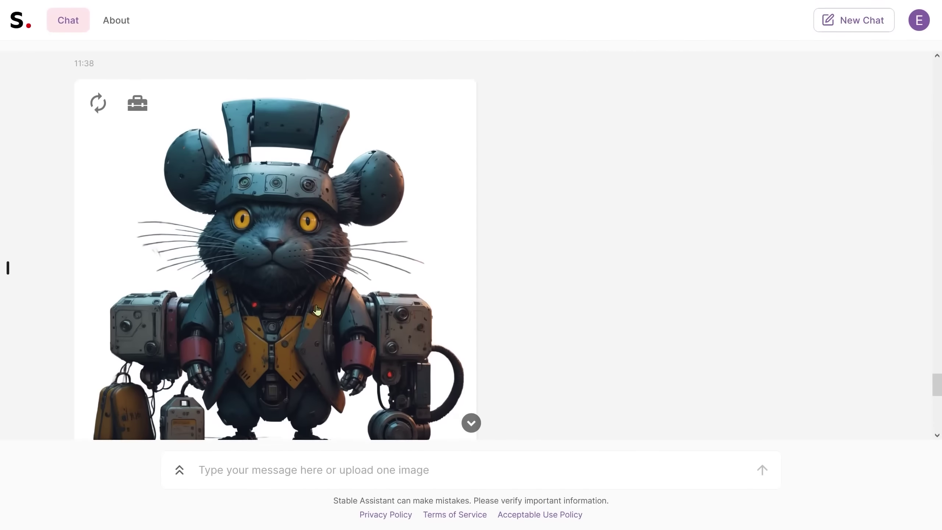
scroll(465, 293, up, 15)
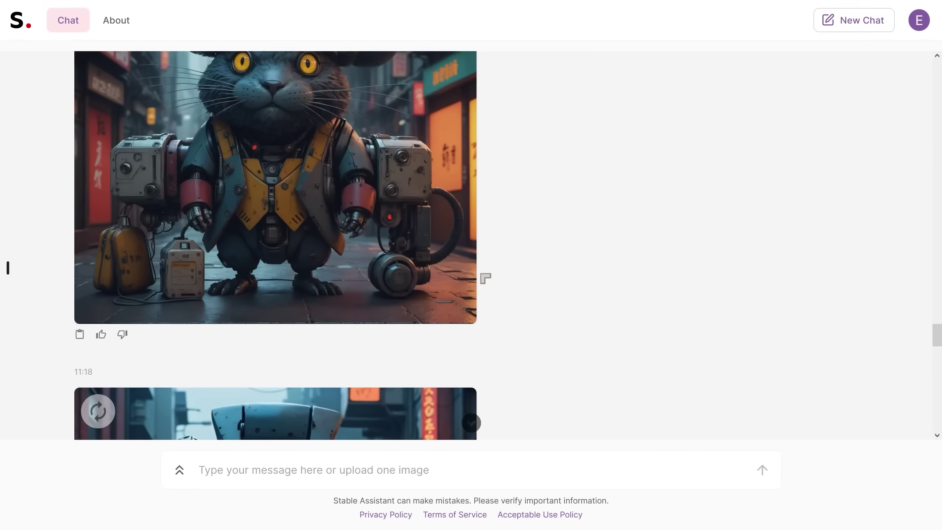
scroll(376, 234, down, 1)
click(137, 99)
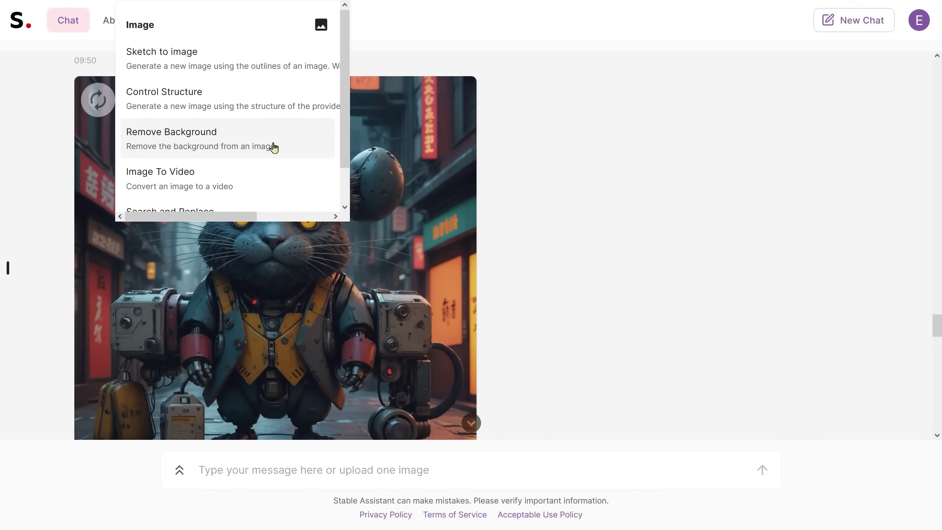
scroll(199, 158, down, 1)
click(189, 197)
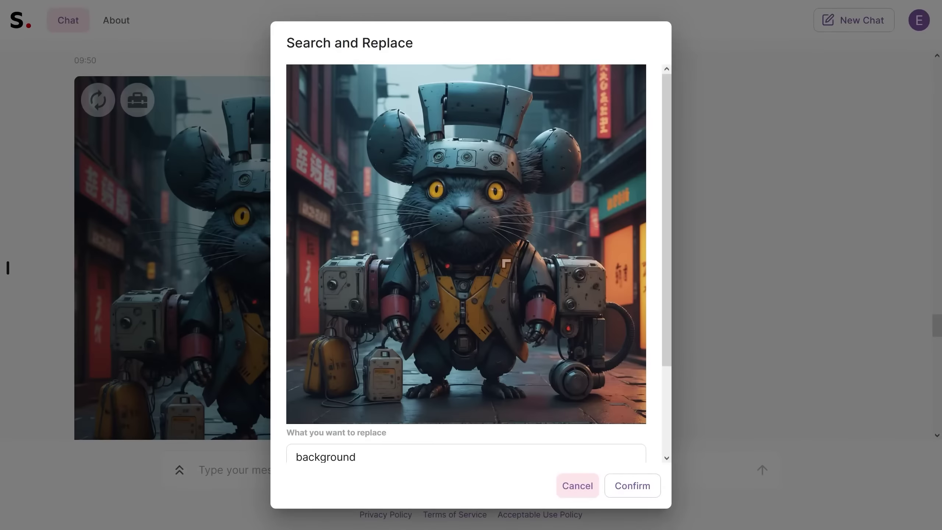
double_click(365, 447)
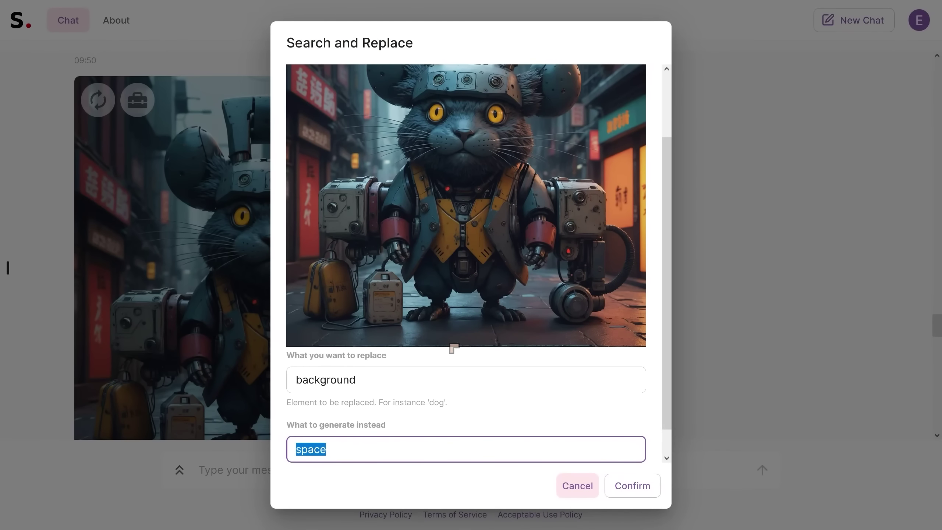
text(g)
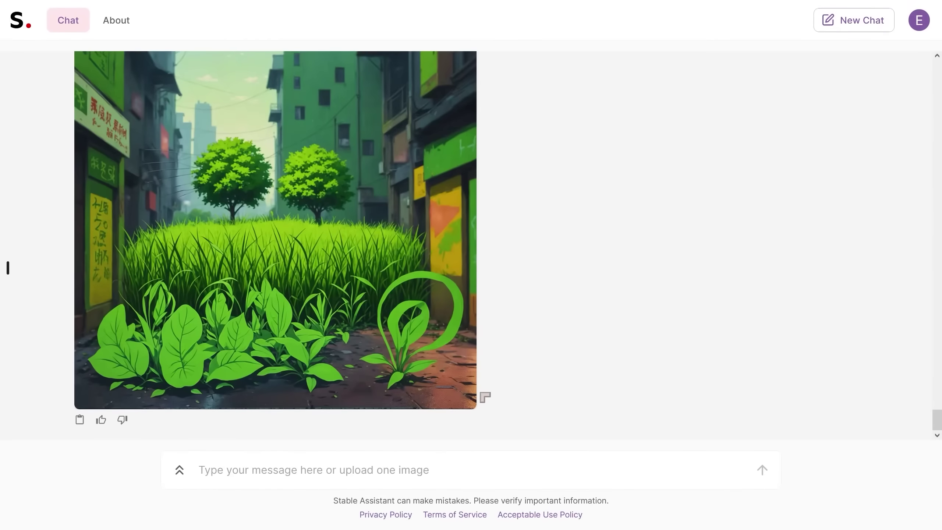
scroll(486, 399, up, 3)
scroll(457, 357, down, 4)
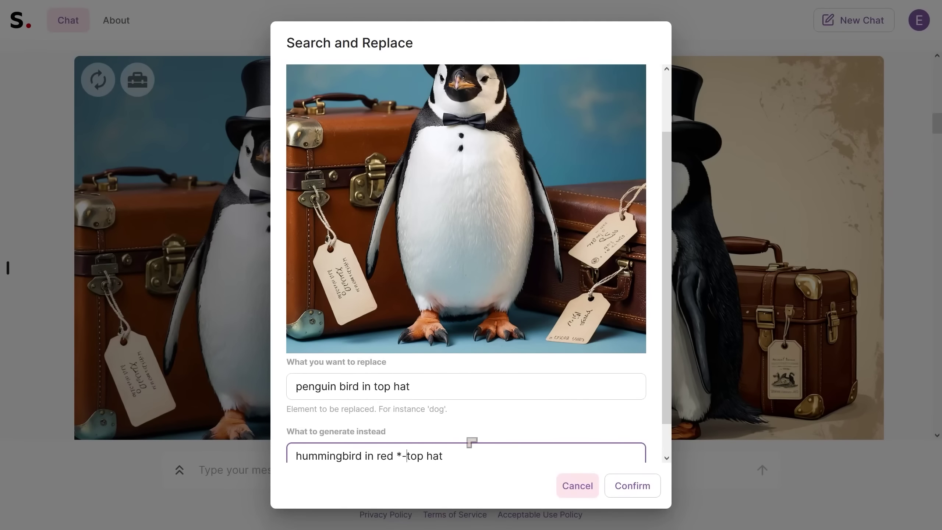
- Run Search and Replace on the penguin image, replacing "penguin bird in top hat" with "hummingbird in red top hat"
scroll(471, 360, up, 2)
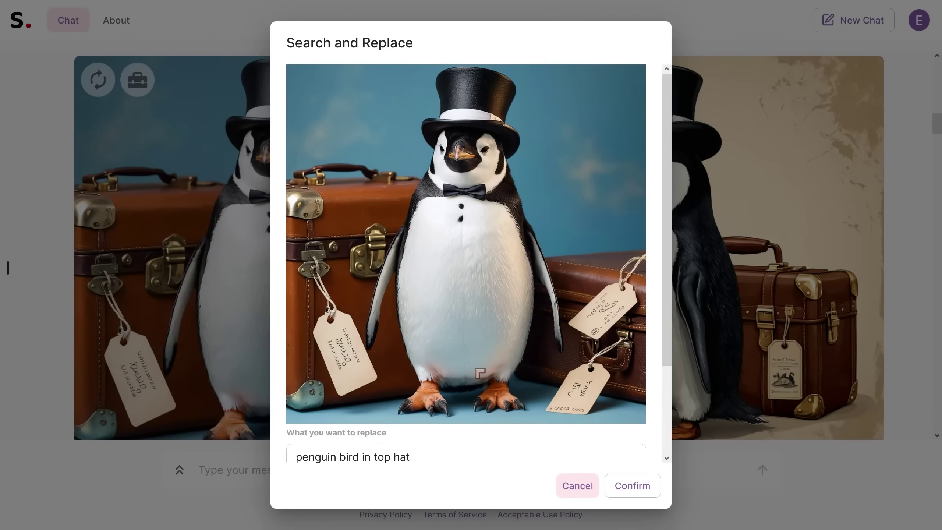
scroll(479, 372, down, 3)
click(459, 419)
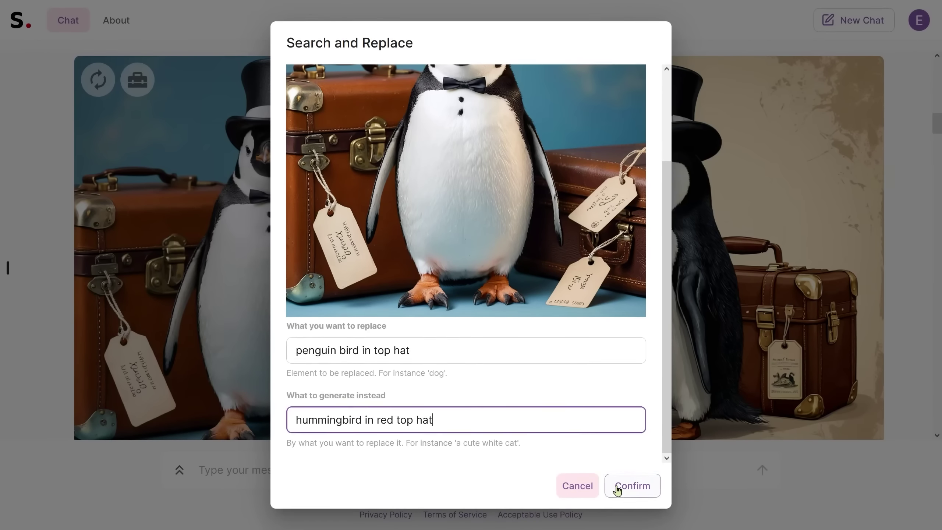
click(629, 488)
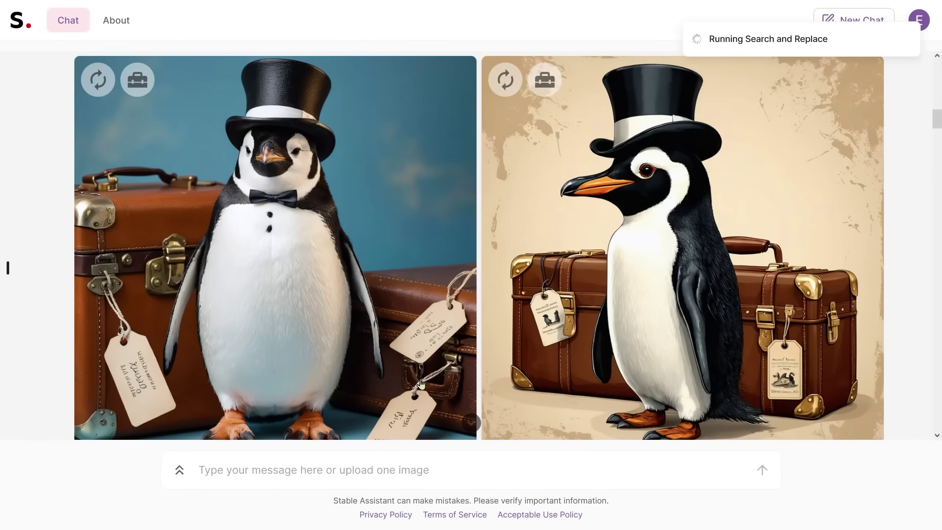
- Review the generated hummingbird image and generate another version of it
scroll(591, 350, up, 2)
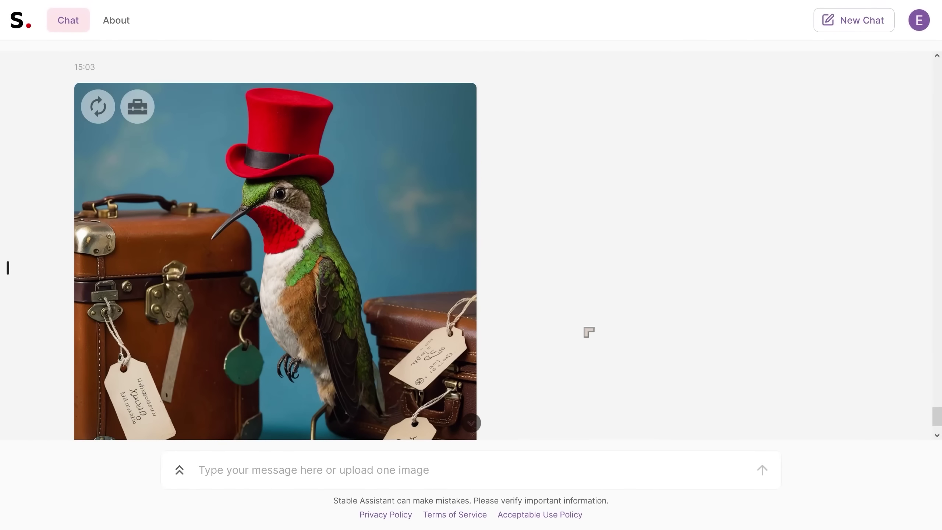
scroll(308, 259, down, 2)
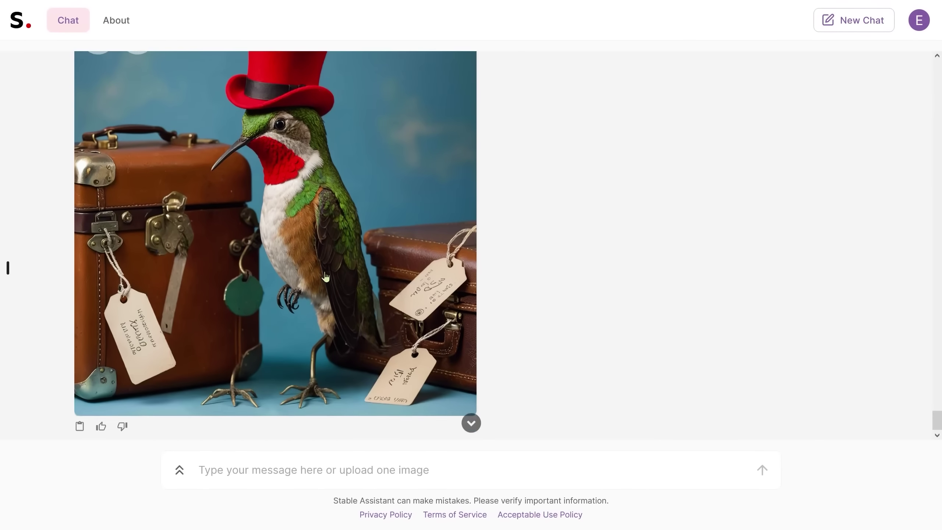
scroll(414, 325, down, 1)
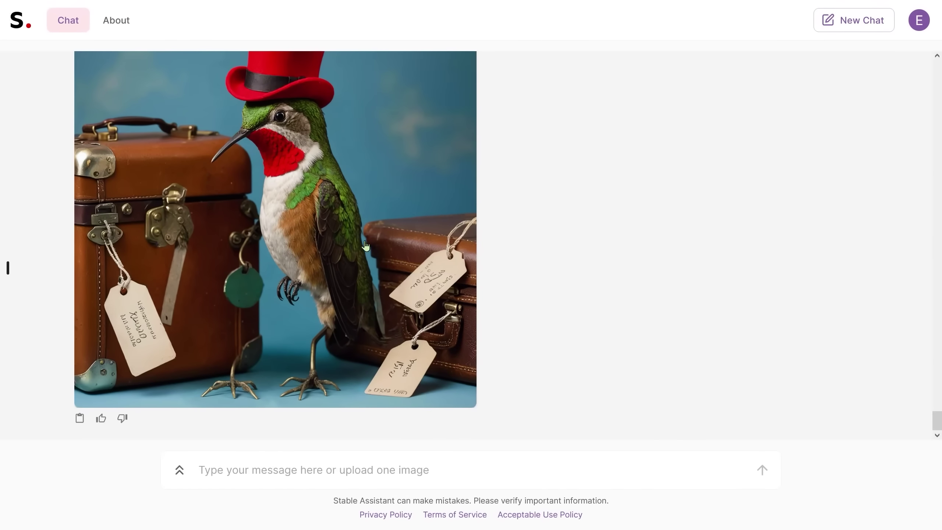
scroll(396, 340, up, 3)
click(98, 183)
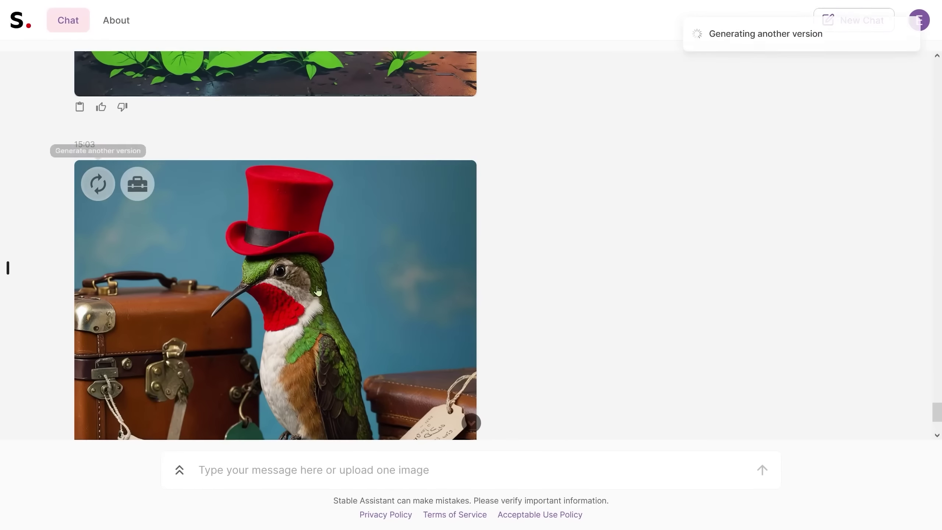
scroll(315, 278, down, 4)
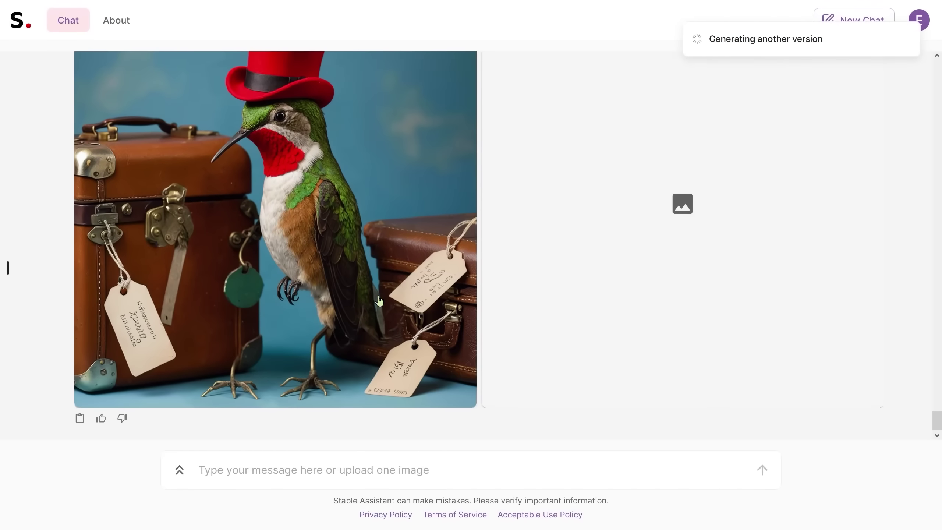
- Compare the original penguin image with both hummingbird versions, checking the hats, suitcases, tags and feet
scroll(459, 333, up, 20)
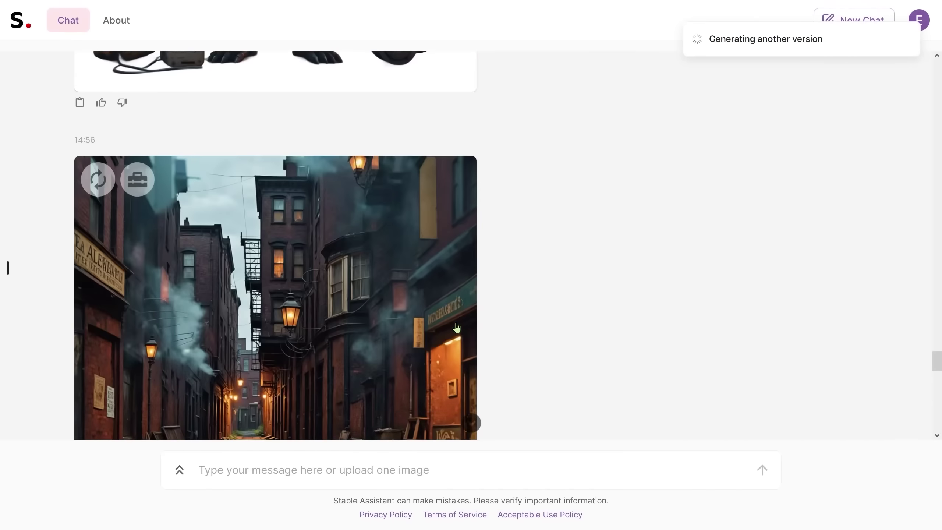
scroll(467, 323, down, 2)
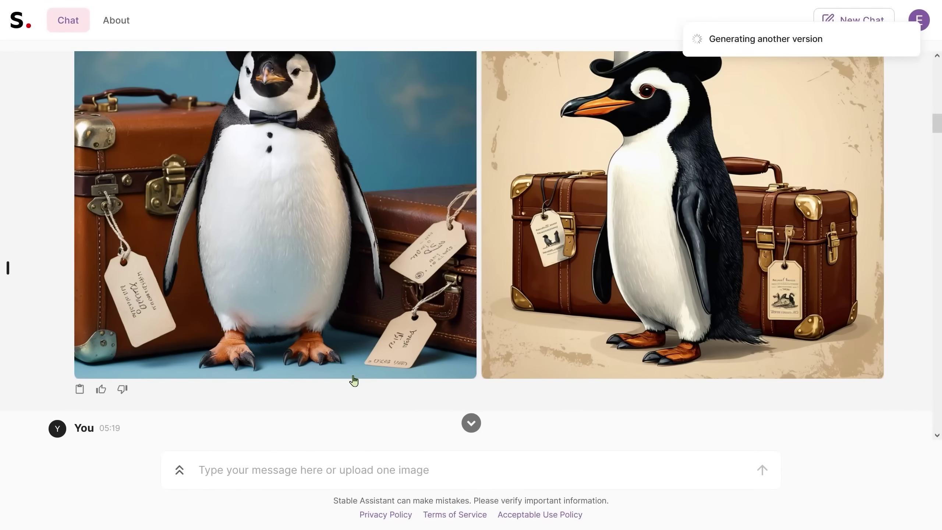
scroll(378, 356, up, 2)
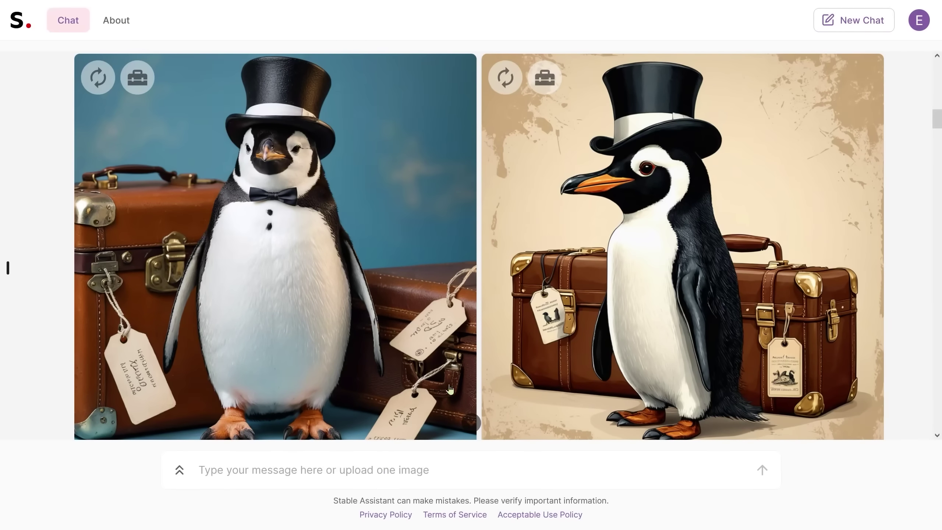
scroll(801, 276, down, 15)
scroll(764, 292, up, 1)
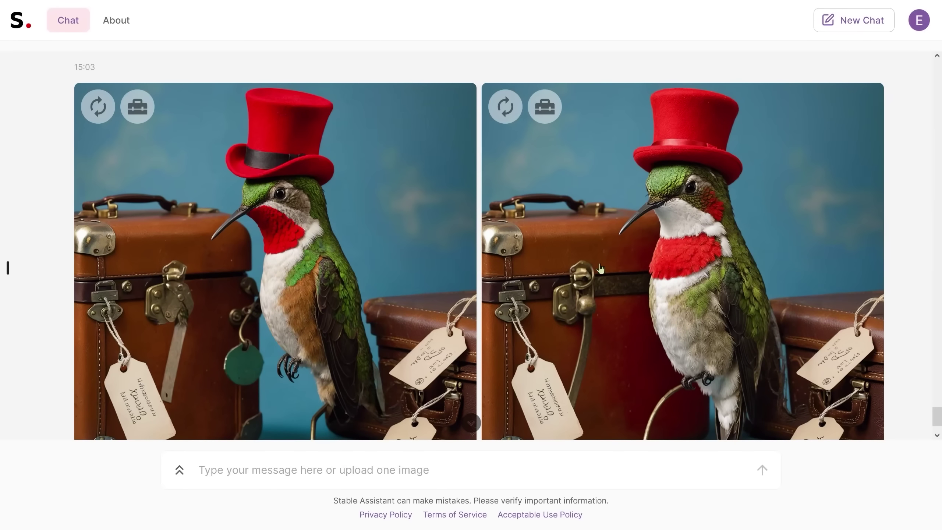
scroll(281, 319, down, 1)
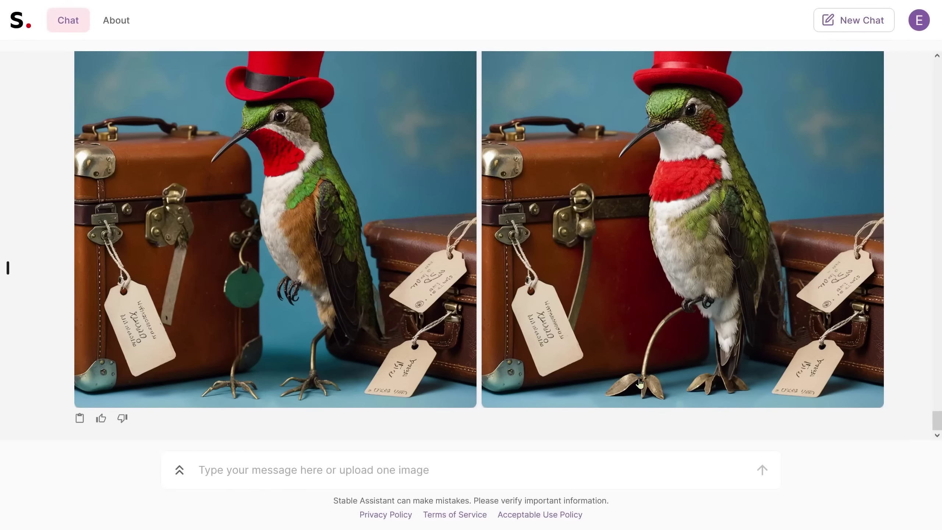
scroll(640, 386, up, 2)
scroll(645, 403, down, 2)
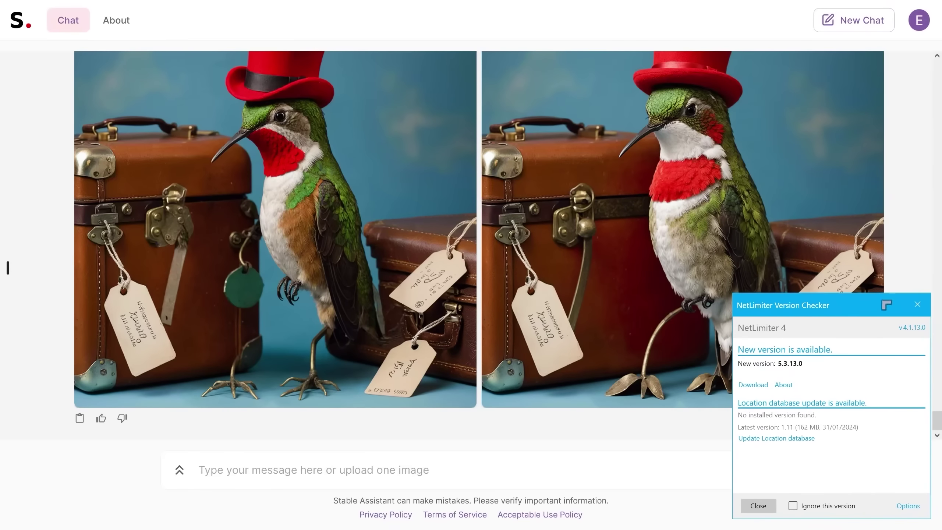
- Dismiss the NetLimiter update notice and enlarge the second hummingbird version to examine its hat, plumage and feet
click(916, 305)
click(636, 363)
scroll(632, 370, down, 7)
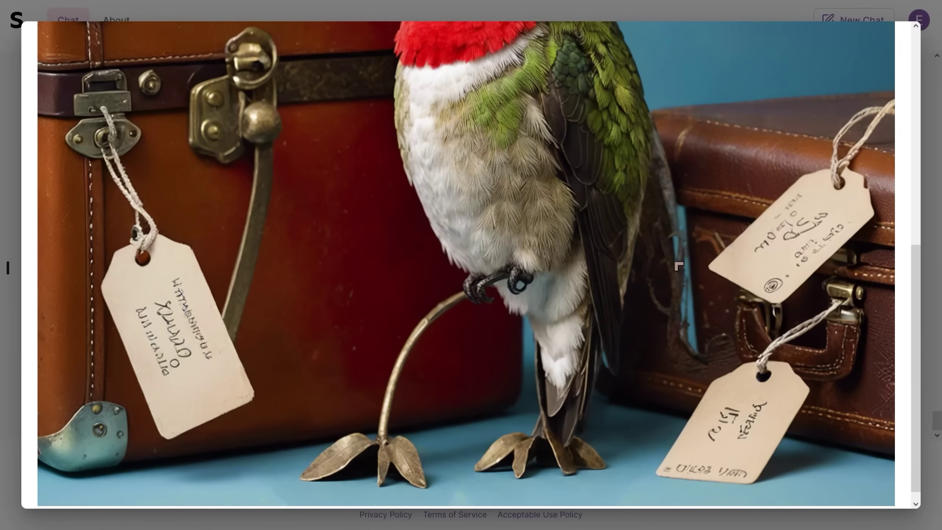
scroll(679, 302, up, 7)
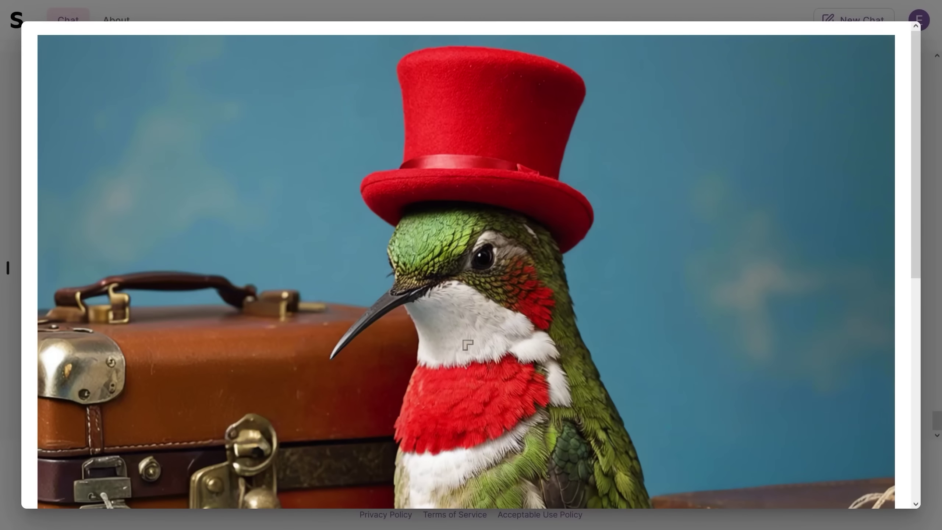
scroll(493, 338, down, 7)
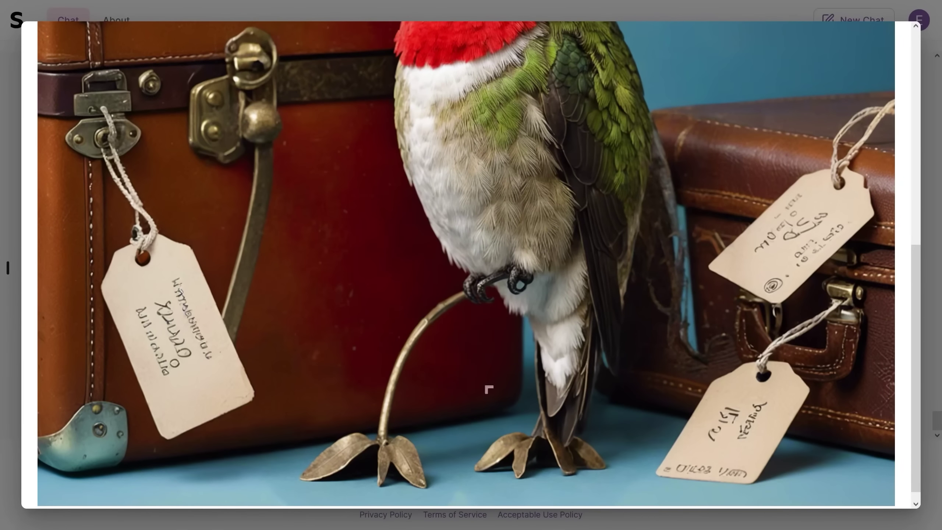
scroll(350, 359, up, 2)
scroll(426, 356, up, 4)
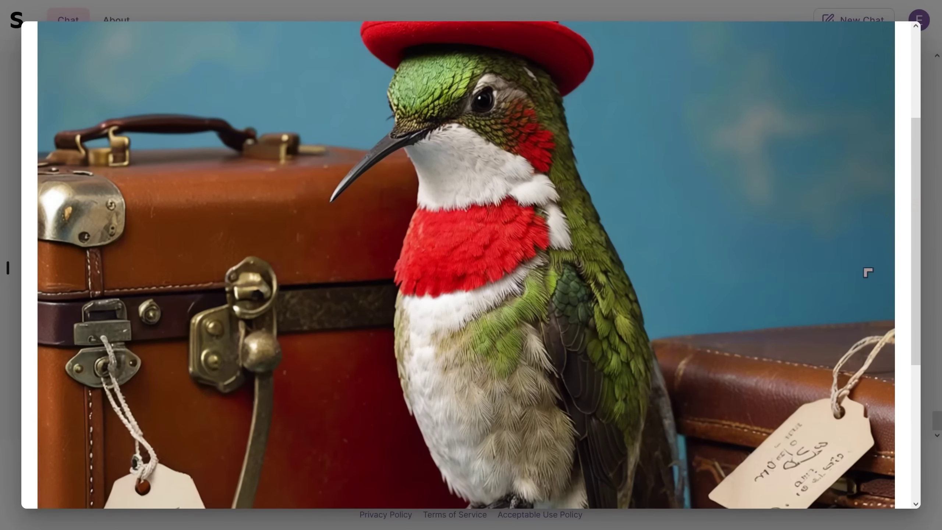
scroll(677, 222, down, 5)
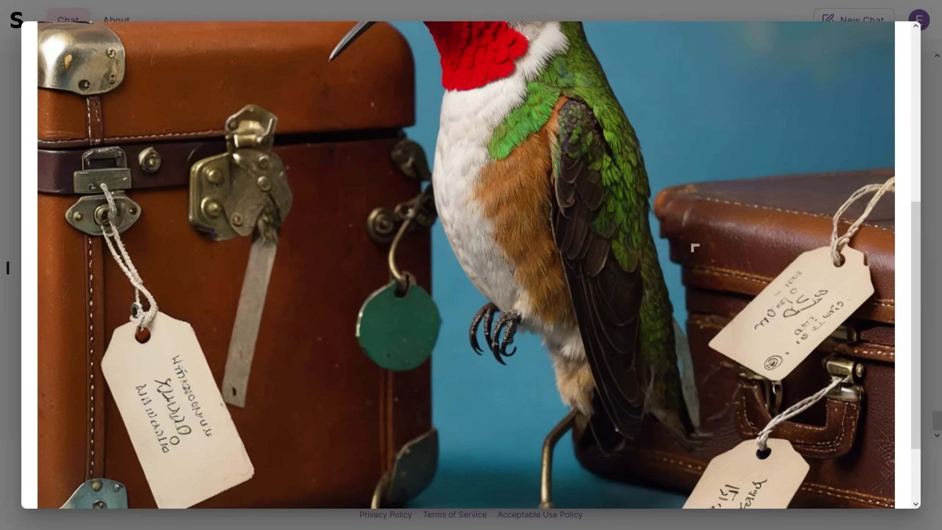
- Examine the enlarged first hummingbird image in detail, from the hat and beak down to the claws, feet and luggage tags
scroll(714, 242, down, 2)
scroll(701, 239, up, 3)
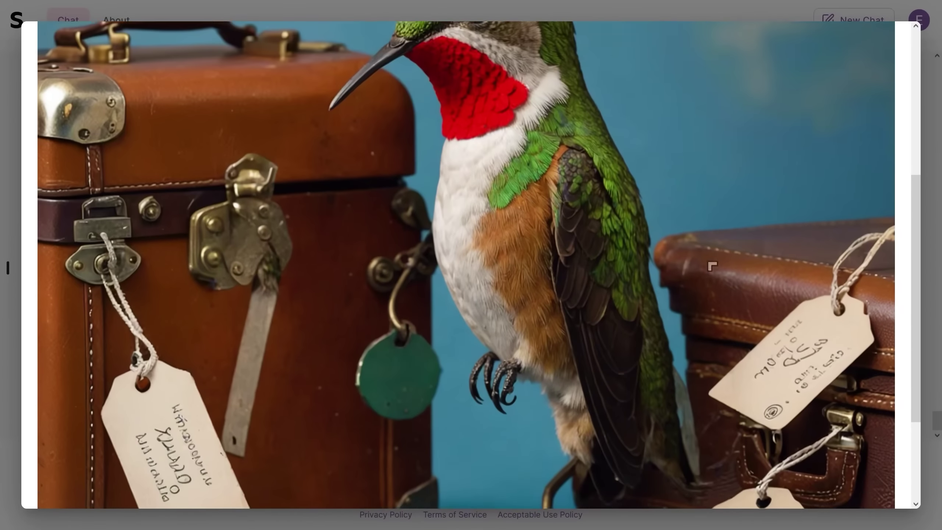
scroll(690, 235, down, 1)
scroll(673, 230, up, 3)
scroll(674, 231, down, 5)
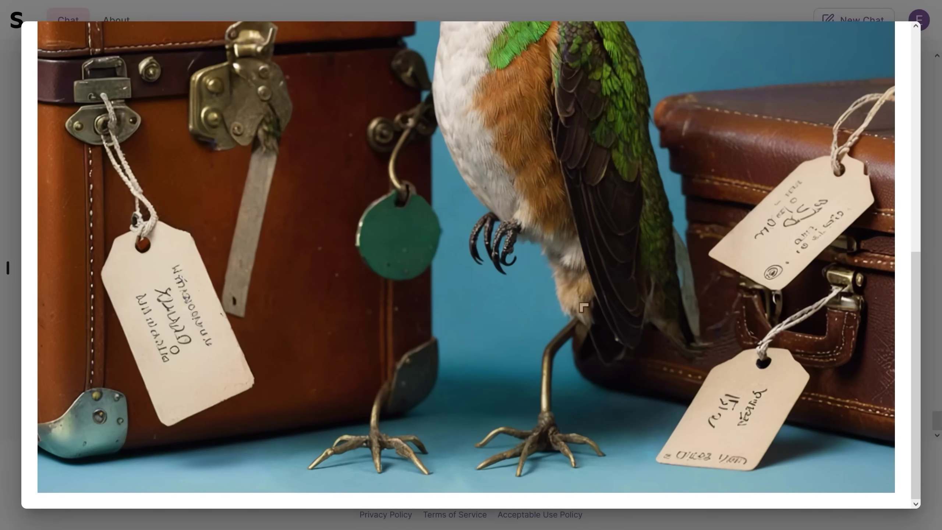
scroll(541, 423, up, 2)
scroll(486, 289, down, 2)
scroll(487, 288, up, 1)
scroll(487, 289, up, 1)
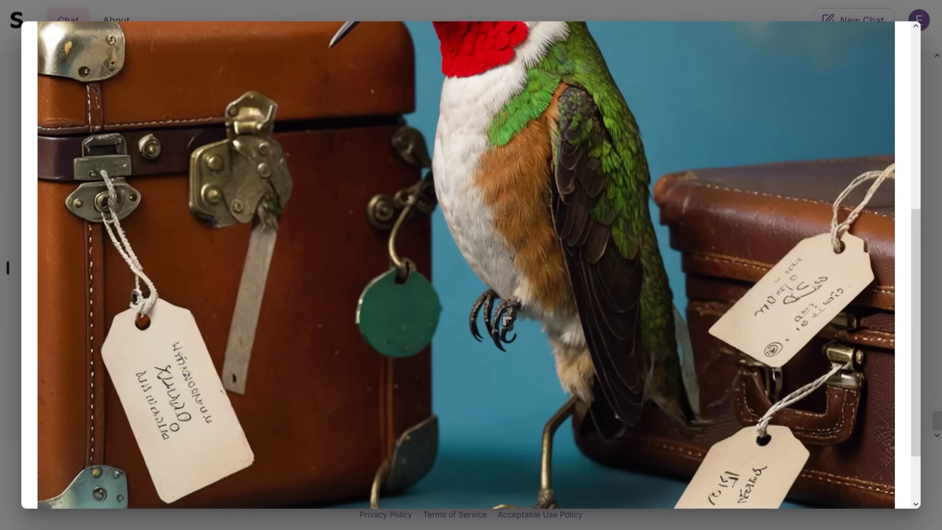
scroll(502, 347, up, 2)
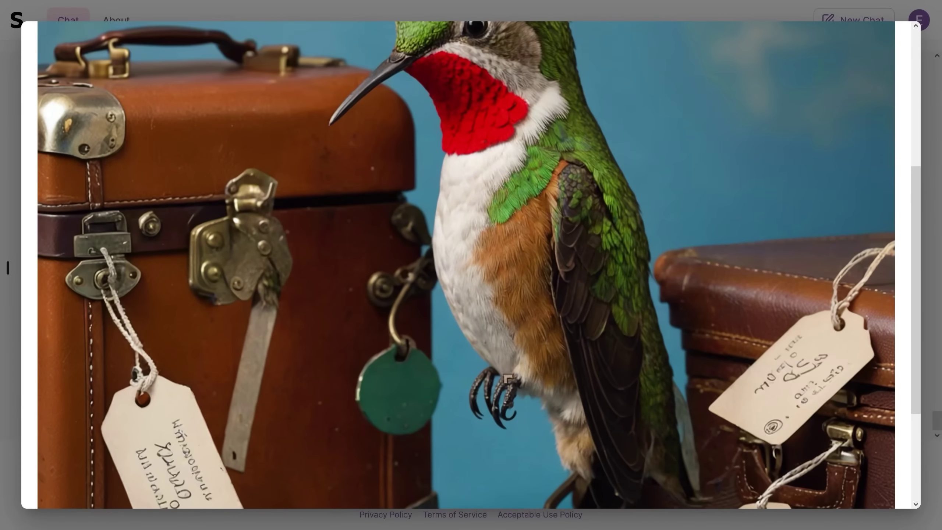
scroll(498, 348, up, 2)
scroll(509, 282, up, 5)
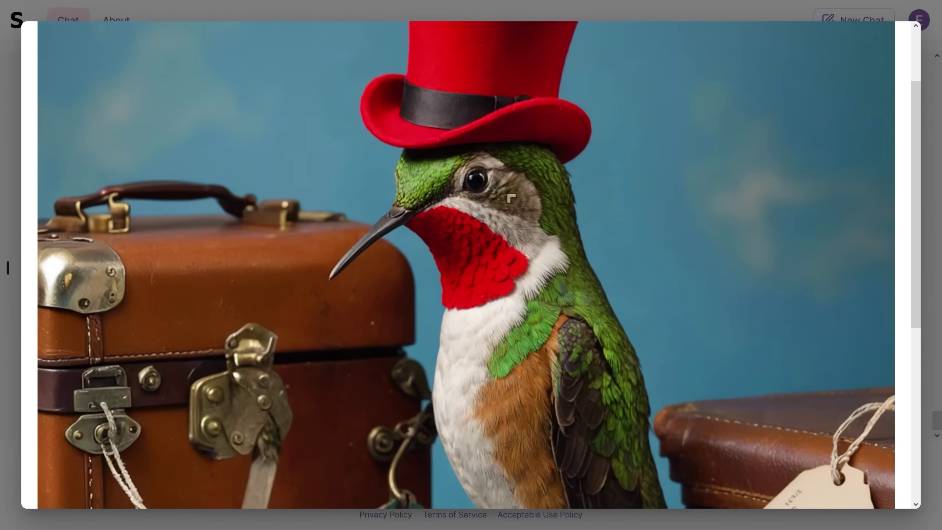
scroll(527, 421, down, 11)
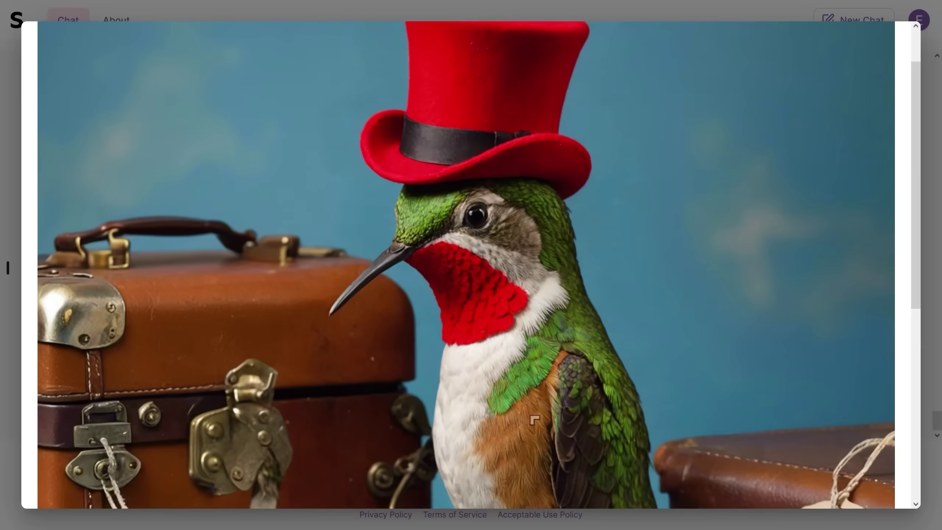
scroll(527, 421, up, 2)
scroll(496, 396, down, 2)
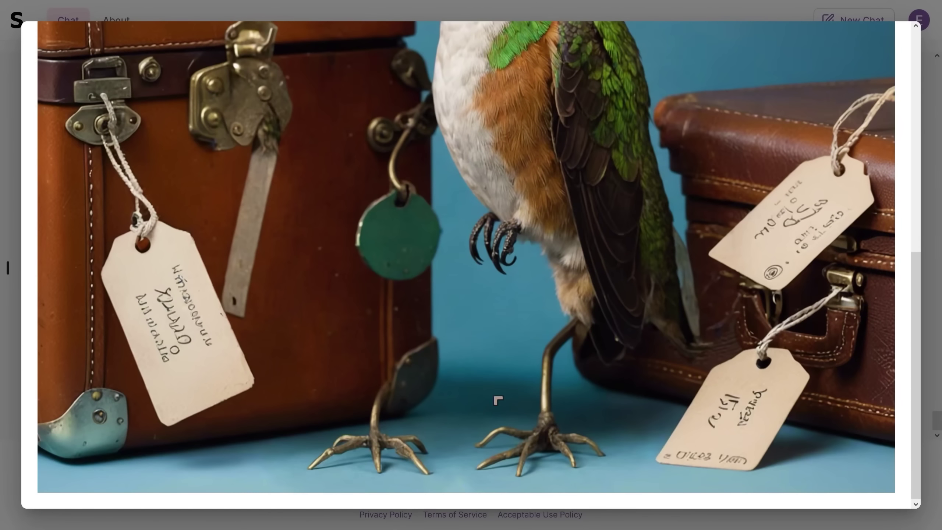
scroll(500, 414, up, 4)
scroll(575, 353, up, 2)
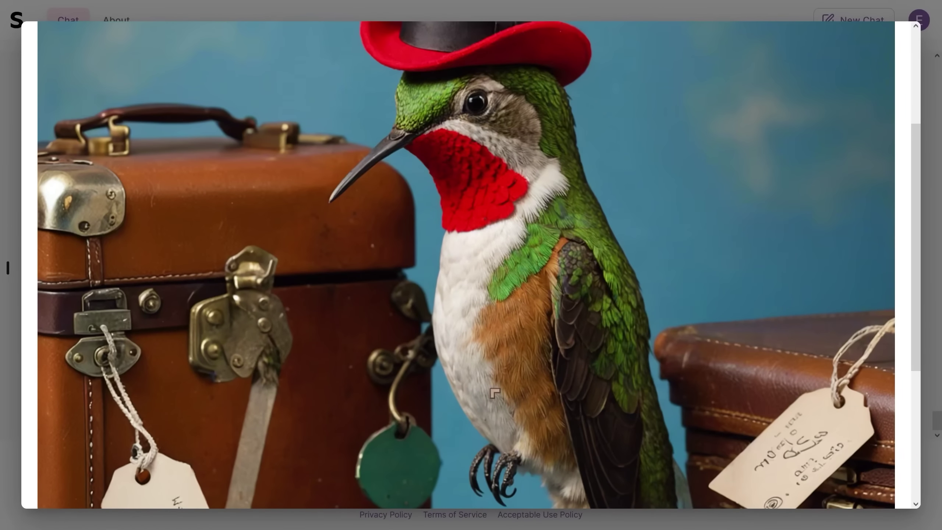
scroll(493, 394, down, 2)
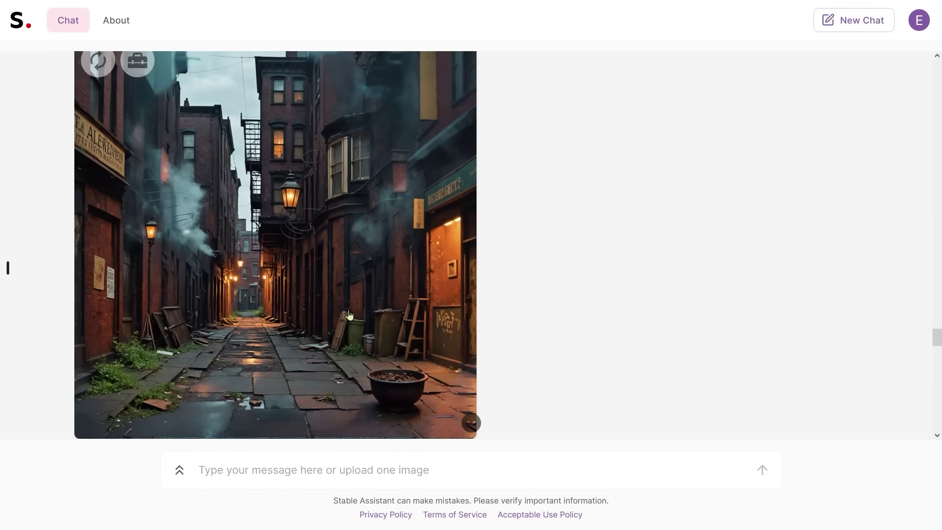
- Review the chat replies below the hummingbird images and highlight the text of the three internal error replies
scroll(652, 401, down, 20)
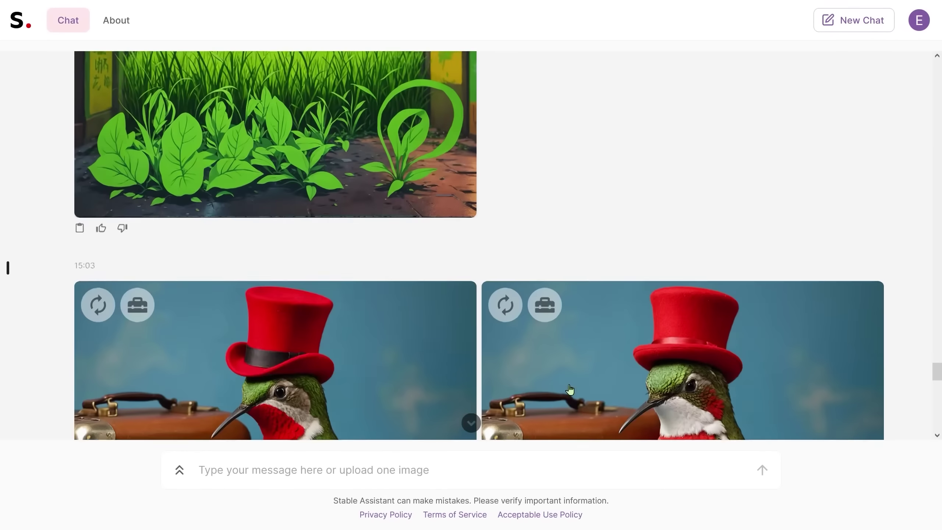
scroll(529, 381, down, 10)
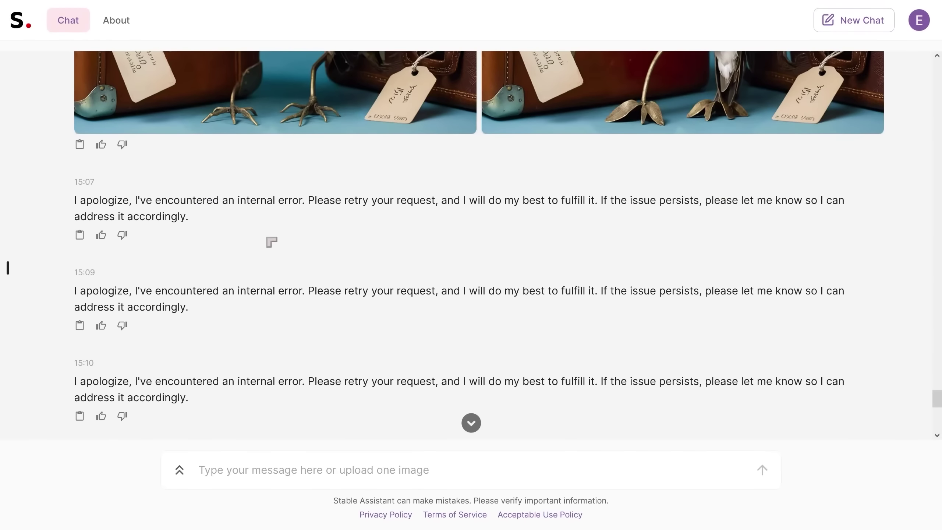
drag(170, 217, 63, 214)
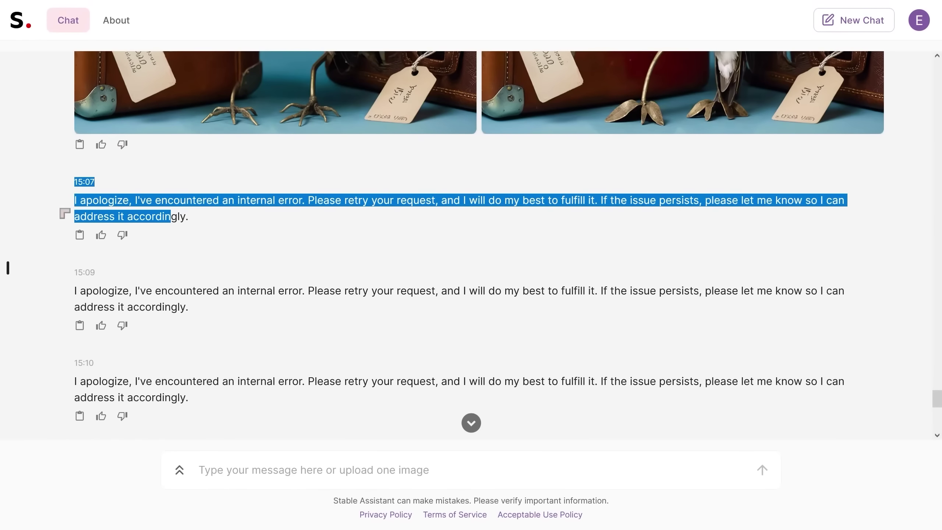
drag(196, 308, 68, 304)
drag(225, 399, 89, 381)
click(89, 381)
- Find the earlier original image of the mouse in a top hat with suitcases in the chat
scroll(339, 378, up, 10)
scroll(339, 378, up, 20)
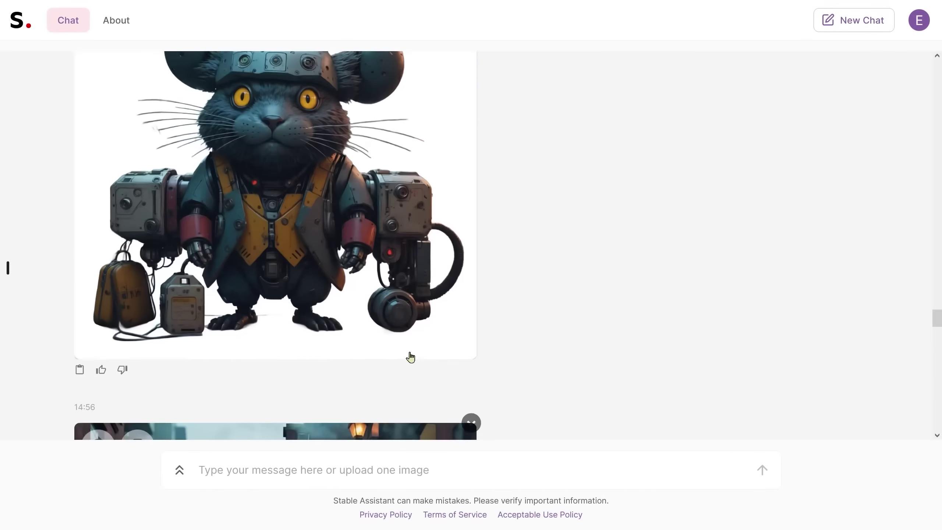
scroll(458, 223, down, 5)
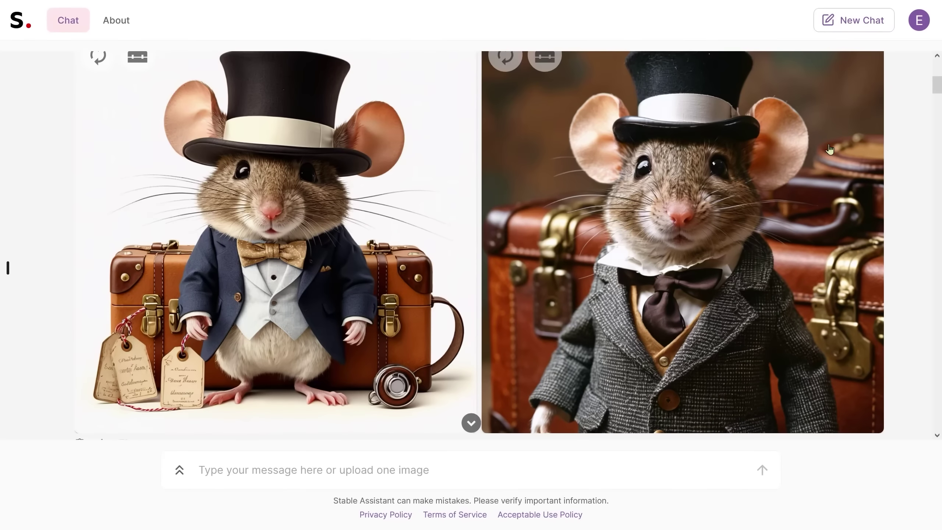
- Enlarge the second version of the latest mouse image, with the black piano behind it, and inspect the replaced object
drag(936, 86, 940, 493)
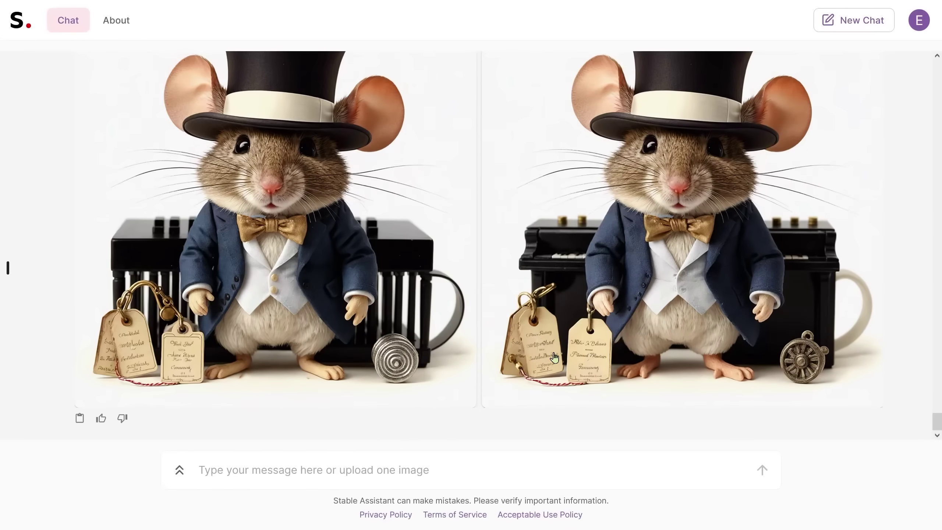
click(594, 255)
scroll(395, 303, down, 5)
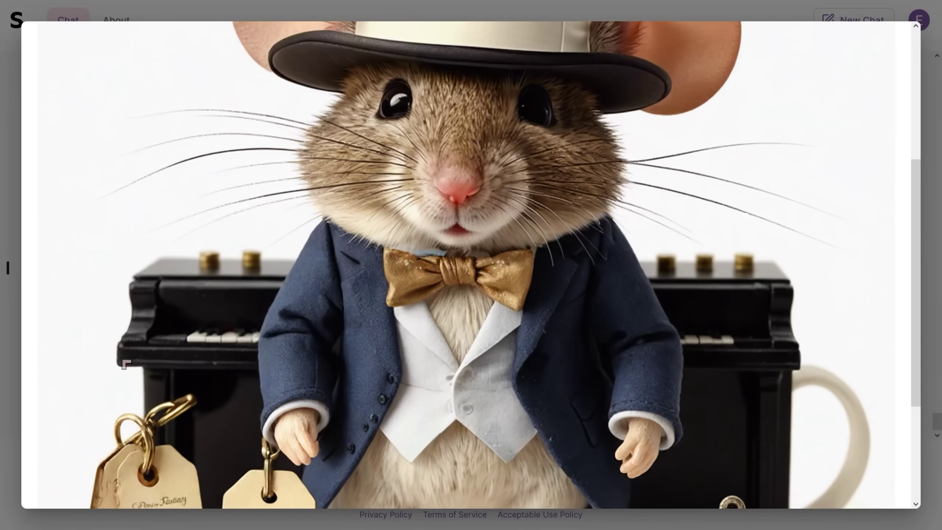
- Examine the enlarged mouse and piano image from the face down to the paws, luggage tags and white handle
scroll(765, 325, down, 3)
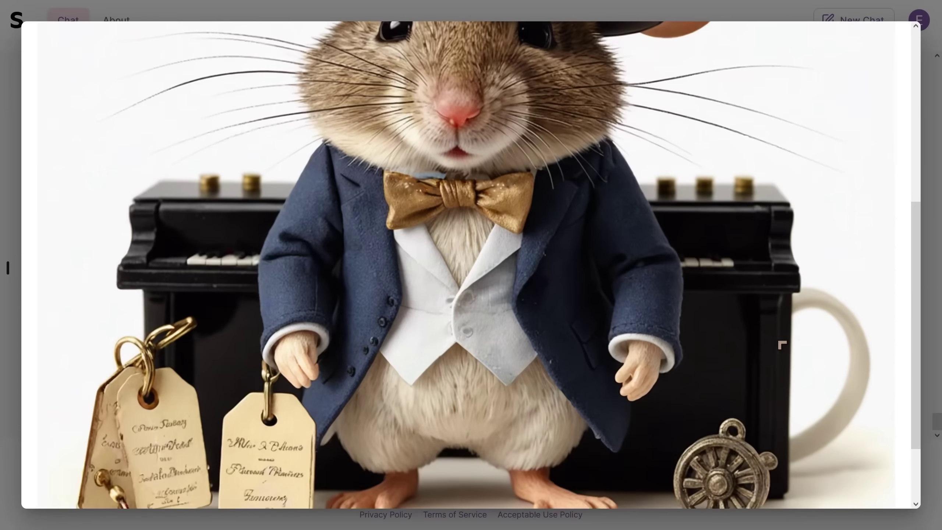
scroll(760, 290, up, 3)
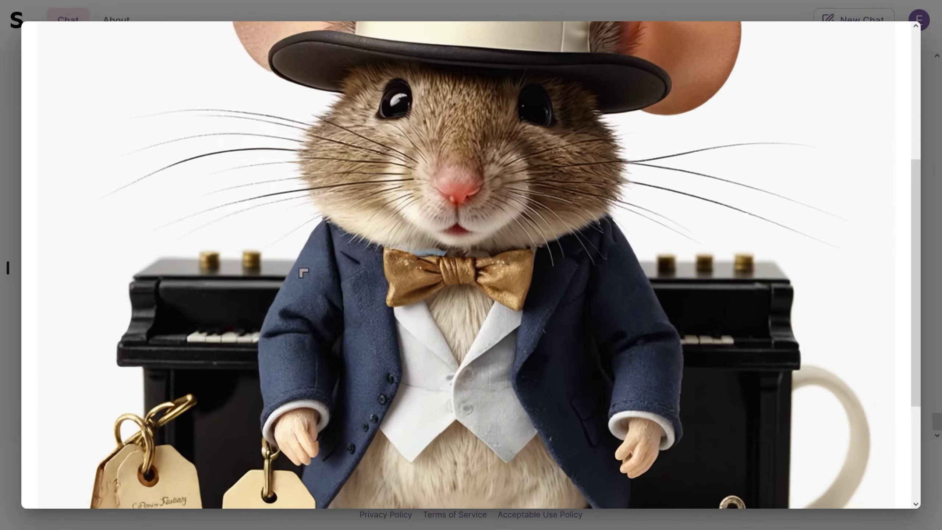
scroll(304, 273, down, 5)
scroll(521, 362, up, 3)
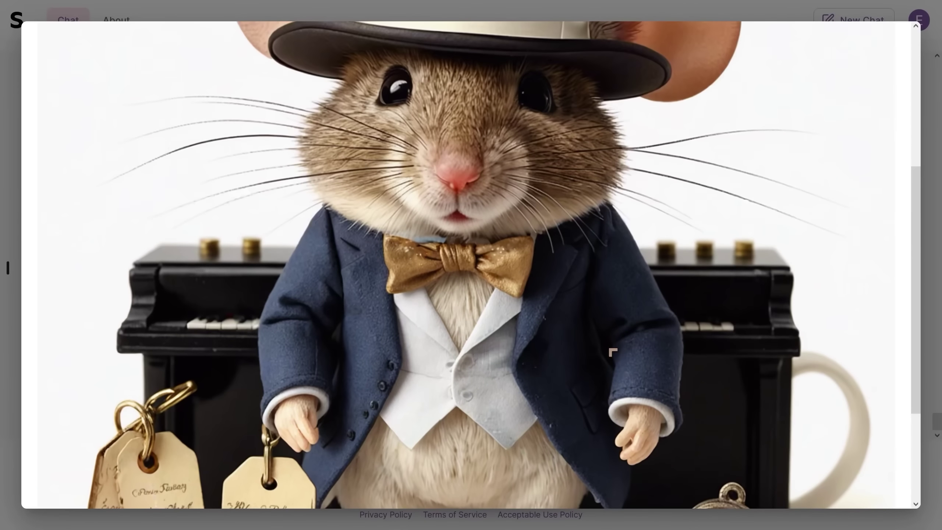
scroll(724, 351, down, 2)
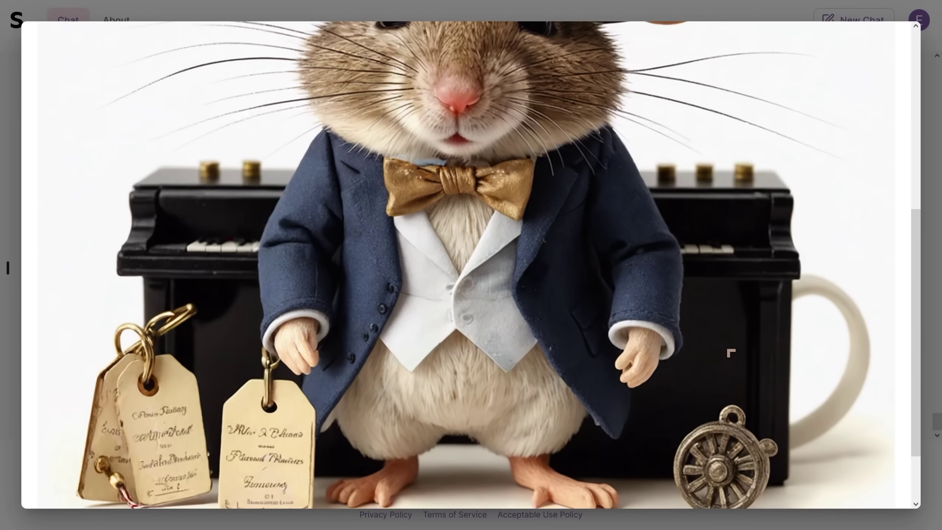
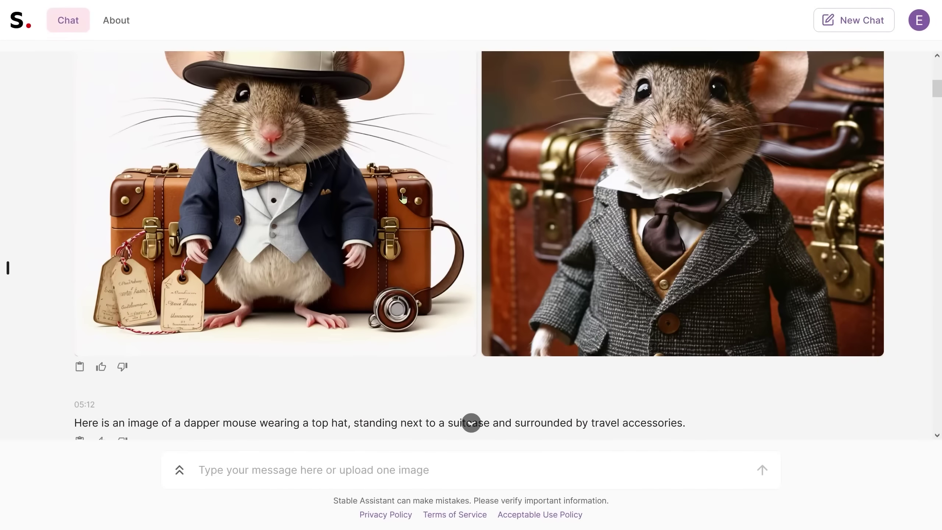
- Compare the original mouse images with brown suitcases against the latest pair generated at 15:11
scroll(133, 246, up, 3)
scroll(462, 341, down, 1)
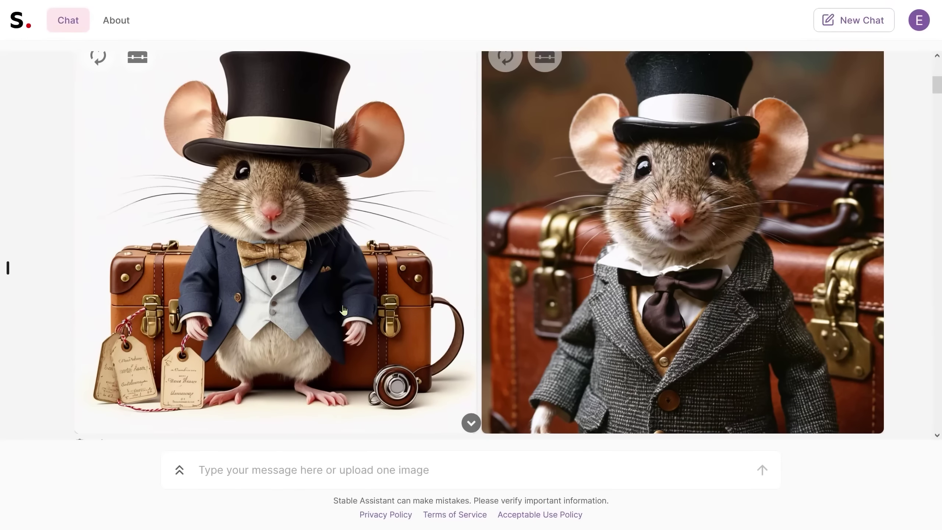
drag(935, 93, 936, 417)
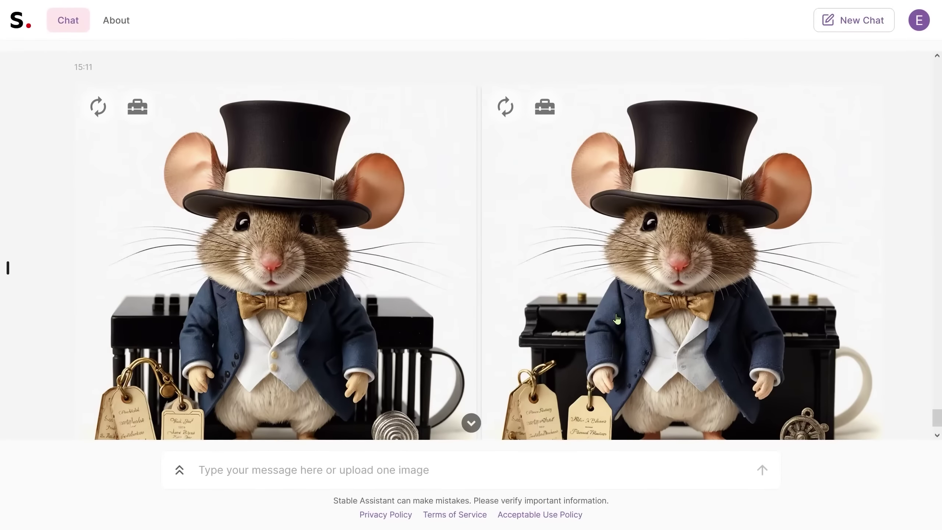
scroll(497, 317, down, 2)
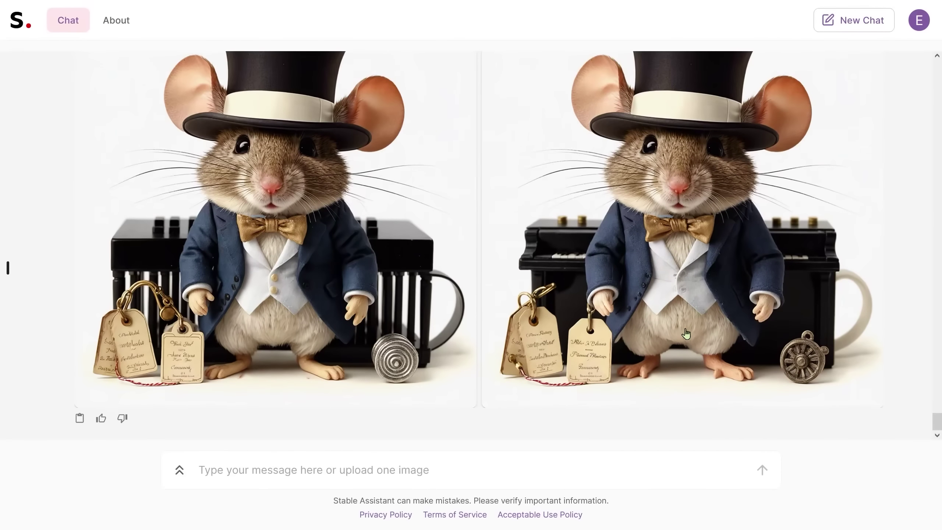
- Enlarge both 15:11 mouse versions in turn, inspect the black objects behind the mouse, and return to the chat
click(273, 285)
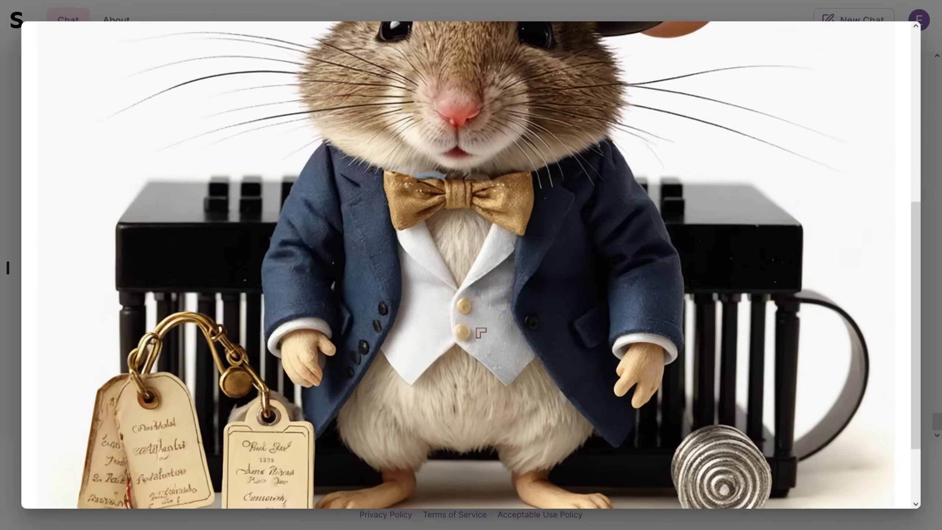
click(790, 471)
click(697, 317)
scroll(464, 393, down, 5)
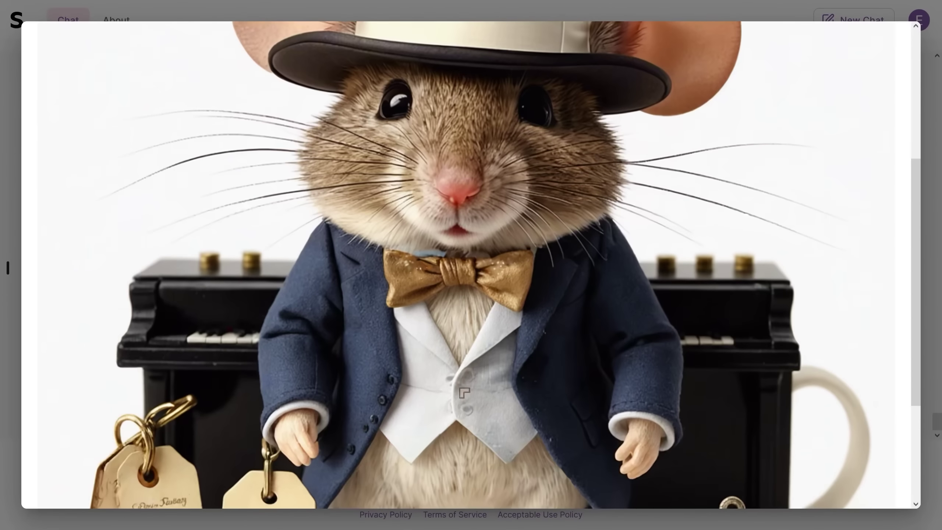
click(561, 435)
scroll(251, 380, up, 2)
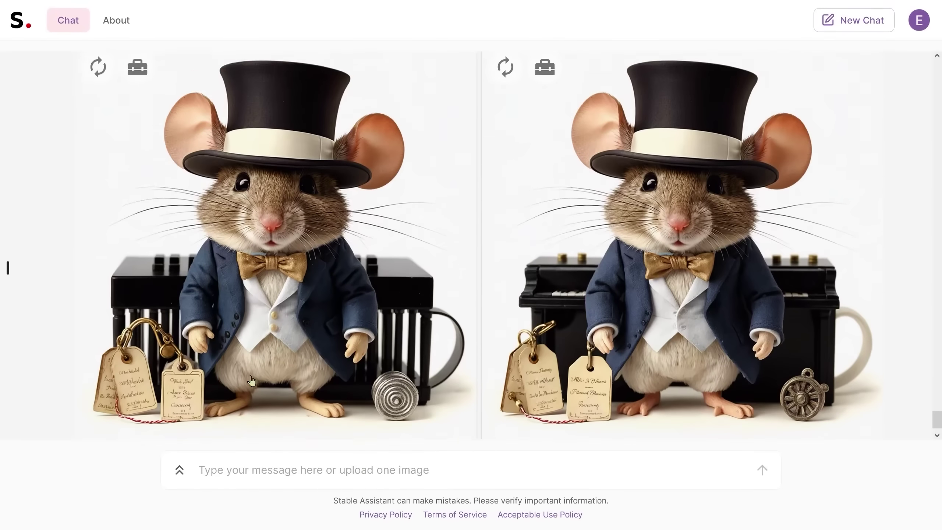
scroll(251, 381, up, 1)
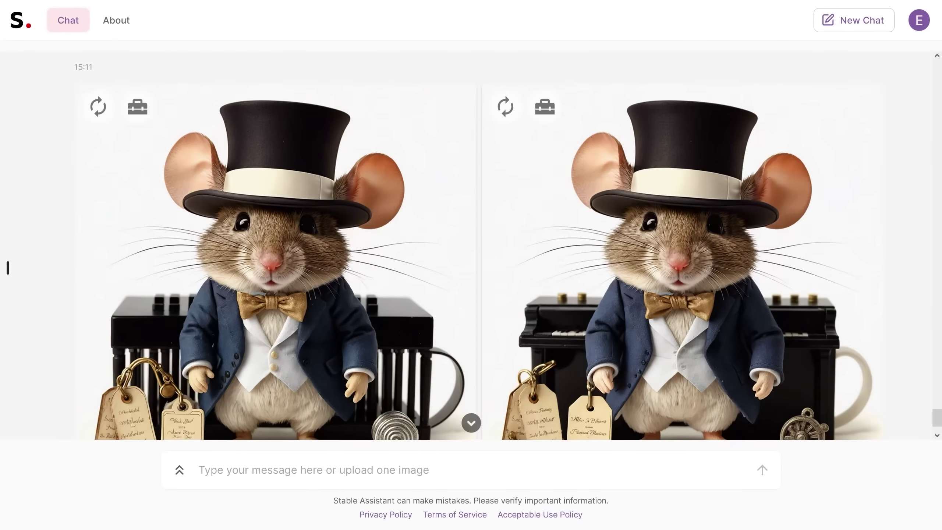
- Examine the two 15:21 mouse images, comparing the blue hats, clothing and the teal and burgundy suitcases
scroll(469, 328, up, 5)
scroll(479, 330, up, 4)
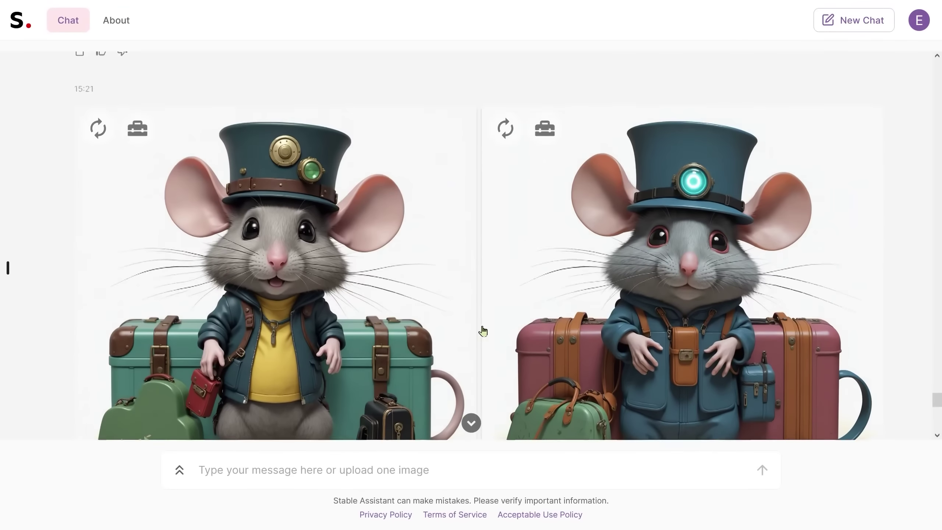
scroll(421, 325, down, 4)
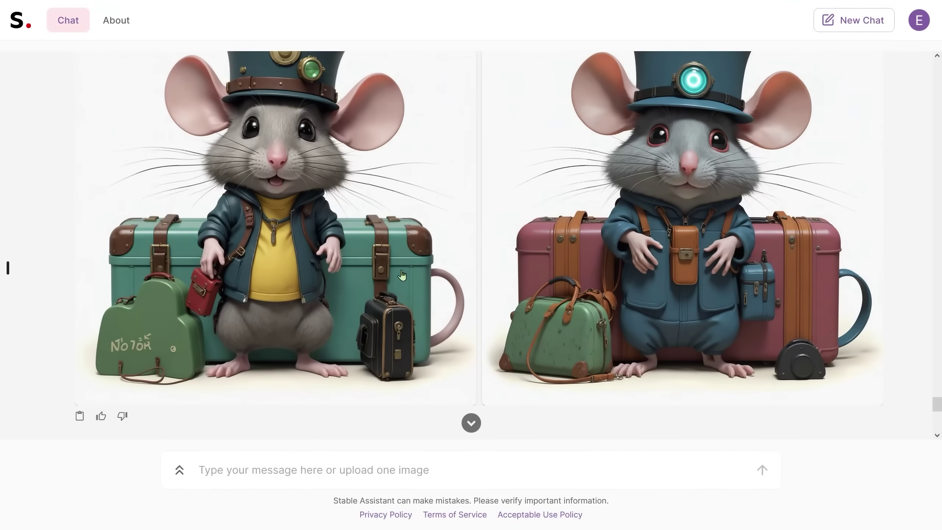
scroll(402, 275, up, 2)
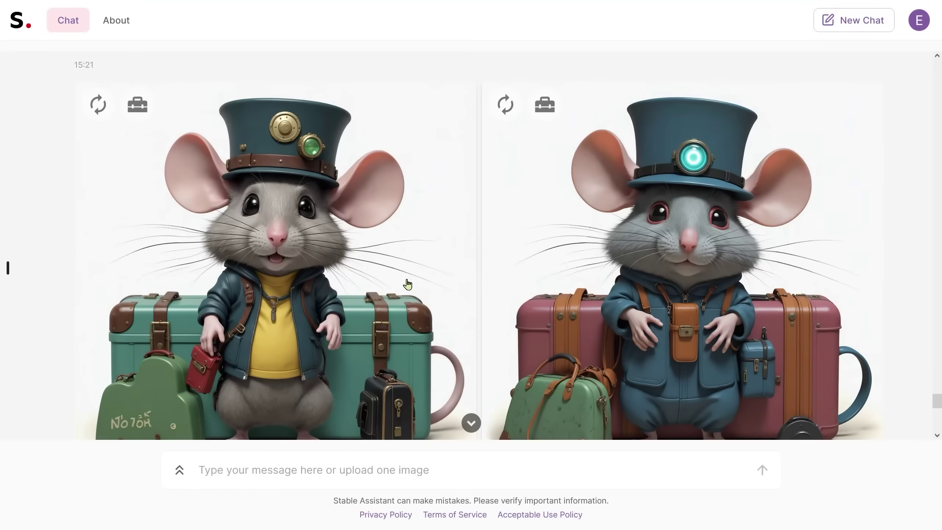
scroll(564, 312, down, 1)
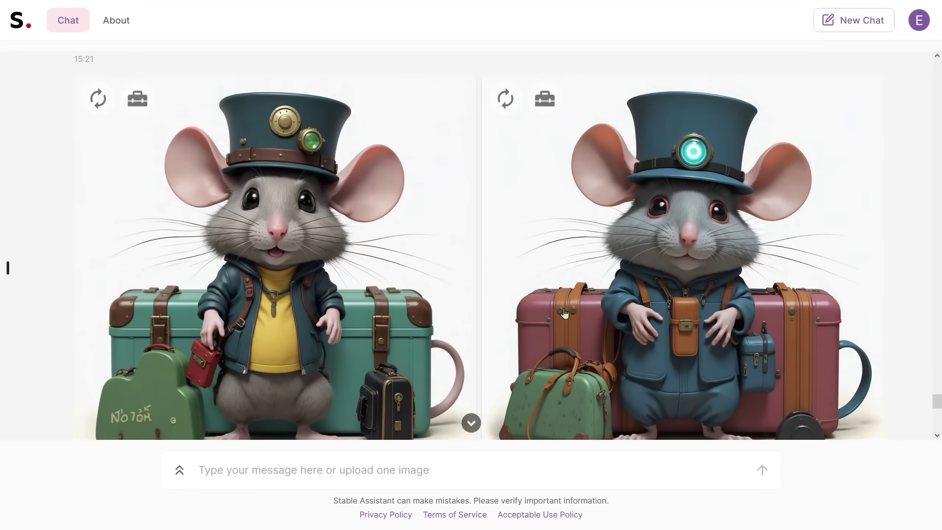
scroll(563, 313, down, 2)
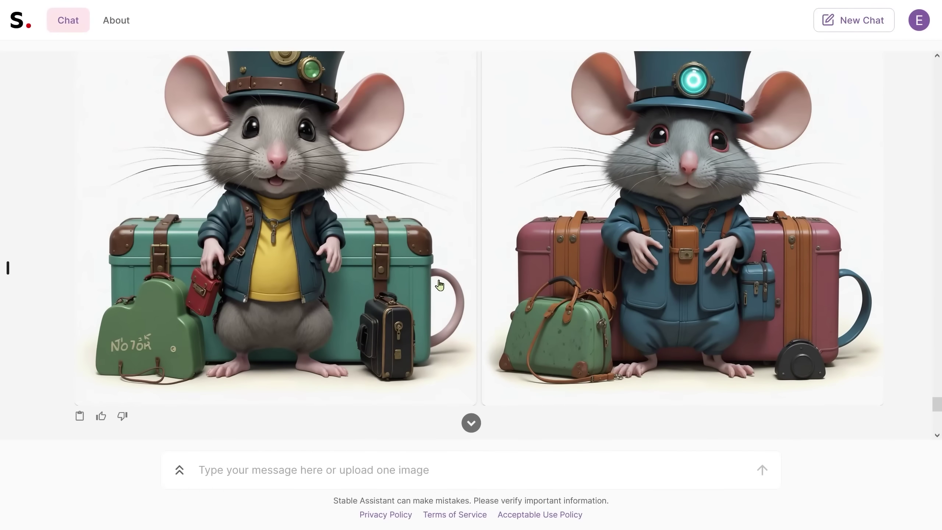
scroll(439, 284, up, 2)
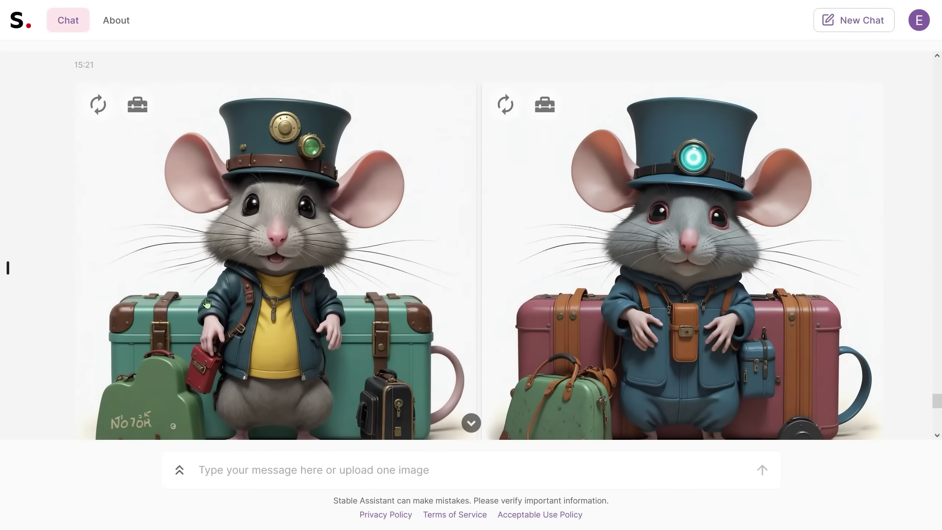
scroll(690, 286, down, 4)
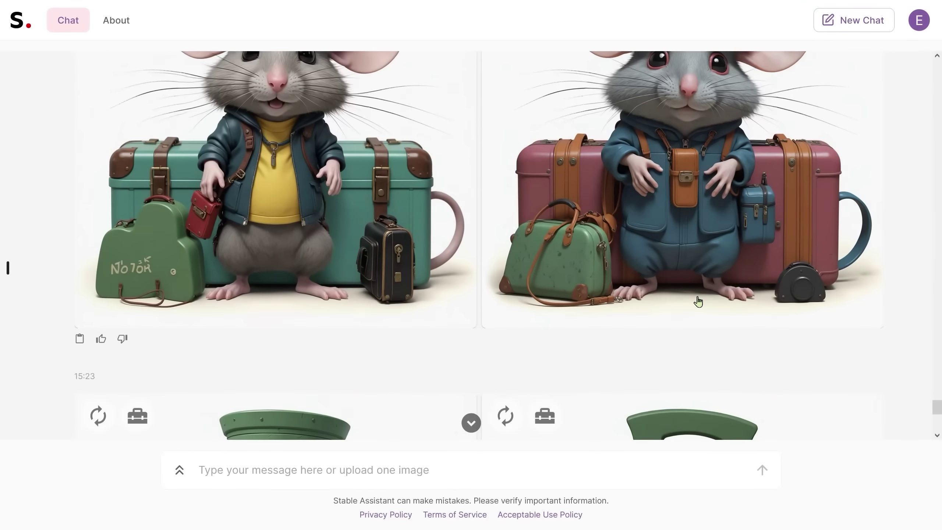
- Examine the two 15:23 mouse images with green hats, checking the green suitcases and the additional small mice
scroll(663, 302, down, 4)
scroll(556, 295, down, 4)
scroll(460, 291, down, 2)
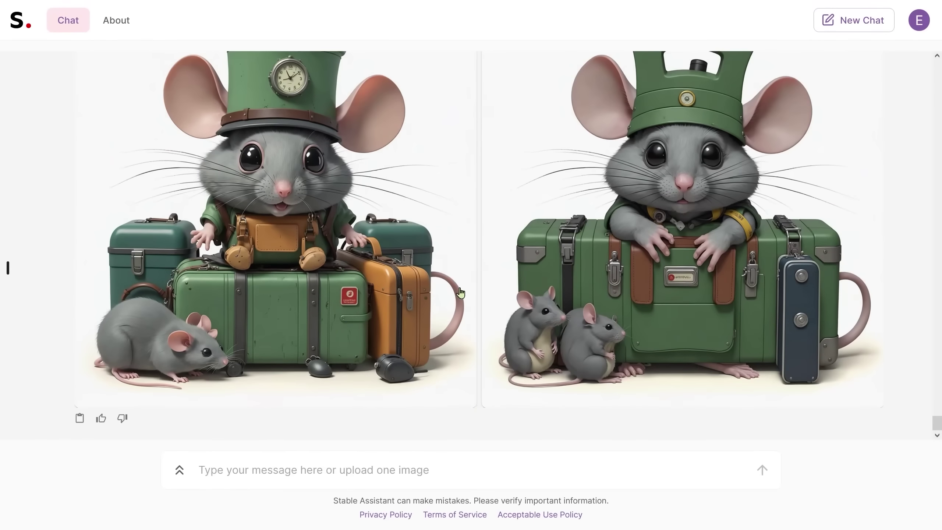
scroll(460, 293, up, 2)
scroll(459, 292, up, 1)
scroll(496, 287, down, 1)
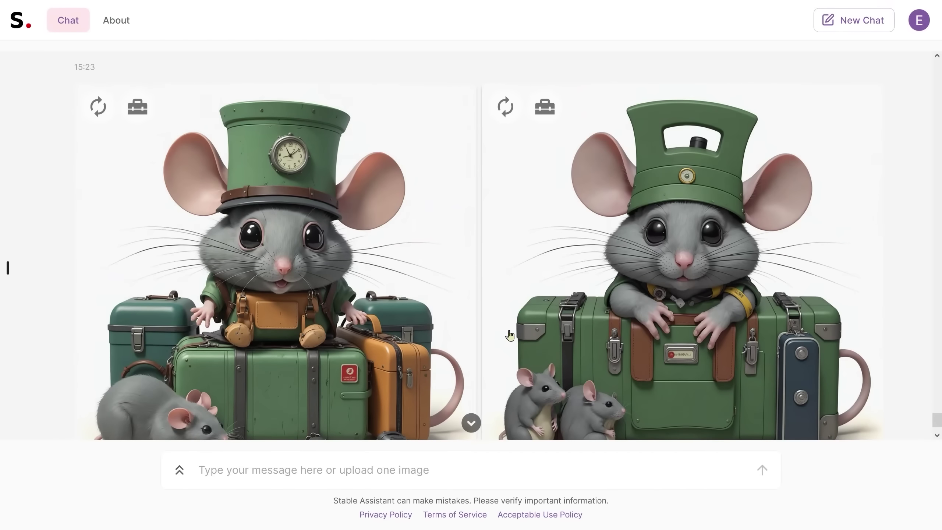
scroll(518, 345, down, 2)
- Go back to the 15:21 mouse pair and review the internal error replies above it
scroll(526, 370, up, 10)
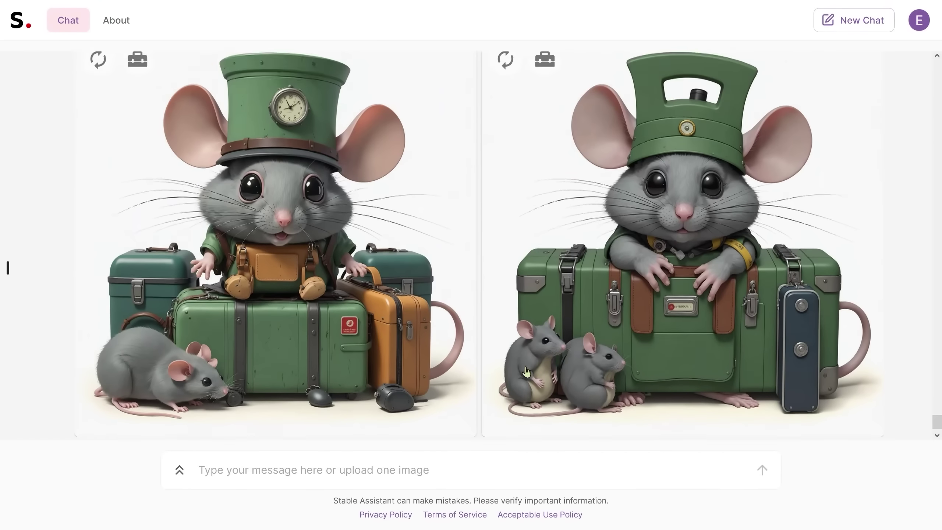
scroll(491, 351, up, 3)
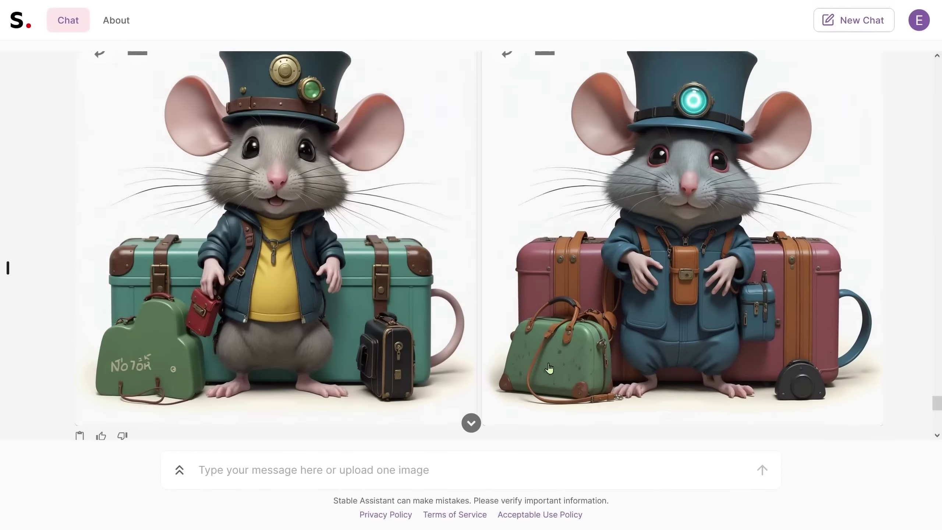
scroll(491, 350, down, 1)
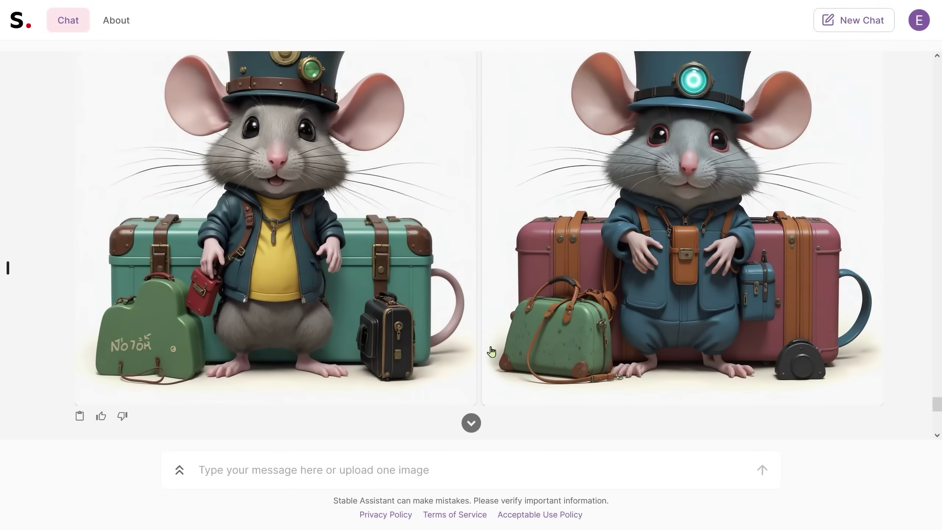
scroll(491, 350, up, 2)
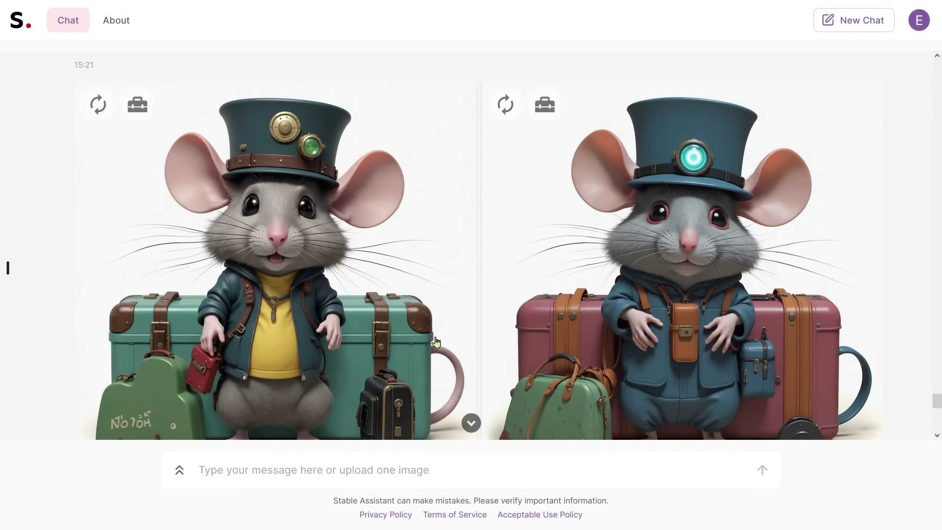
scroll(426, 349, up, 10)
scroll(157, 295, down, 3)
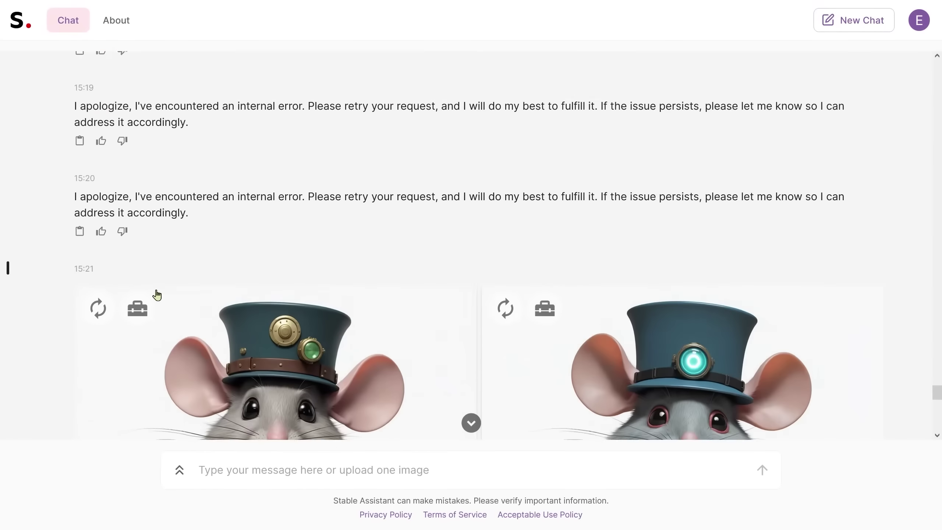
scroll(157, 295, down, 1)
scroll(374, 217, up, 2)
- Return to the green-hatted 15:23 mouse pair and view both images from hat to feet again
scroll(374, 238, down, 12)
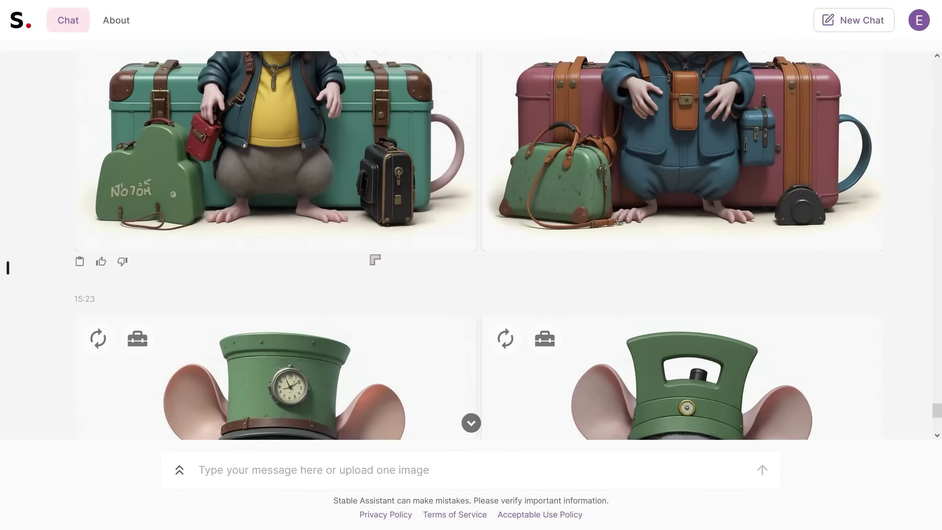
scroll(374, 260, down, 8)
scroll(535, 265, up, 2)
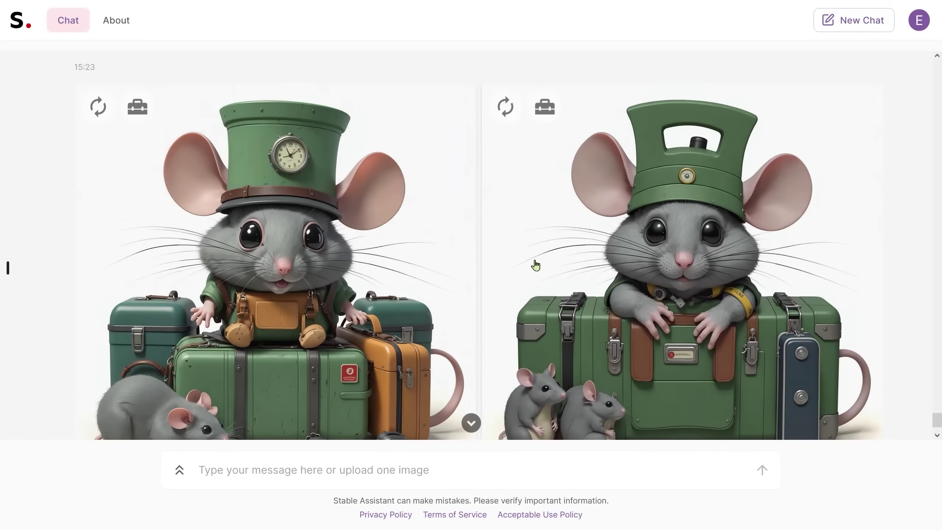
scroll(535, 265, down, 2)
scroll(535, 264, up, 6)
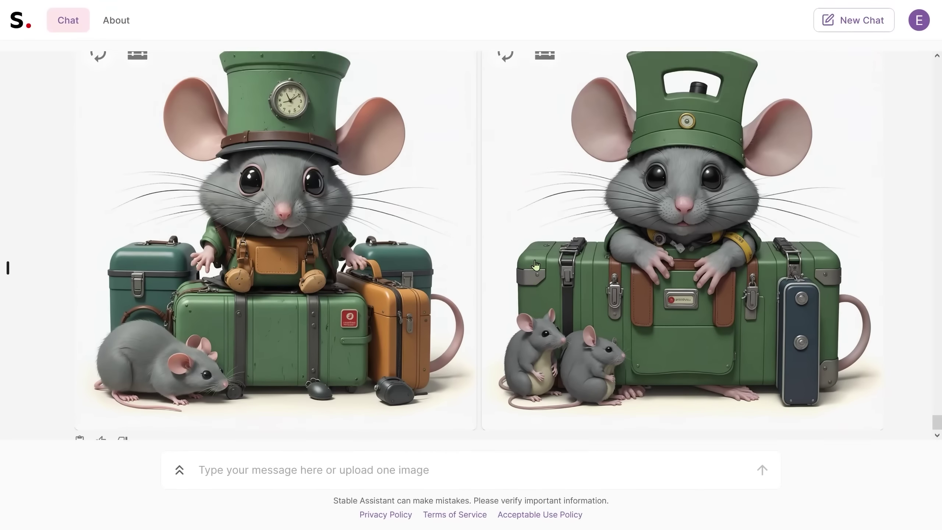
- Look over the blue-hatted 15:21 mouse pair once more, from the hats down to the bags
scroll(535, 265, up, 10)
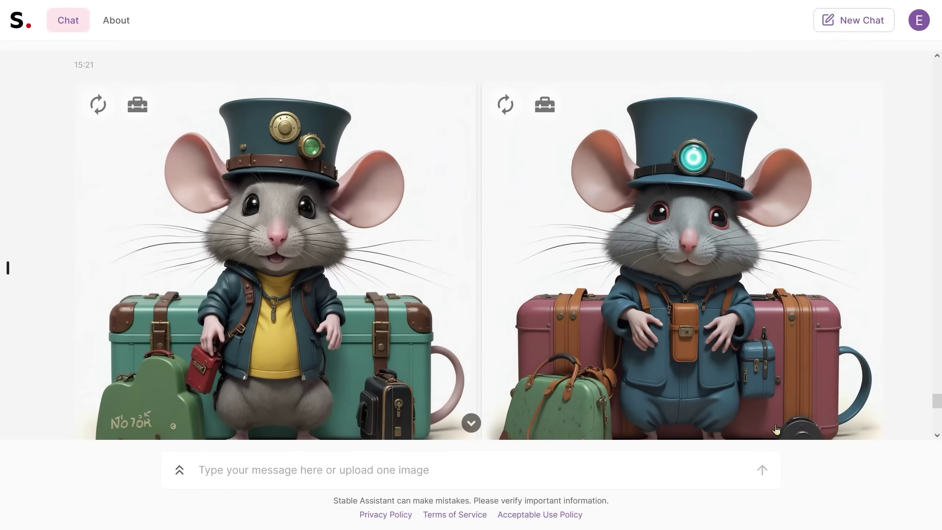
scroll(754, 343, up, 2)
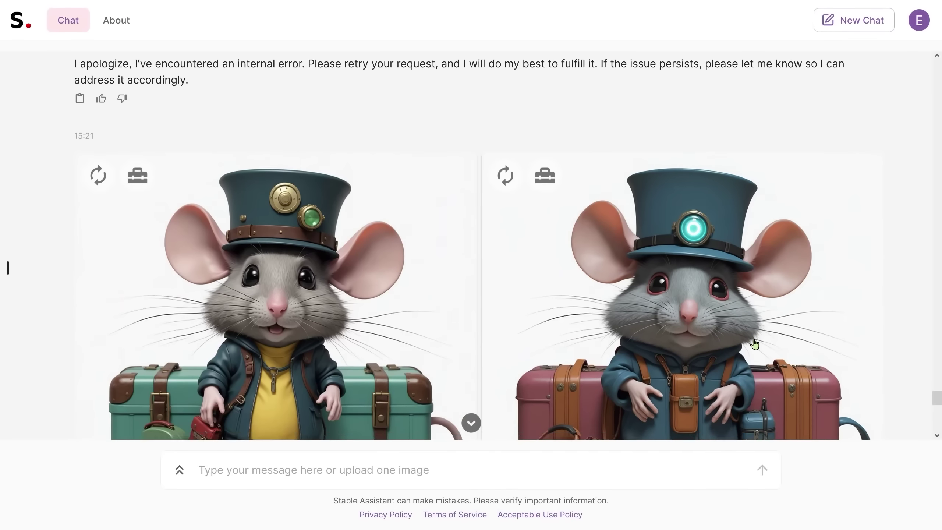
scroll(499, 339, down, 4)
scroll(326, 327, up, 2)
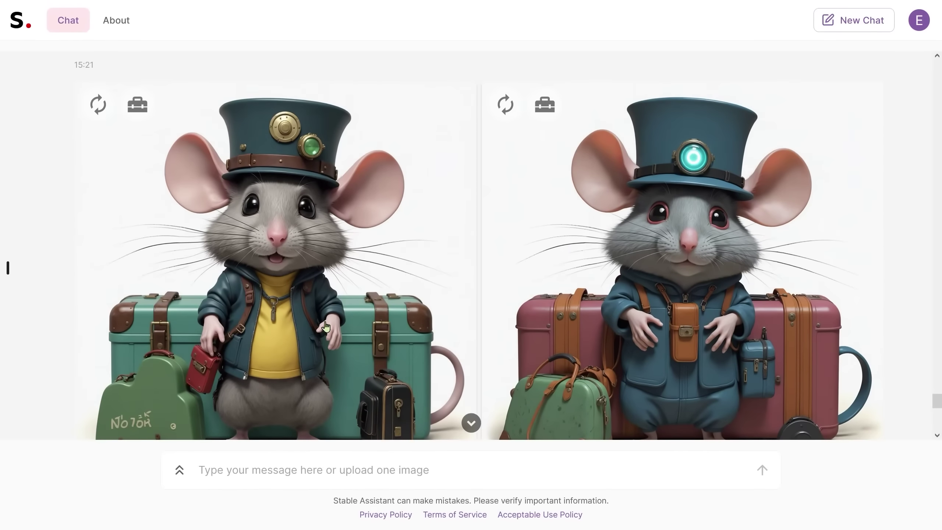
scroll(325, 326, up, 2)
scroll(321, 327, down, 2)
- Find the earlier mouse pair with the black piano in the chat and view both images
scroll(466, 334, up, 15)
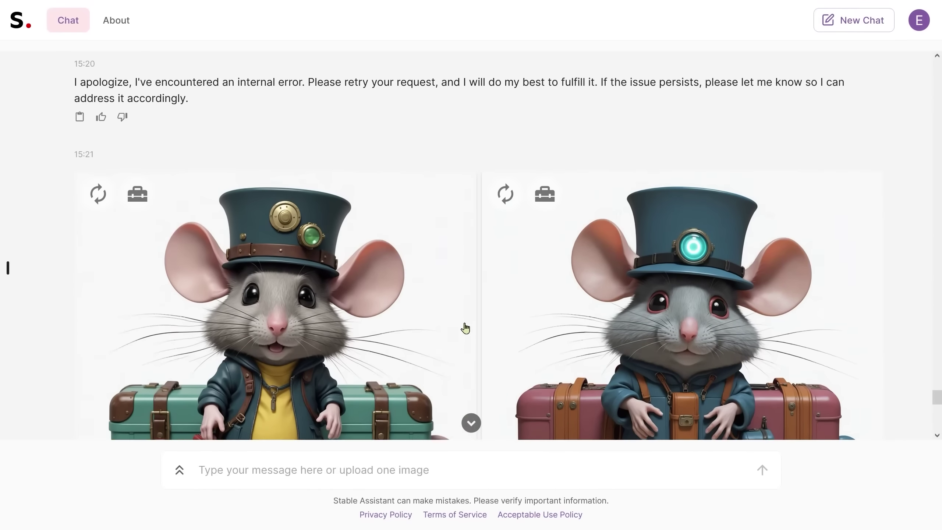
scroll(467, 357, up, 16)
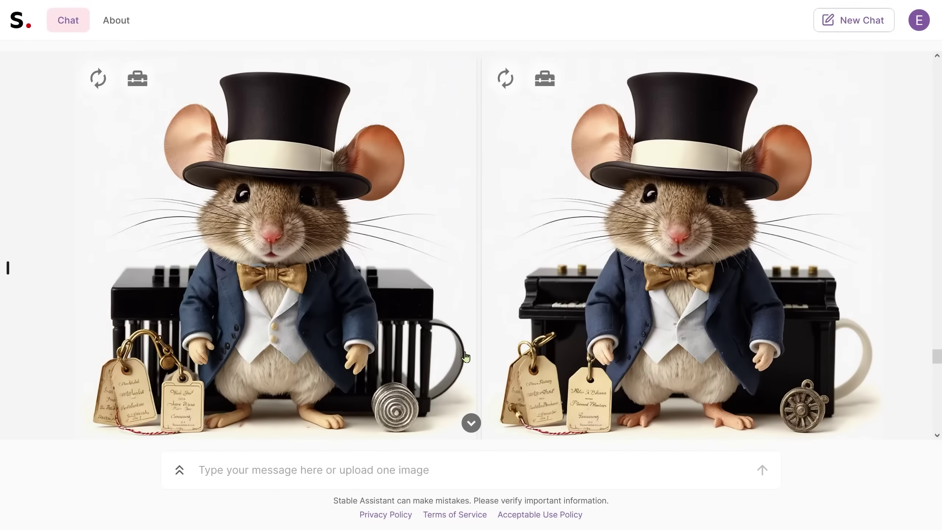
scroll(465, 357, down, 6)
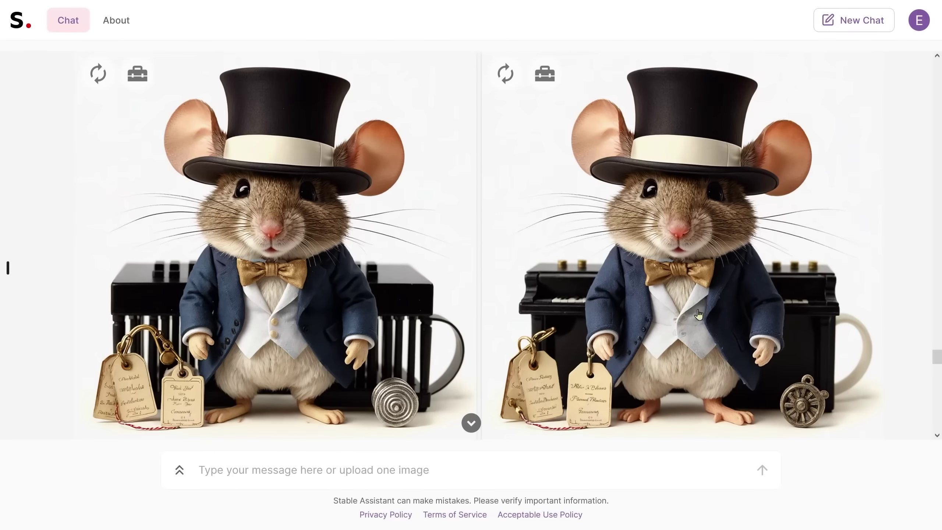
- Go back through the chat to the red-hatted hummingbird pair and view both images
scroll(362, 336, up, 12)
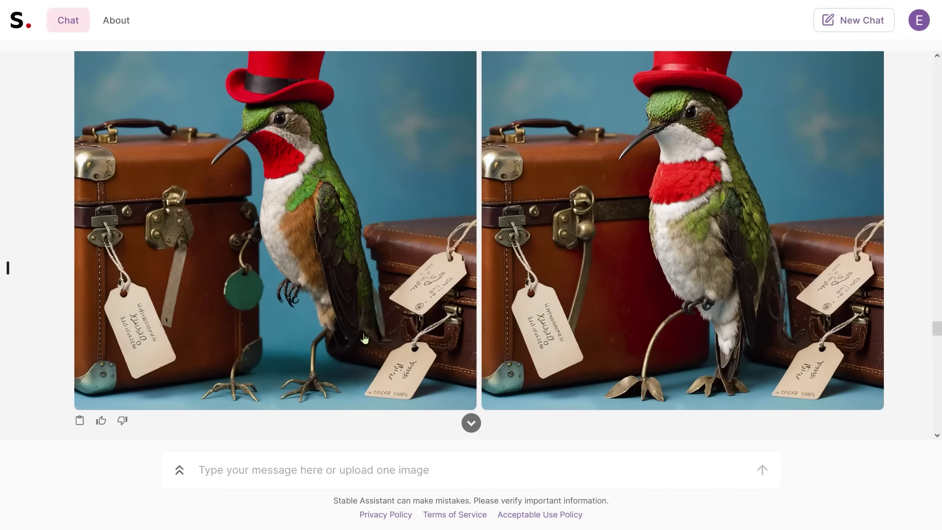
scroll(364, 339, up, 2)
scroll(364, 338, down, 2)
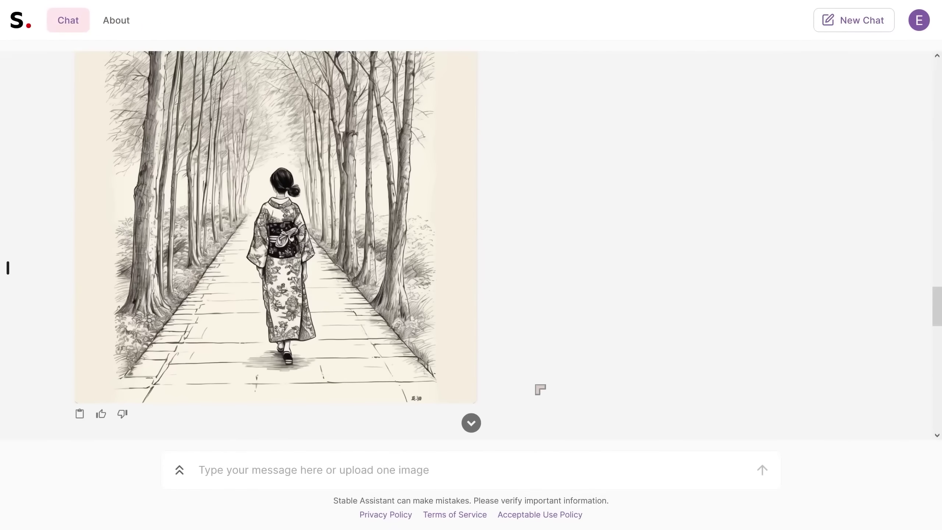
- Look over the 15:32 pencil sketch of the kimono woman, the start of the 15:33 image below it, and the sketch's prompt
scroll(541, 375, up, 2)
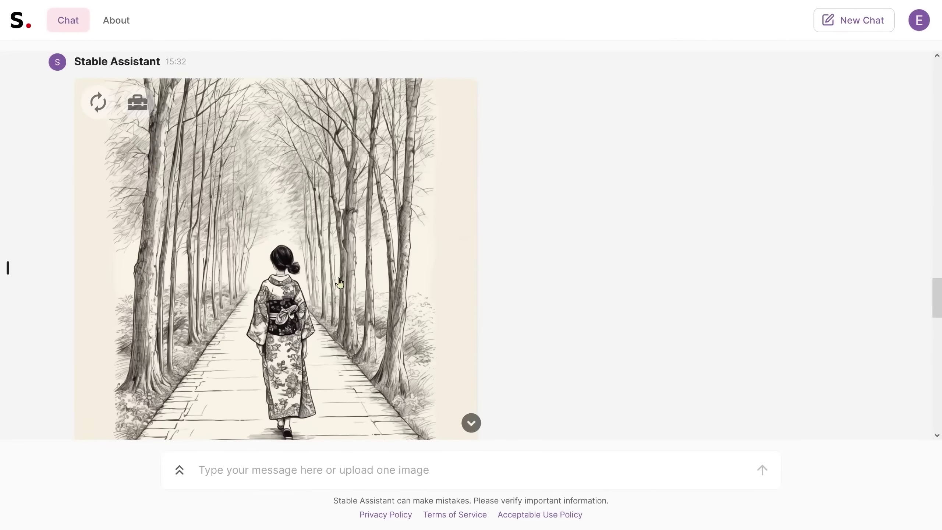
scroll(437, 238, down, 3)
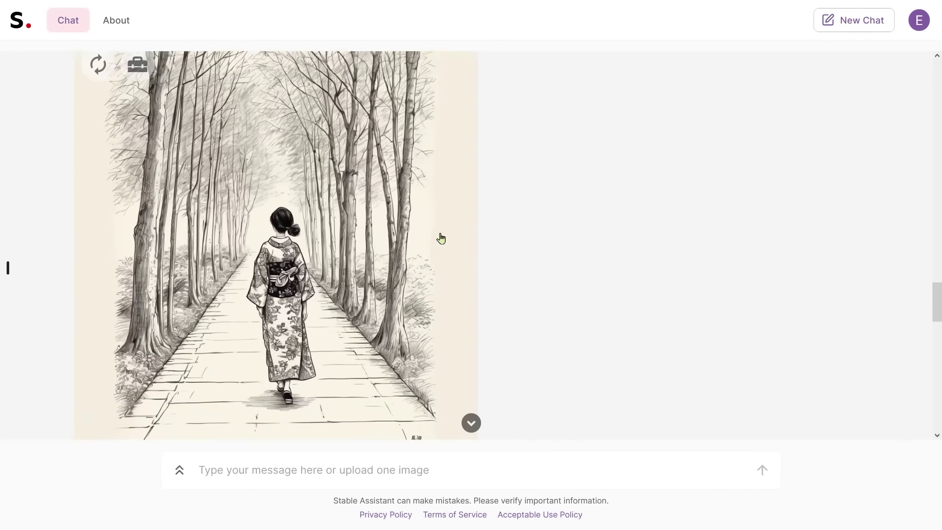
scroll(552, 278, down, 10)
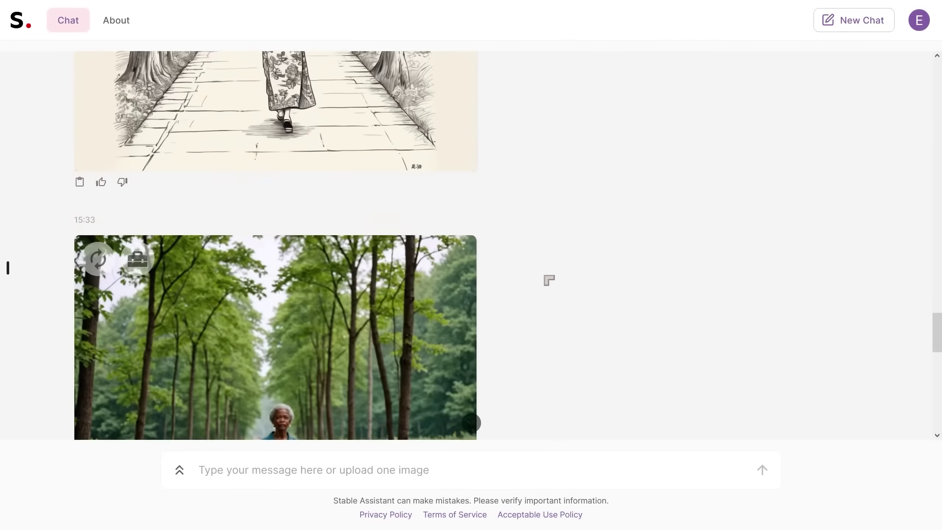
scroll(351, 246, up, 10)
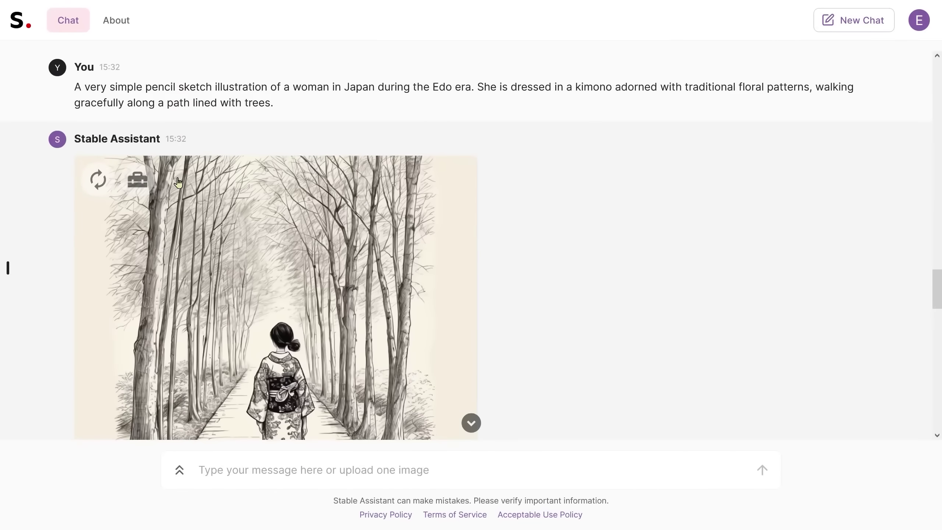
- Open Sketch to image for the 15:32 pencil sketch, read the guidance under the prompt, and close it without generating
click(137, 179)
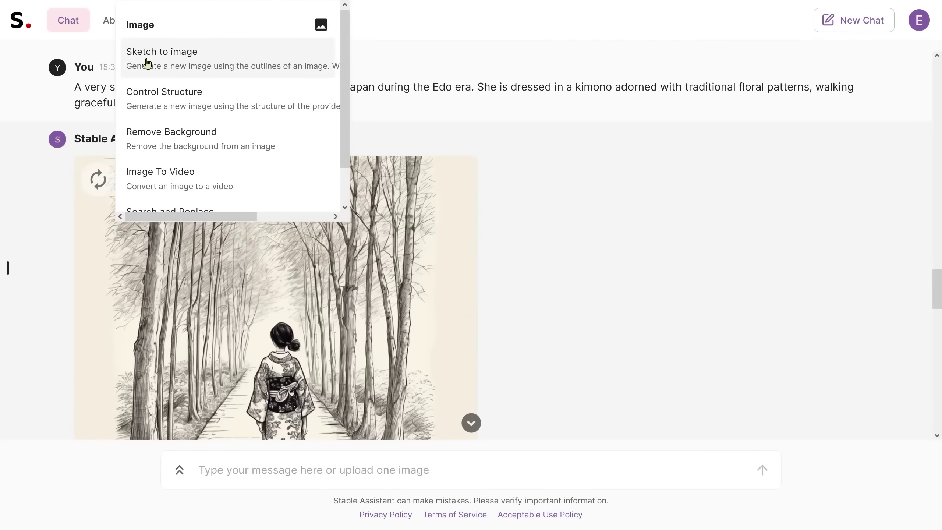
click(181, 61)
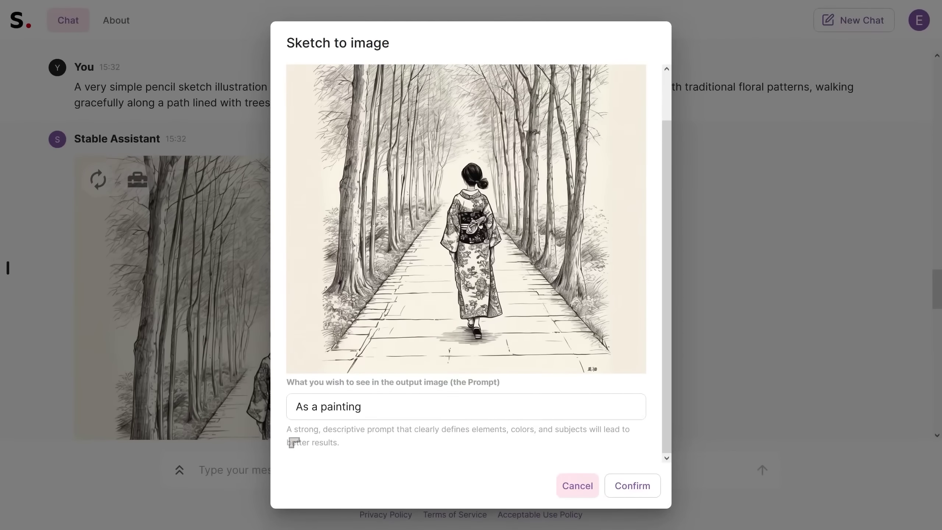
drag(290, 432, 335, 443)
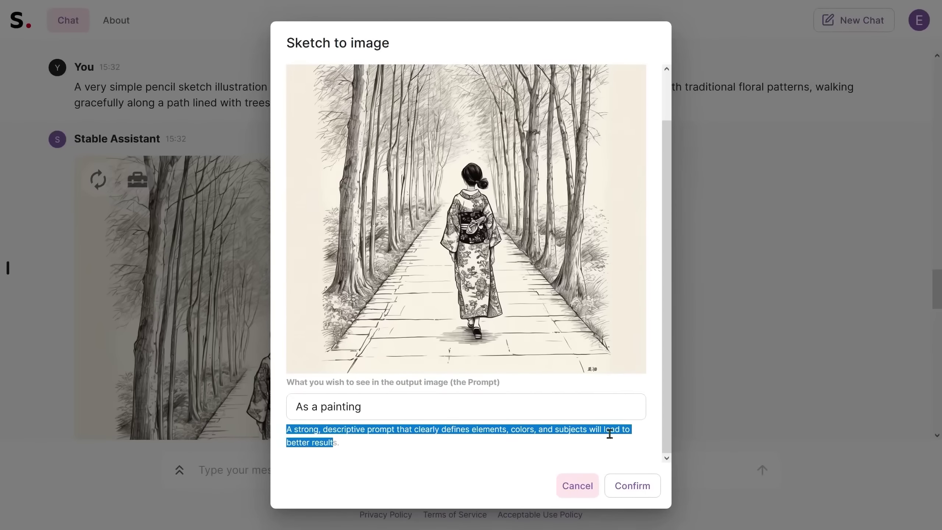
click(413, 445)
drag(338, 442, 288, 435)
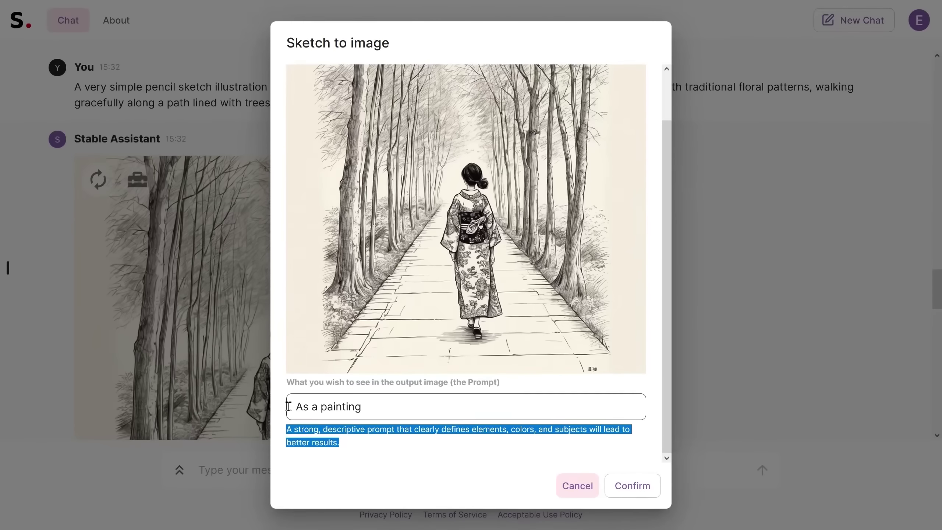
click(571, 485)
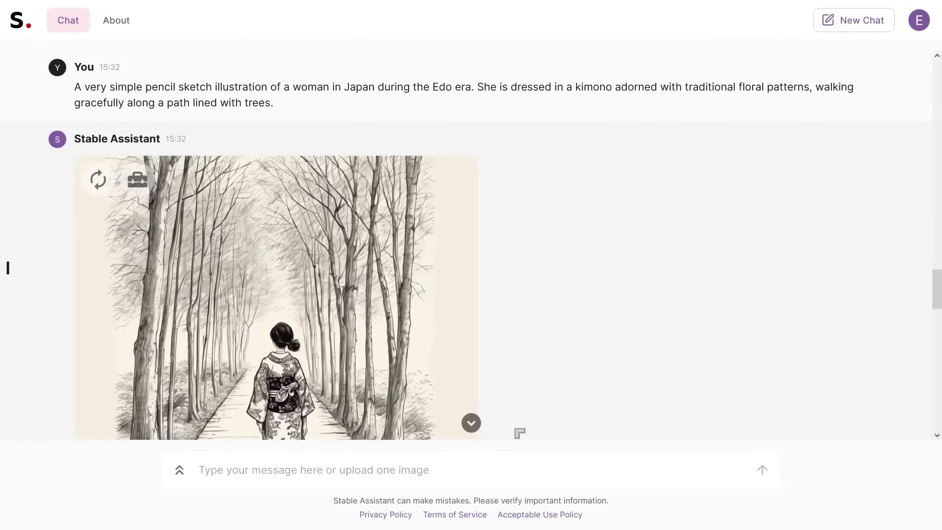
- Enlarge the 15:33 image of the woman in the teal dress and examine it from treetops to shoes, then close it
scroll(368, 332, down, 10)
scroll(373, 336, down, 4)
click(326, 317)
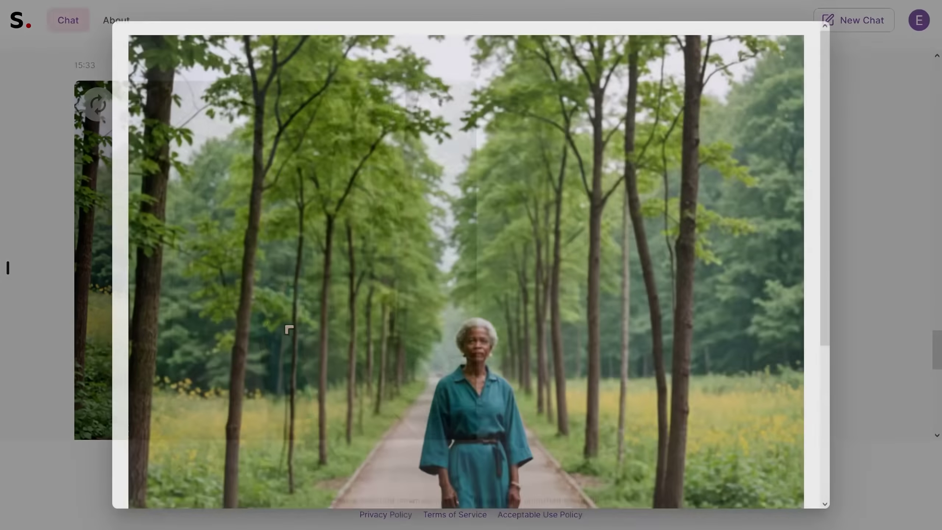
scroll(456, 345, down, 2)
scroll(568, 342, down, 2)
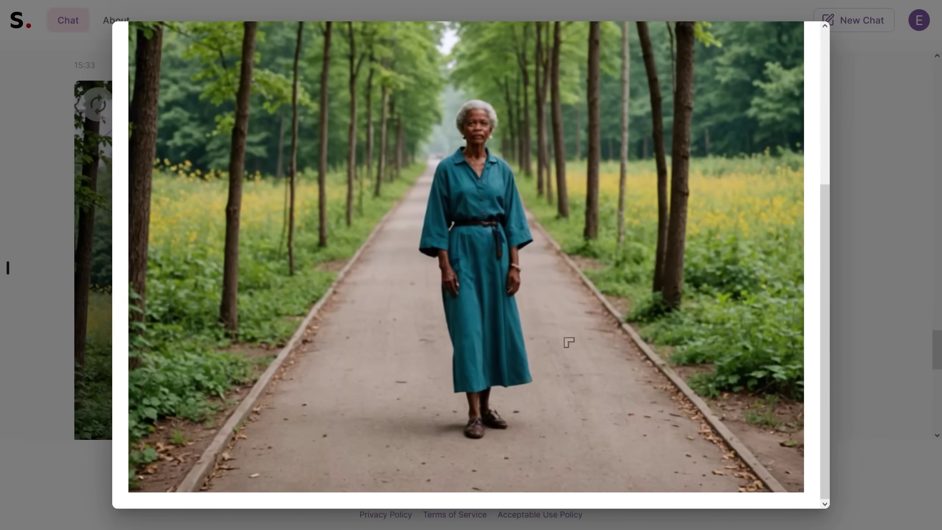
scroll(565, 345, up, 2)
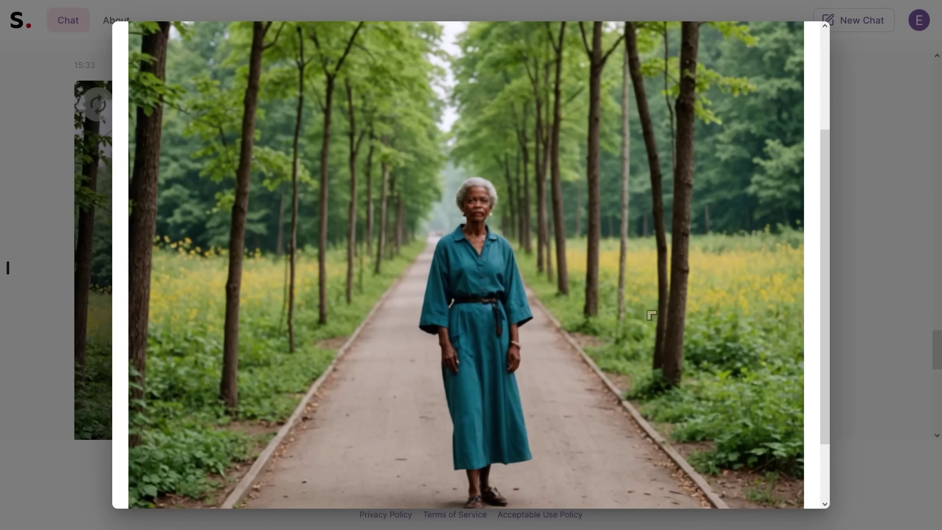
scroll(646, 312, up, 4)
scroll(600, 261, down, 4)
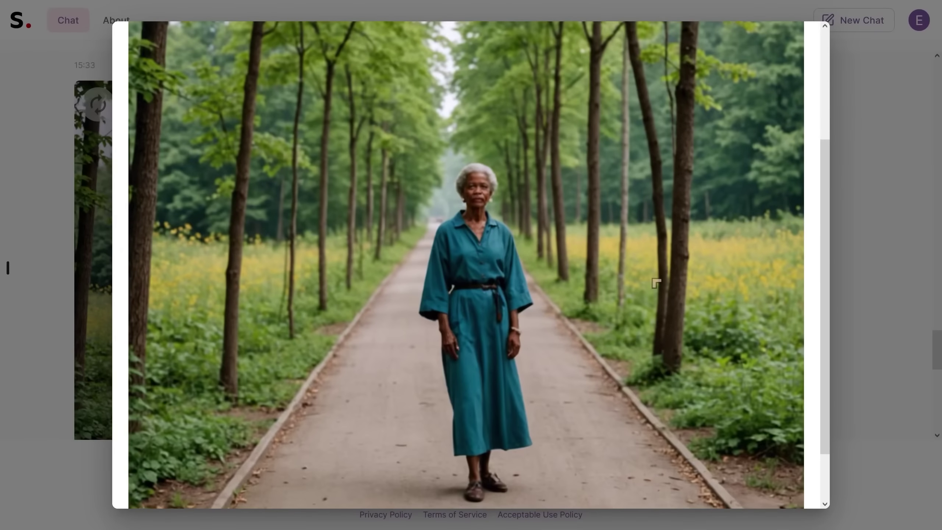
scroll(659, 279, down, 2)
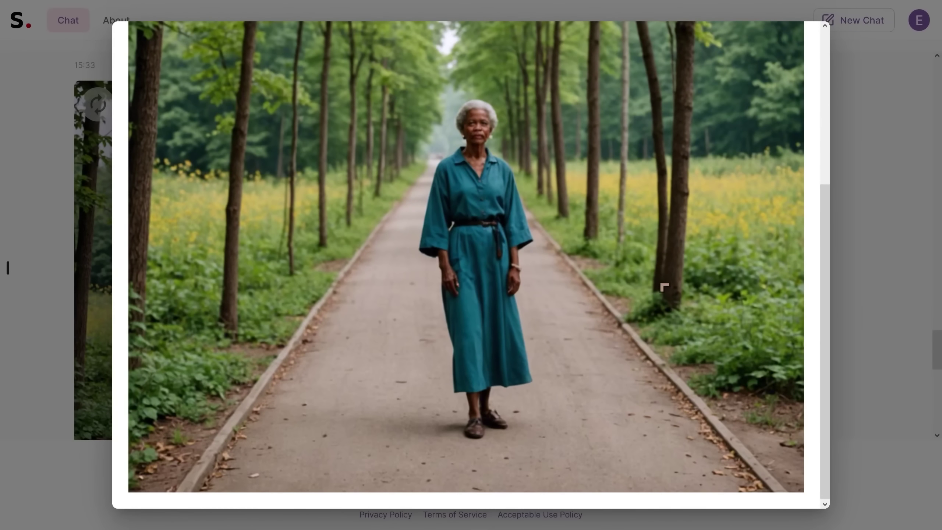
scroll(663, 287, up, 2)
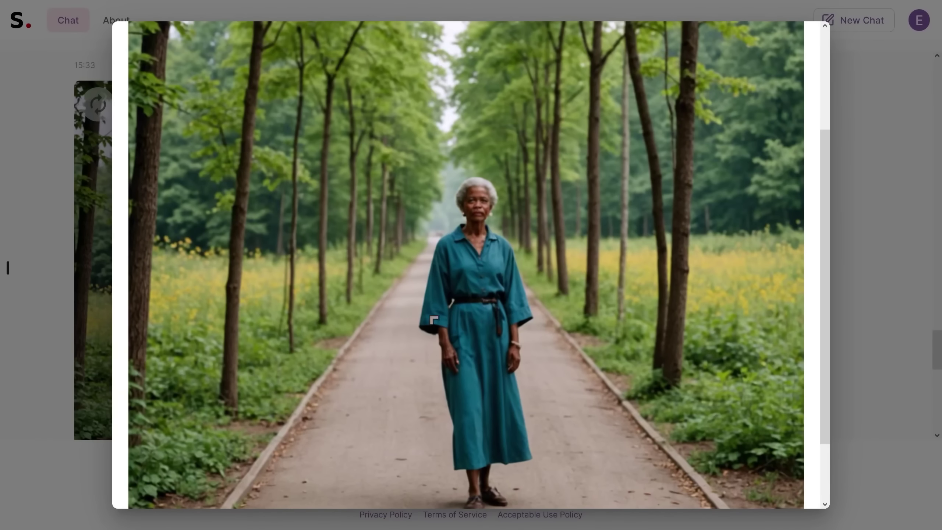
click(847, 369)
- Find the earlier 15:30 cherry blossom street illustration and view it together with the request above it
scroll(473, 359, up, 15)
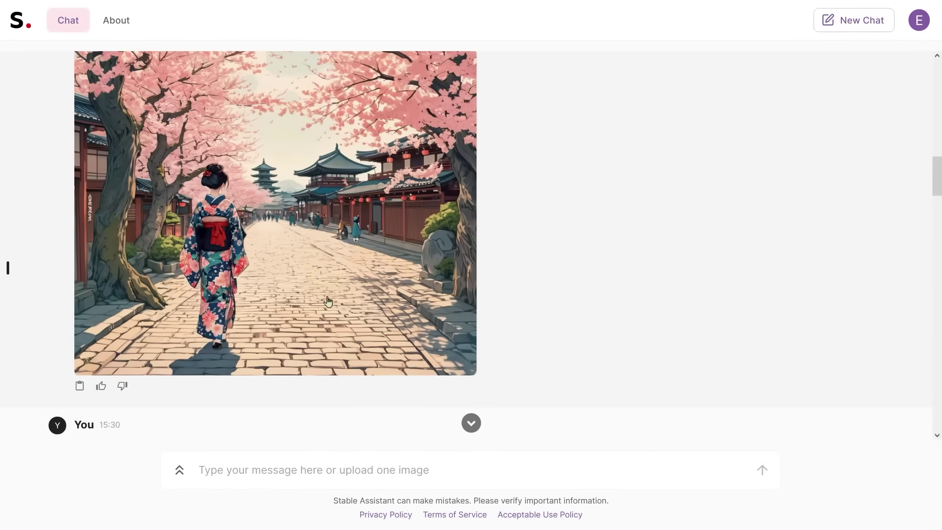
scroll(397, 333, up, 2)
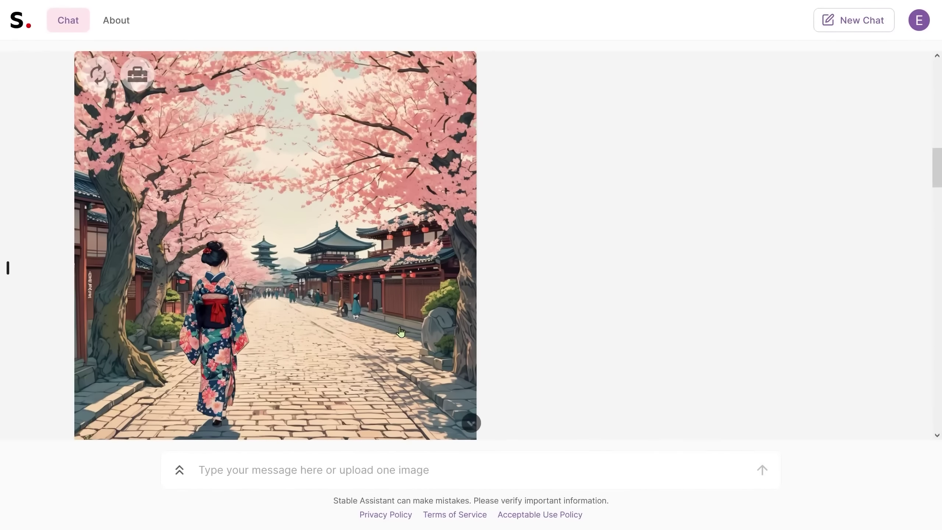
scroll(400, 331, up, 2)
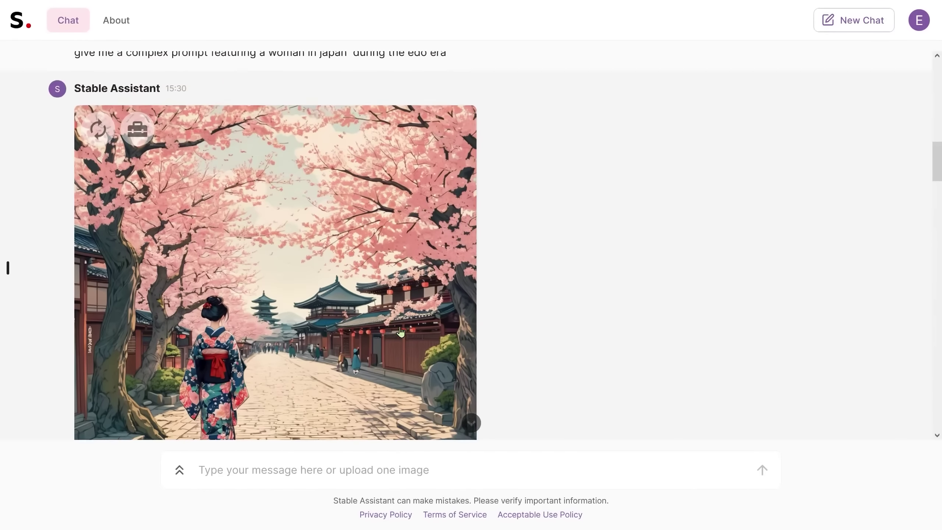
scroll(401, 331, down, 4)
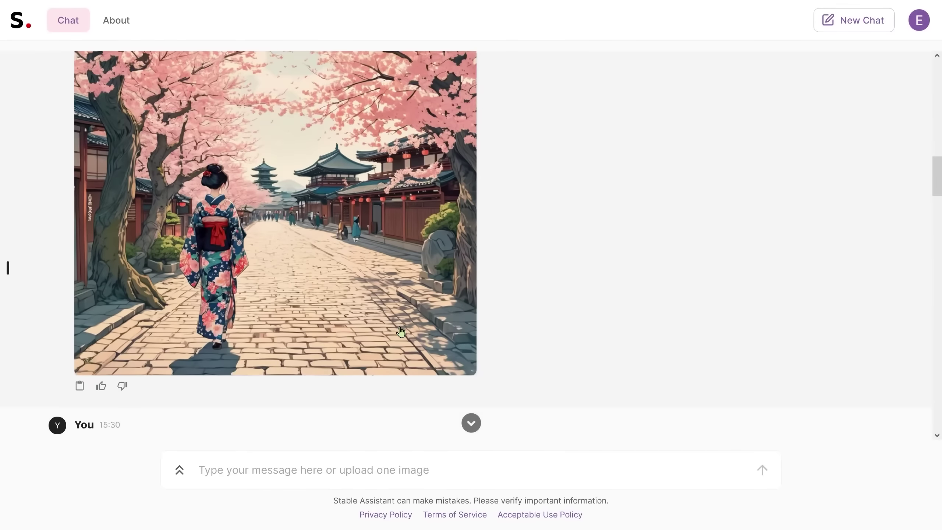
scroll(400, 331, up, 2)
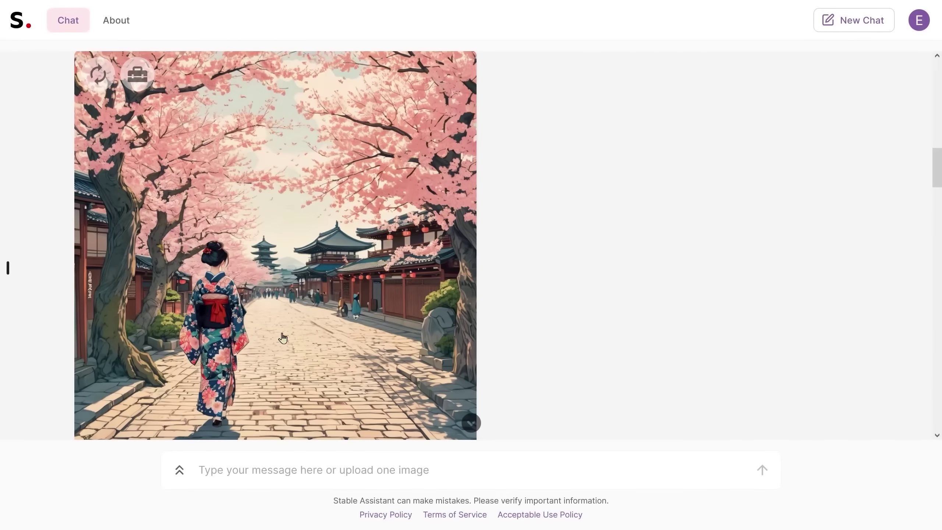
- Enlarge the 15:30 cherry blossom illustration, examine the kimono woman and the street down to the paving, and close it
click(271, 322)
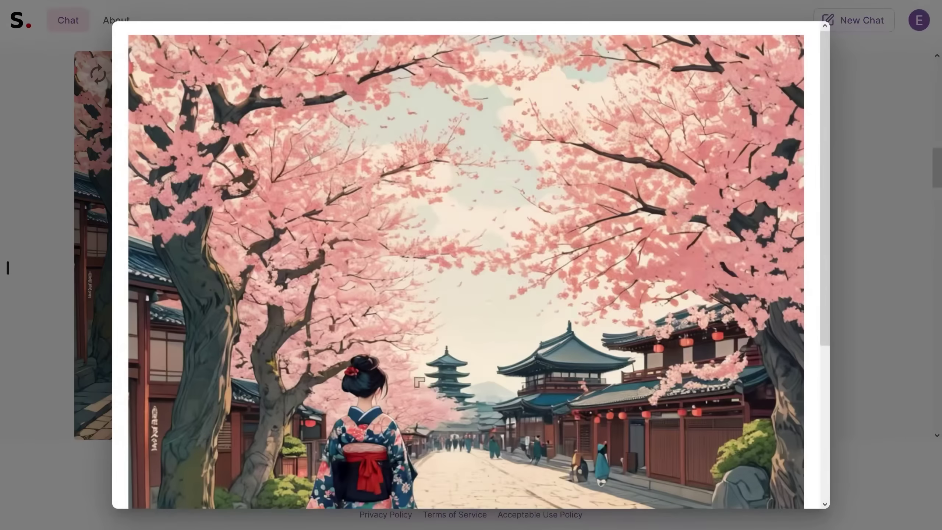
scroll(456, 372, down, 5)
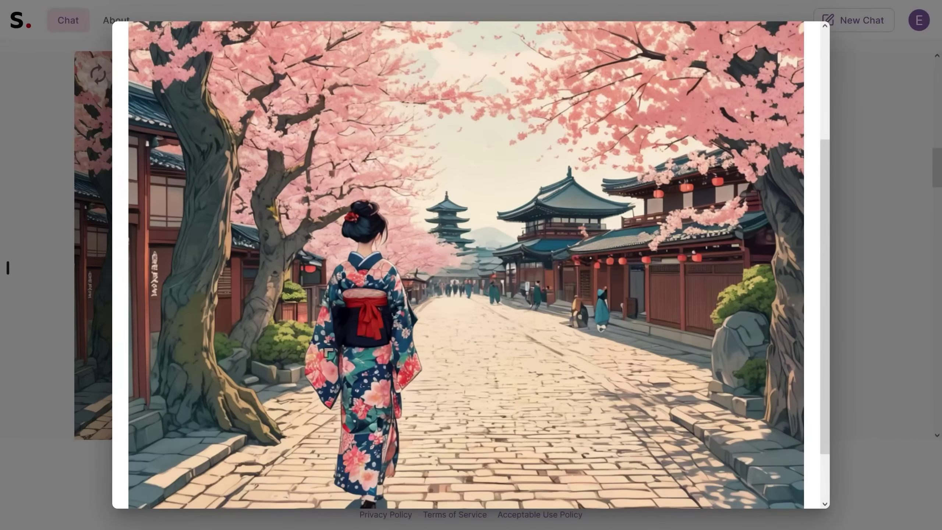
scroll(447, 378, down, 2)
scroll(472, 247, up, 2)
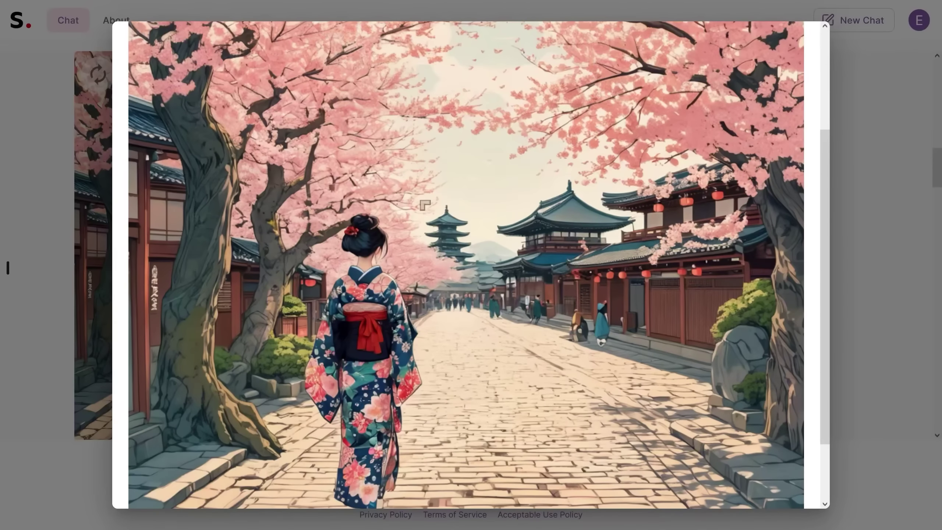
scroll(338, 237, down, 2)
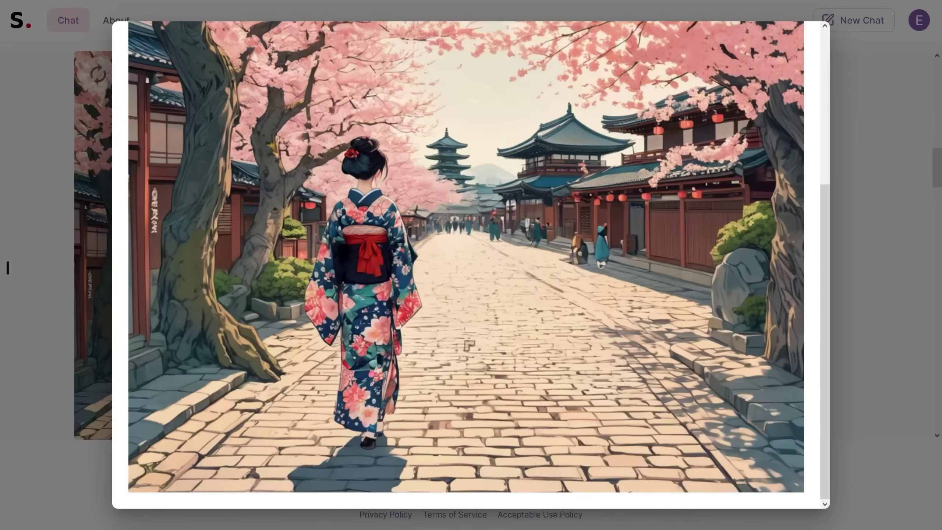
click(856, 369)
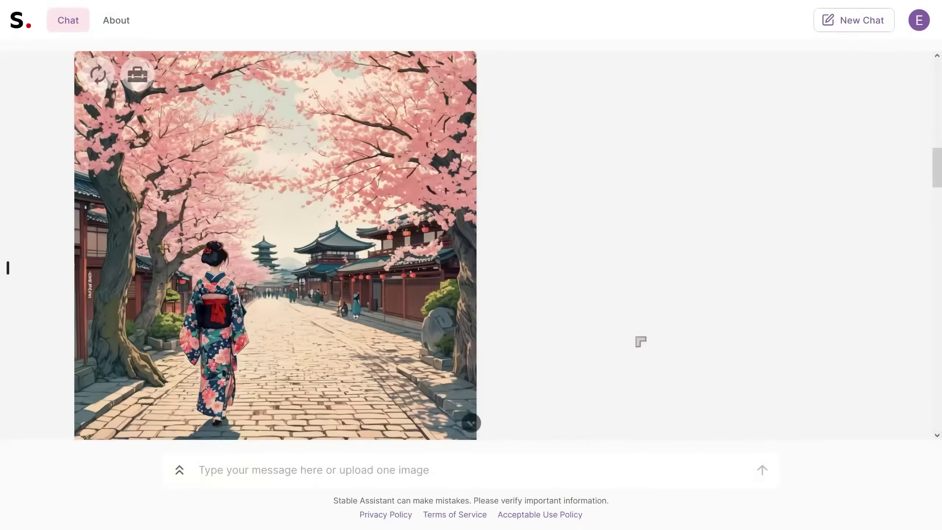
- Return to the 15:32 pencil sketch and compare it with the 15:33 image generated below it
scroll(444, 297, down, 5)
scroll(421, 313, down, 10)
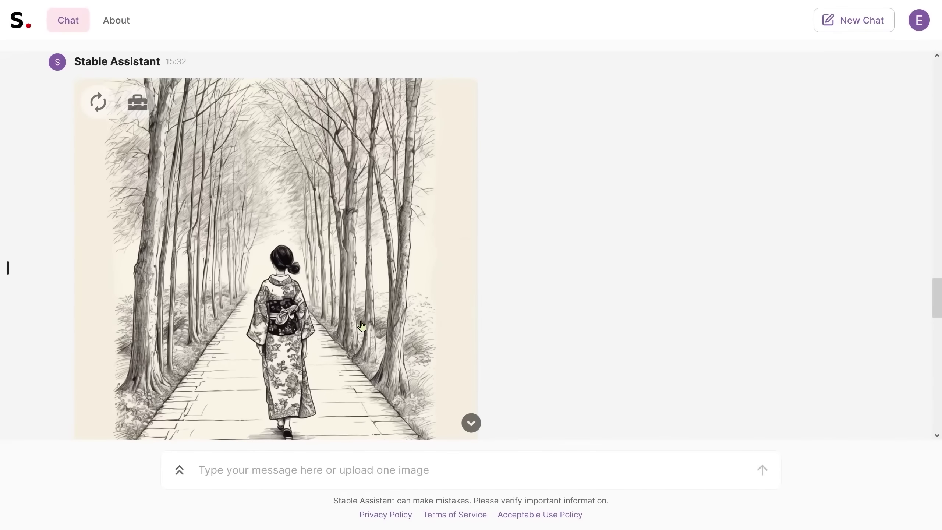
scroll(356, 336, down, 2)
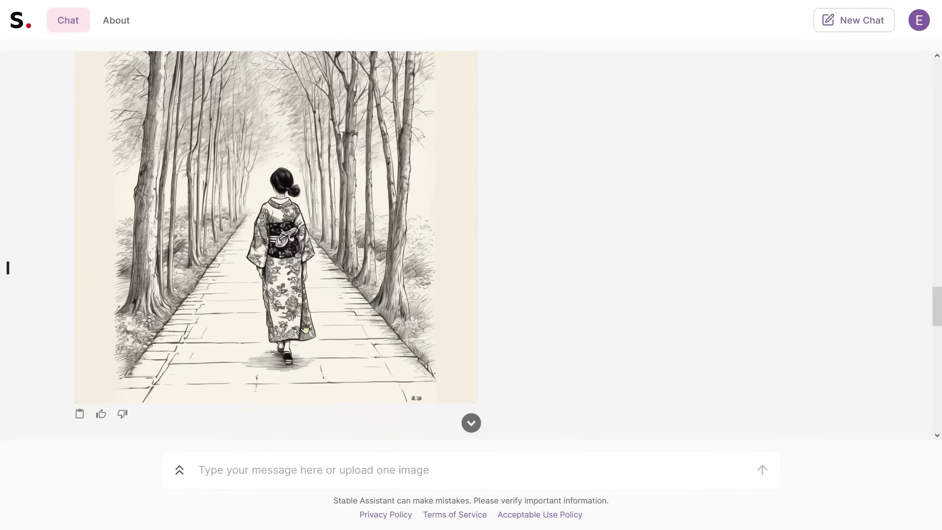
scroll(357, 324, up, 1)
scroll(358, 324, up, 2)
scroll(361, 325, down, 12)
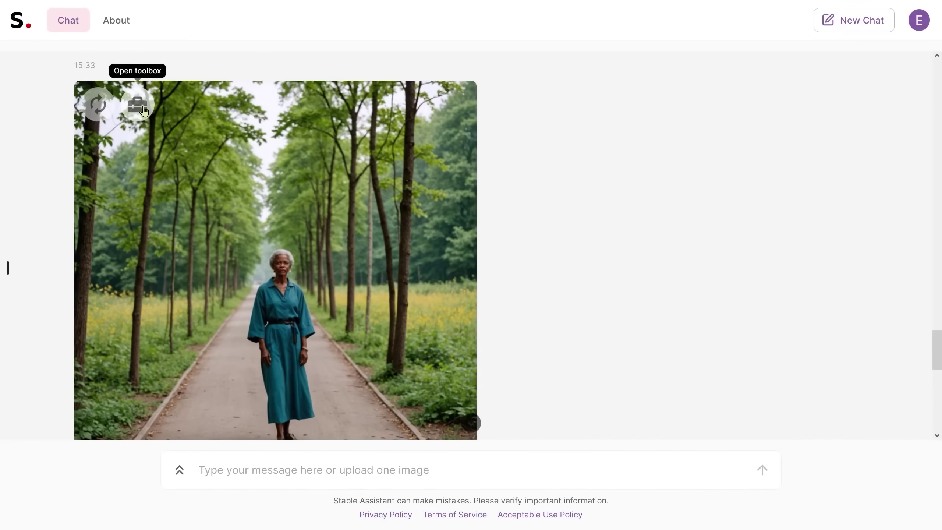
- Check the toolbox of the 15:33 teal-dress image without choosing a tool, and view the image enlarged once more
click(137, 105)
click(410, 181)
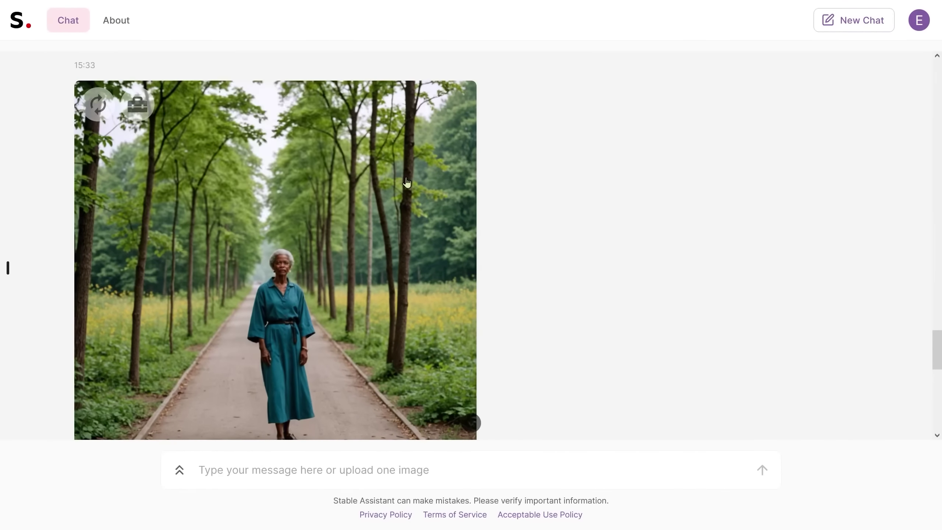
click(315, 320)
scroll(417, 334, up, 2)
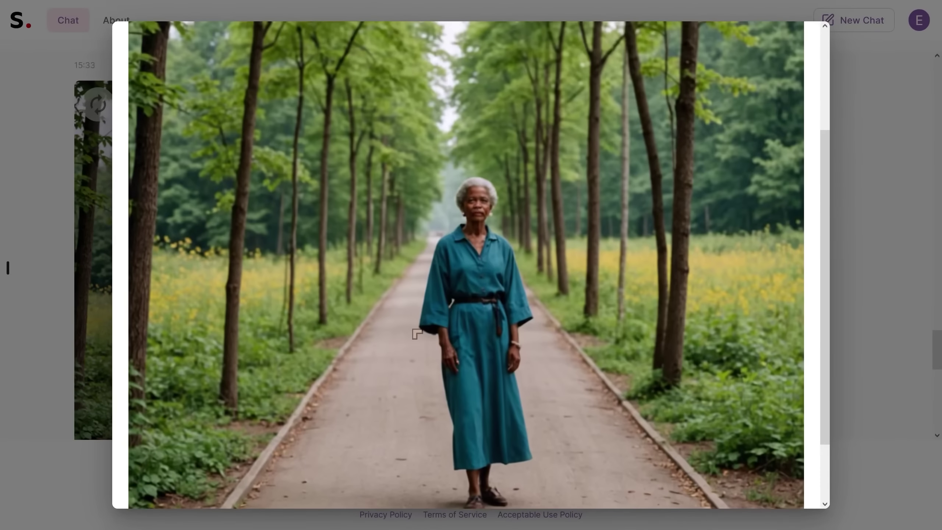
click(863, 328)
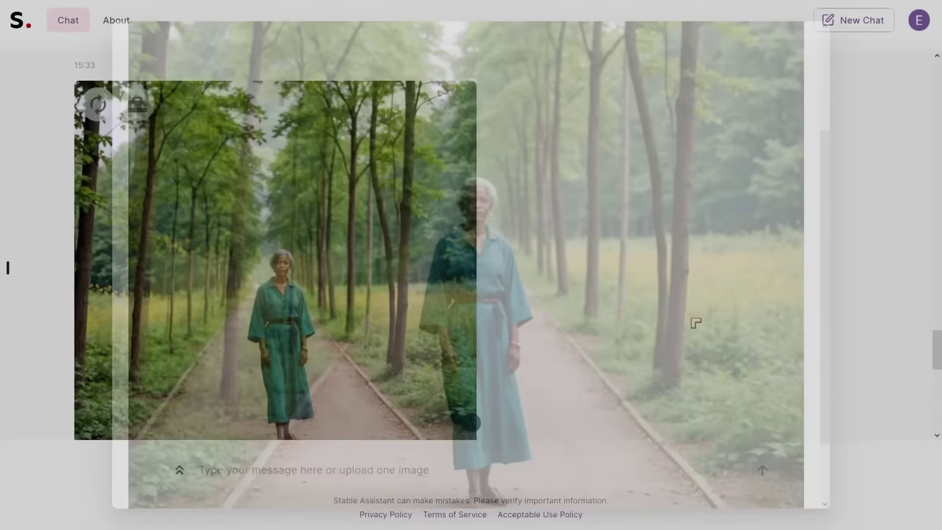
- Go back to the 15:31 reply and review its detailed Edo-era prompt alongside the simple pencil sketch prompt below it
scroll(369, 275, up, 15)
scroll(368, 274, up, 3)
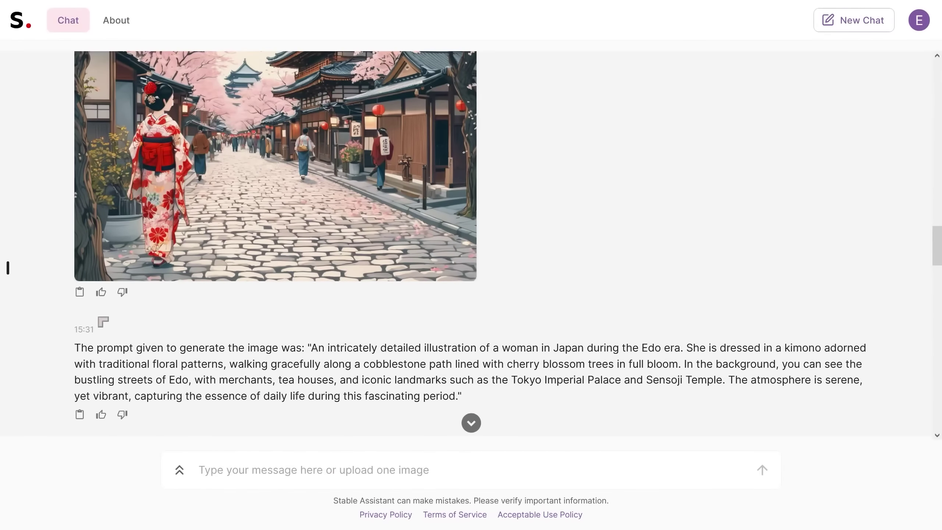
scroll(332, 378, down, 6)
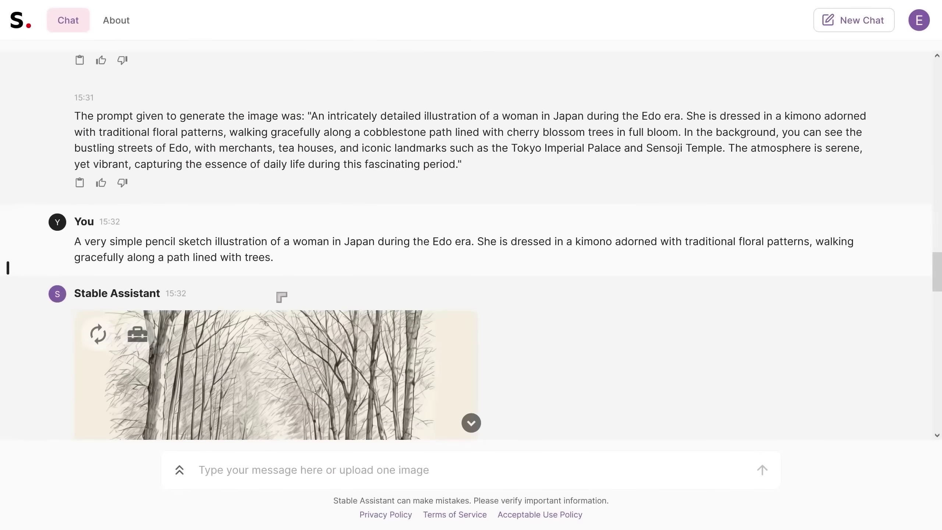
- Look back at the 15:30 cherry blossom illustration and highlight the question "what was your prompt" beneath it
scroll(241, 285, up, 11)
scroll(208, 278, down, 8)
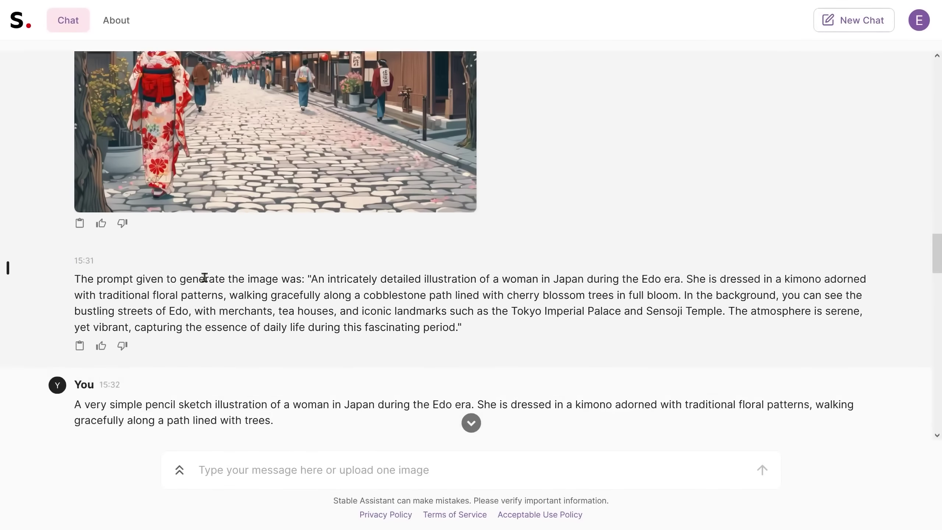
scroll(330, 300, up, 8)
scroll(330, 299, up, 13)
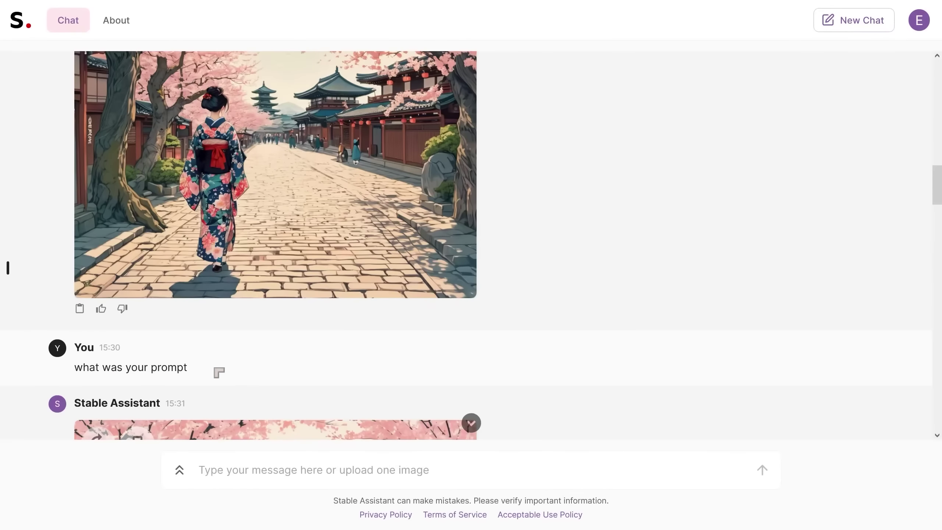
drag(237, 372, 75, 367)
scroll(271, 351, down, 16)
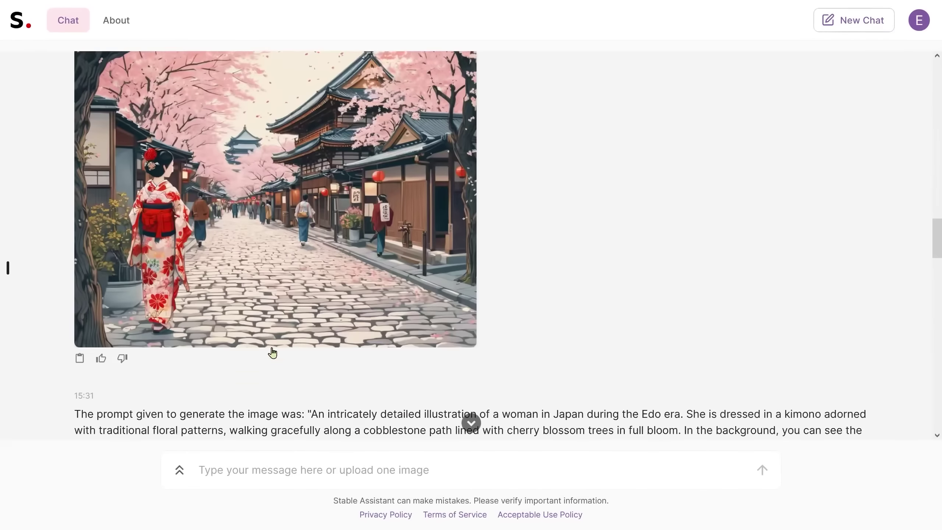
- Highlight the full 15:31 prompt reply, then compare its illustration with the 15:33 teal-dress and blue-kimono images
drag(74, 268, 480, 337)
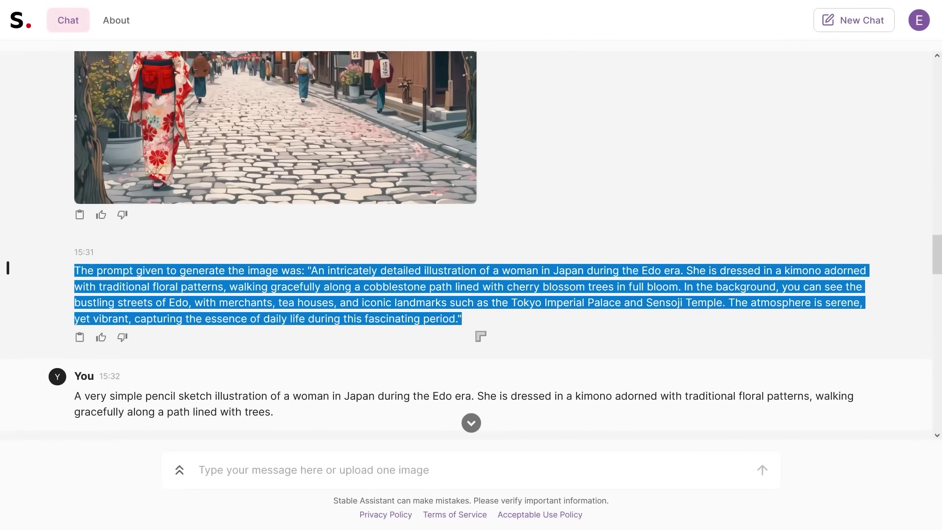
scroll(377, 243, up, 5)
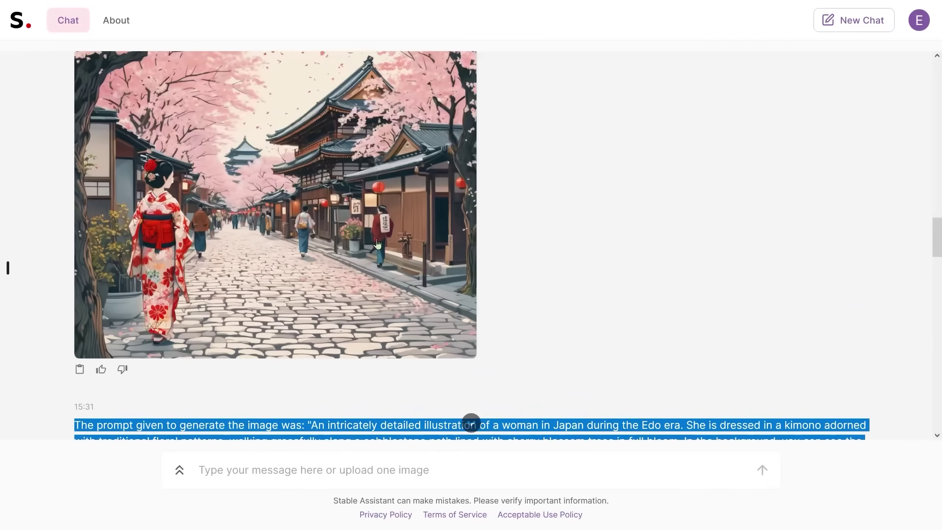
scroll(571, 307, down, 20)
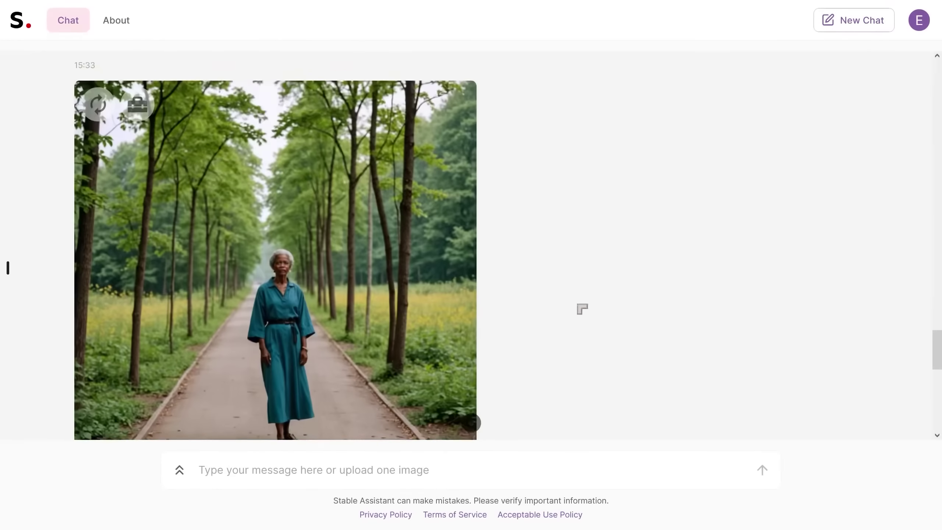
scroll(575, 316, down, 5)
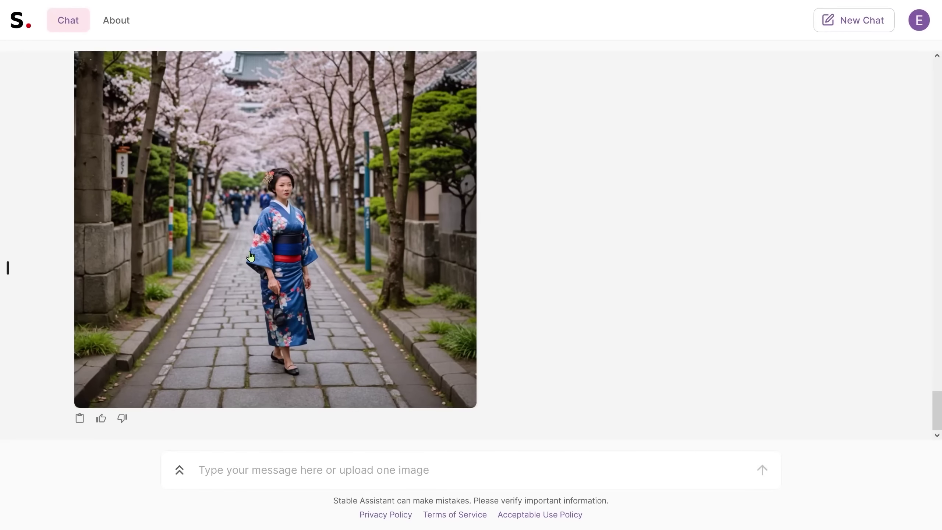
- Return to the 15:31 prompt and highlight the words "intricately detailed illustration" in it
scroll(367, 279, up, 15)
scroll(245, 332, down, 2)
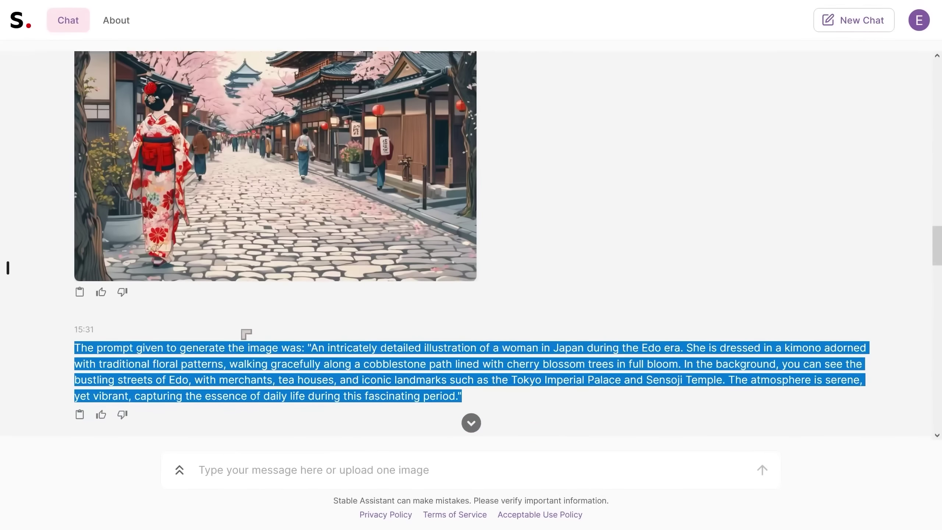
click(246, 327)
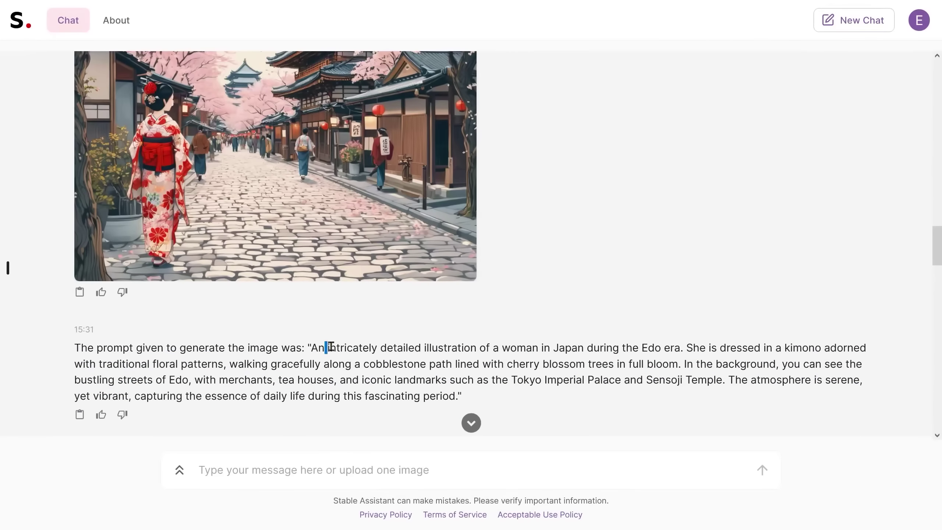
drag(331, 346, 471, 350)
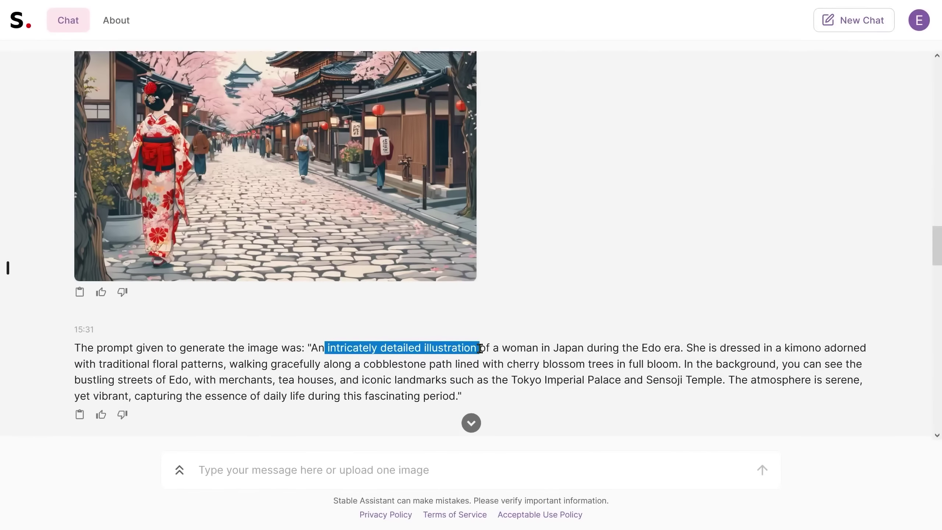
click(667, 280)
- Enlarge the 15:33 blue-kimono image and examine the woman, the stone path, the background and the blossoming trees
scroll(487, 410, down, 20)
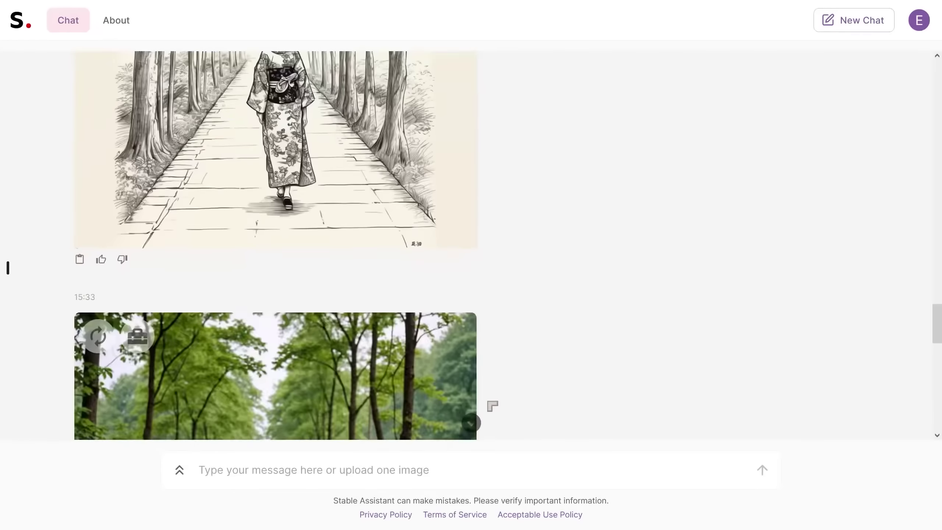
scroll(485, 406, down, 5)
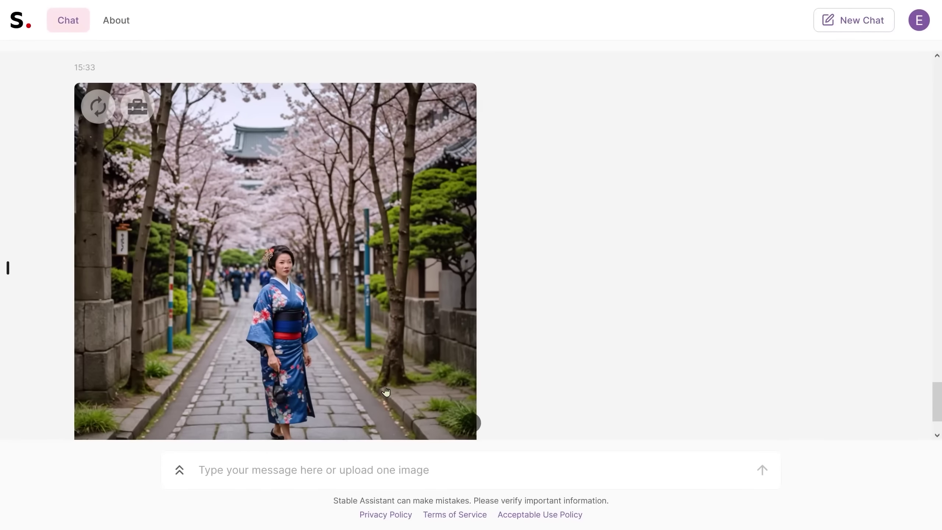
scroll(258, 384, down, 2)
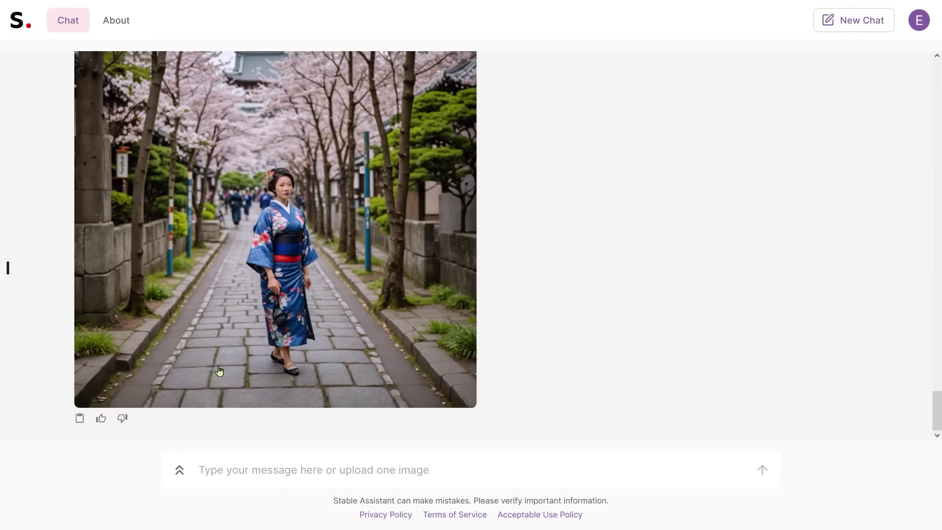
scroll(274, 328, up, 1)
click(277, 334)
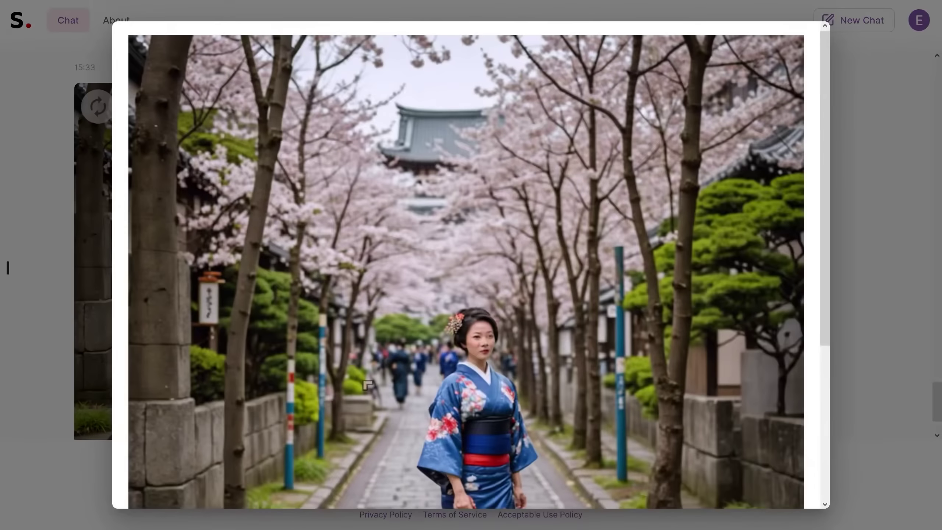
scroll(360, 393, down, 4)
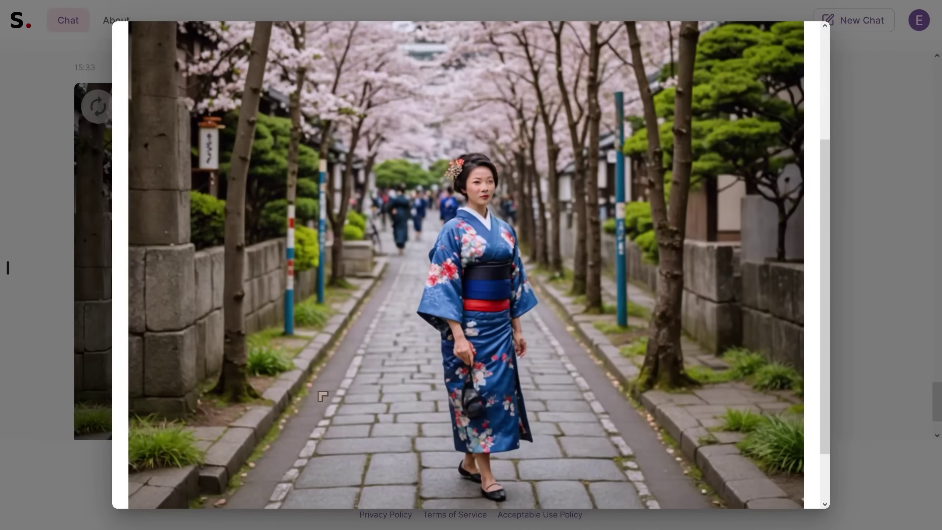
scroll(323, 396, down, 2)
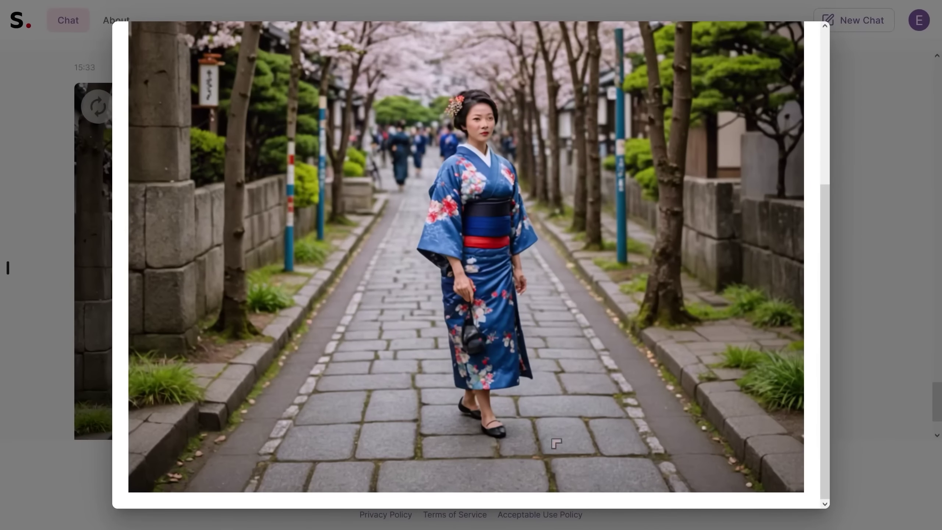
scroll(403, 377, up, 2)
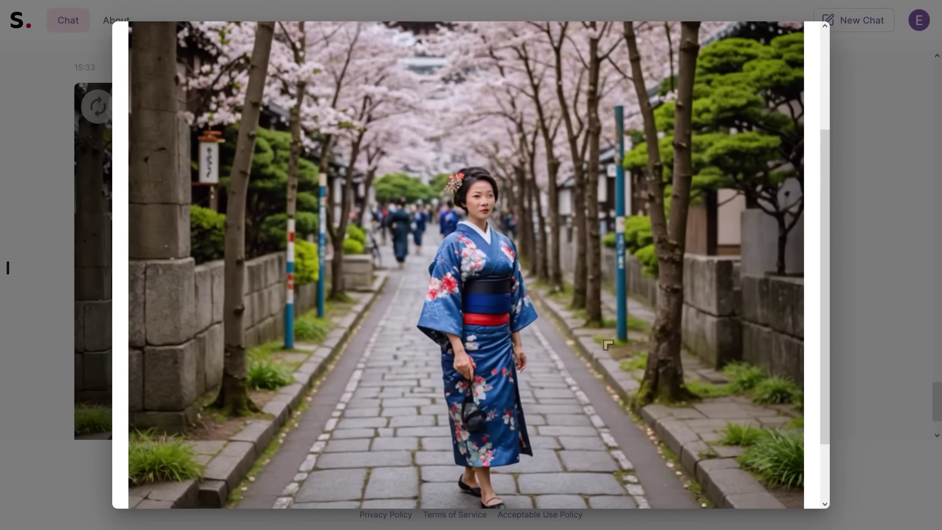
scroll(608, 345, up, 3)
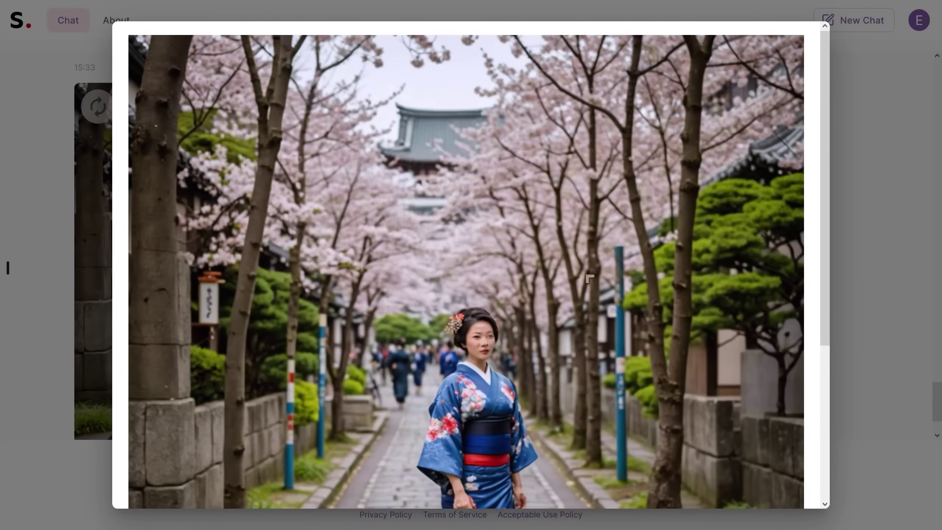
scroll(376, 281, down, 4)
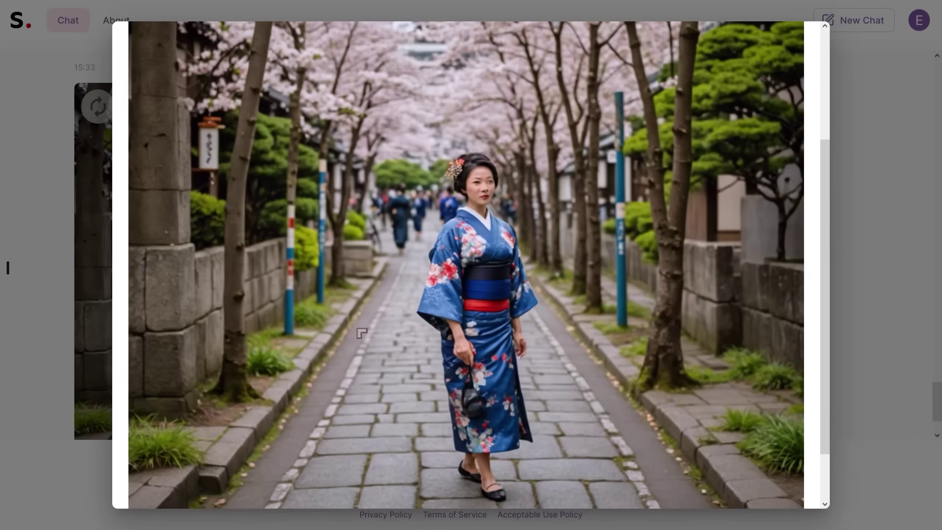
scroll(360, 333, up, 2)
- Start Sketch to image on the 15:32 pencil sketch and replace its prompt with the copied Edo-era description
scroll(409, 299, up, 2)
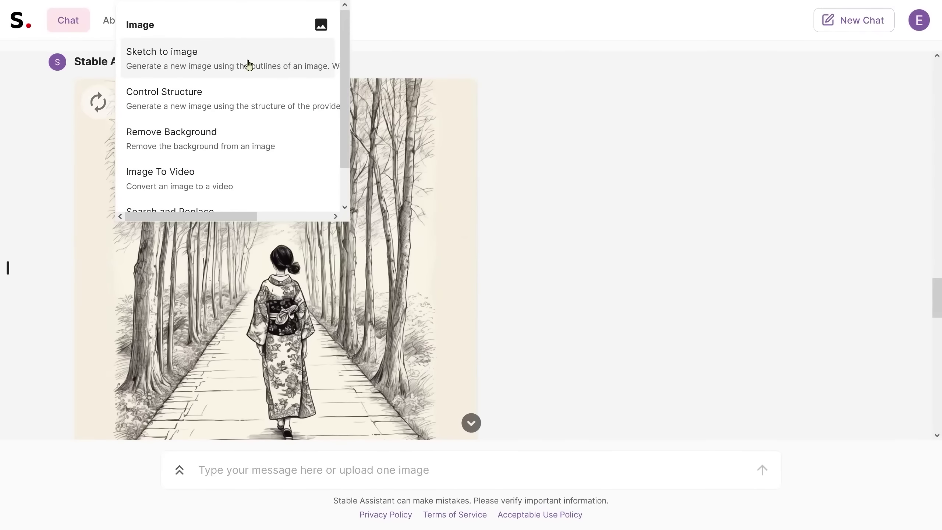
click(209, 65)
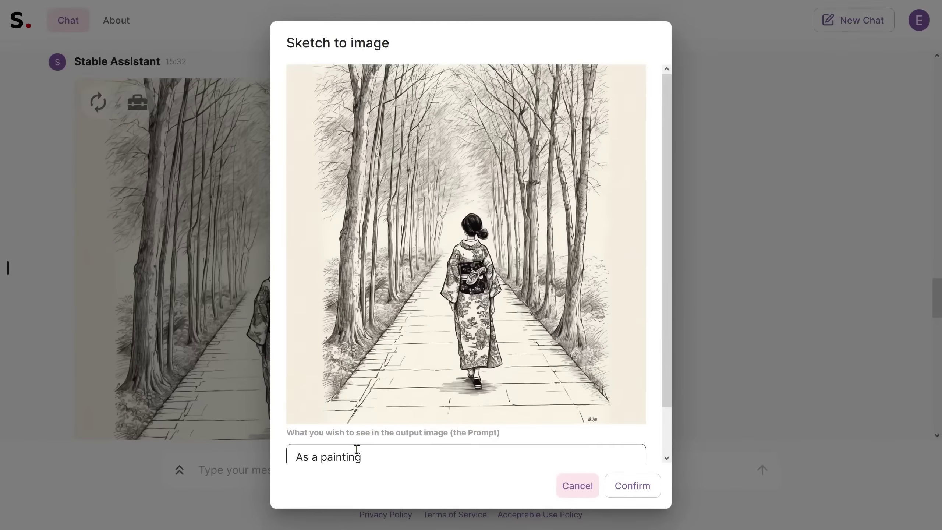
triple_click(348, 458)
key(ctrl+v)
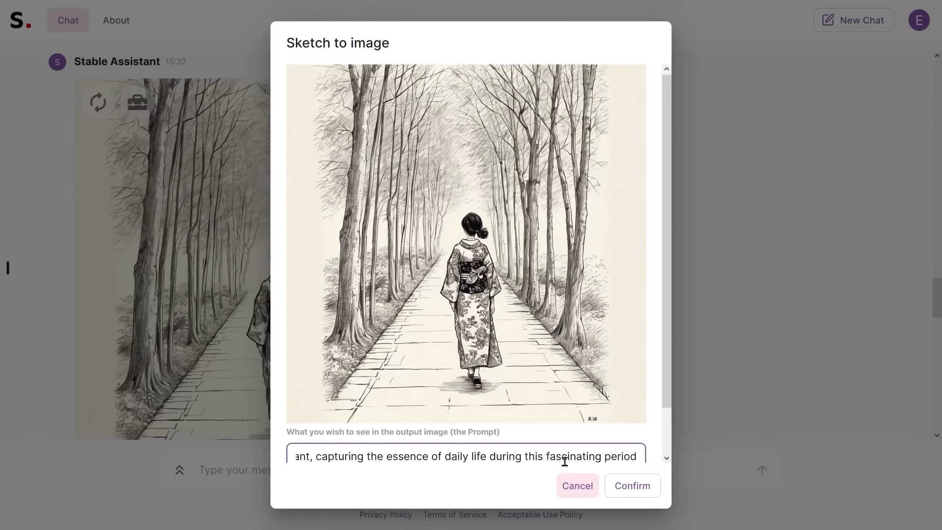
- Reword the opening of the prompt to describe a detailed photograph of a beautiful woman in Japan
key(Home)
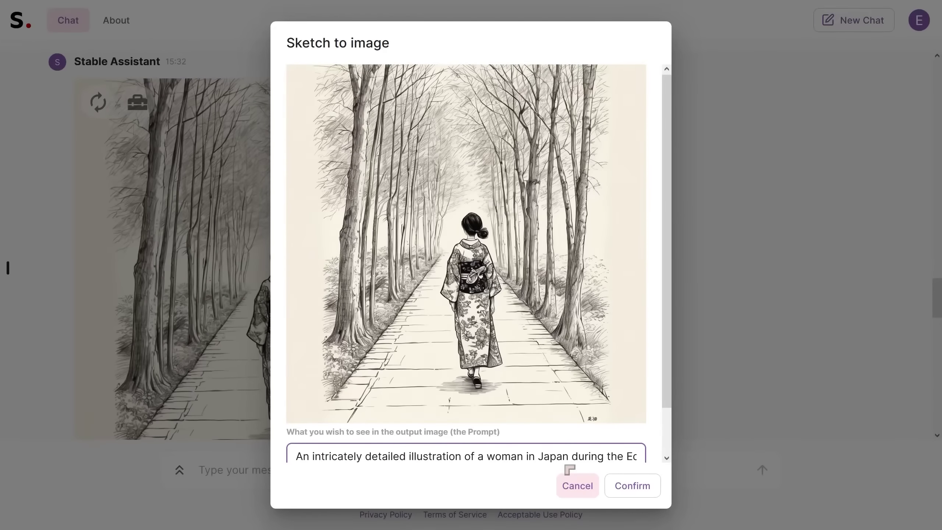
key(ctrl+Right)
key(ctrl+Delete)
key(ctrl+Right)
key(ctrl+Delete)
text(photograph of a )
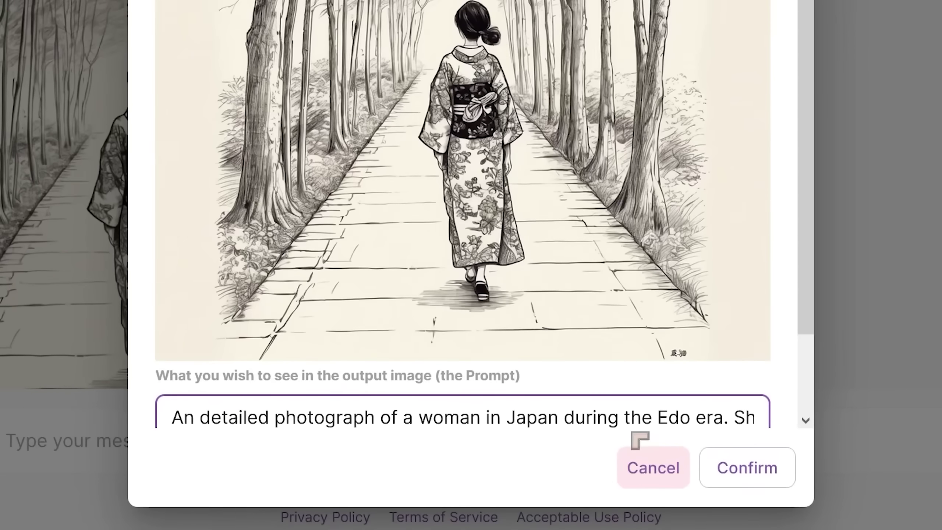
text(beau)
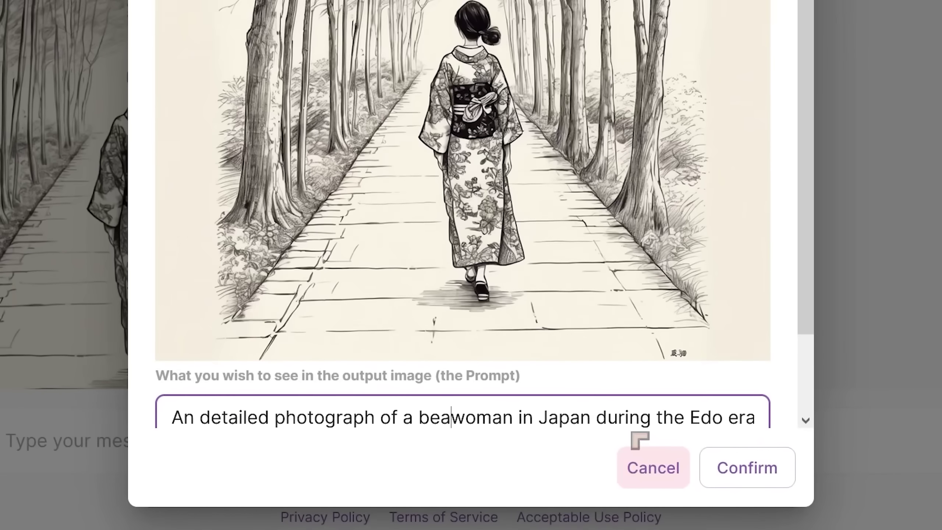
- Add "at night and a beautiful scene unfolds with hanging lanterns lighting the way" to the end of the prompt
key(End)
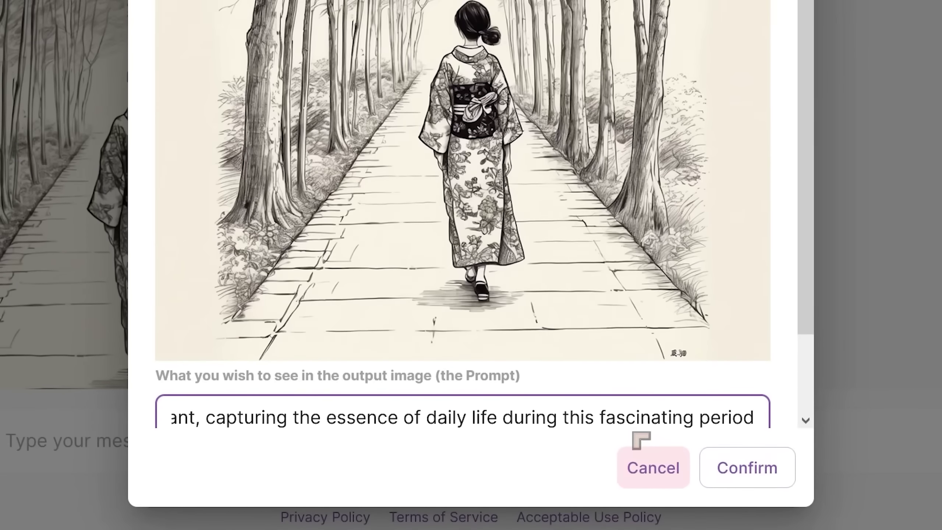
scroll(616, 328, down, 2)
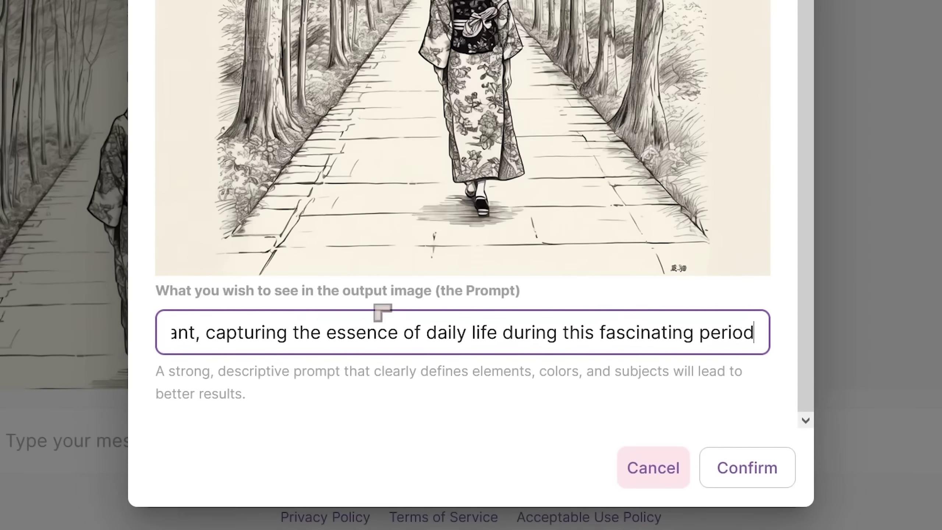
scroll(382, 311, up, 2)
scroll(263, 381, down, 2)
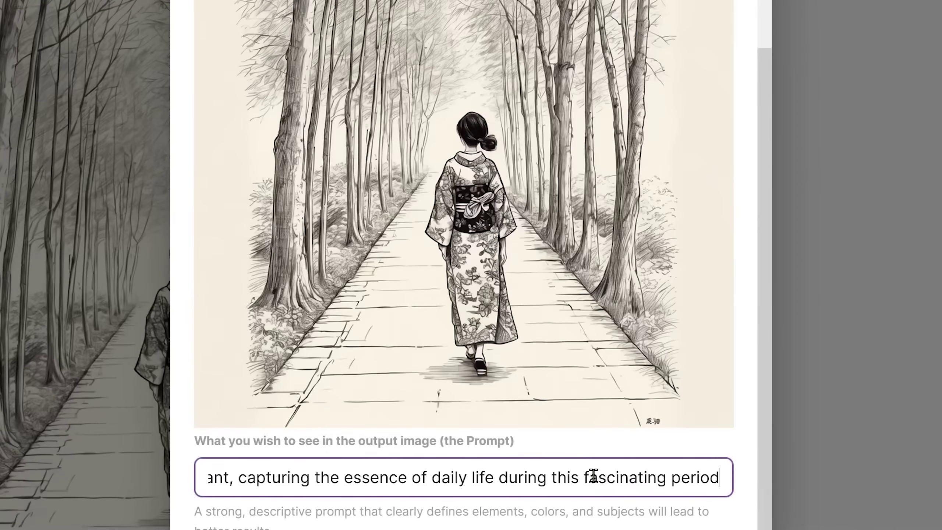
text(at night and a beautiful scene unfolds with hanging lanterns lighting the wa)
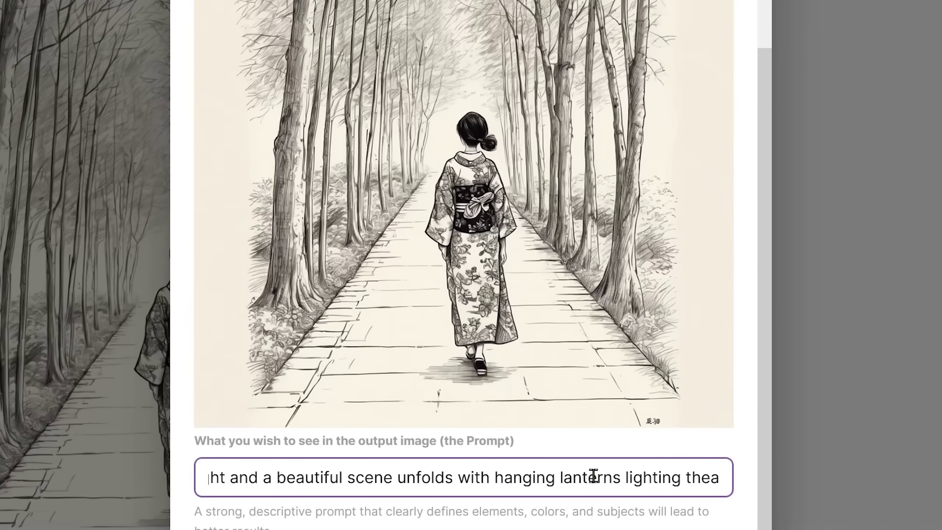
text(y)
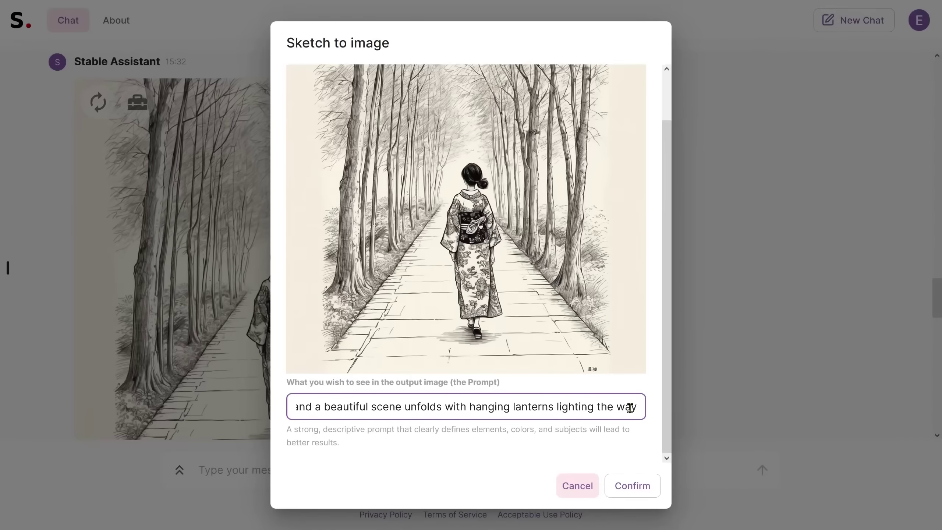
- Select the whole prompt text and run the Sketch to image generation with it
key(ctrl+a)
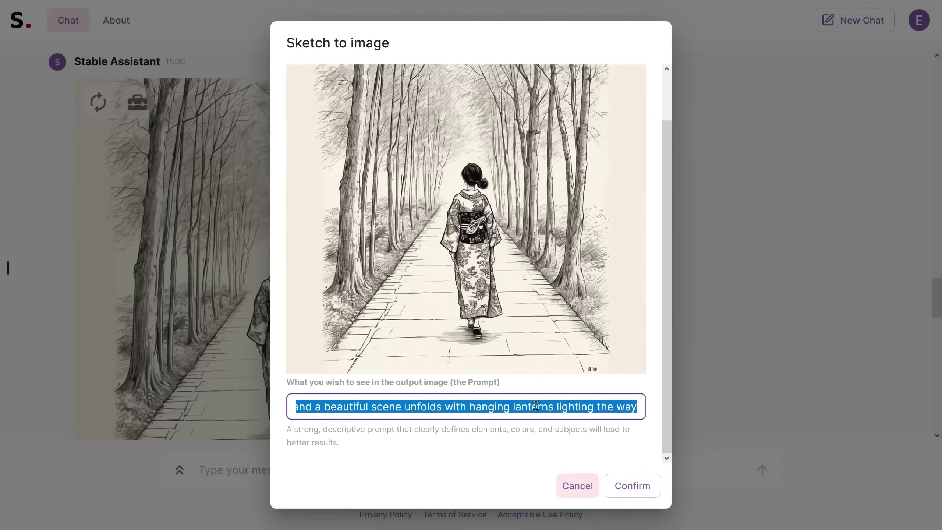
click(632, 492)
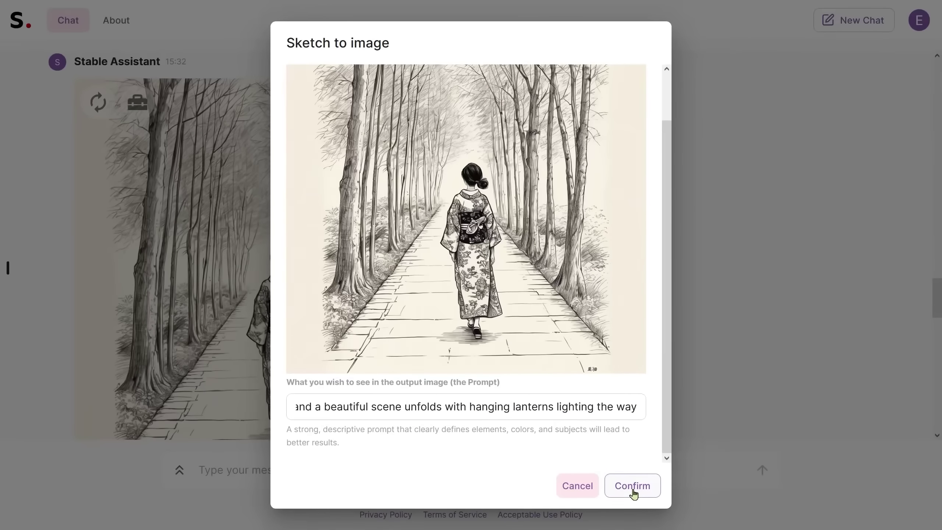
click(632, 486)
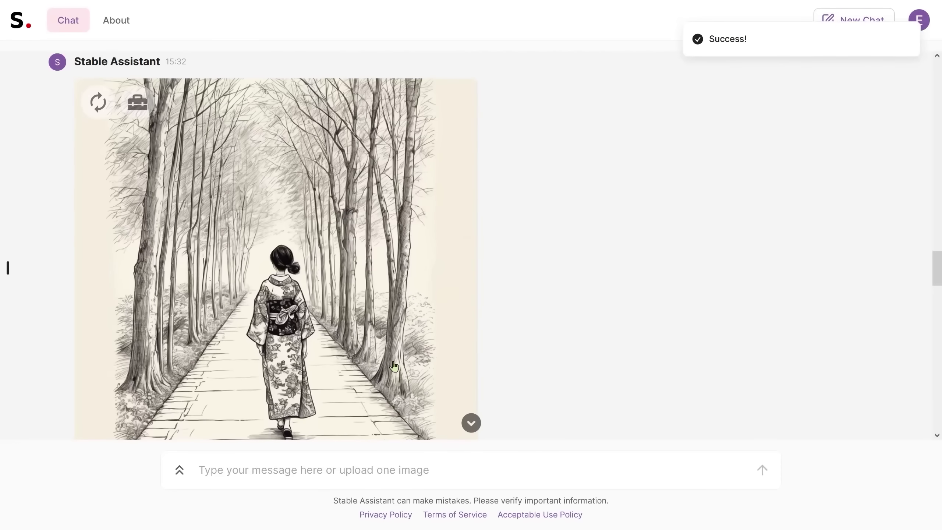
- View the newly generated image at the end of the chat, below the 15:33 blue-kimono image
scroll(394, 367, down, 10)
scroll(507, 393, down, 8)
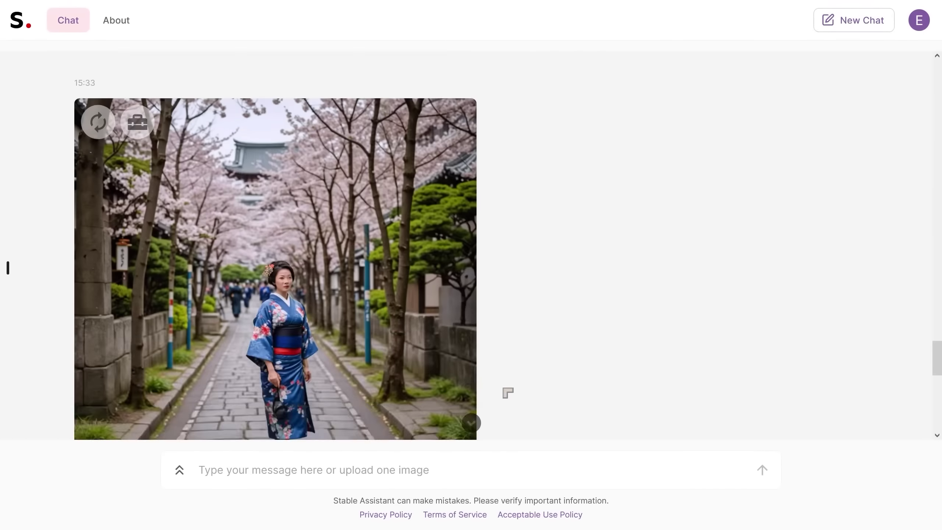
scroll(507, 392, down, 10)
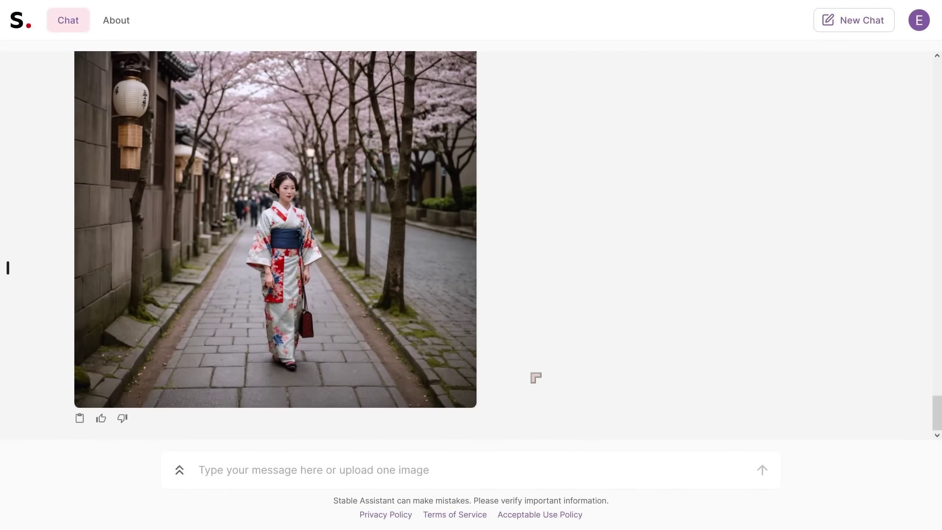
- Open the 15:39 image of the woman in the kimono enlarged, examine it from top to bottom, and close it
click(459, 309)
scroll(527, 326, up, 4)
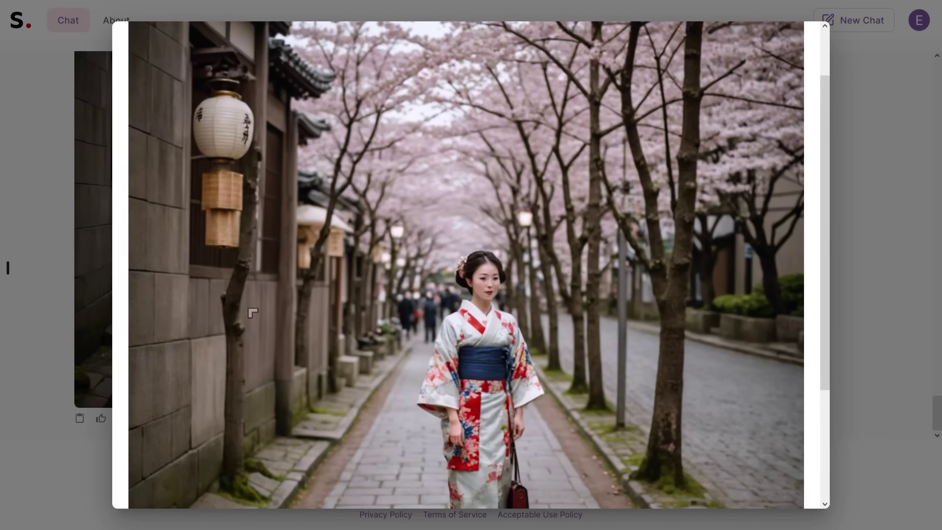
scroll(244, 359, down, 4)
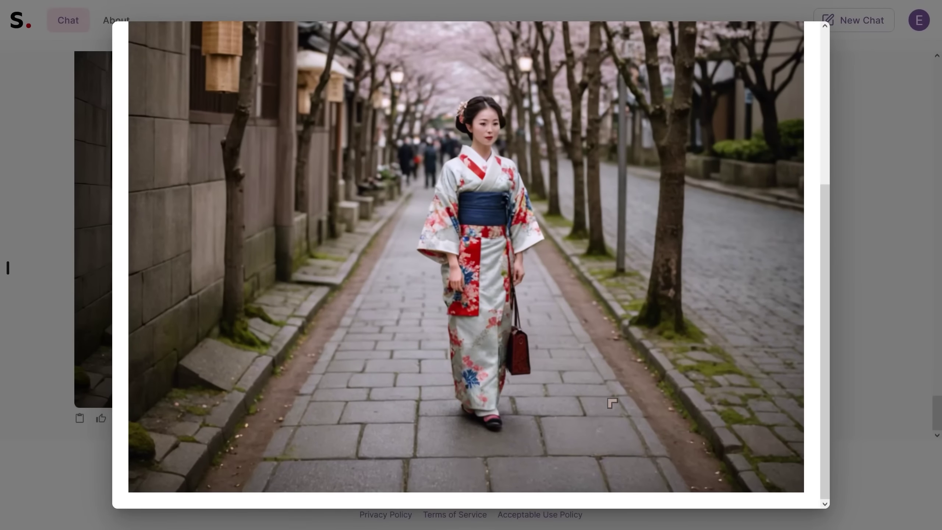
scroll(609, 395, up, 2)
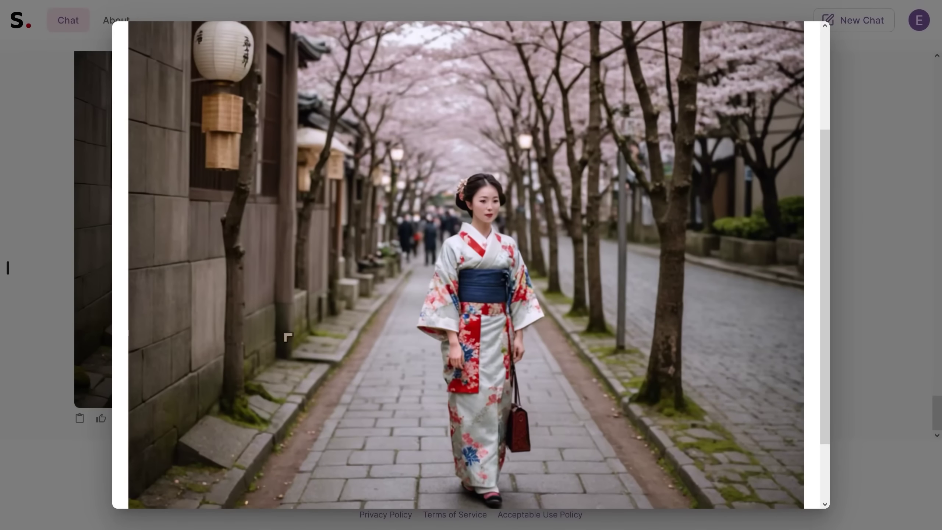
scroll(501, 435, down, 2)
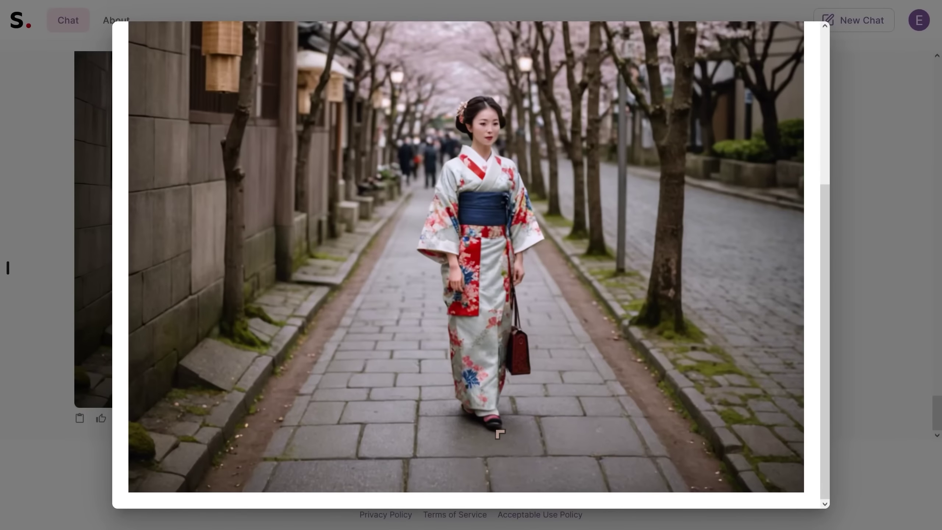
scroll(499, 434, up, 2)
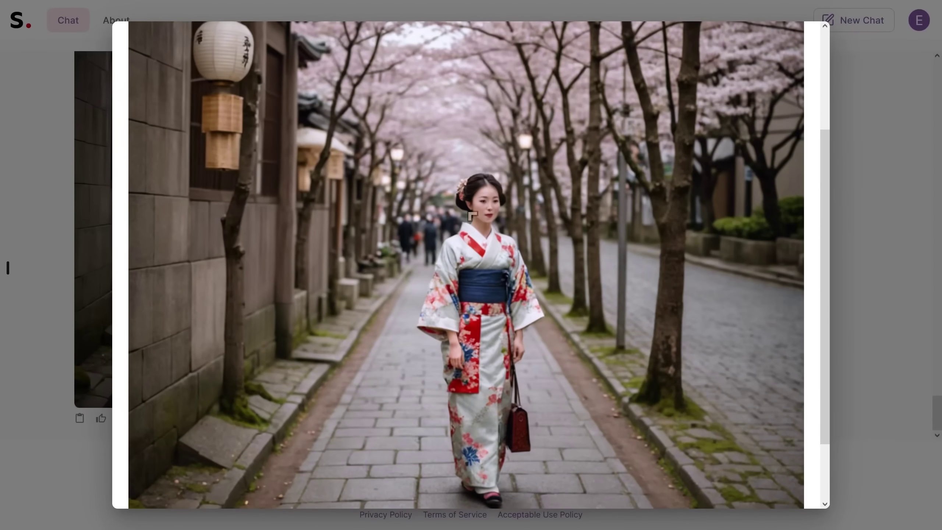
scroll(571, 190, up, 2)
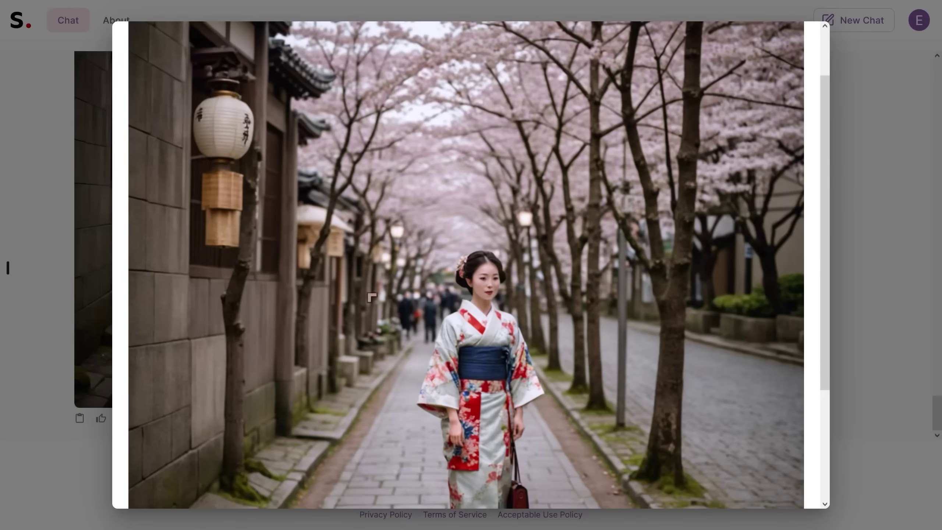
scroll(389, 321, up, 2)
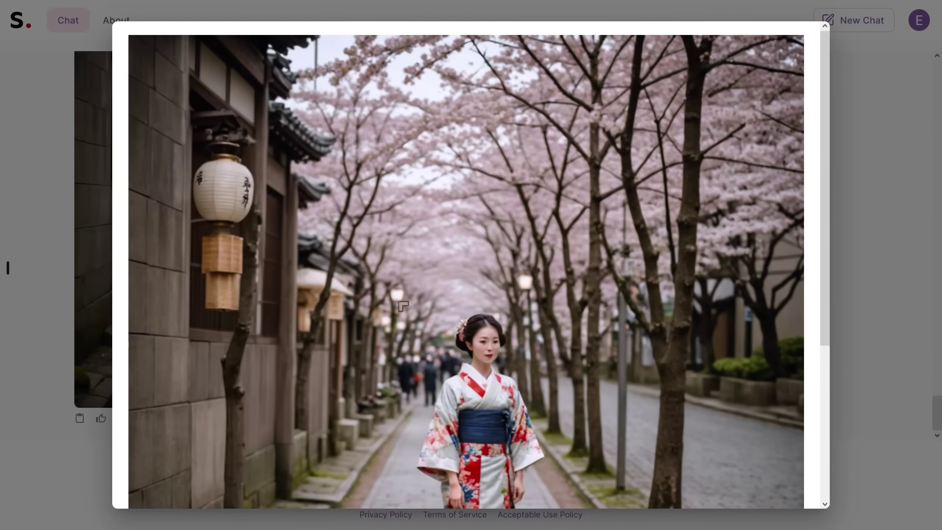
scroll(540, 283, down, 4)
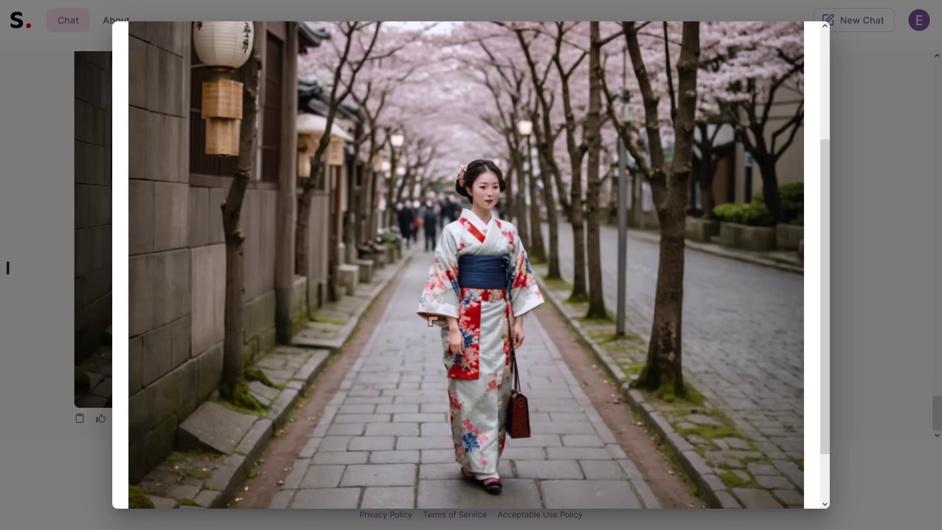
scroll(470, 252, up, 4)
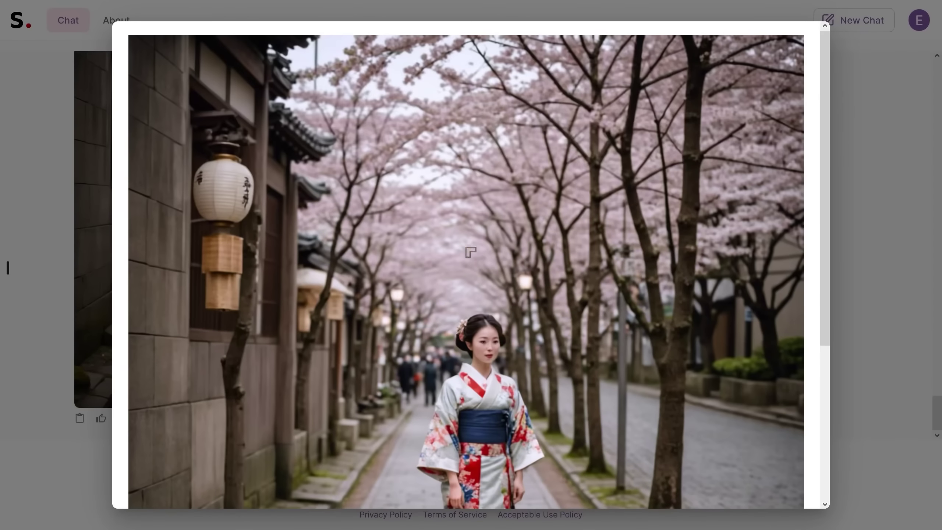
scroll(630, 278, down, 4)
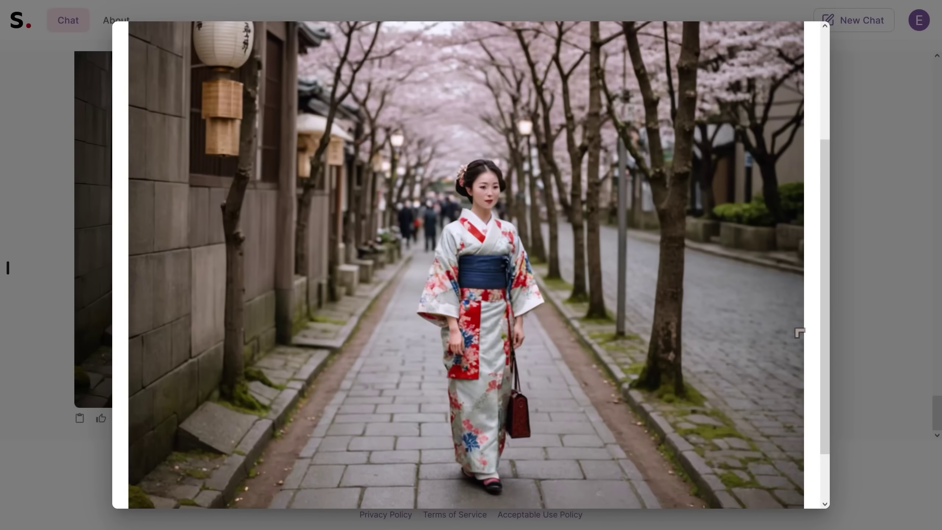
click(866, 334)
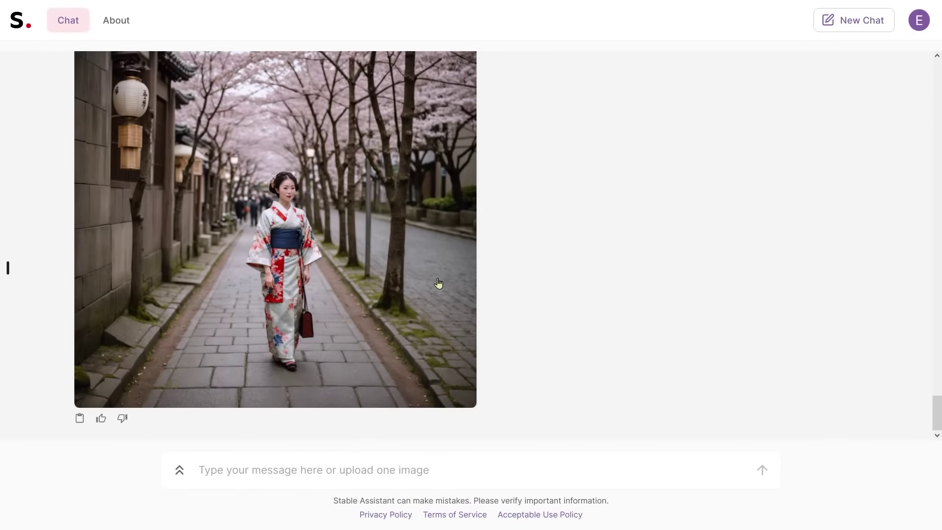
- Generate another version of the 15:39 cherry-blossom street image after comparing it with the original sketch
scroll(623, 291, up, 15)
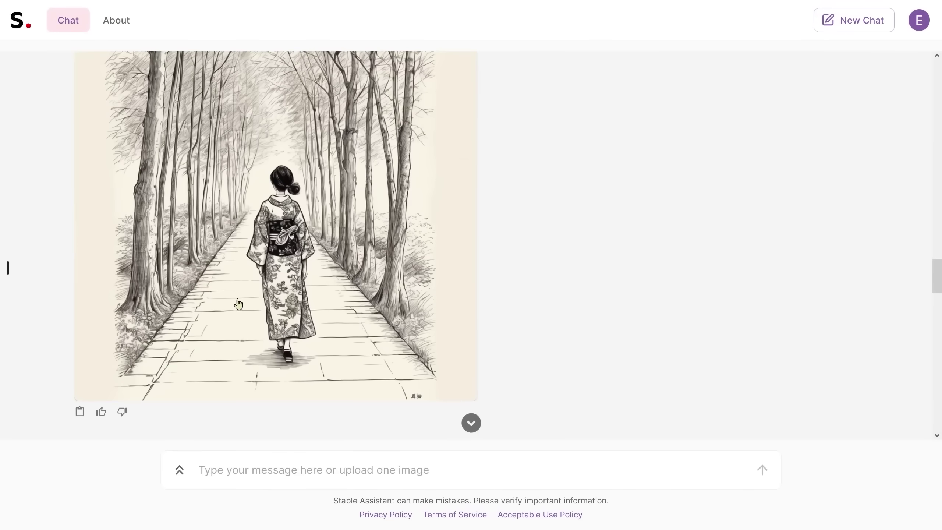
scroll(304, 279, down, 10)
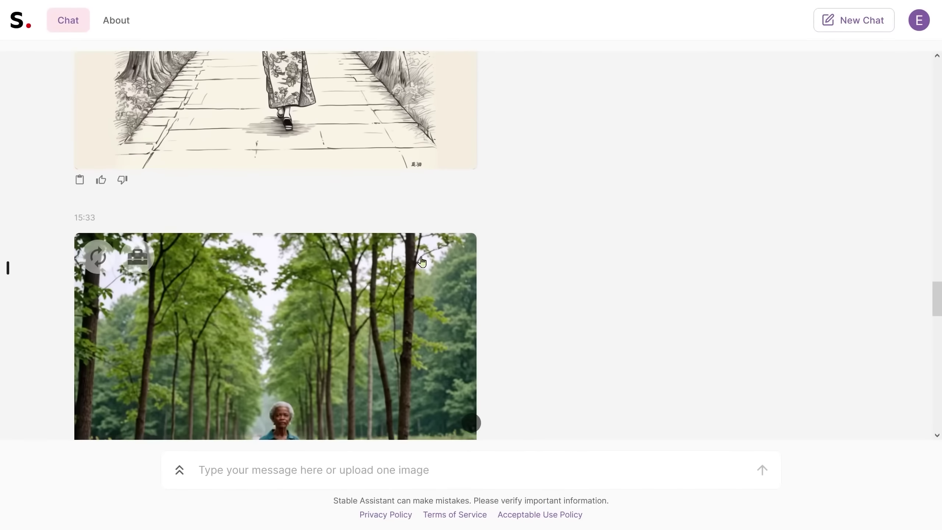
scroll(551, 311, down, 10)
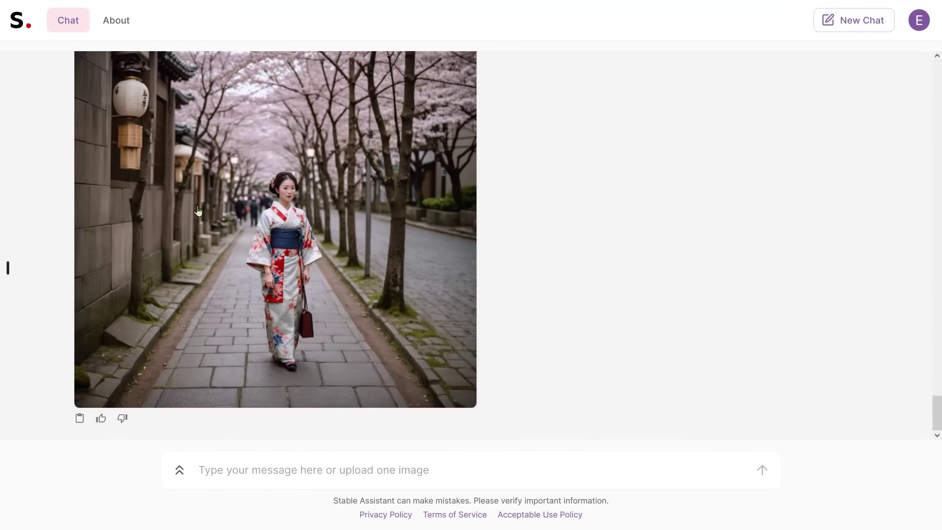
scroll(486, 311, up, 2)
click(95, 112)
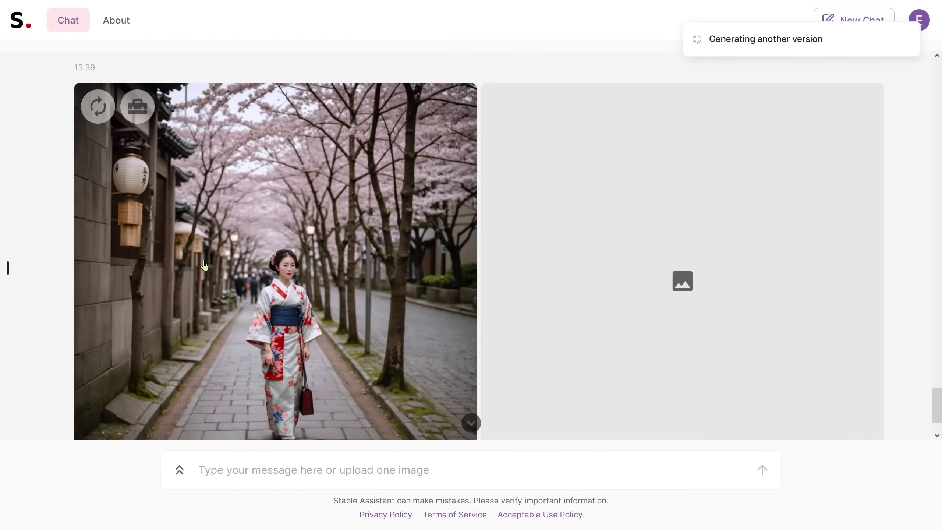
scroll(249, 280, down, 2)
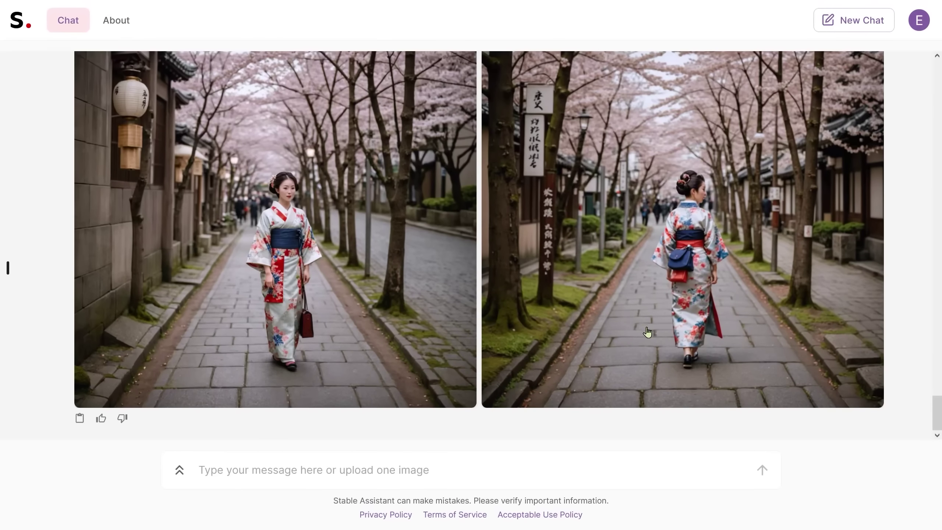
- Open the new version with the woman seen from behind enlarged, examine its details, and close it
click(686, 254)
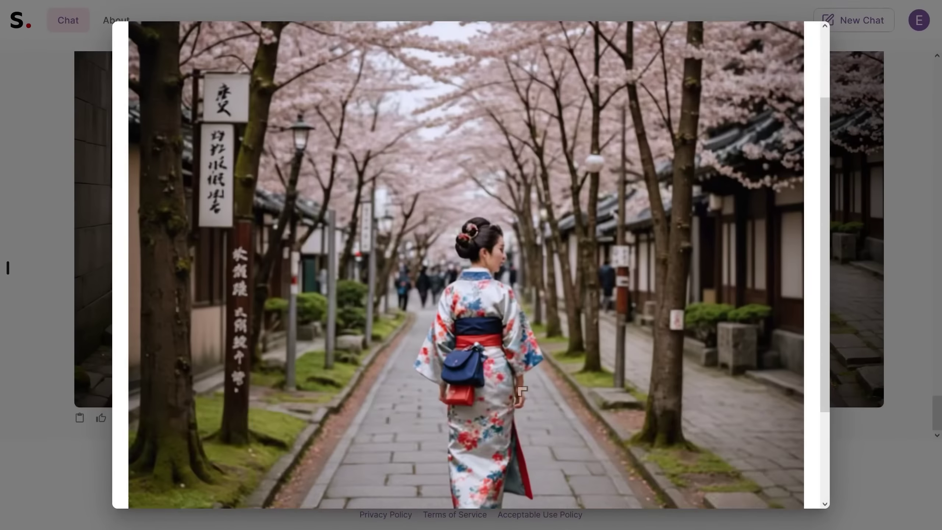
scroll(522, 391, down, 3)
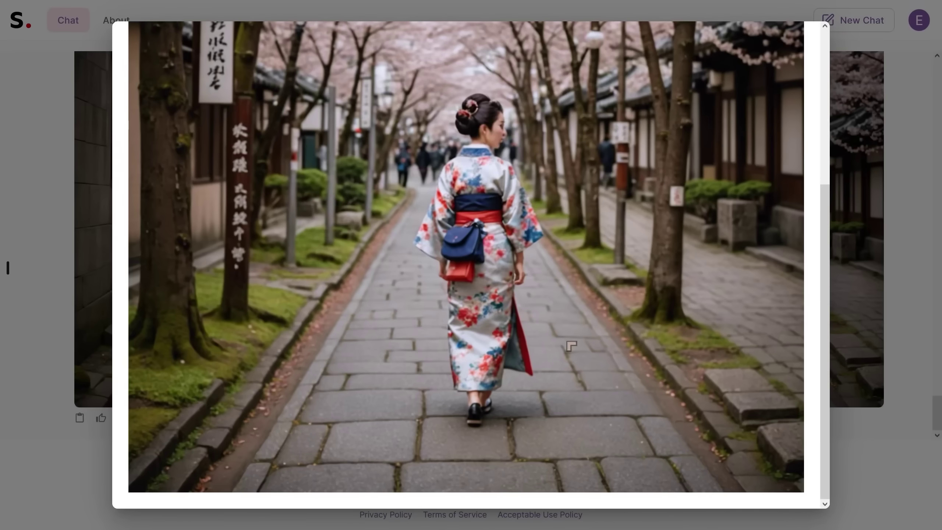
scroll(371, 349, up, 4)
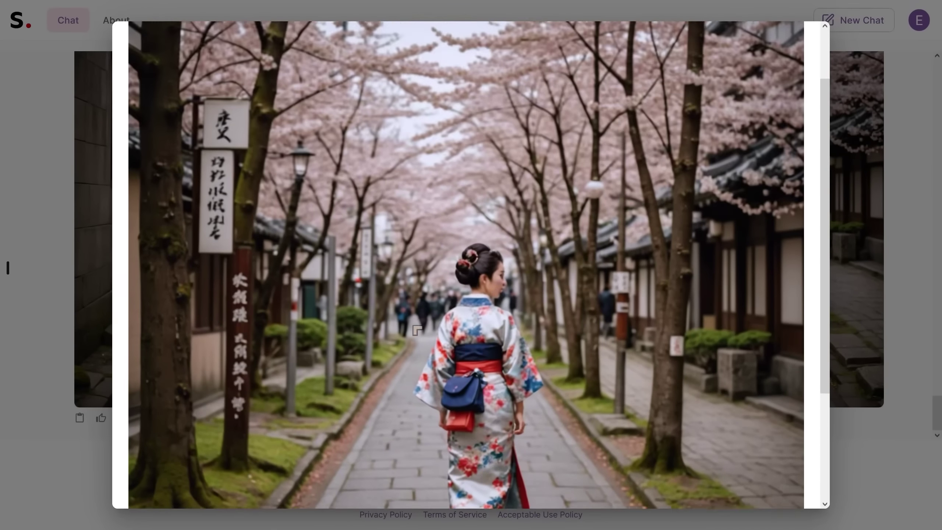
scroll(417, 329, down, 2)
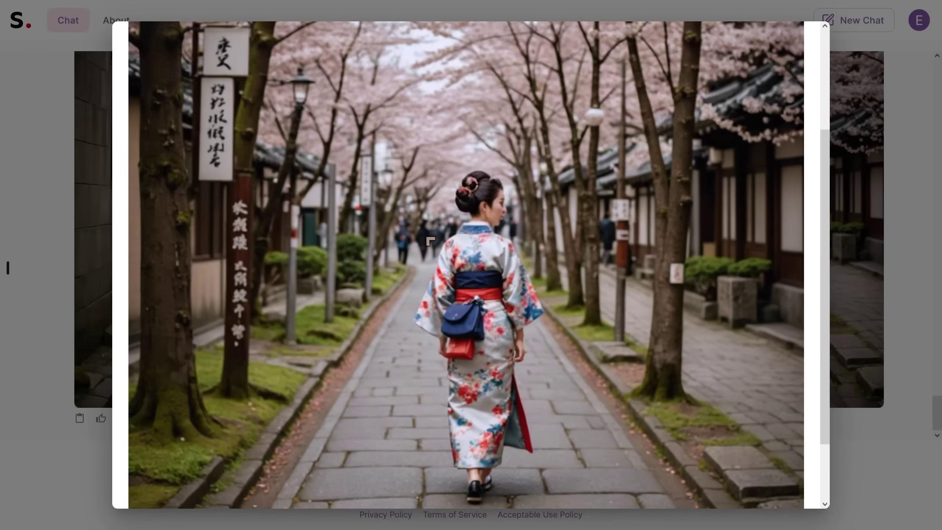
scroll(630, 275, up, 2)
scroll(523, 271, down, 3)
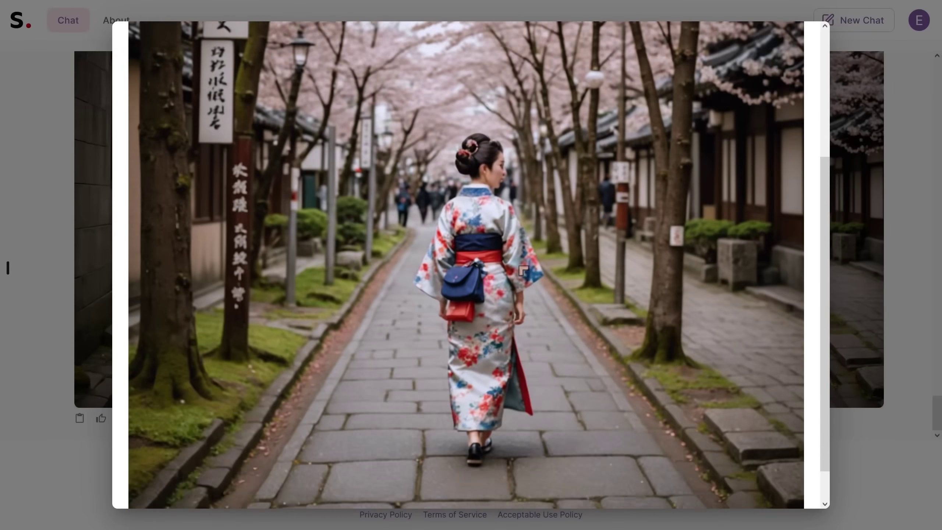
scroll(523, 271, down, 1)
scroll(556, 274, up, 2)
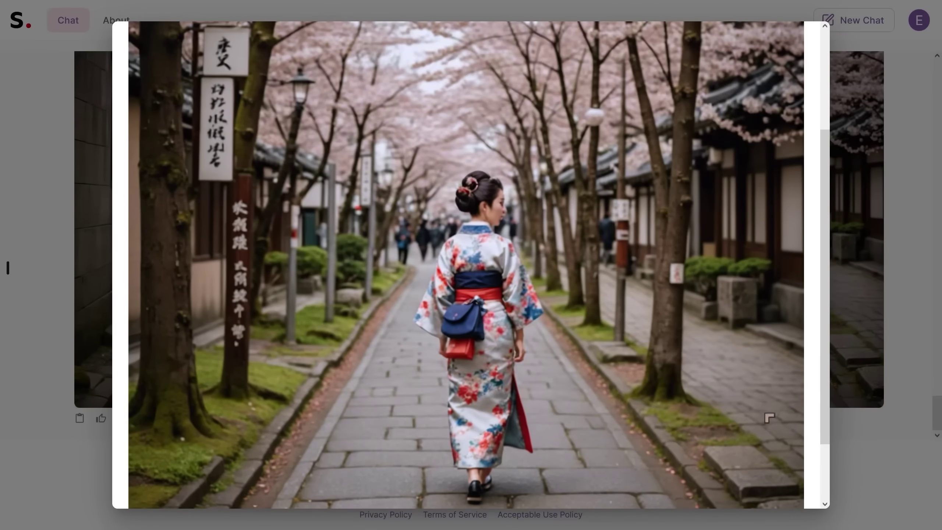
click(863, 429)
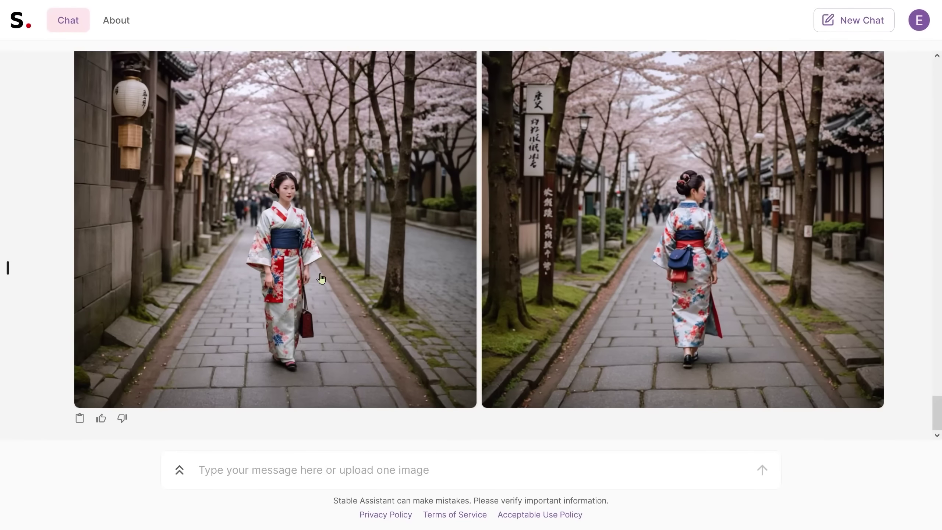
- Enter the Edo-era kimono photograph prompt with the twilight lantern ending and cut the wording about bustling streets, merchants, tea houses and iconic landmarks
scroll(562, 310, up, 2)
scroll(562, 310, down, 2)
text(An detailed photograph of a beautiful young woman in Japan during the Edo era. She is dressed in a kimono adorned with traditional floral patterns, walking gracefully along a cobblestone path lined with cherry blossom trees in full bloom. In the background, you can see the bustling streets of Edo, with merchants, tea houses, and iconic landmarks such as the Tokyo Imperial Palace and Sensoji Temple. The atmosphere is serene, yet vibrant, capturing the essence of daily life during this fascinating period.  It is twilight and a beautiful scene unfolds with hanging lanterns lighting the way)
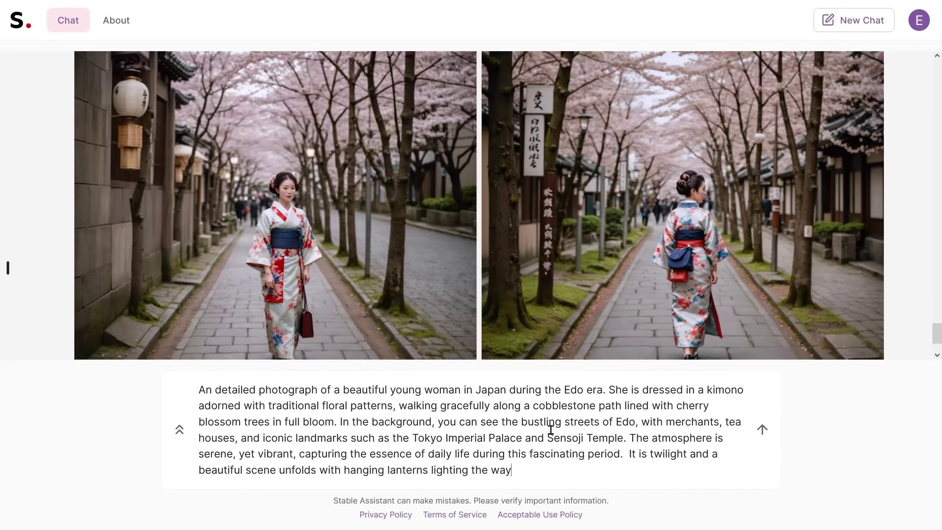
drag(436, 422, 501, 422)
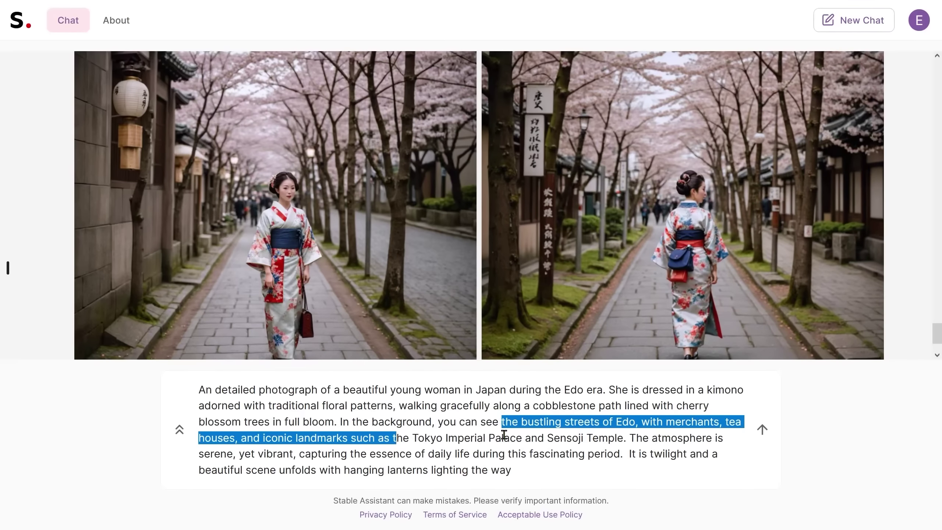
key(BackSpace)
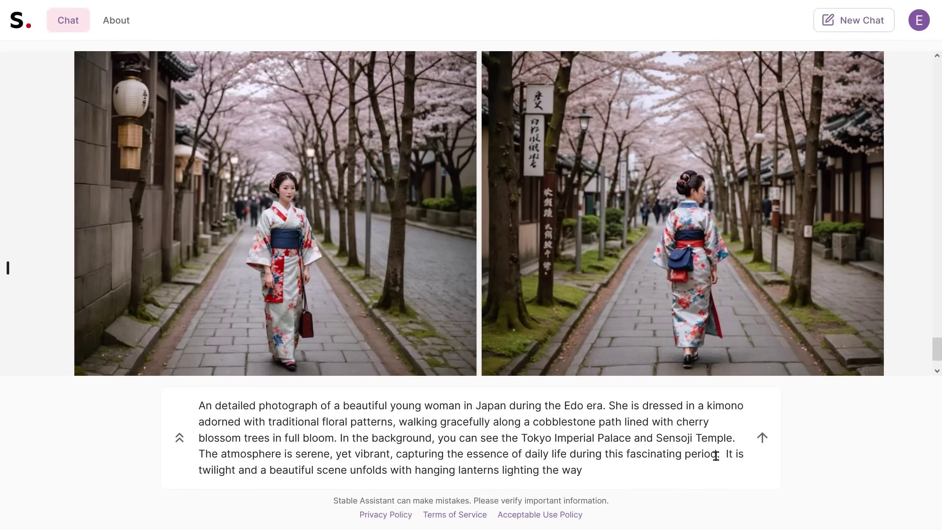
- Move the "It is twilight and a beautiful scene unfolds" sentence to the prompt's start and join it with "- A detailed photograph"
drag(719, 455, 710, 472)
key(ctrl+c)
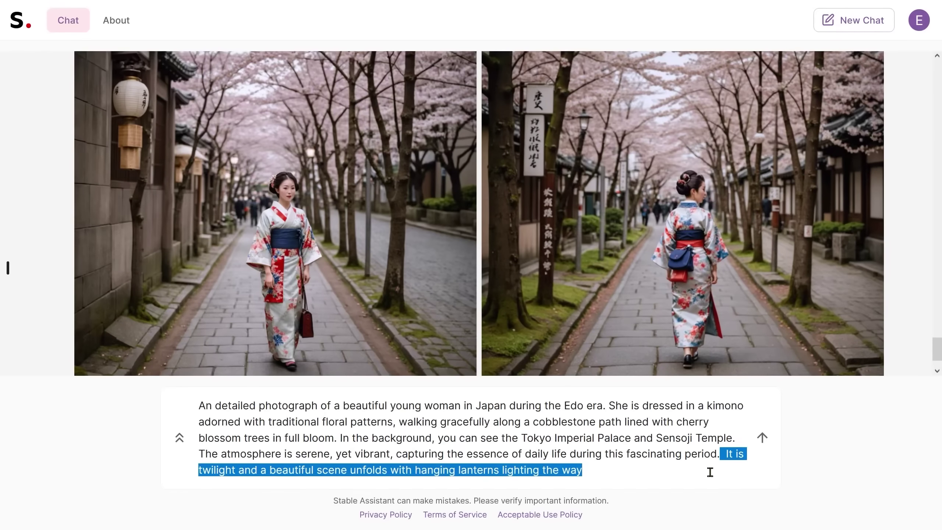
key(BackSpace)
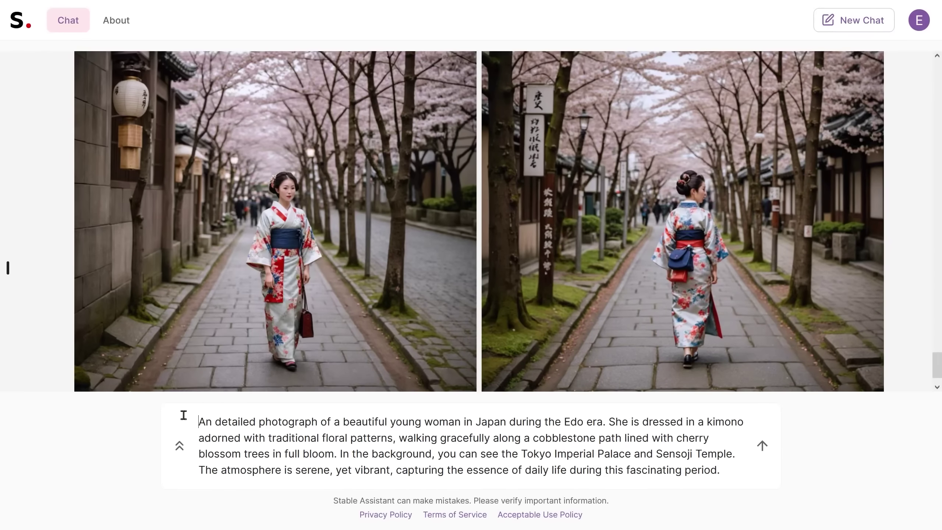
key(ctrl+v)
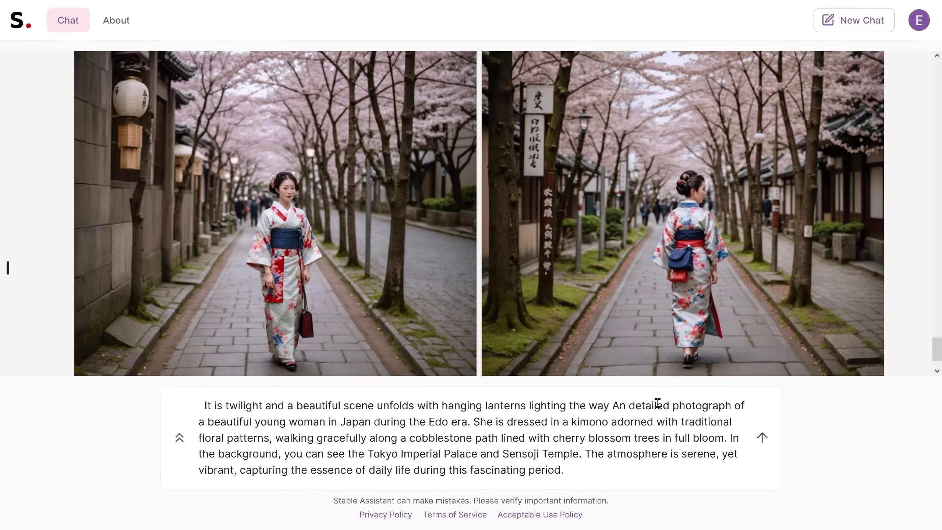
key(BackSpace)
text(-)
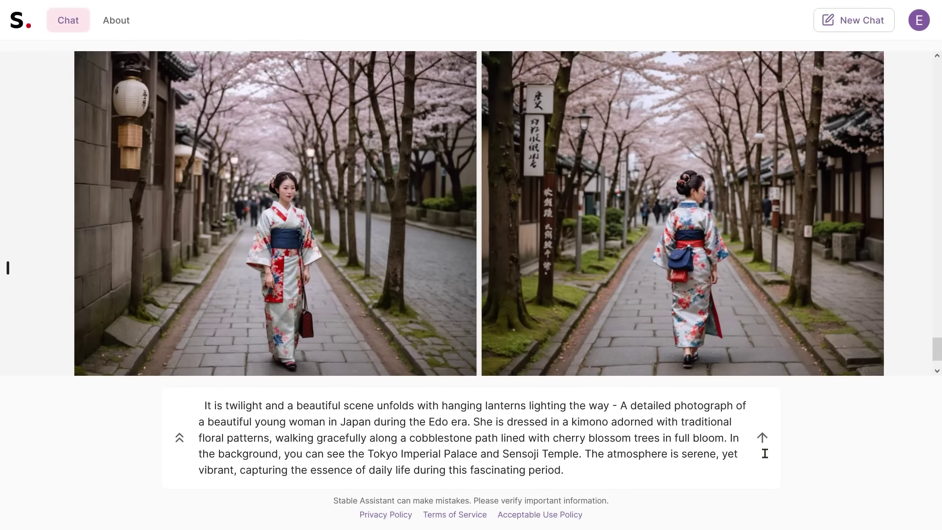
- Select the whole reworked prompt text, send it as a chat message, and view the generated pair of images
drag(578, 469, 170, 405)
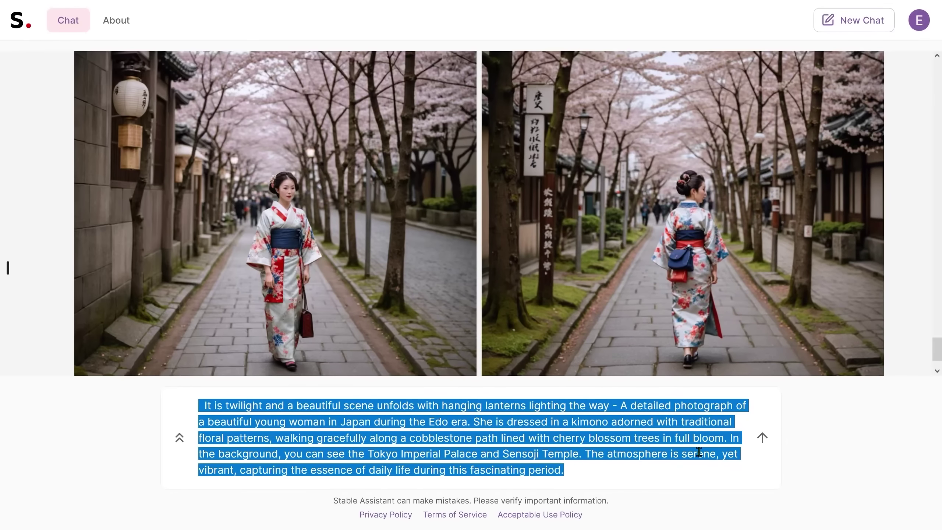
click(758, 442)
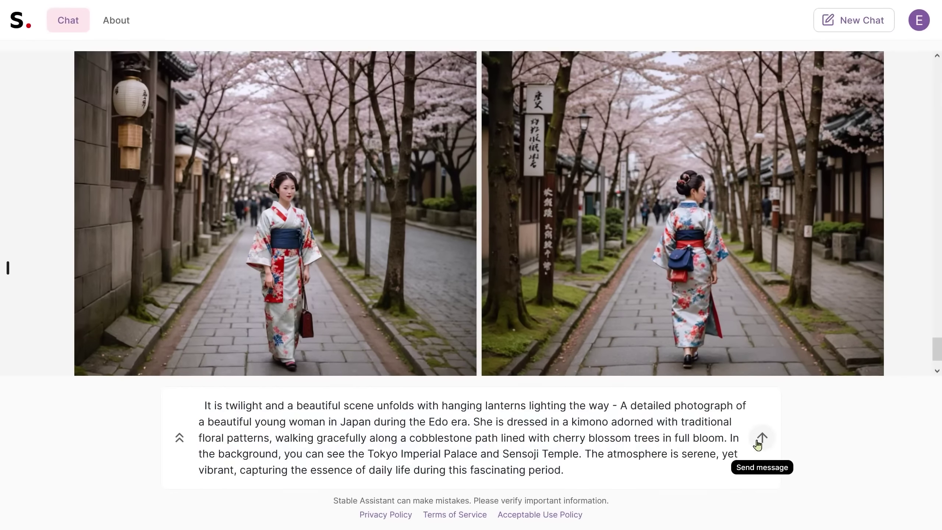
click(757, 442)
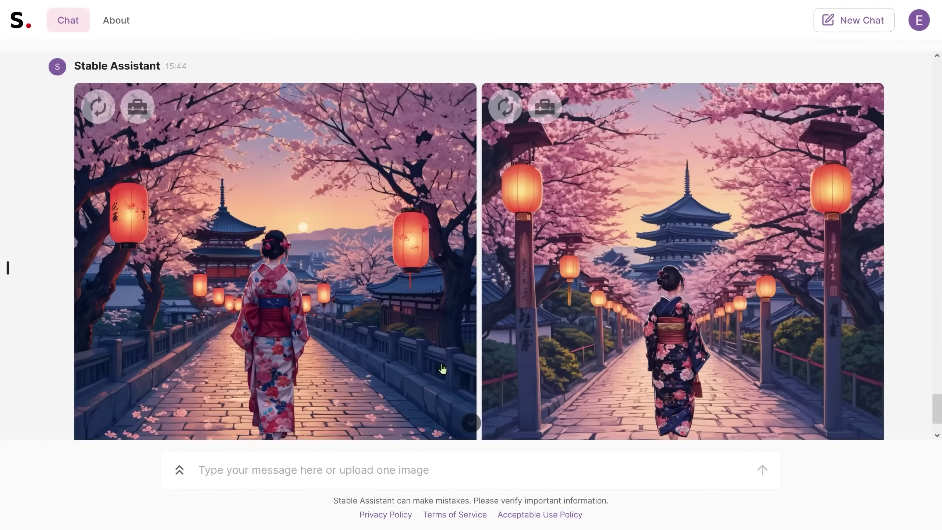
scroll(327, 356, down, 2)
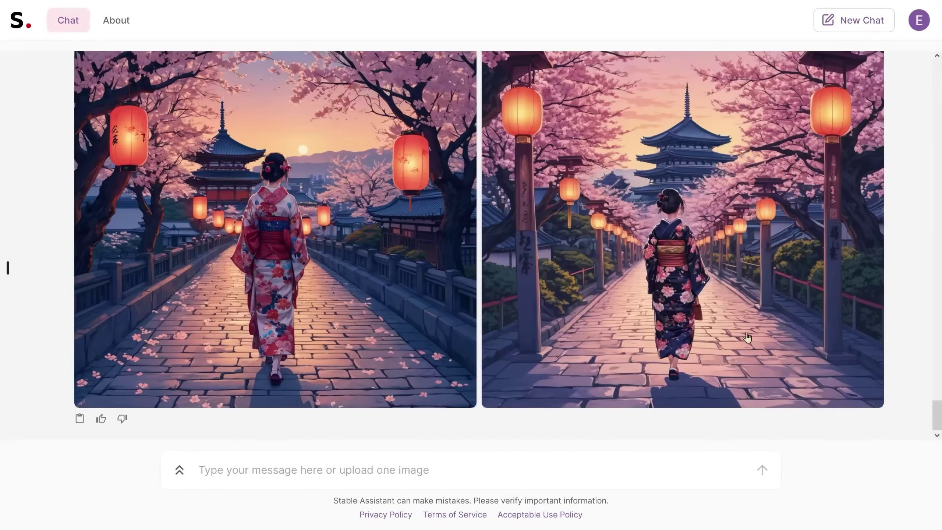
scroll(803, 257, up, 2)
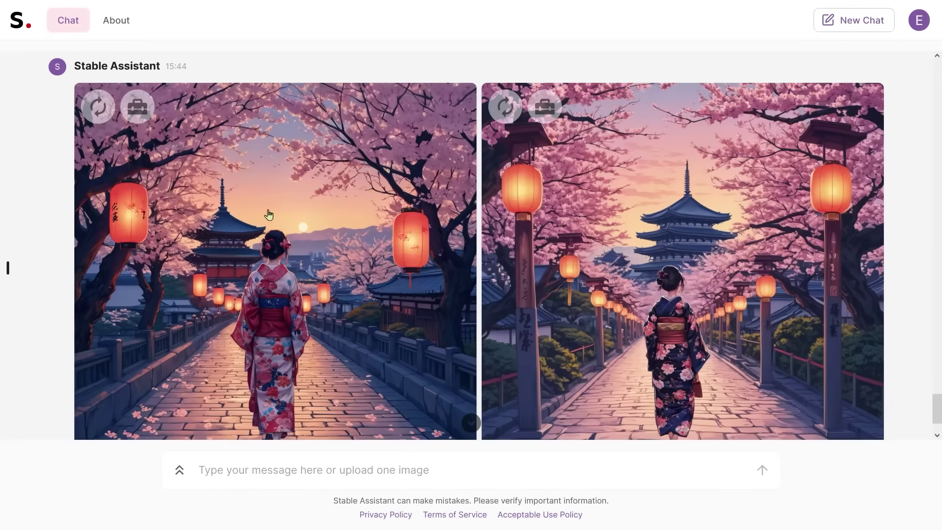
- Run Sketch to image on the pencil sketch of the kimono woman, using the prompt ending "capturing the essence of daily life during this fascinating period."
scroll(359, 306, up, 4)
scroll(358, 306, up, 20)
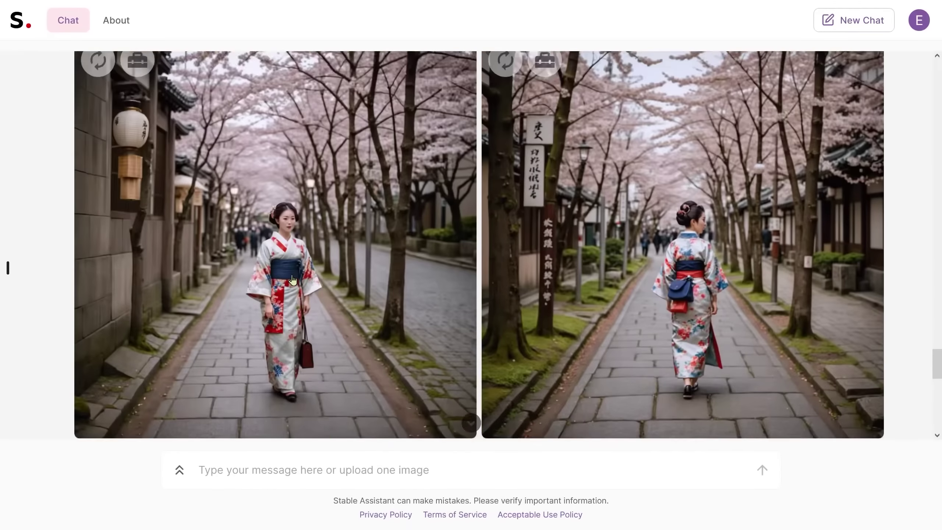
scroll(245, 247, up, 2)
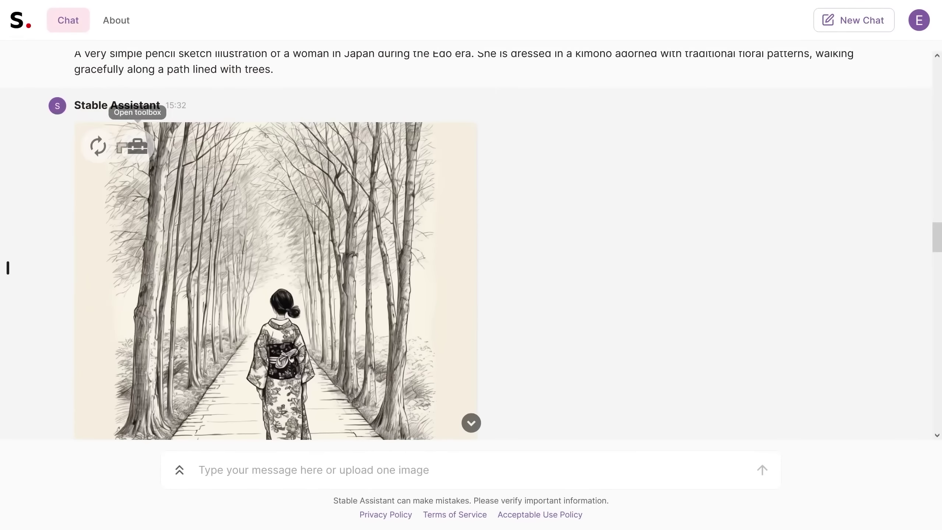
click(137, 147)
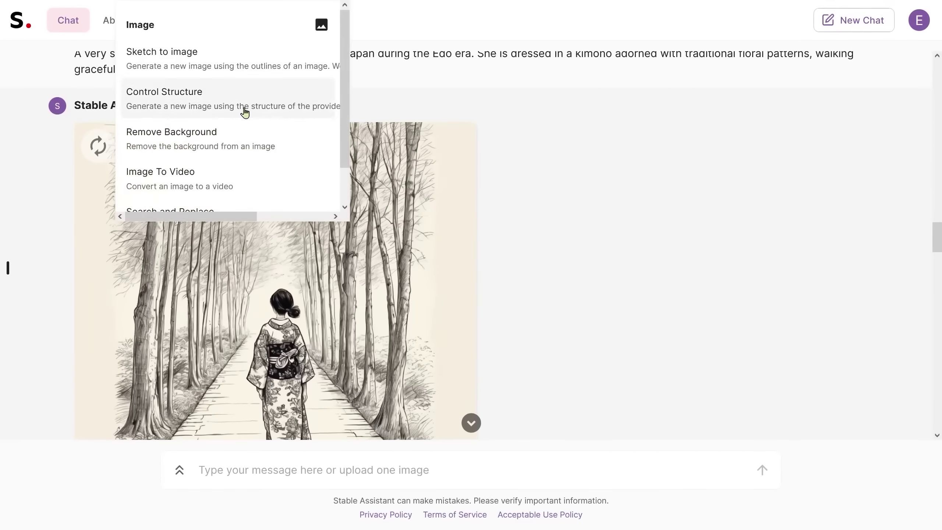
click(213, 69)
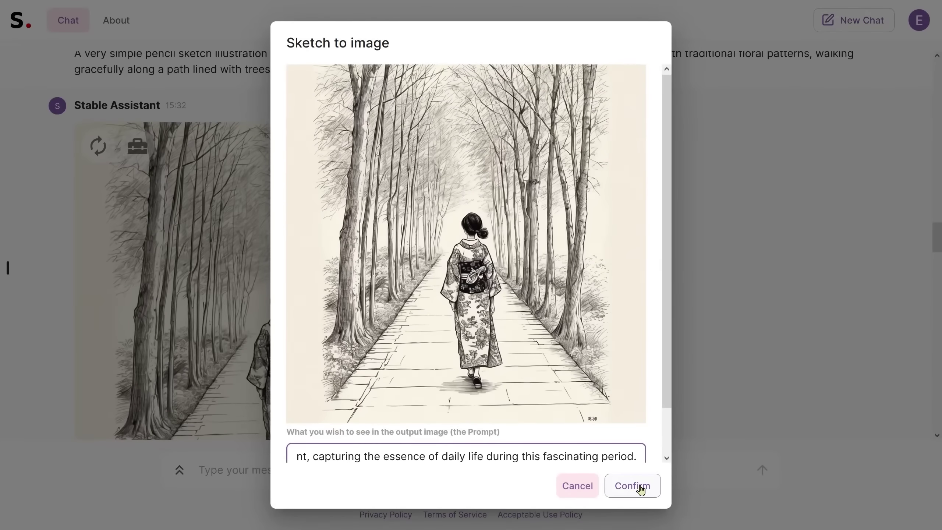
click(631, 485)
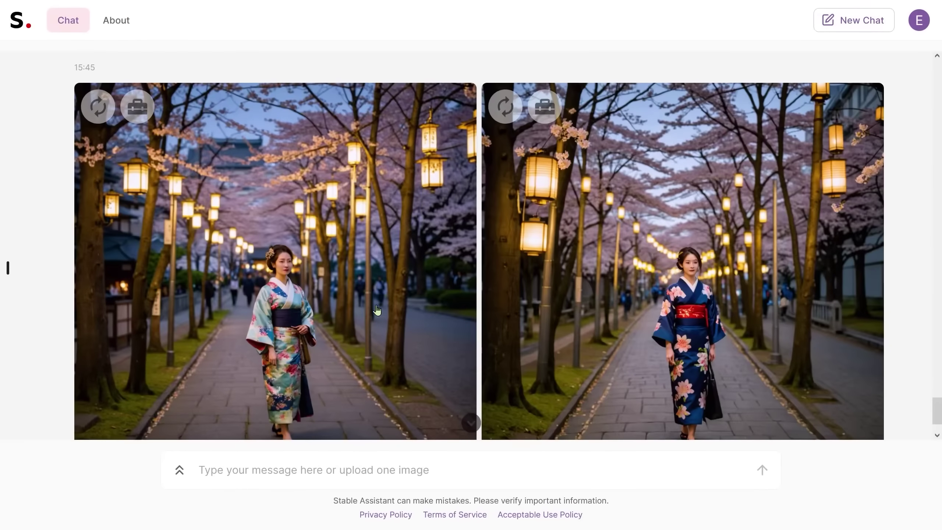
- Compare the new sketch-based lantern images with the chat-generated sunset pair and the earlier daytime pair of the kimono woman
scroll(394, 328, down, 2)
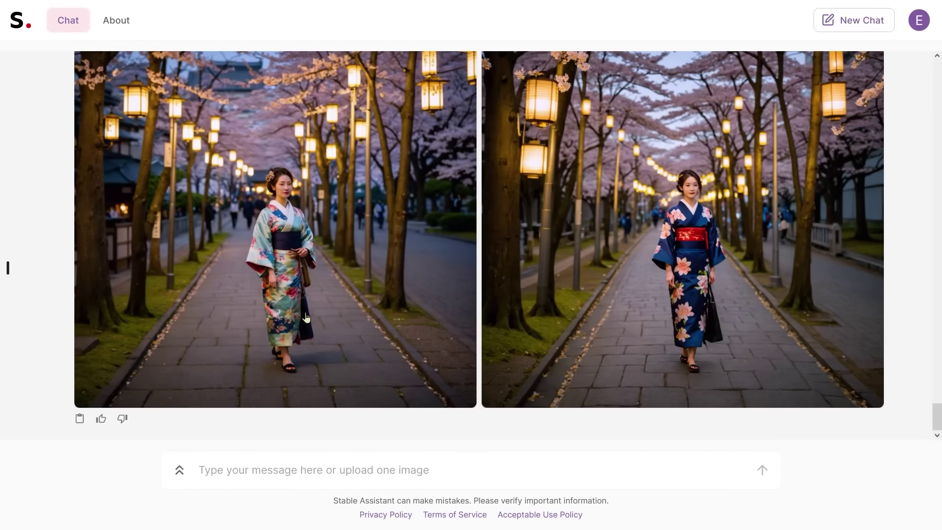
scroll(302, 298, up, 2)
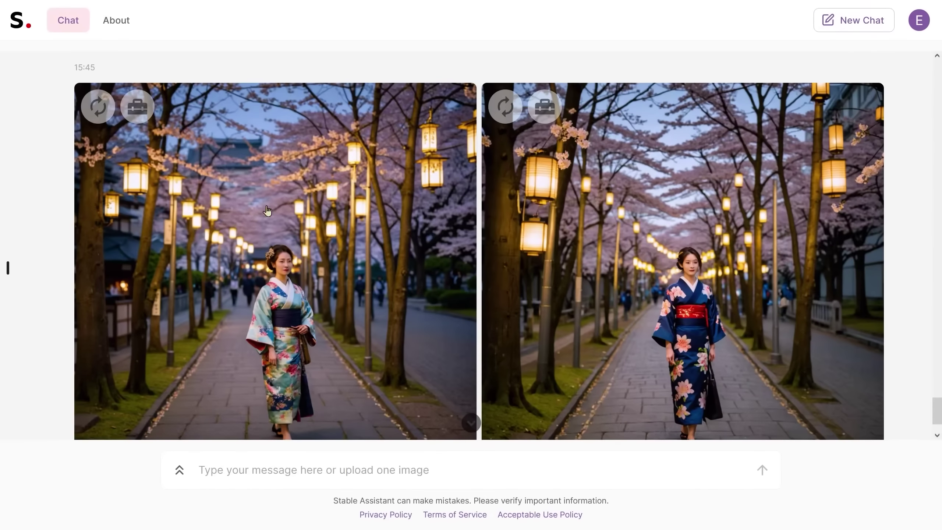
scroll(367, 246, down, 2)
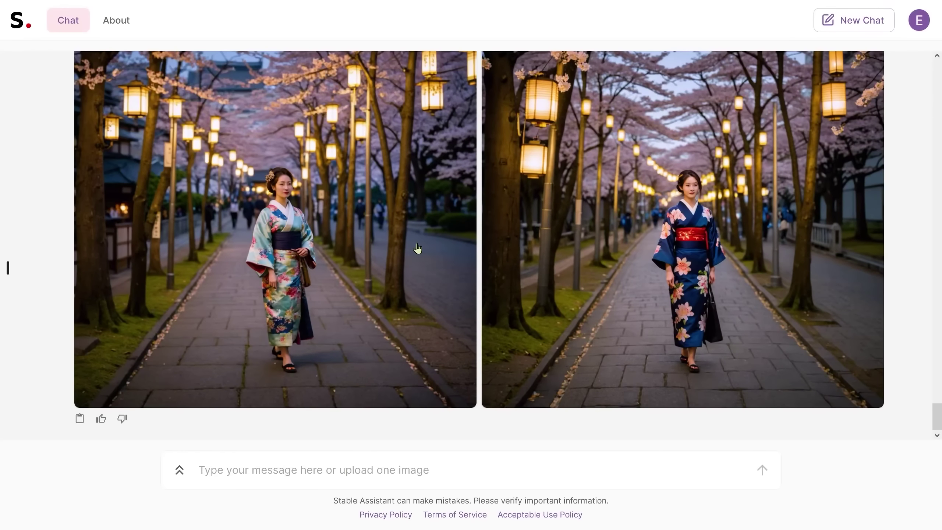
scroll(417, 249, up, 10)
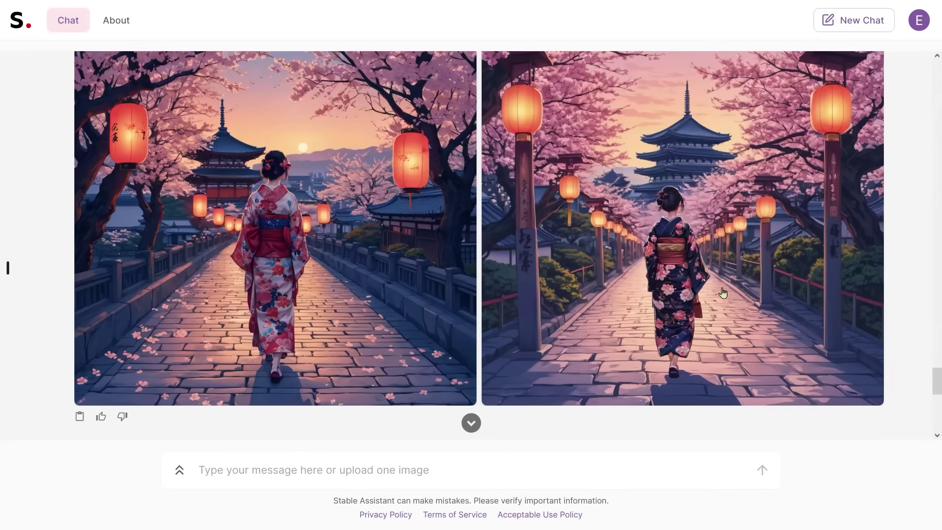
scroll(721, 292, down, 10)
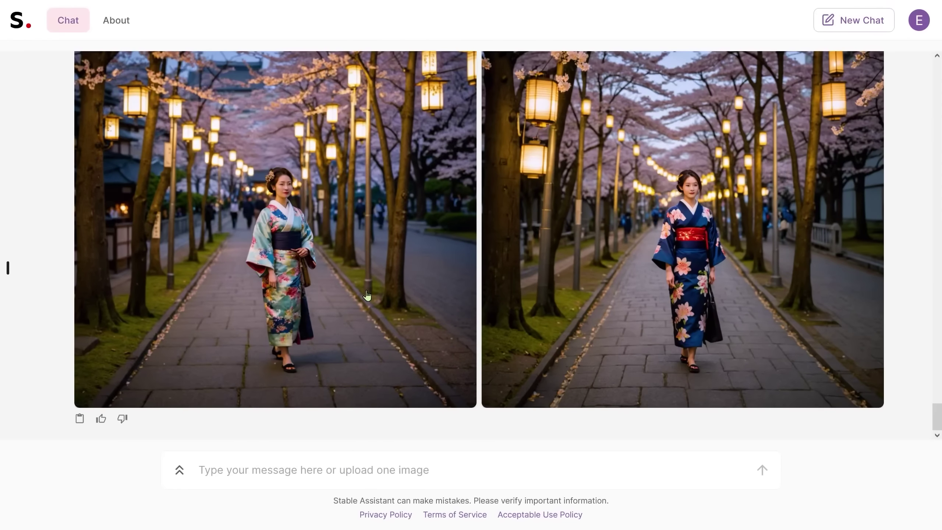
scroll(366, 295, up, 15)
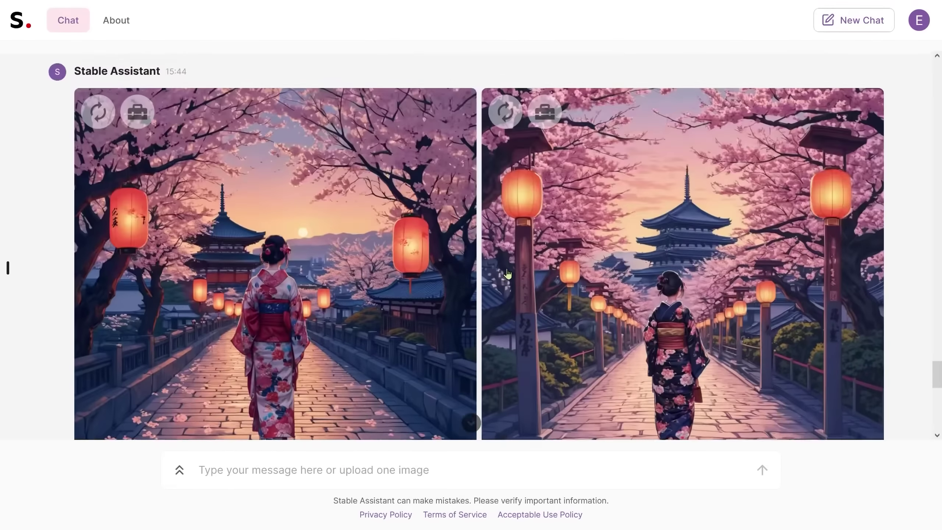
scroll(367, 275, down, 5)
scroll(382, 286, up, 4)
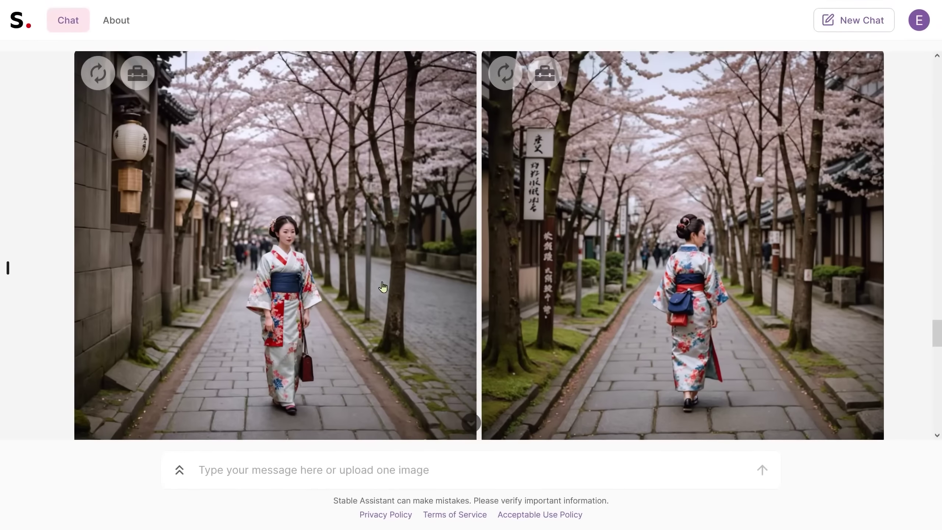
scroll(398, 288, down, 15)
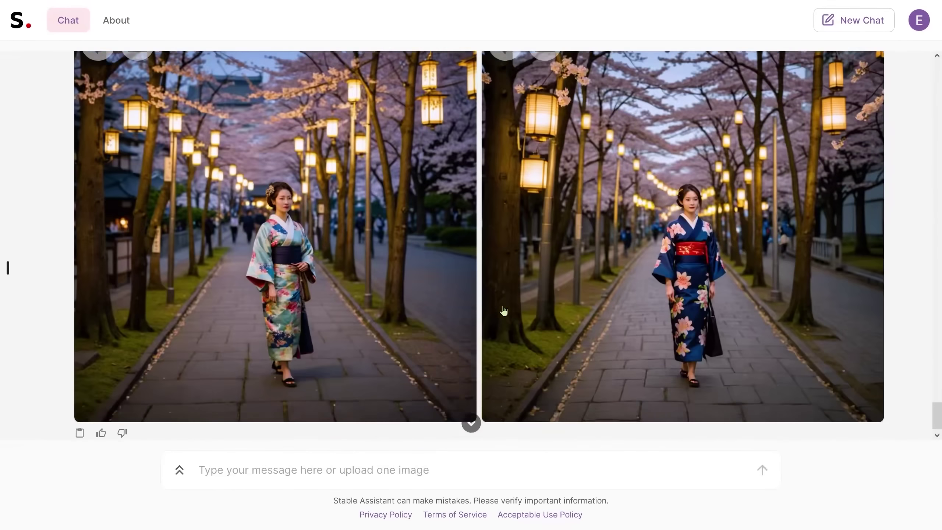
scroll(520, 324, up, 1)
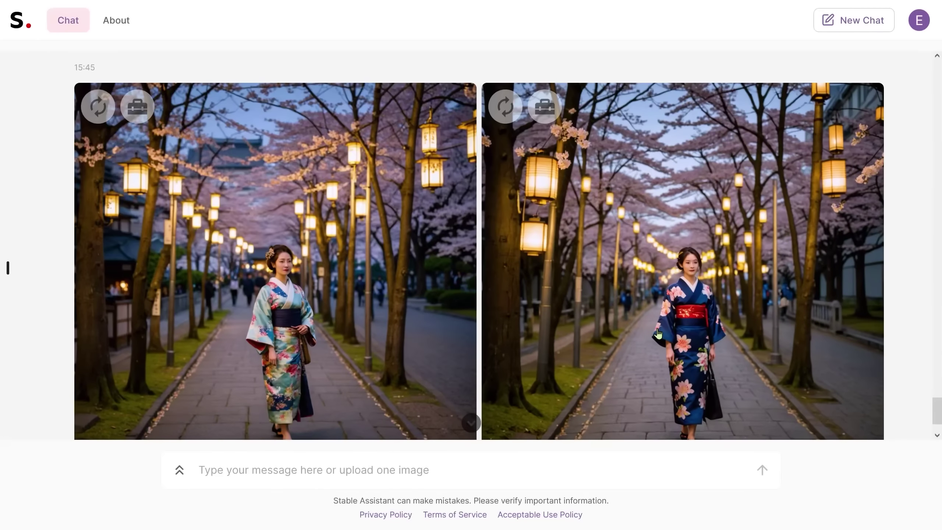
- Open the new image of the woman in the navy floral kimono enlarged and examine its details
click(679, 318)
scroll(626, 354, down, 2)
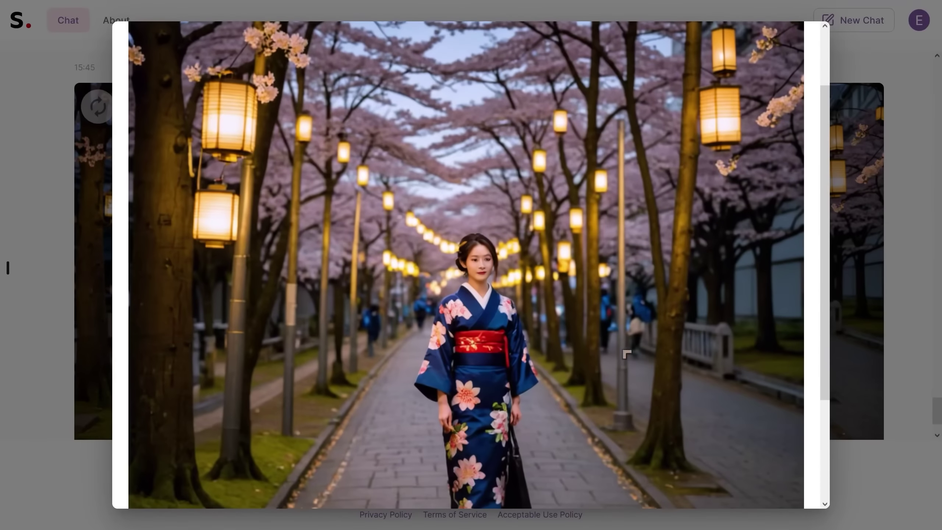
scroll(630, 351, down, 2)
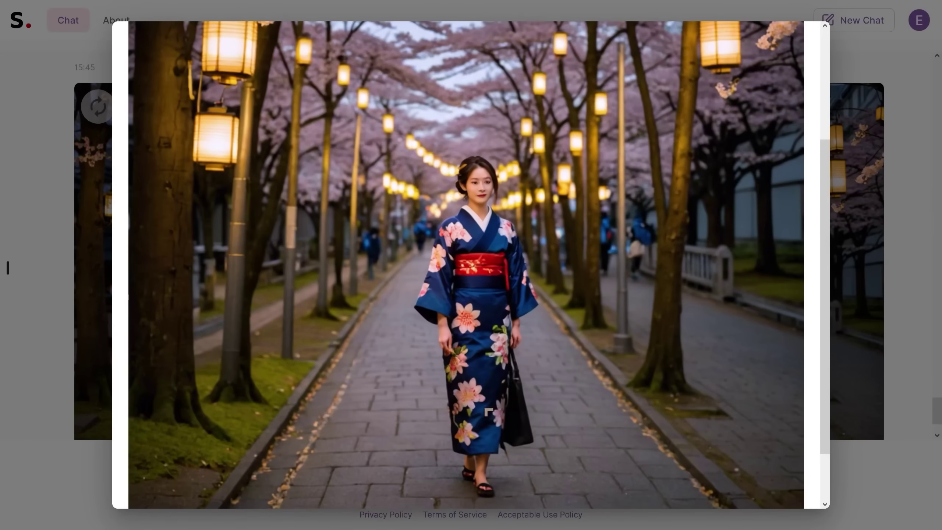
scroll(558, 405, up, 4)
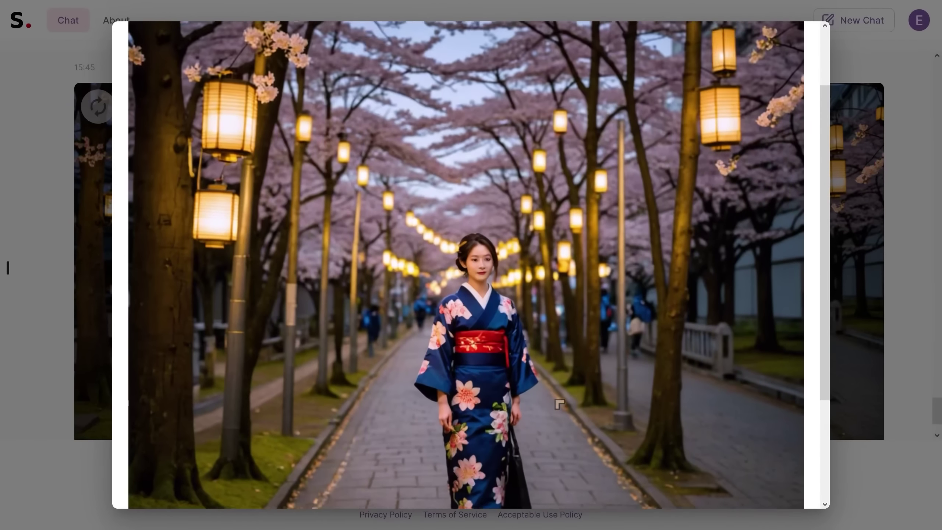
scroll(584, 336, down, 2)
- Show the enlarged image of the woman in the light-blue kimono, examine it from lanterns to feet, and close the enlarged view
key(Right)
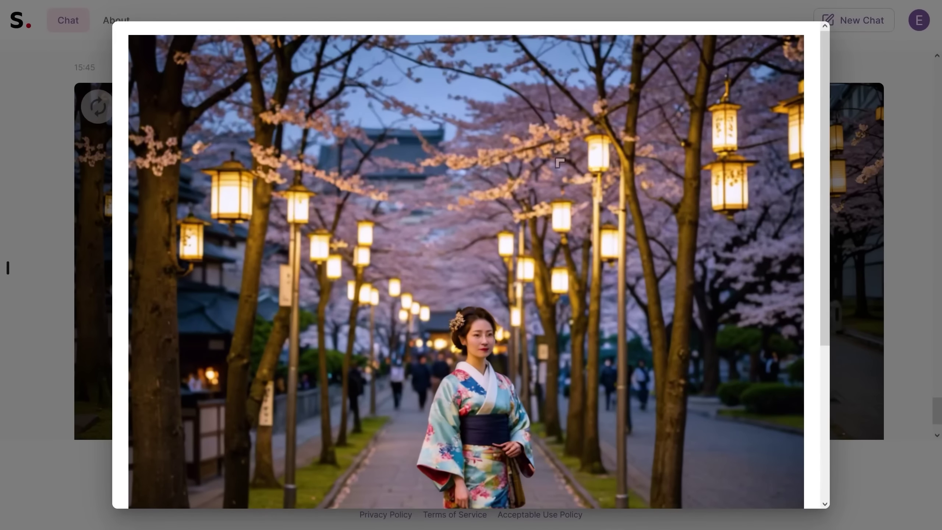
scroll(581, 380, down, 4)
scroll(632, 388, down, 2)
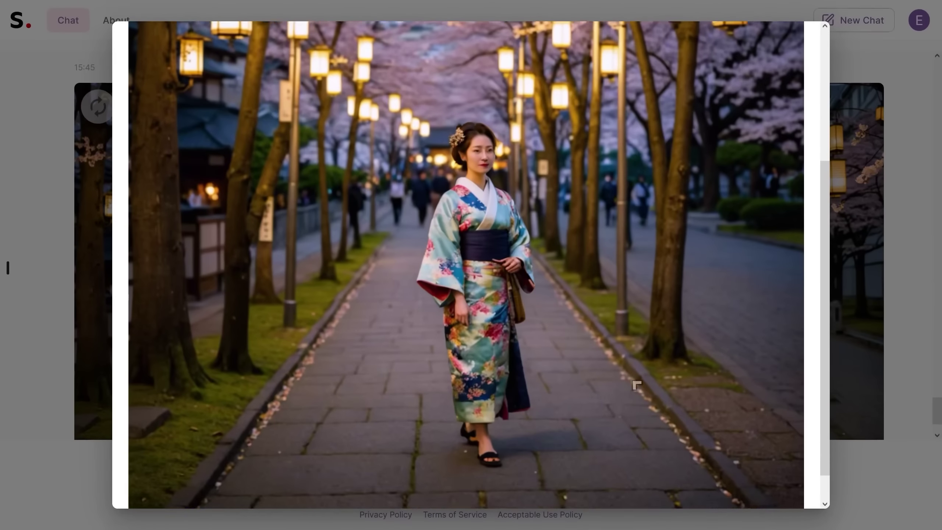
scroll(632, 389, up, 2)
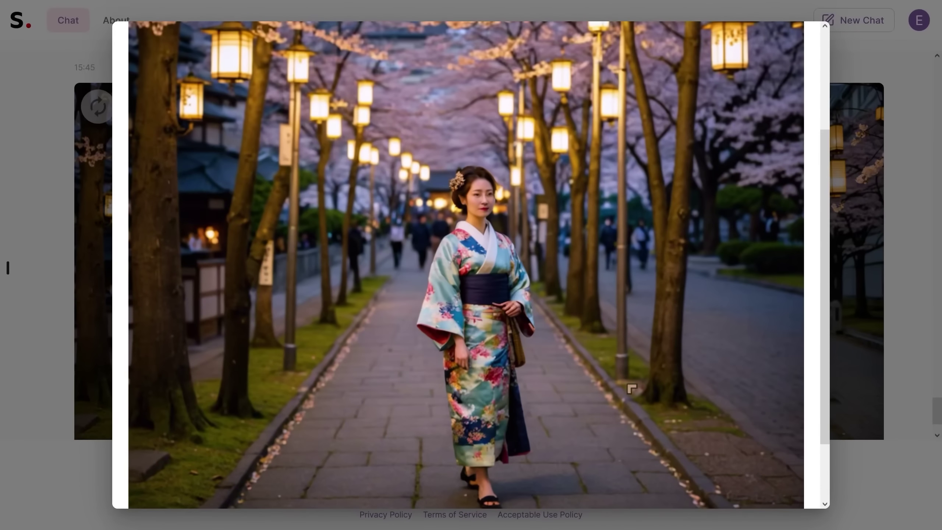
scroll(632, 389, up, 2)
scroll(631, 389, down, 2)
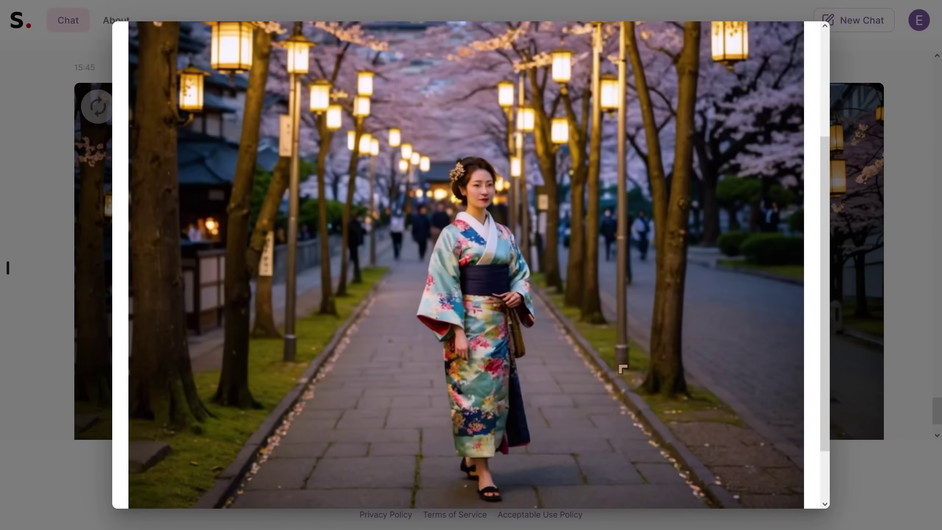
scroll(632, 389, up, 2)
click(631, 333)
click(865, 457)
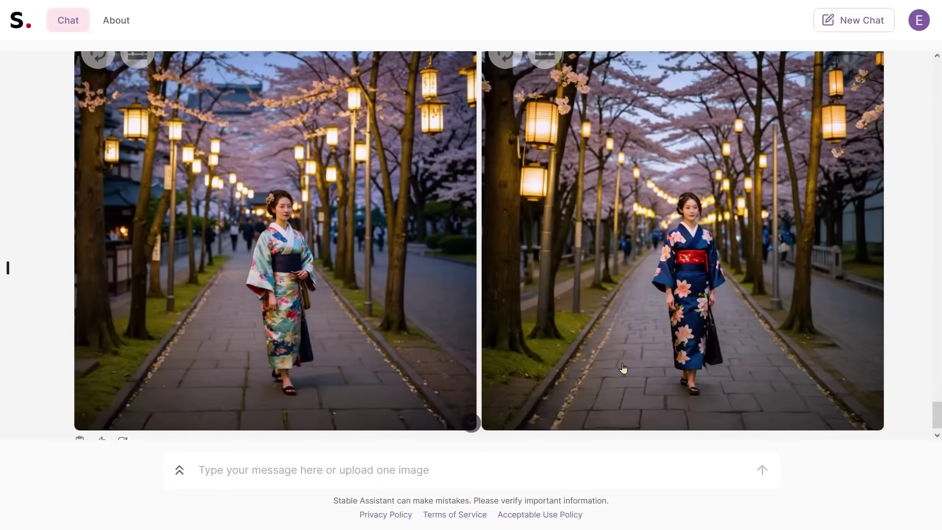
- Look back at the chat-generated sunset pair with pagodas and compare it with the sketch-based lantern pair
scroll(498, 354, down, 1)
scroll(498, 354, up, 5)
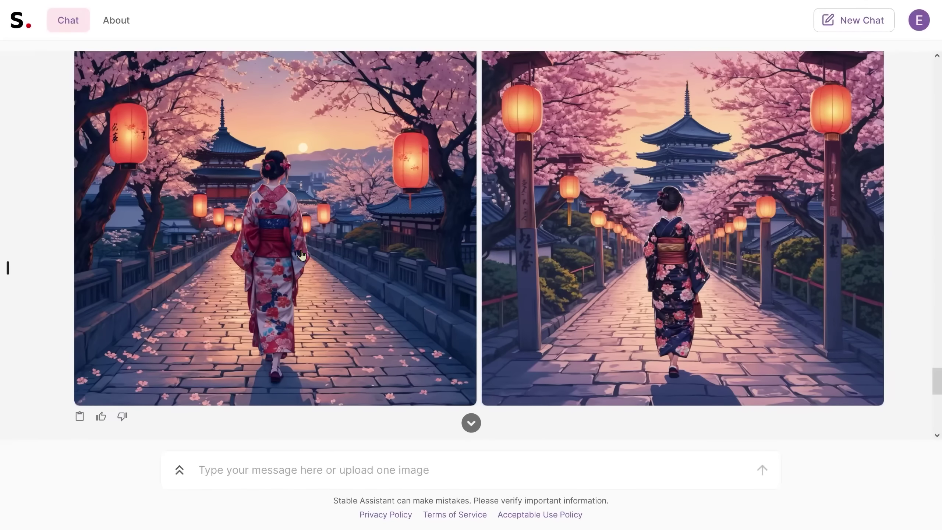
scroll(339, 322, down, 8)
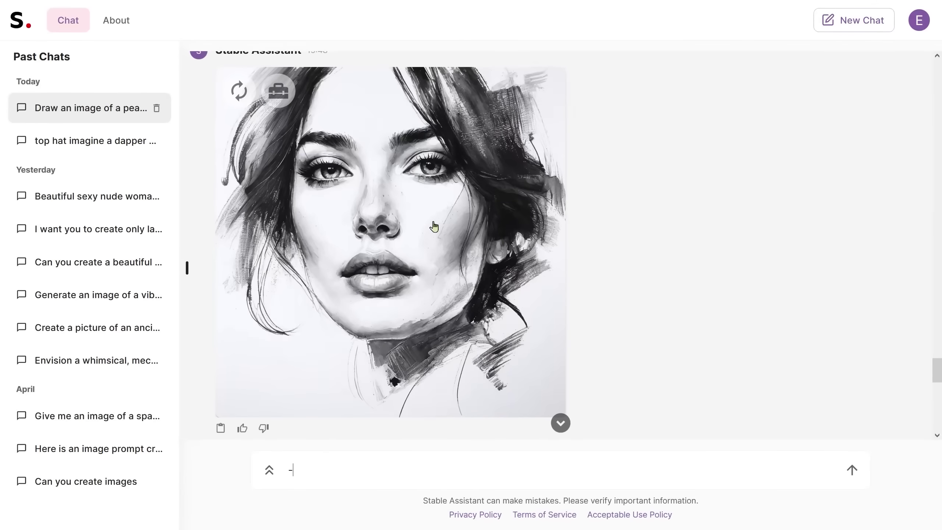
- Review the impressionistic face sketch, the blue-green alien face image, and the assistant's reply giving the prompt behind it
scroll(434, 226, up, 2)
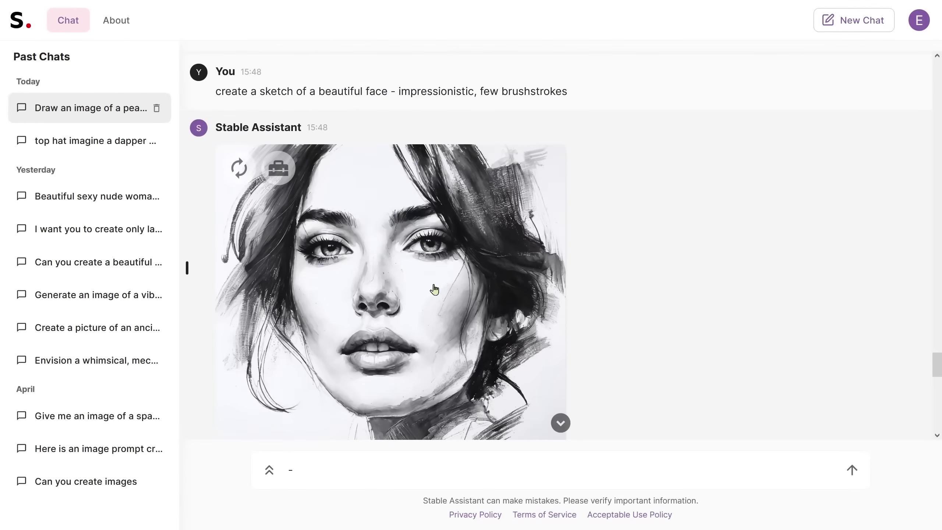
scroll(445, 301, down, 7)
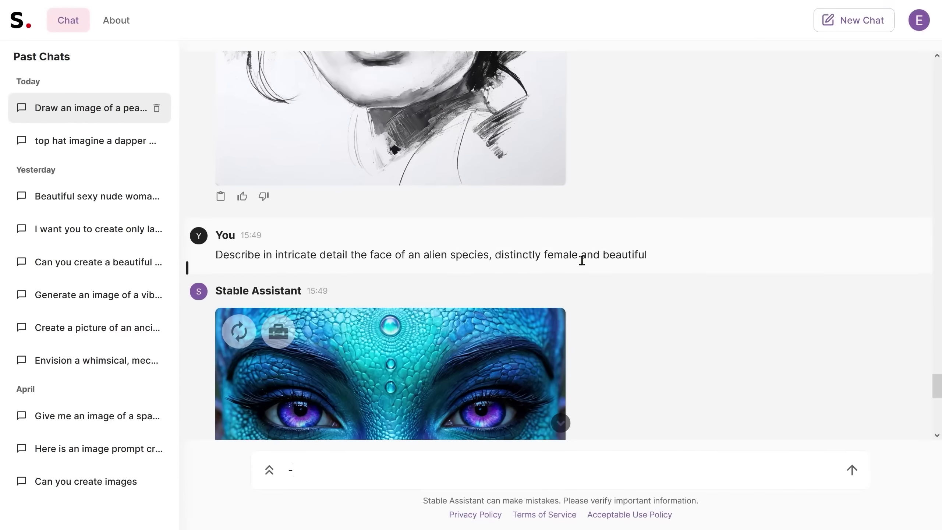
scroll(582, 267, down, 4)
scroll(472, 296, down, 2)
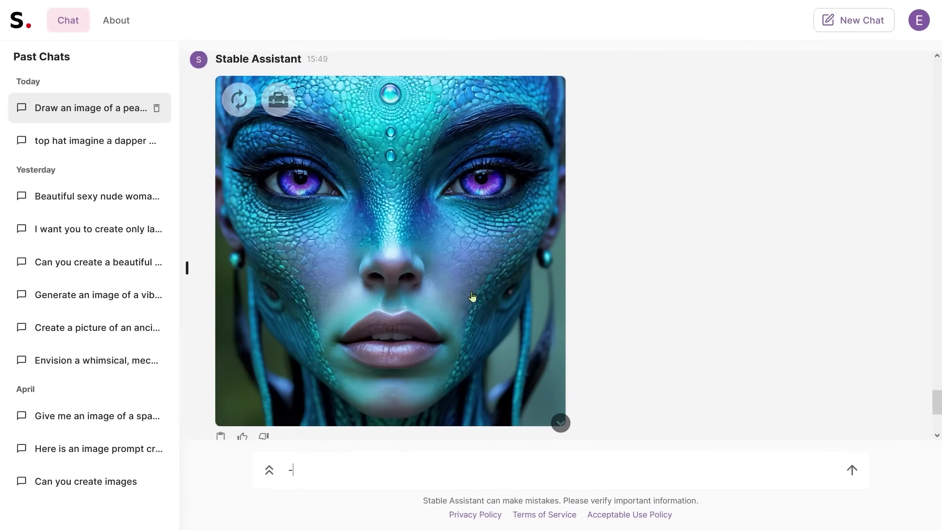
scroll(430, 312, down, 6)
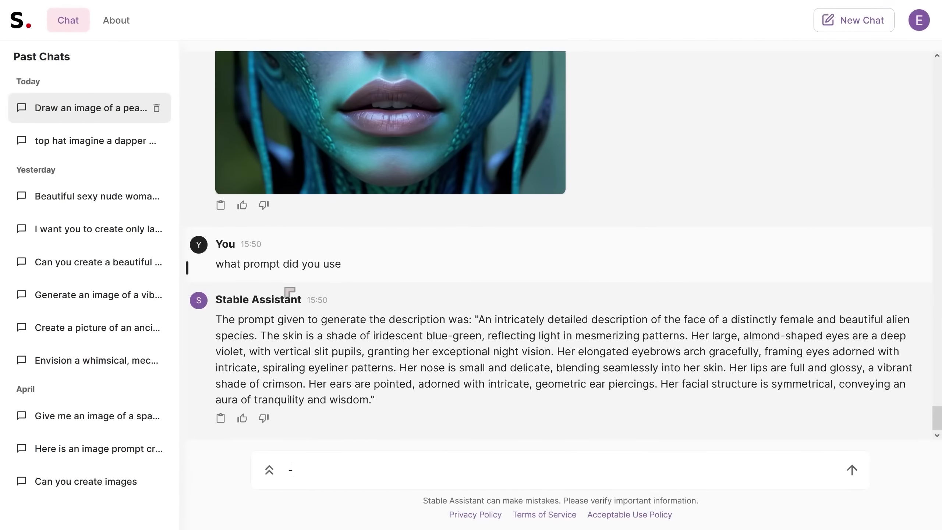
- Run Sketch to image on the impressionistic face sketch with the copied alien-face description as prompt, and view the generated pair
scroll(418, 373, up, 10)
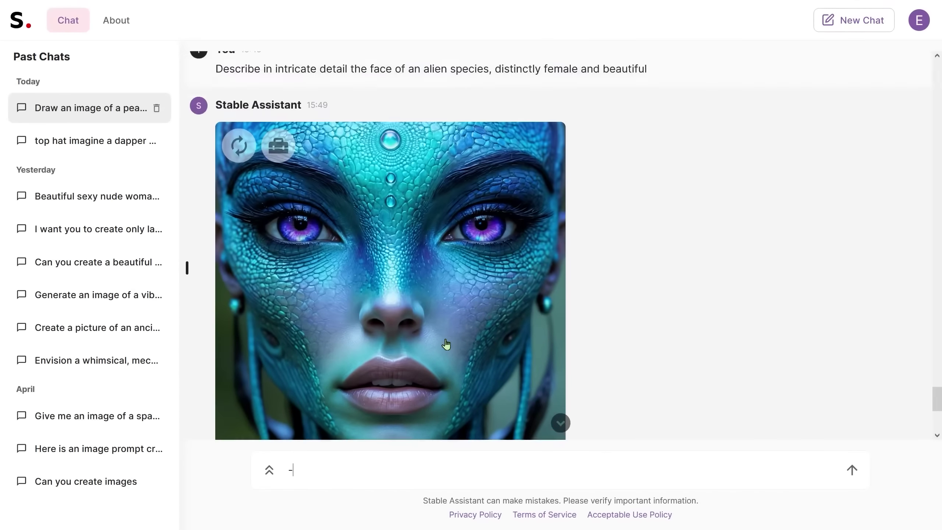
scroll(429, 260, up, 5)
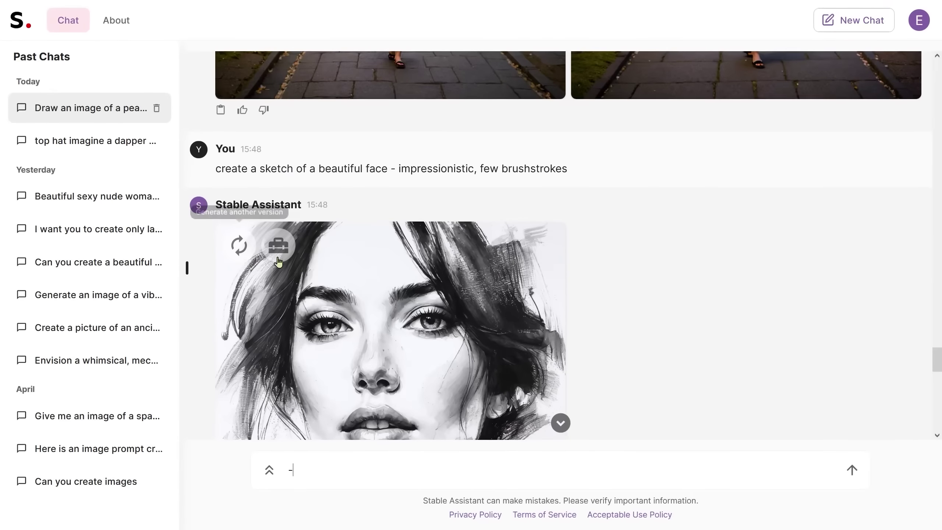
click(296, 254)
click(348, 46)
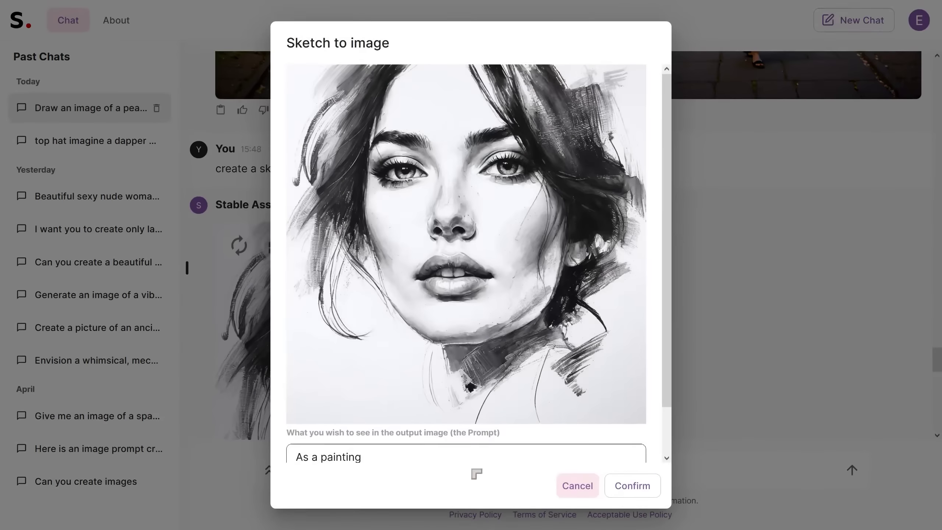
triple_click(402, 458)
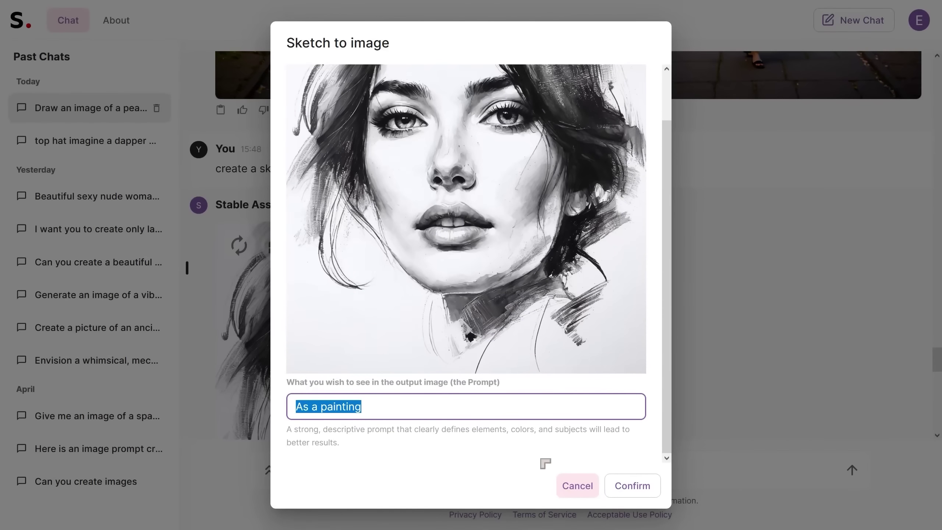
key(ctrl+v)
click(639, 482)
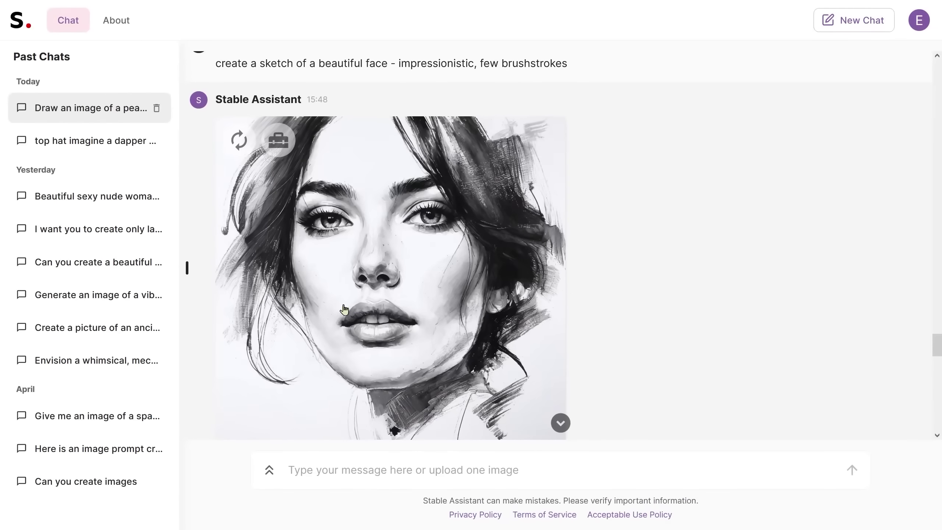
scroll(472, 339, down, 20)
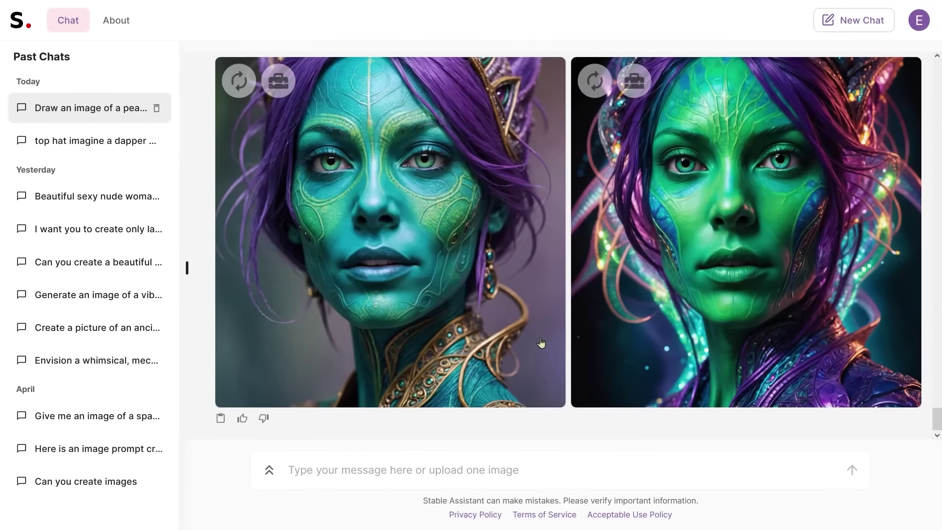
scroll(541, 342, up, 10)
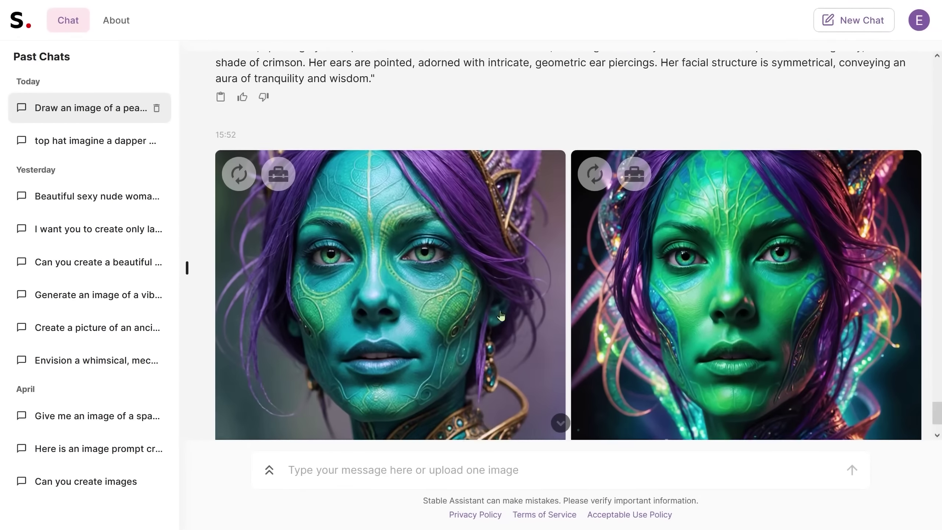
- Compare the sketch-based green-faced alien pair with the impressionistic face sketch and the chat-generated blue-green alien face
scroll(540, 289, up, 8)
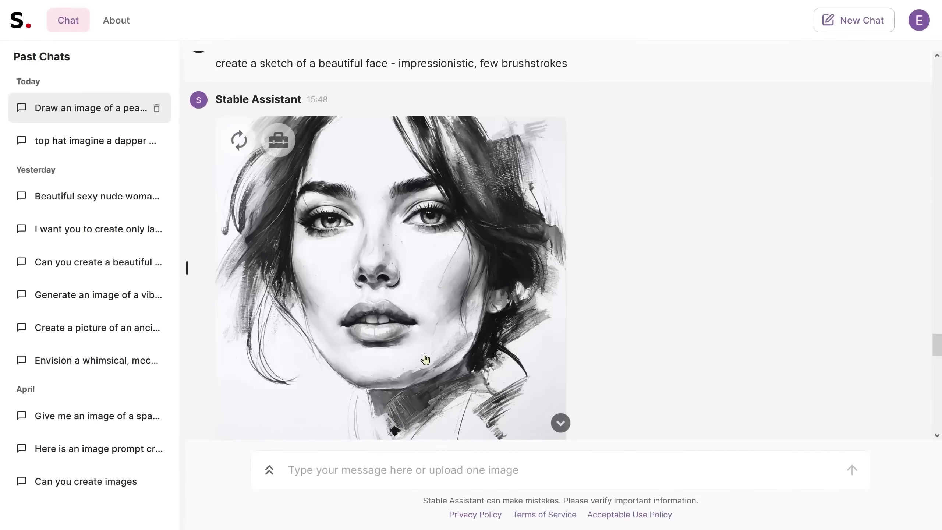
scroll(626, 371, down, 8)
scroll(627, 371, down, 15)
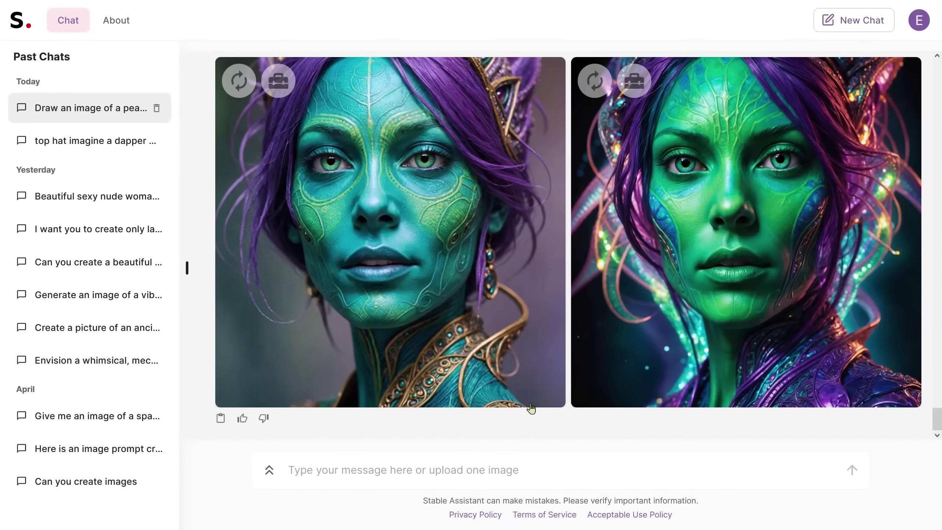
scroll(527, 408, up, 2)
scroll(547, 404, up, 20)
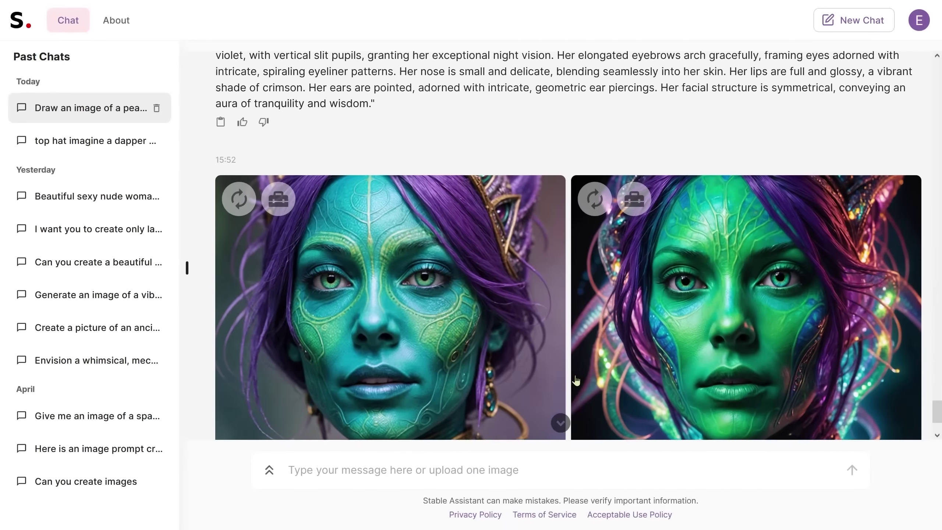
scroll(480, 282, up, 2)
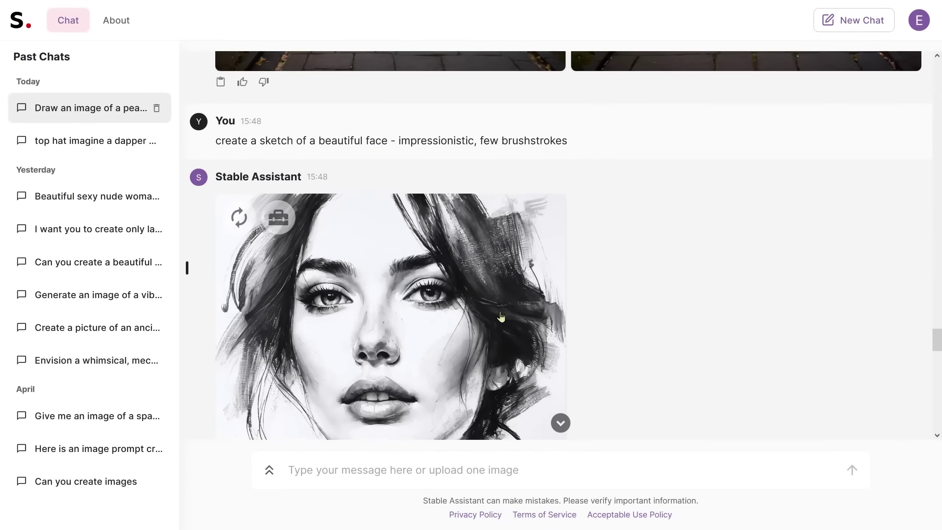
scroll(589, 333, down, 12)
scroll(589, 333, down, 14)
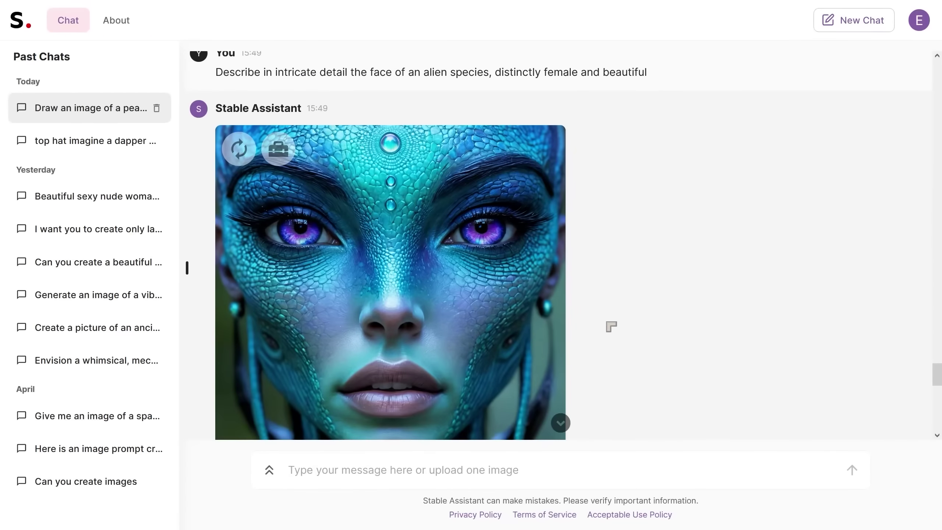
scroll(606, 337, down, 4)
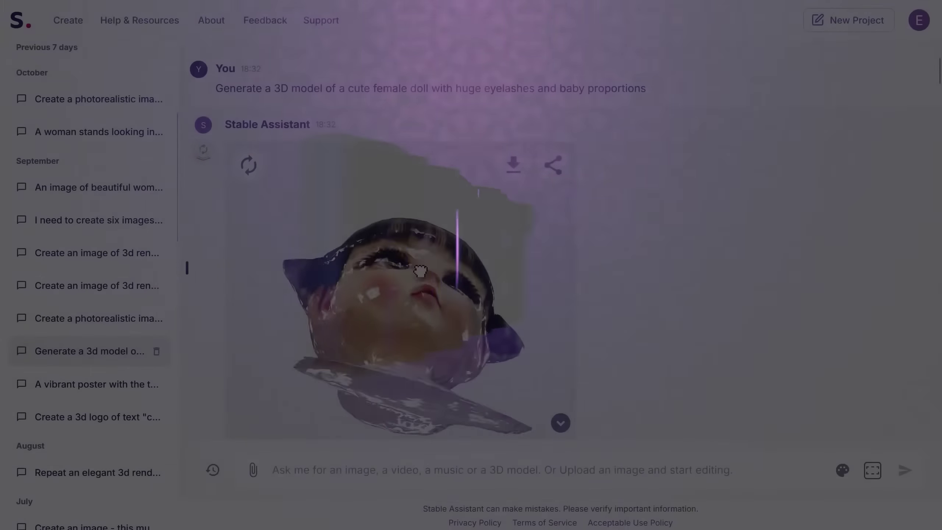
- Rotate the 3D doll model to inspect it from several sides, and play the second track made from the first future bass prompt
drag(420, 271, 407, 297)
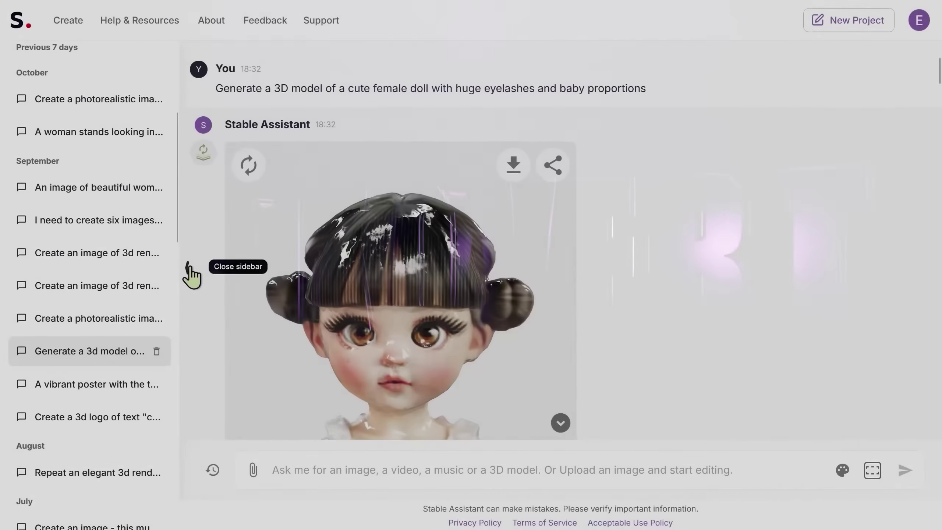
drag(483, 245, 517, 353)
scroll(561, 342, down, 10)
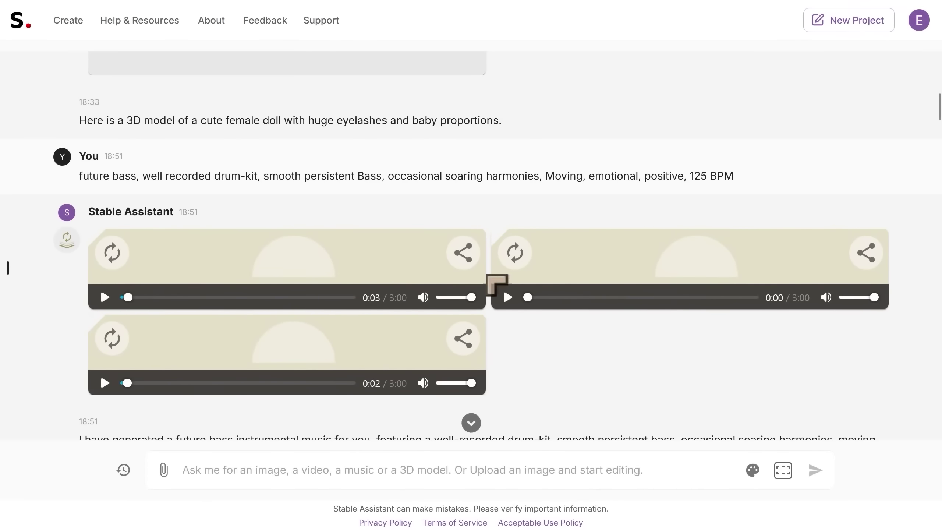
click(508, 297)
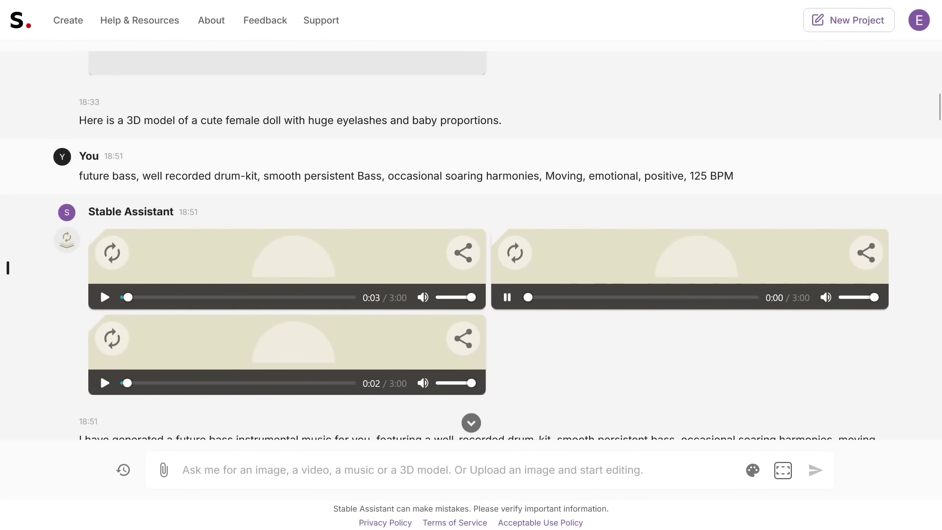
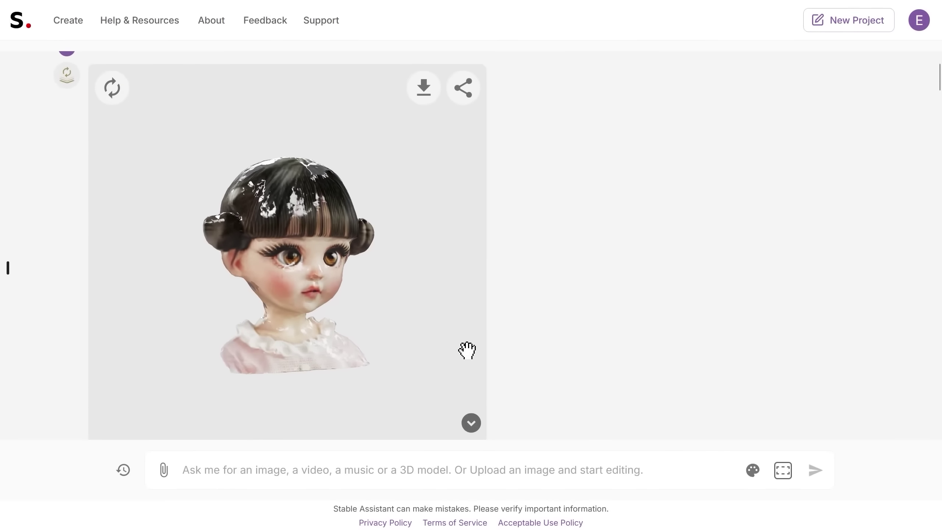
- Browse the generated music and play the first track of the 22:39 "hauntingly beautiful piece" prompt briefly before pausing it
scroll(595, 359, down, 6)
scroll(600, 361, down, 5)
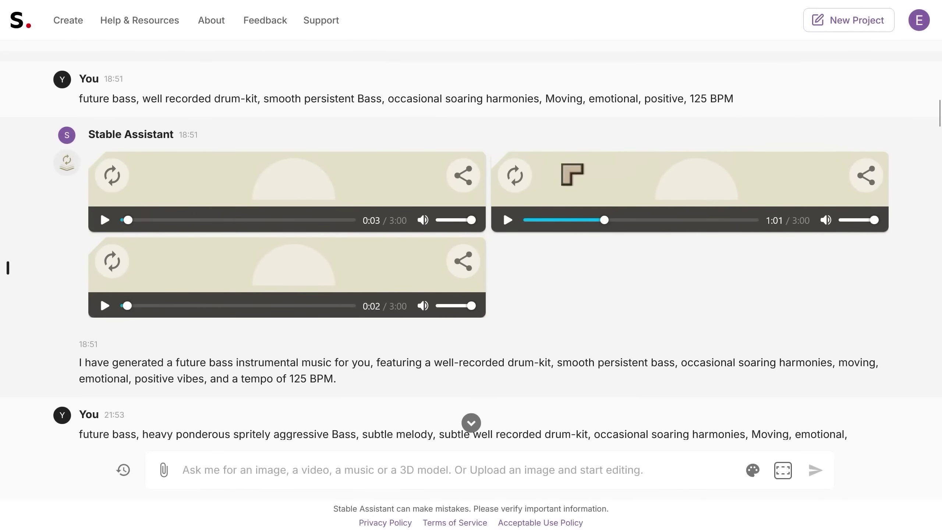
scroll(478, 408, down, 9)
scroll(558, 397, down, 20)
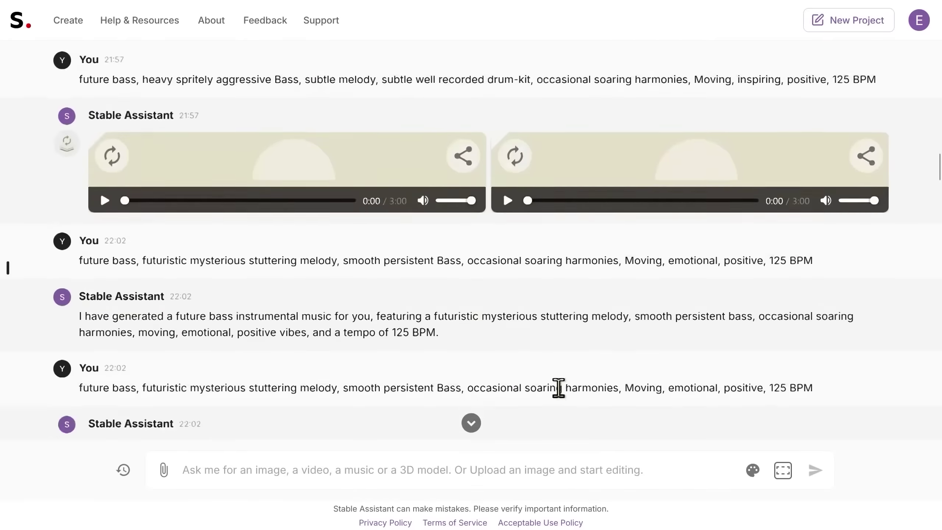
scroll(423, 372, down, 4)
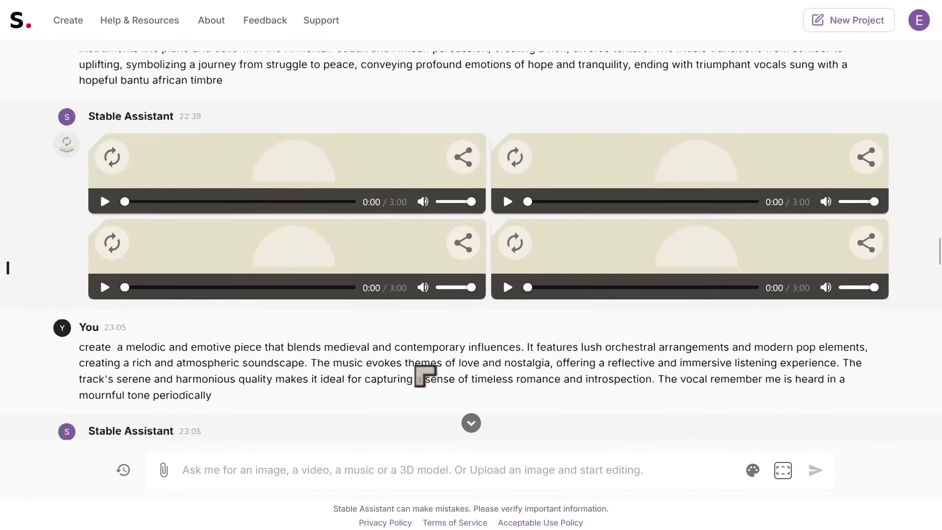
scroll(226, 312, up, 4)
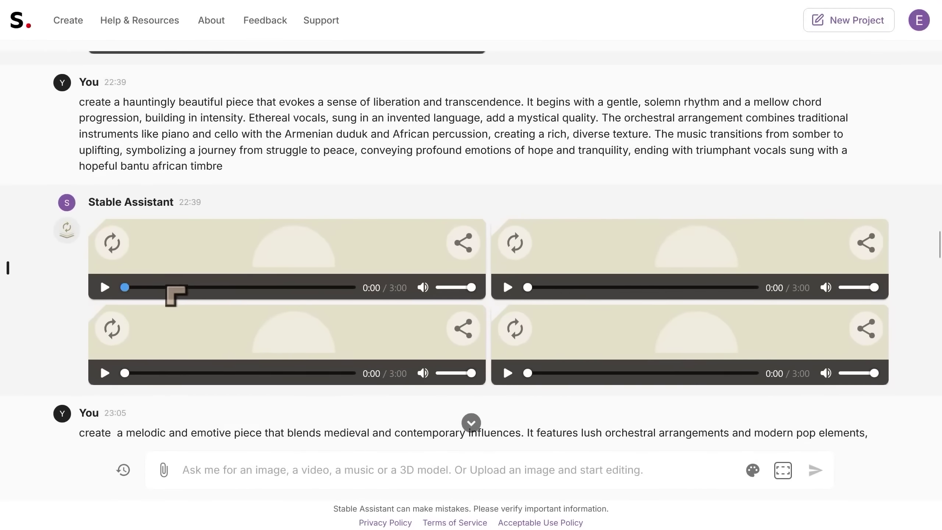
click(104, 287)
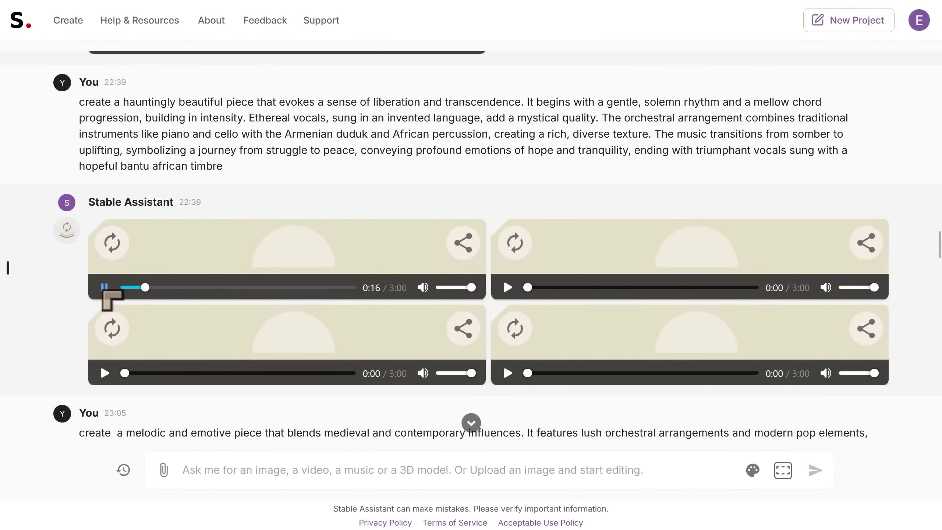
click(104, 288)
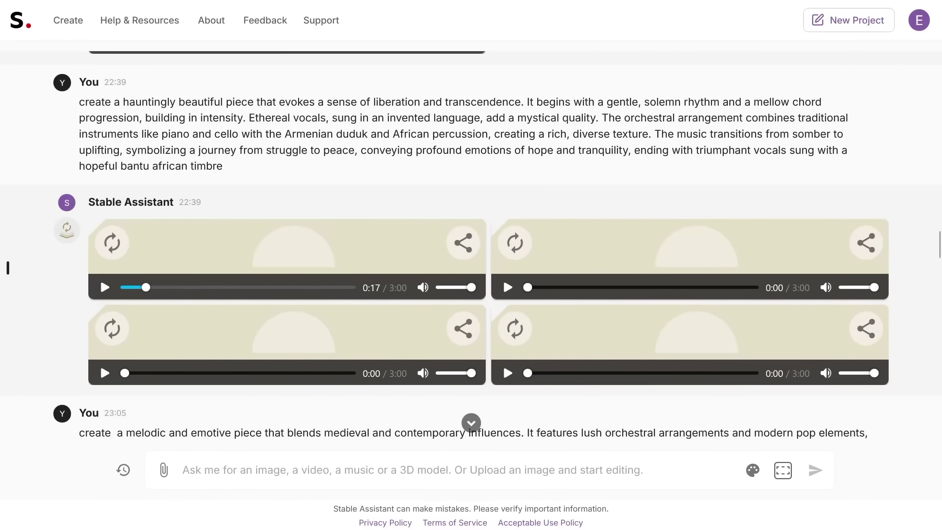
- Look through the remaining song prompts and tracks to the end of the conversation, and return to the 3D doll model
scroll(287, 427, down, 20)
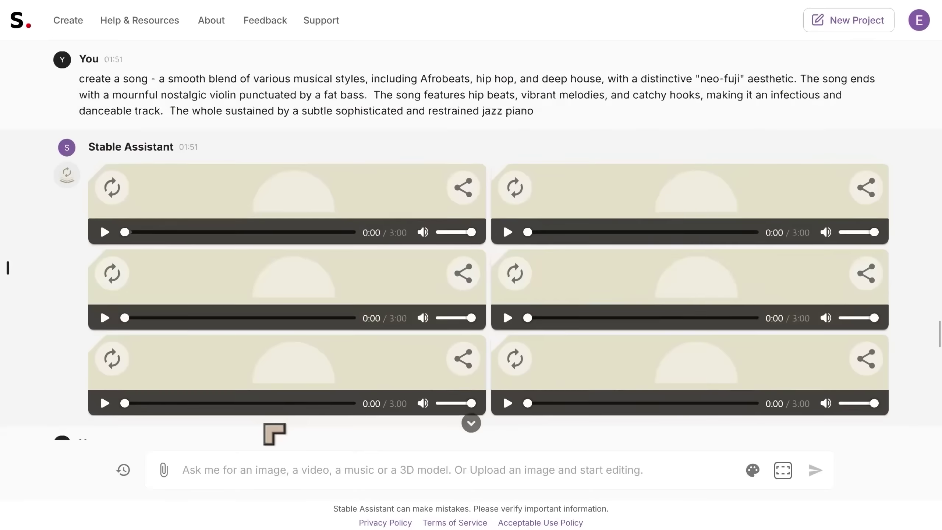
scroll(274, 434, down, 15)
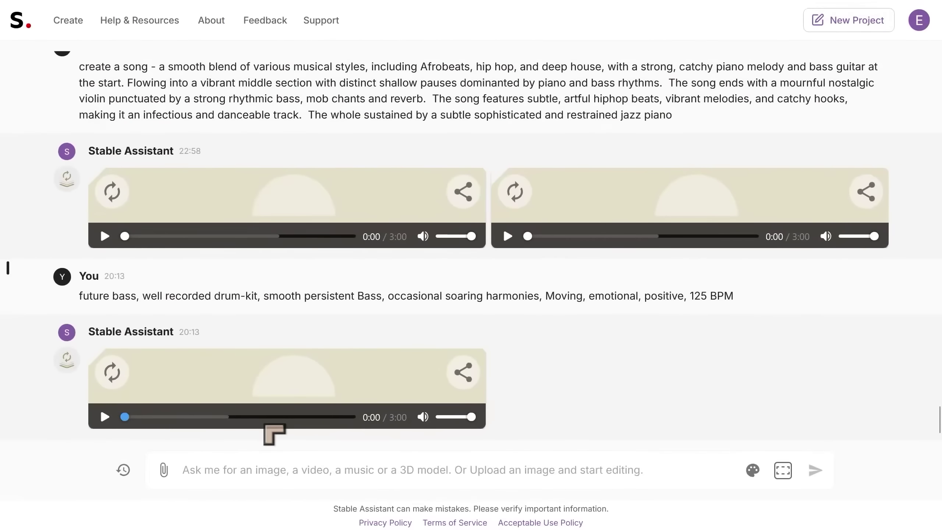
middle_click(584, 397)
scroll(583, 397, up, 10)
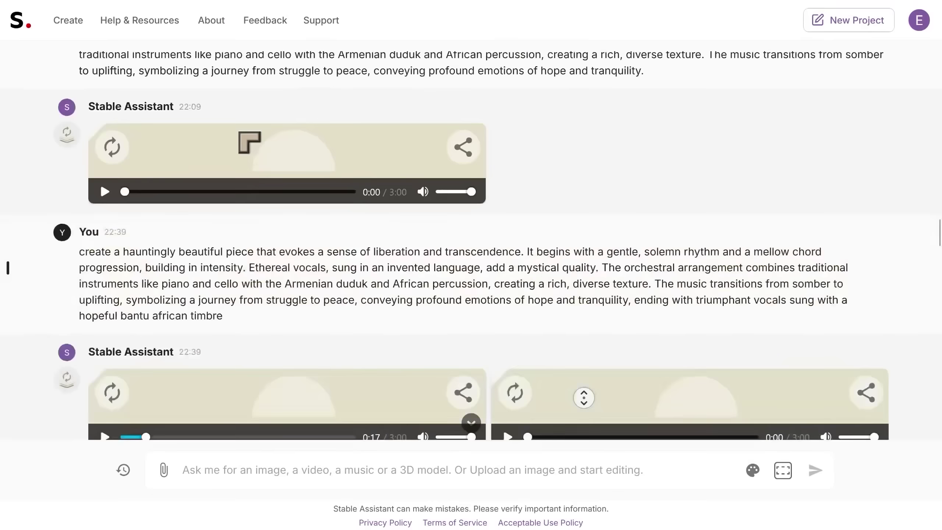
scroll(584, 397, up, 15)
- Open the past project with the Adobe FireFly 3D text image and hide the list of past projects
click(8, 273)
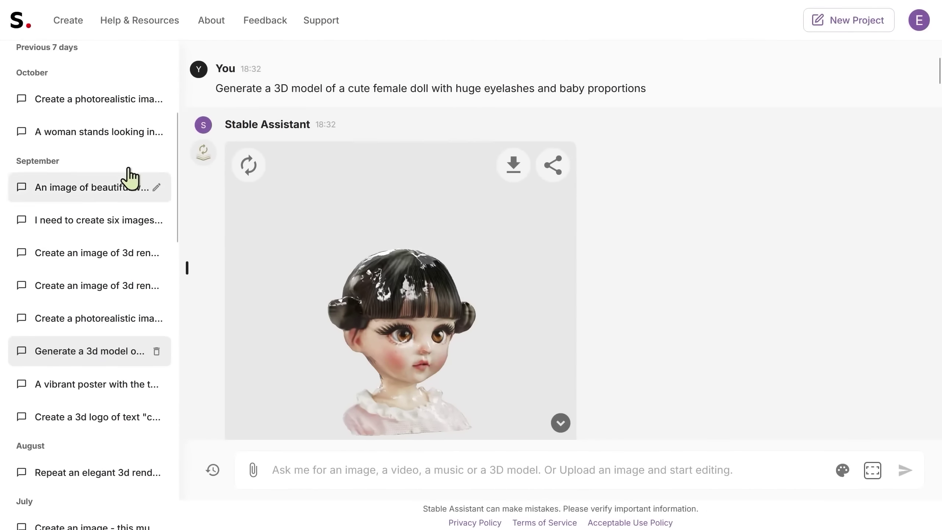
click(187, 267)
click(8, 270)
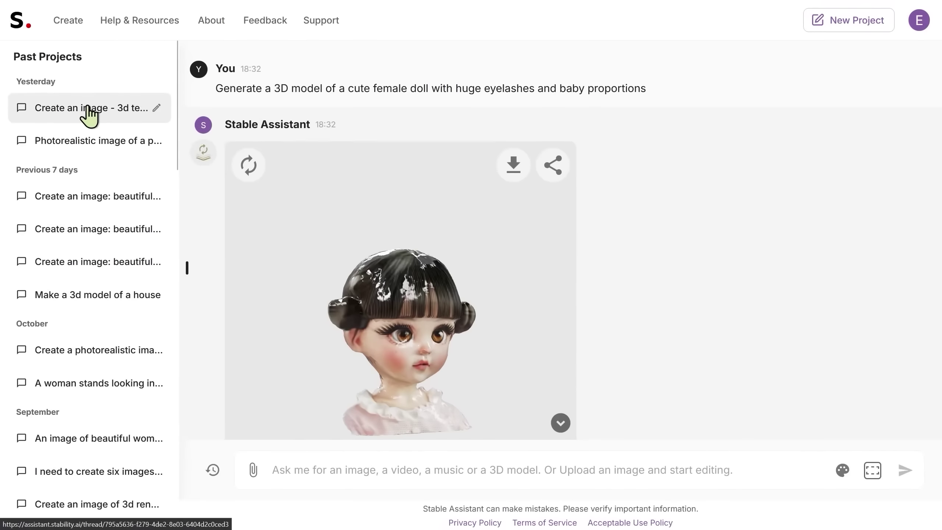
click(80, 109)
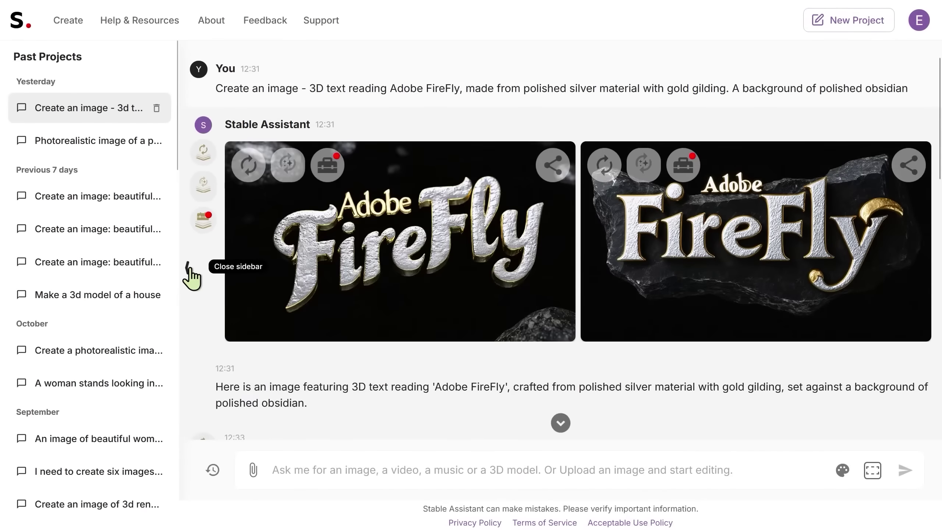
click(187, 268)
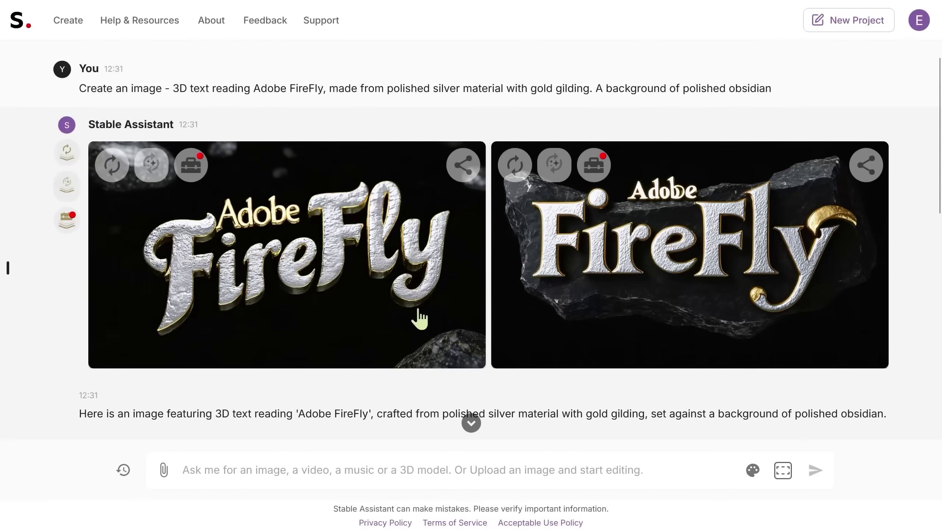
- Review the silver-and-gold Adobe FireFly pair and the four sky, moss and futuristic text variations, and return to the original pair
scroll(535, 256, down, 2)
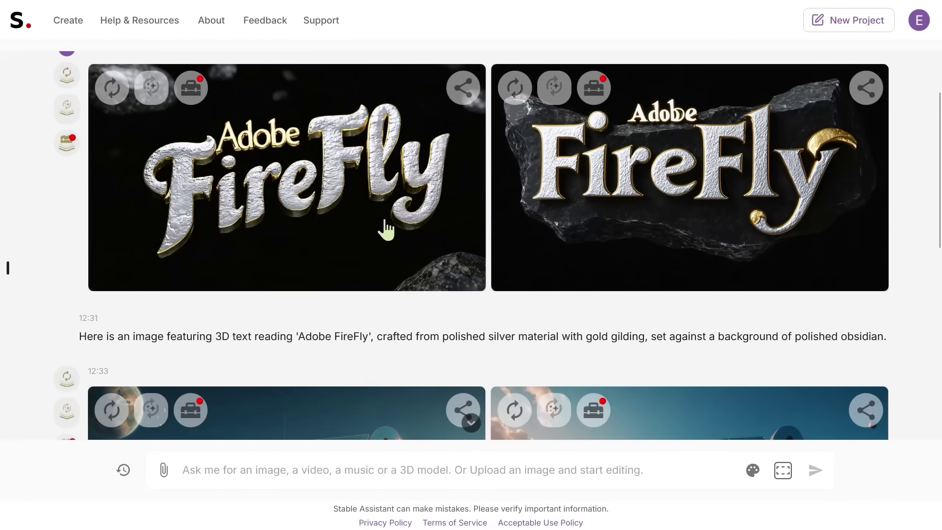
scroll(344, 233, down, 8)
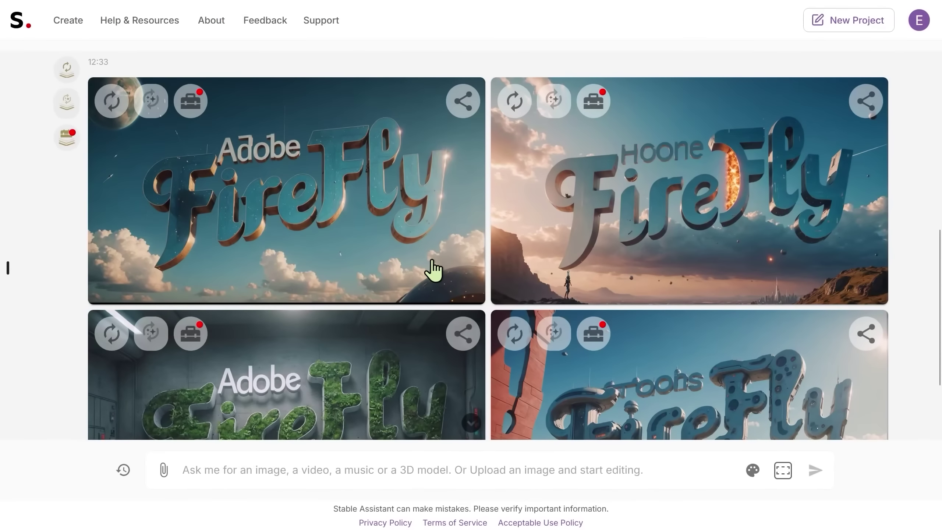
scroll(433, 270, down, 3)
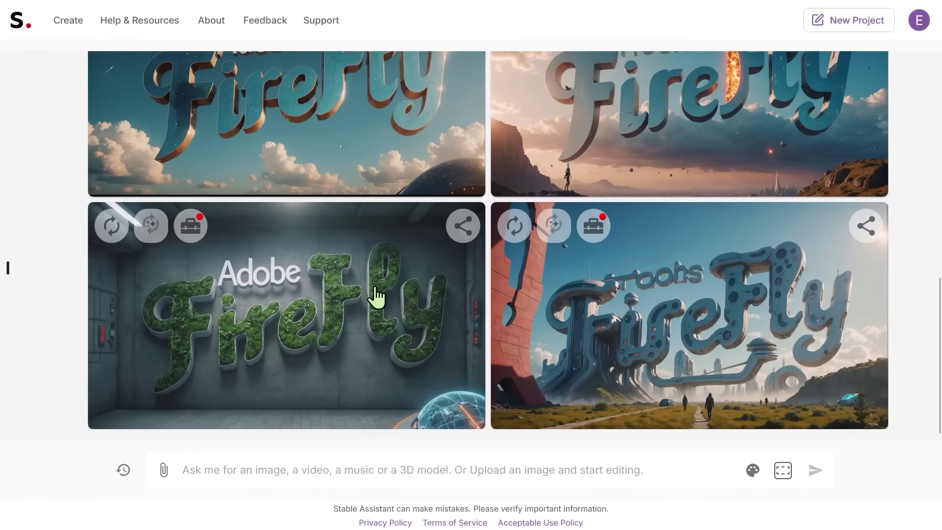
scroll(375, 295, up, 15)
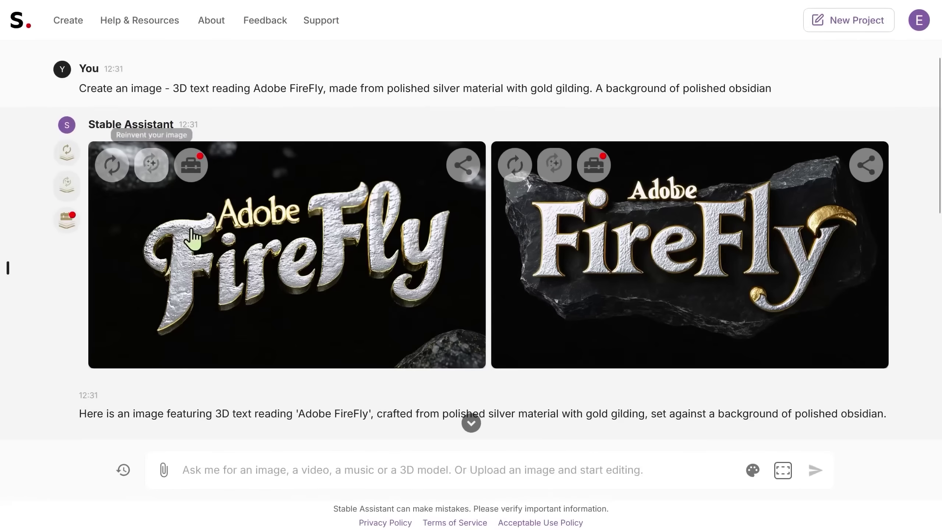
- Generate a New Image with Same Structure from the first silver Adobe FireFly image, using the prompt "In anime style"
click(150, 167)
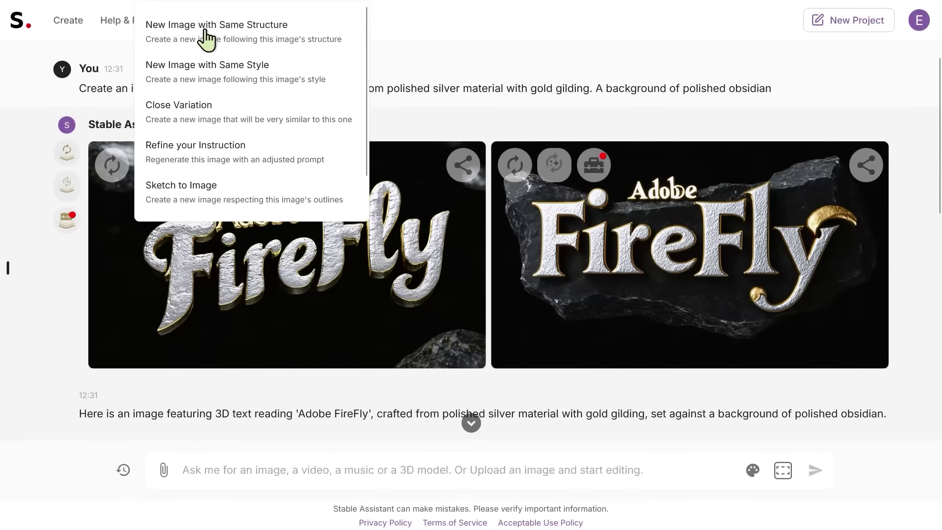
click(210, 45)
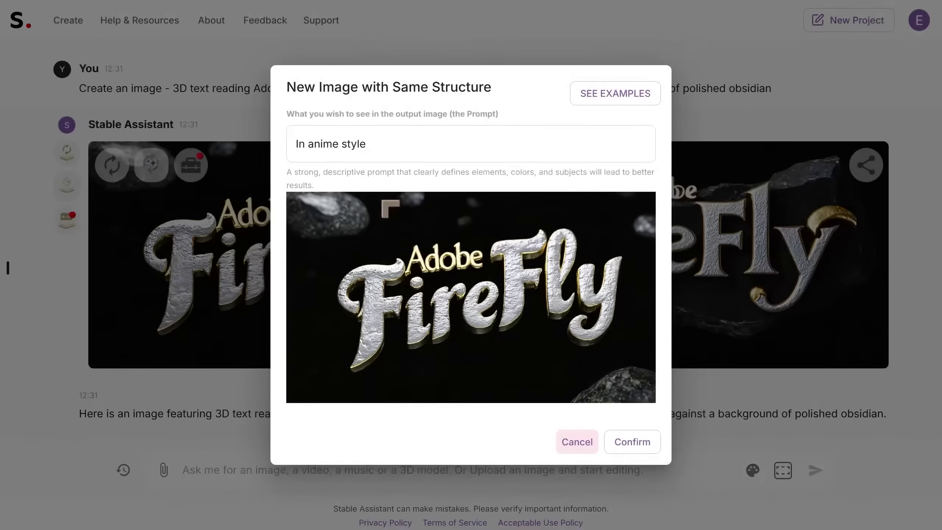
click(375, 143)
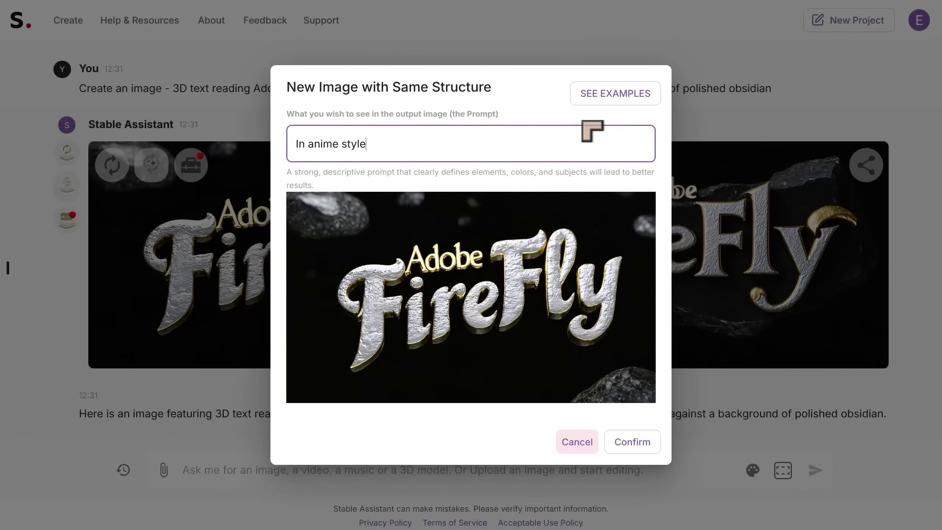
click(630, 441)
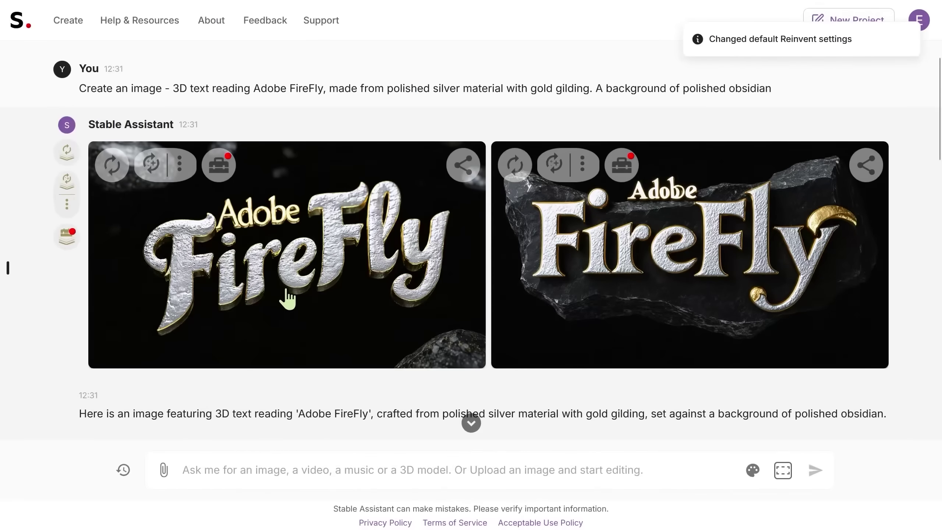
- Check the pending same-structure generation and compare the existing FireFly variations with the original silver text images
scroll(298, 284, down, 8)
scroll(374, 252, up, 4)
middle_click(395, 269)
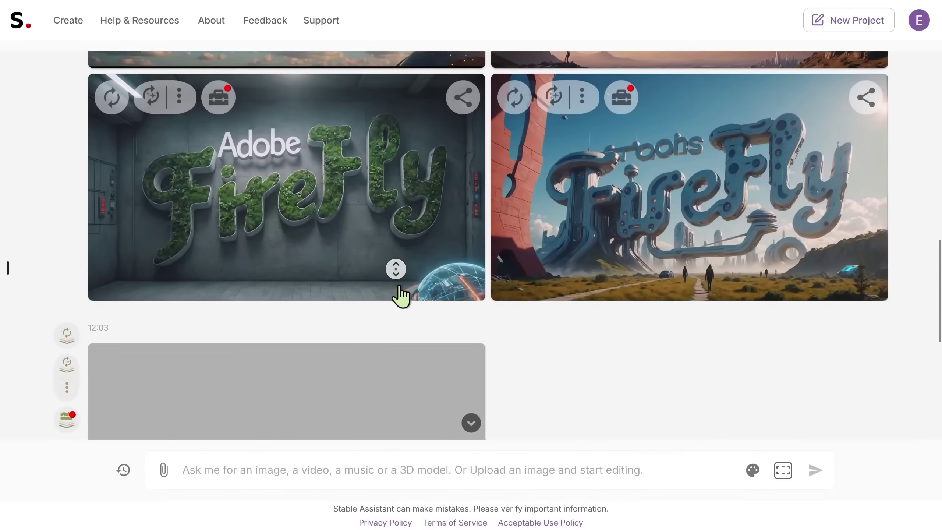
scroll(420, 326, up, 6)
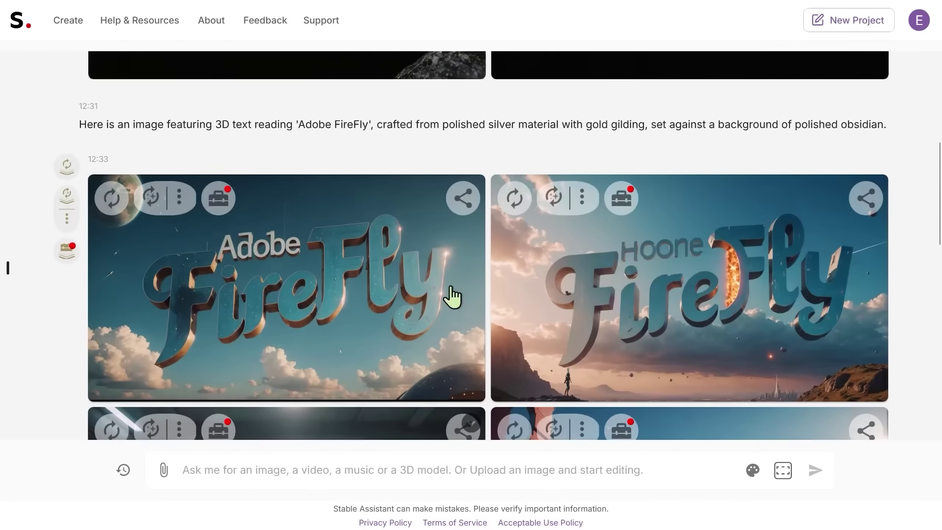
scroll(430, 315, up, 6)
scroll(426, 312, down, 2)
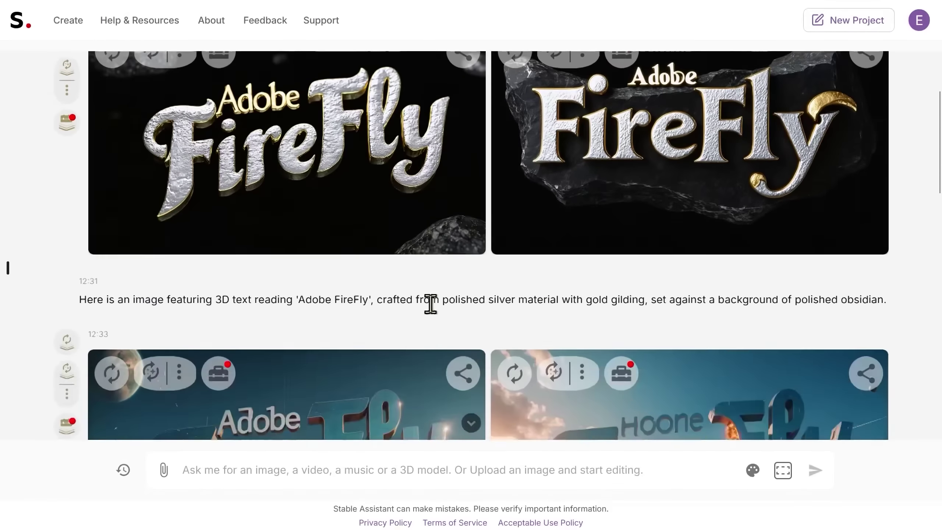
scroll(427, 308, down, 3)
scroll(371, 289, up, 4)
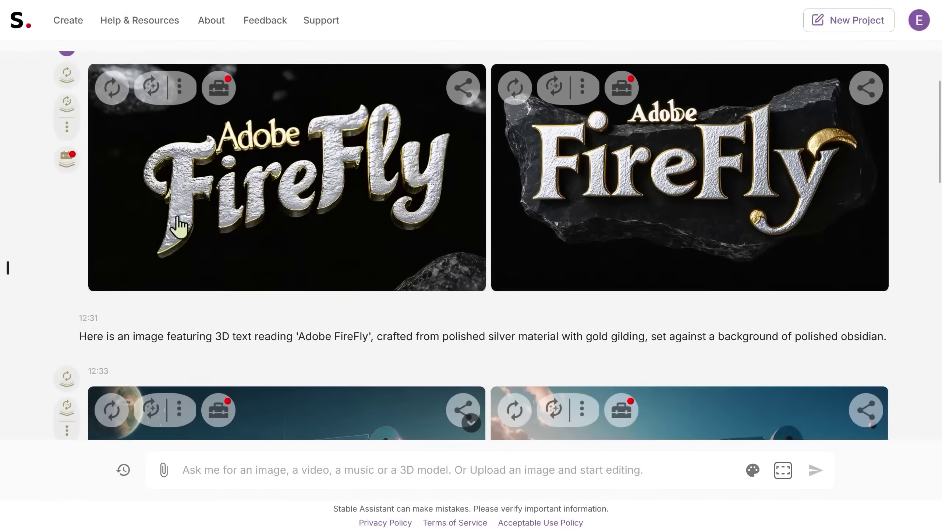
- Review the original silver Adobe FireFly pair, the four existing variations and the new anime-style image
scroll(244, 280, down, 6)
scroll(333, 316, up, 8)
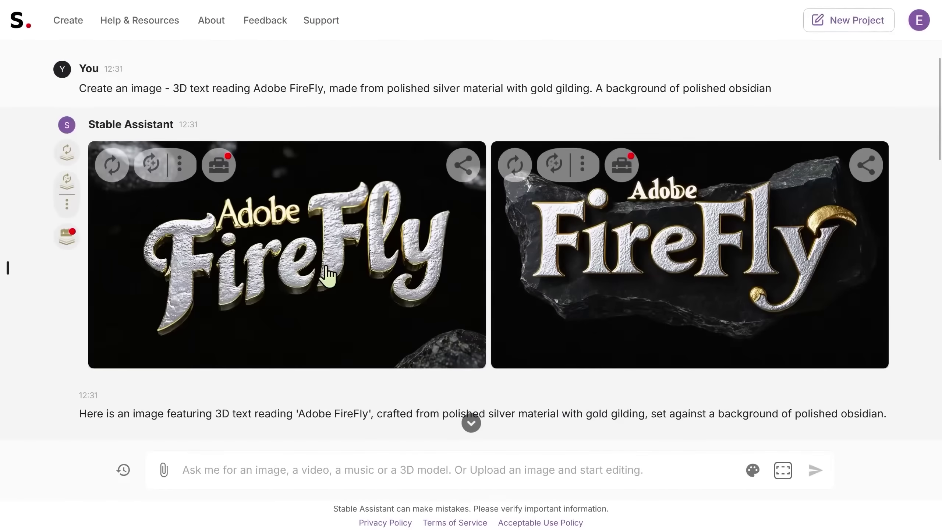
scroll(276, 271, down, 8)
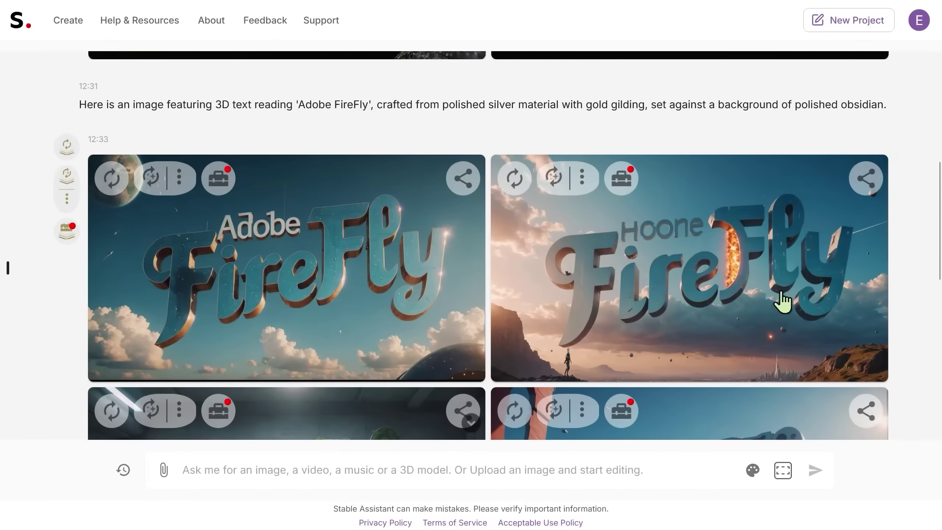
scroll(576, 293, down, 6)
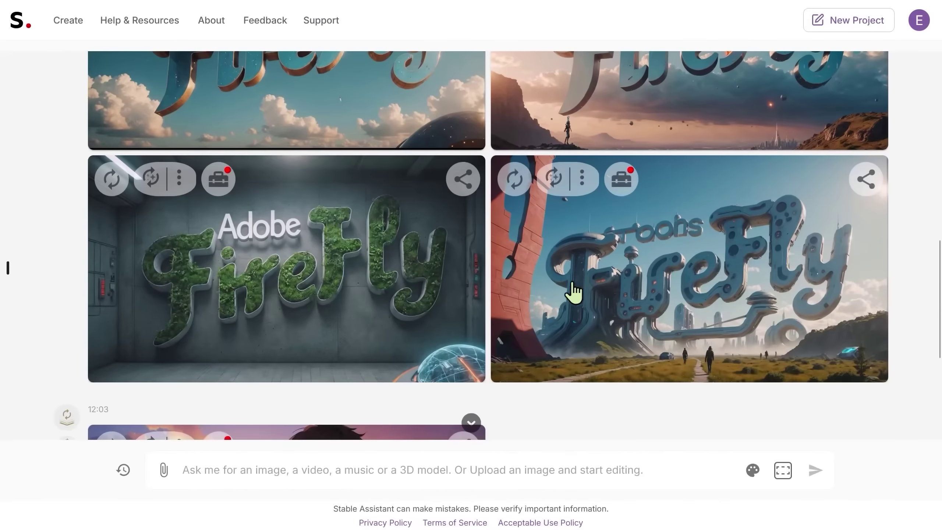
scroll(317, 313, down, 4)
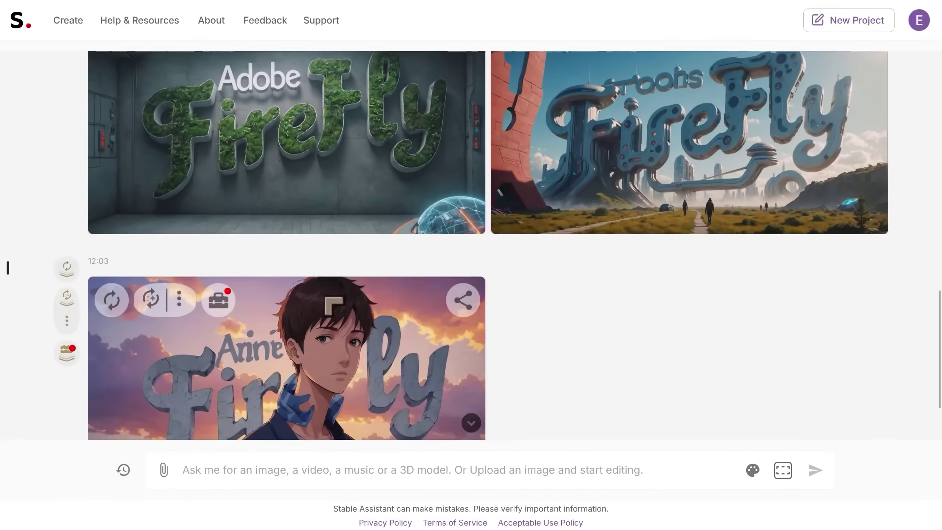
scroll(546, 335, down, 2)
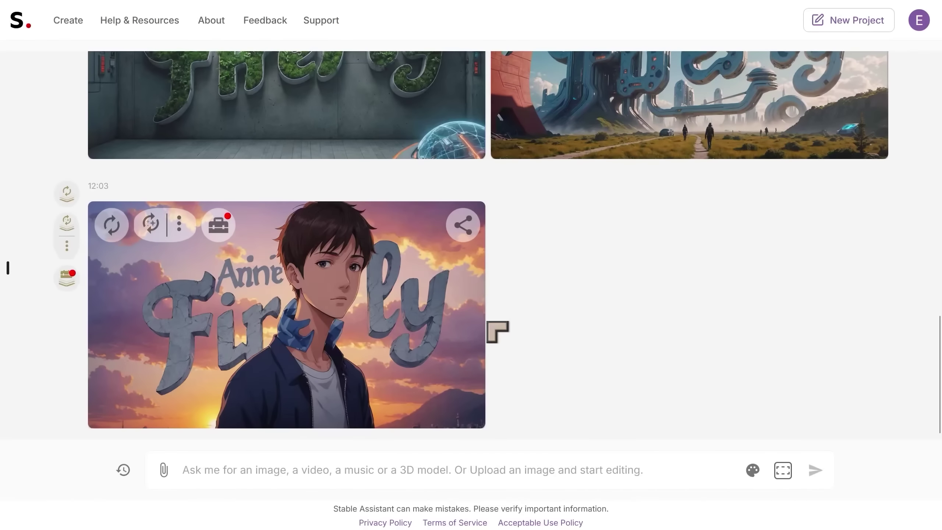
- Compare the anime-style FireFly image with the original silver text images and the earlier variations
scroll(519, 334, up, 20)
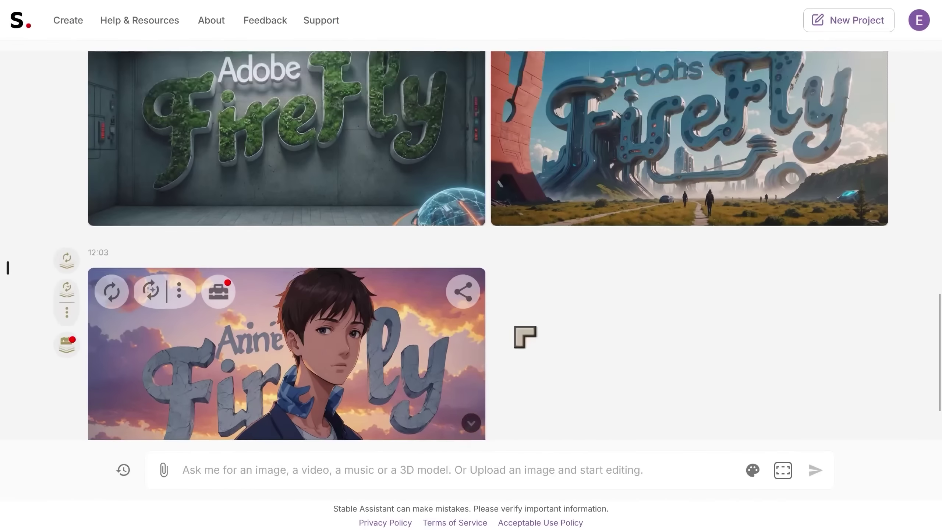
scroll(339, 320, up, 6)
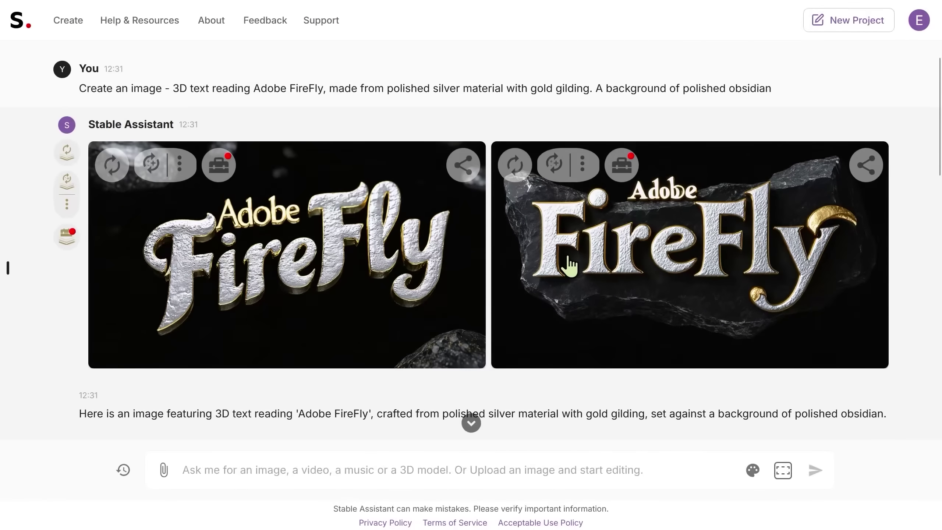
scroll(279, 290, down, 17)
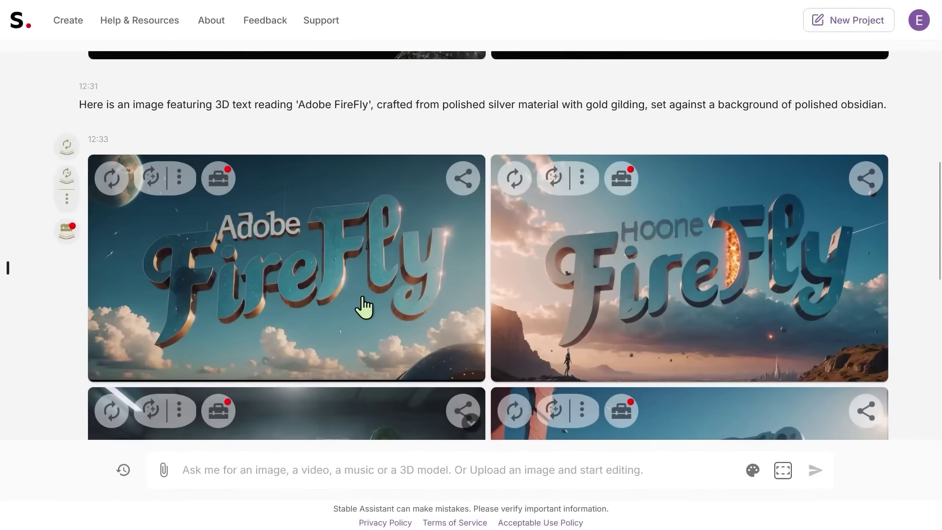
scroll(356, 245, down, 4)
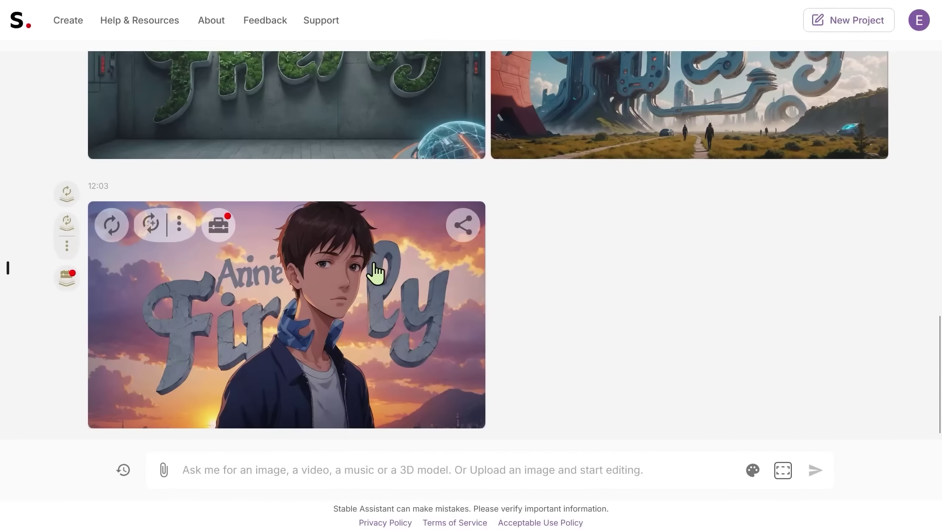
scroll(375, 272, up, 6)
scroll(414, 319, up, 10)
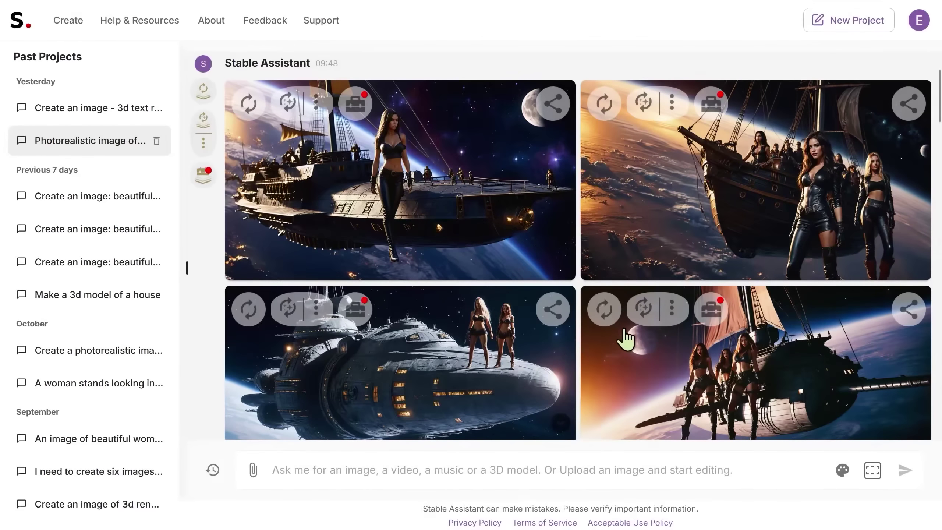
- Examine the space pirate ship images and view the split-screen image of the purple-dressed maiden and cyborg at full size
scroll(578, 319, down, 2)
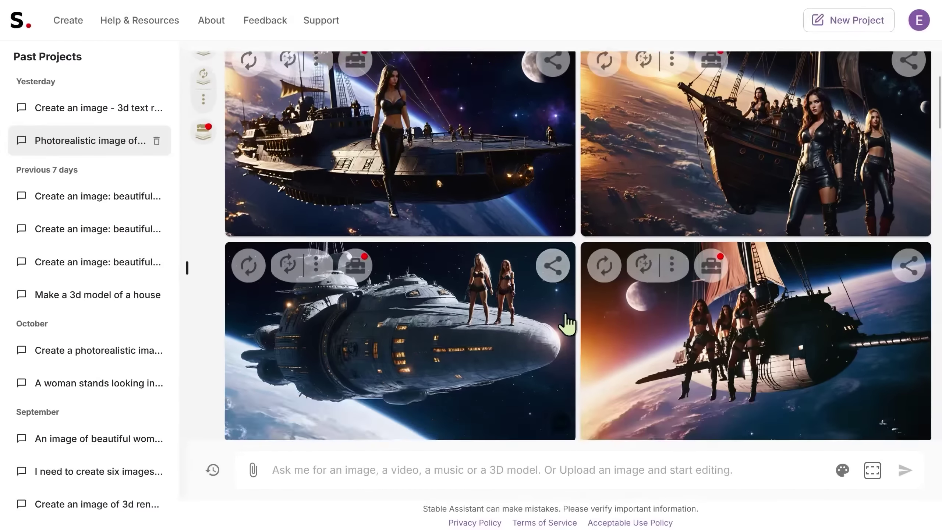
scroll(418, 210, up, 3)
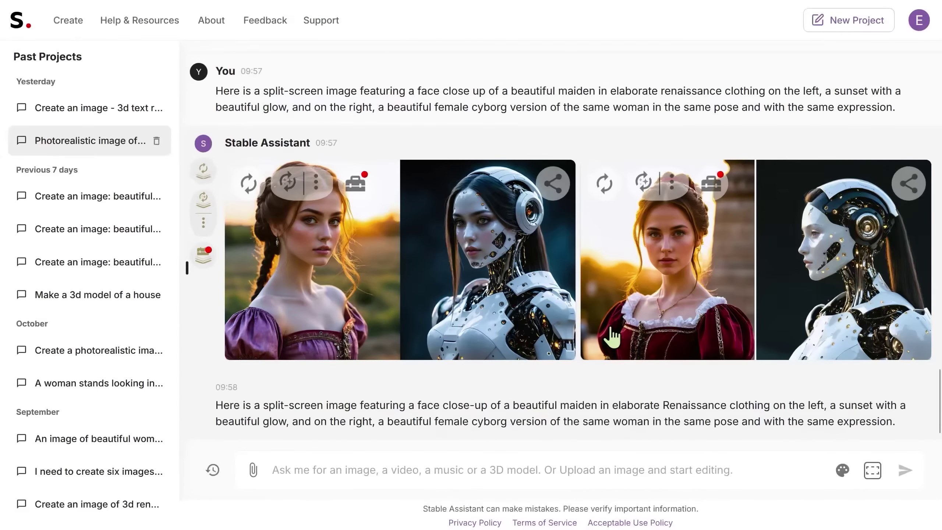
scroll(612, 336, up, 2)
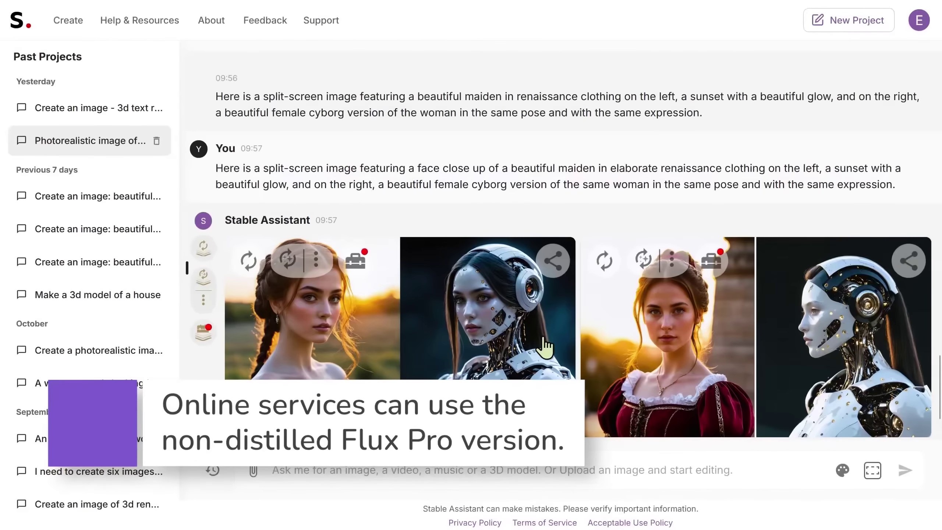
scroll(686, 374, down, 2)
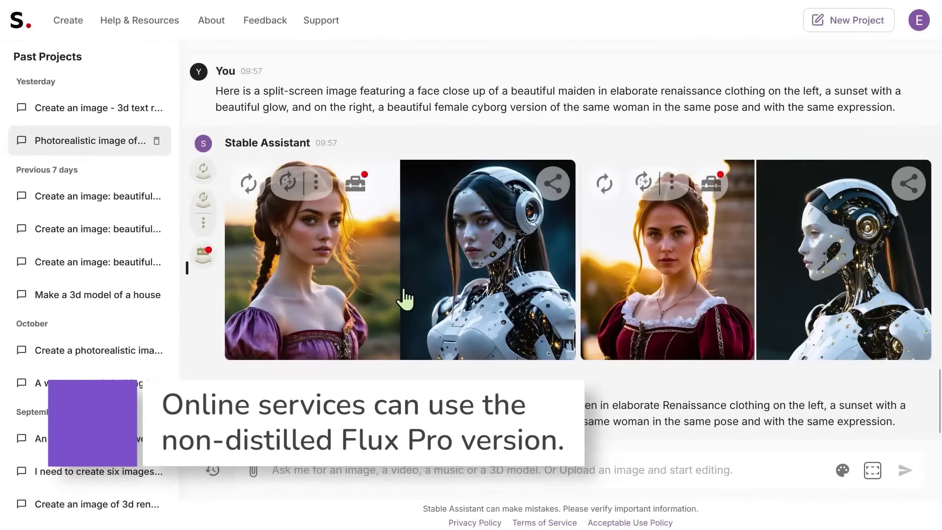
click(404, 295)
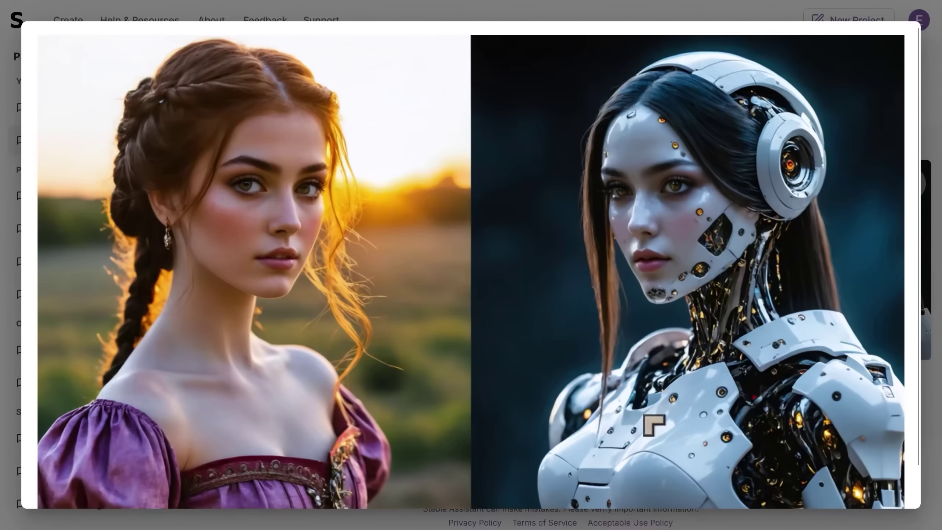
click(563, 406)
- Compare the original space pirate ship images with their variations and enlarge the variation showing two armored women before the ship
scroll(619, 301, up, 10)
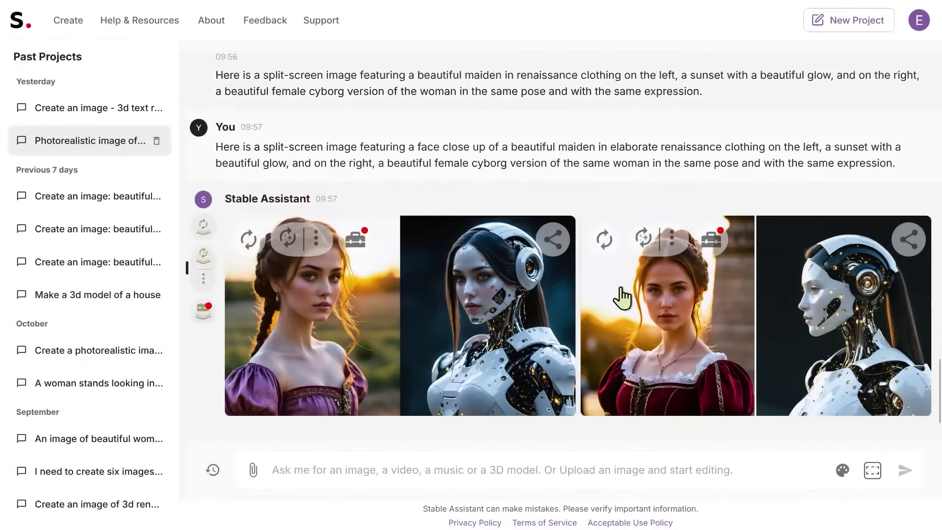
scroll(612, 321, up, 5)
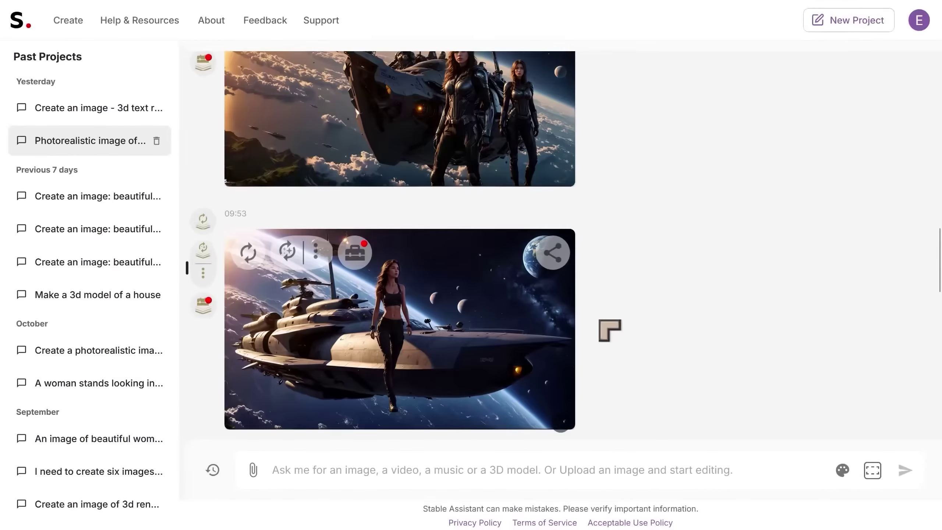
scroll(608, 330, up, 3)
scroll(729, 359, up, 5)
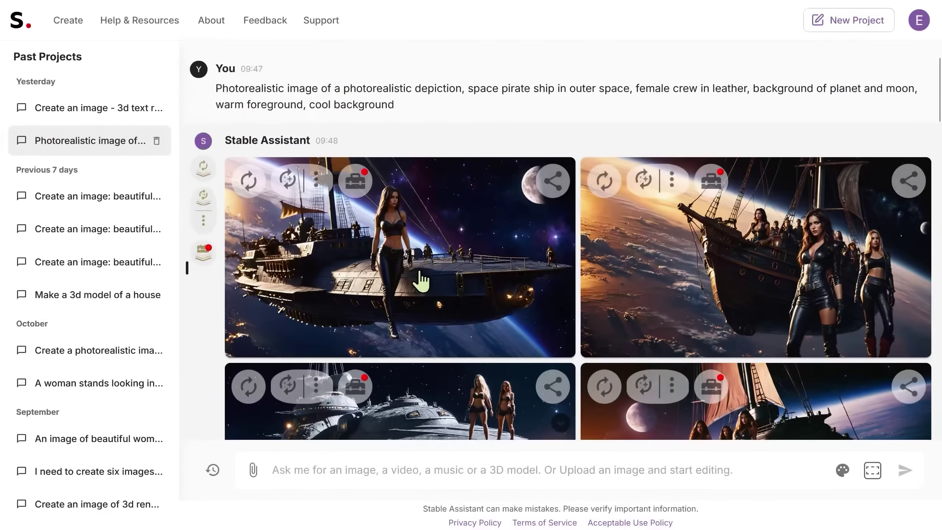
scroll(746, 304, down, 8)
scroll(723, 312, down, 5)
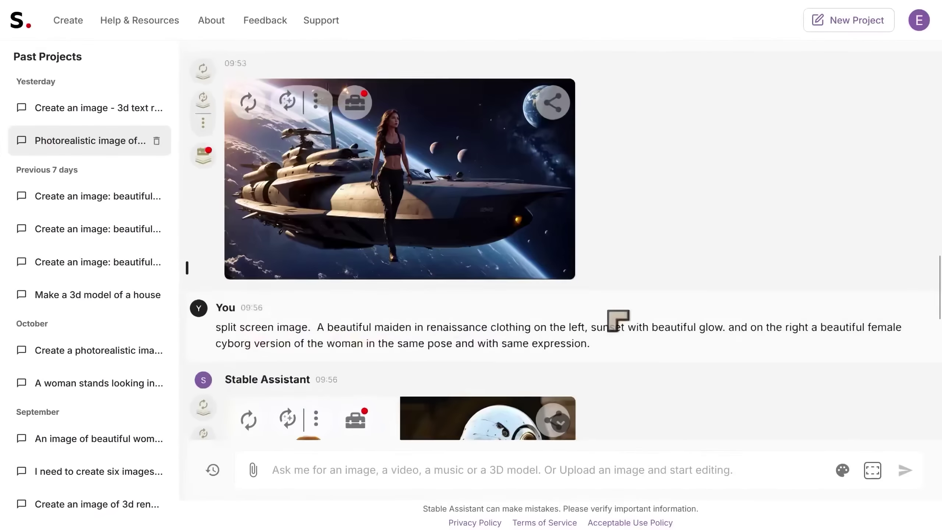
click(383, 213)
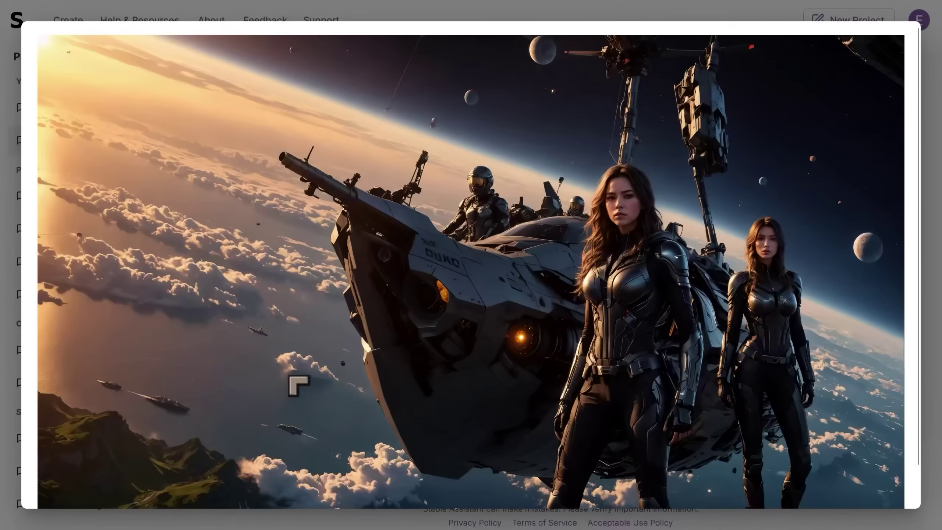
scroll(313, 392, down, 1)
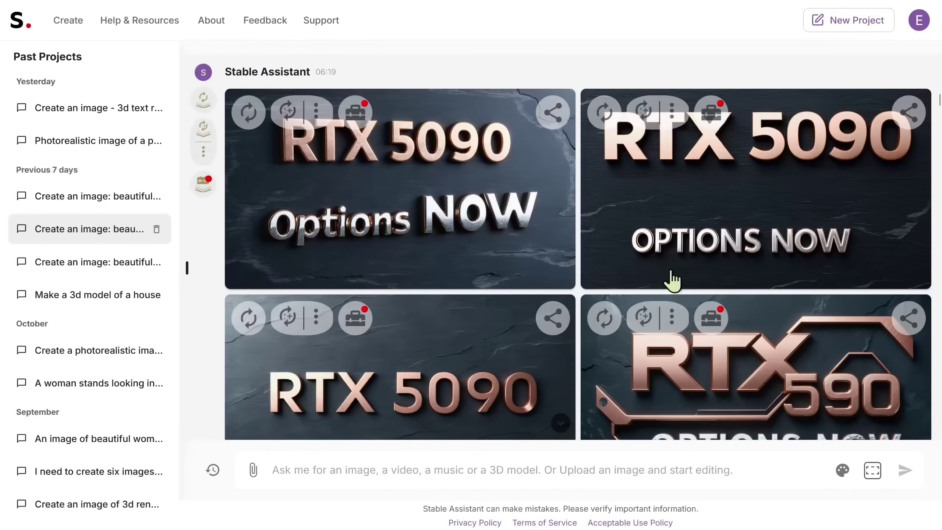
- Examine the four original "RTX 5090 Options Now" metallic text images on the dark slate background
scroll(710, 326, down, 2)
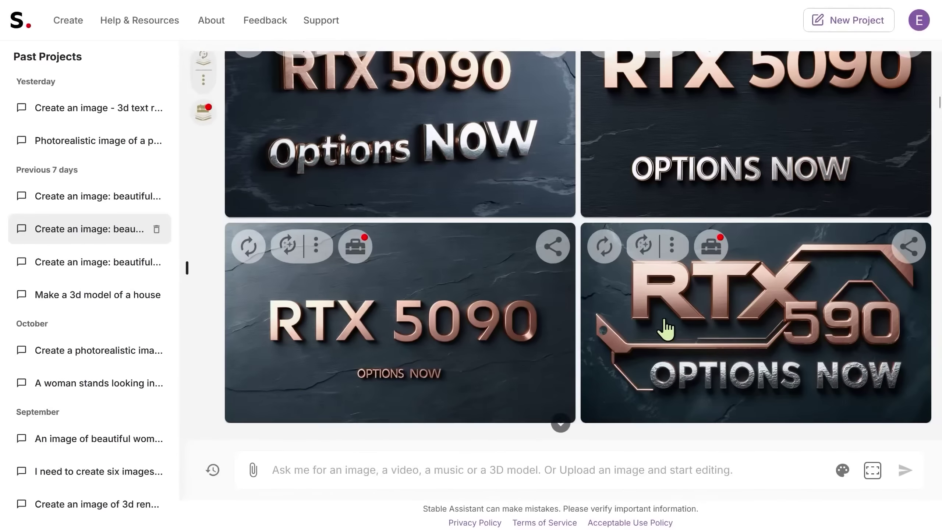
scroll(666, 328, up, 2)
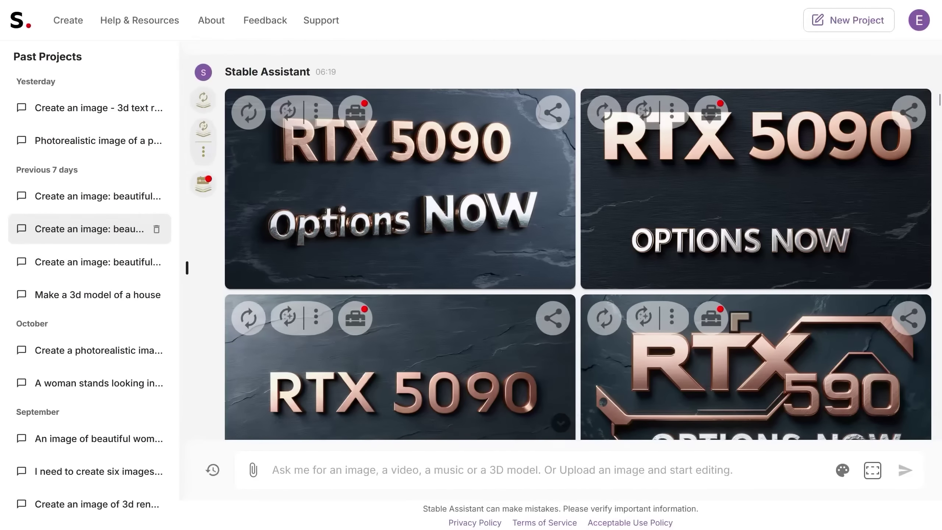
scroll(518, 297, down, 2)
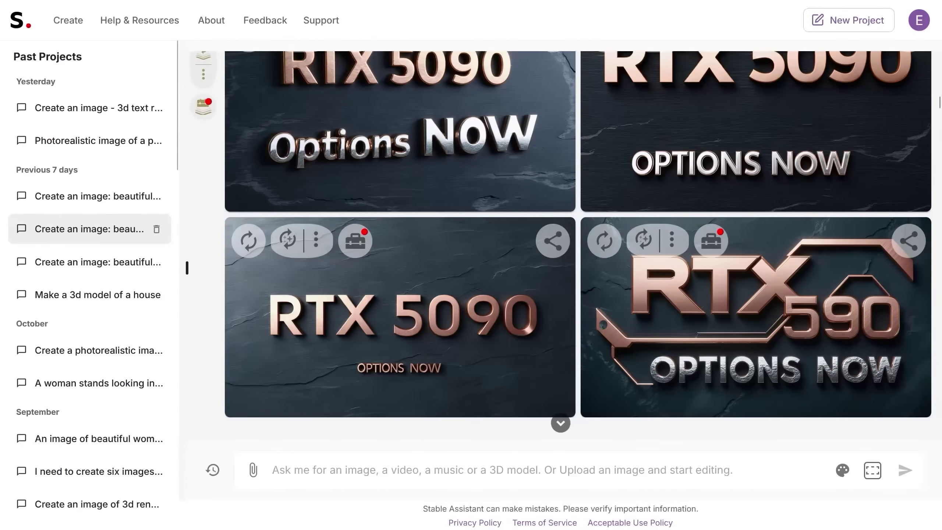
scroll(415, 336, up, 2)
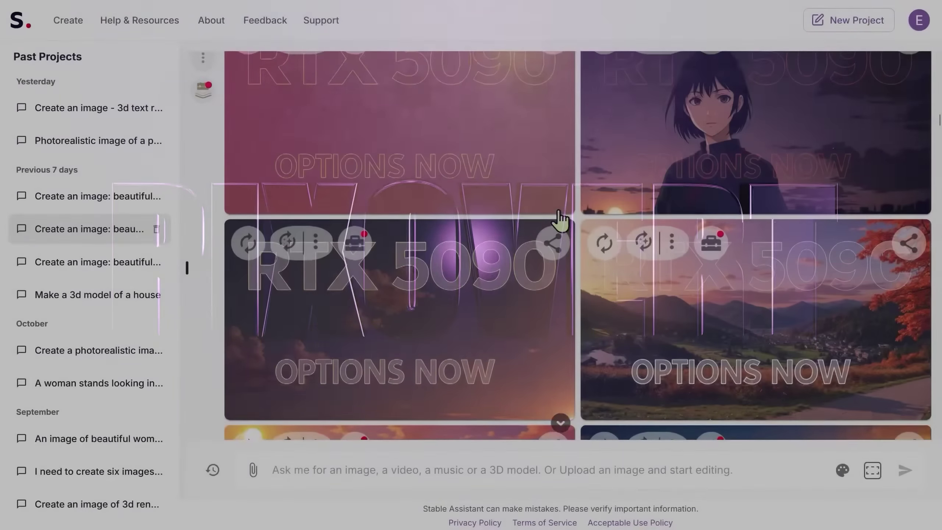
- Review the RTX 5090 variations from the anime and sunset landscapes through the sci-fi scenes to the copper text images
scroll(559, 218, up, 2)
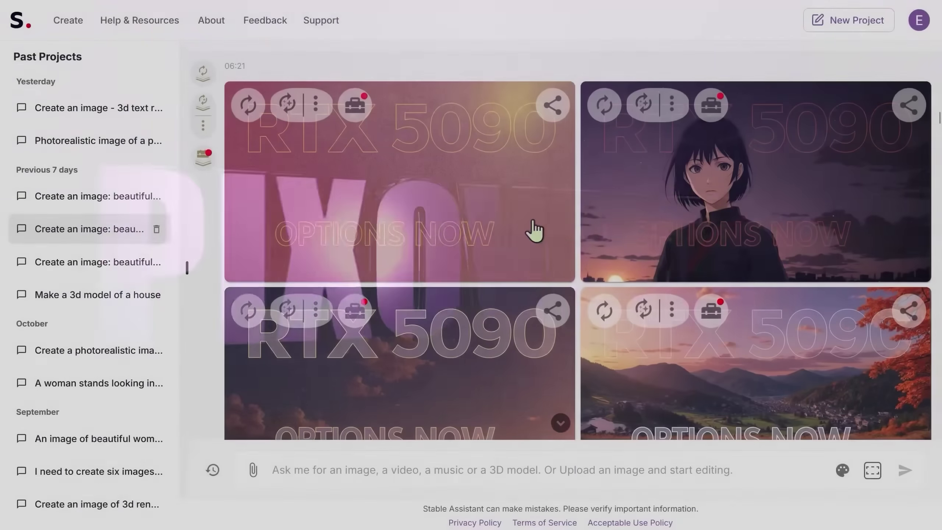
scroll(536, 304, down, 6)
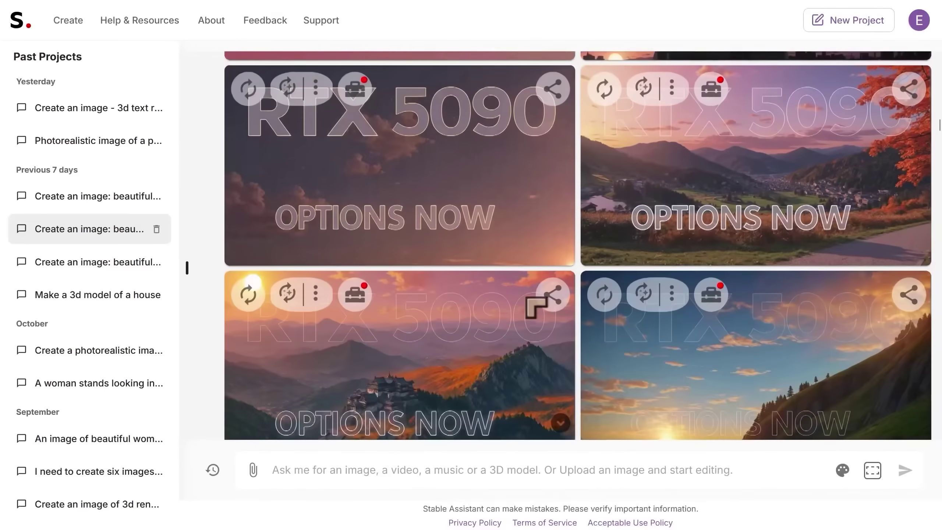
scroll(534, 295, down, 10)
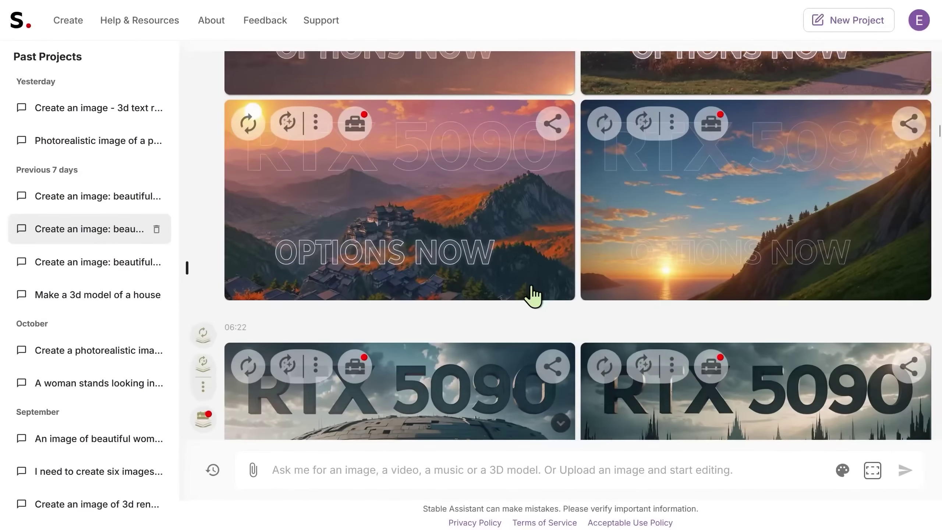
scroll(532, 295, down, 6)
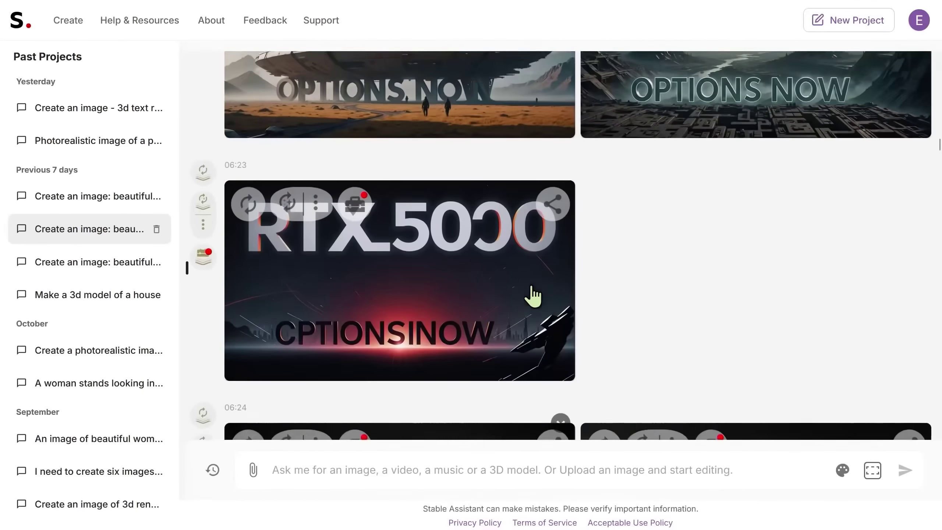
scroll(681, 301, down, 6)
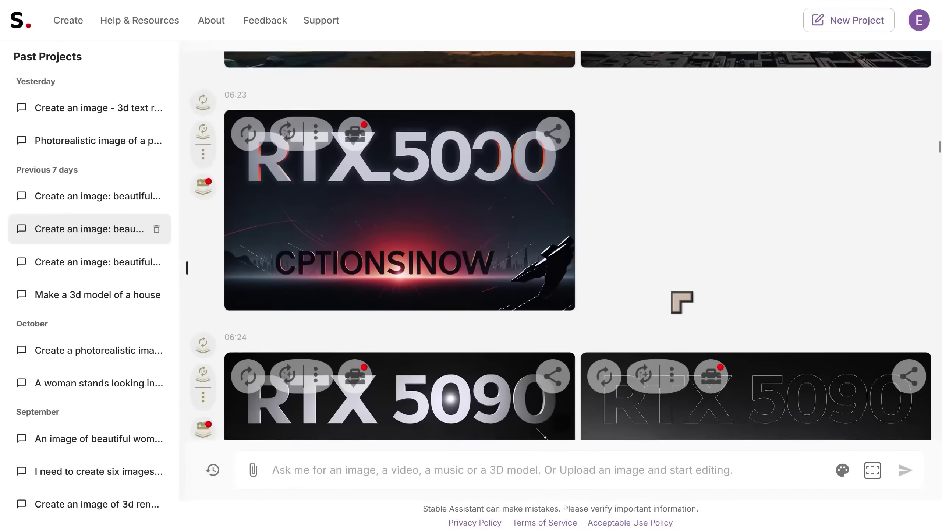
scroll(671, 306, down, 3)
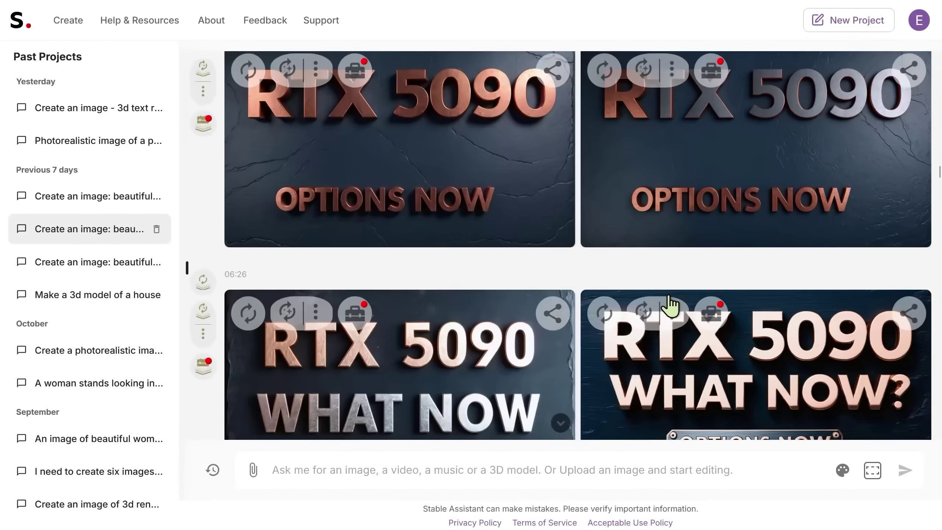
- Revisit the copper-text, landscape and spaceship RTX 5090 variations and continue to the black-and-white eclipse version
scroll(671, 306, up, 2)
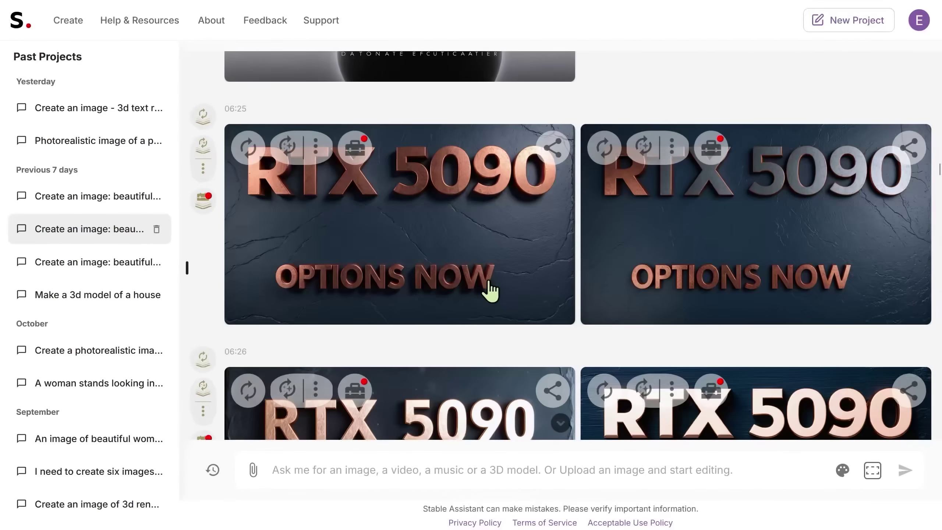
scroll(489, 297, up, 18)
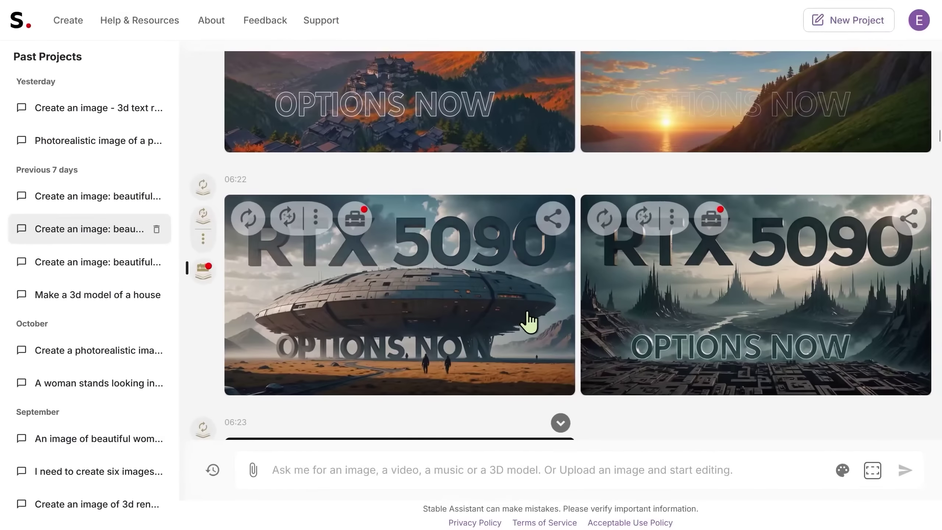
scroll(499, 297, up, 6)
scroll(493, 291, down, 8)
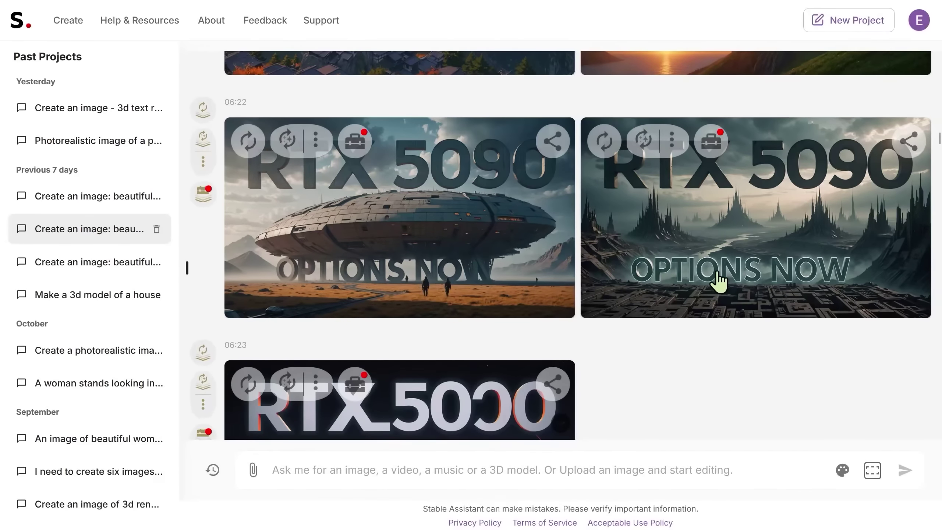
scroll(706, 297, down, 15)
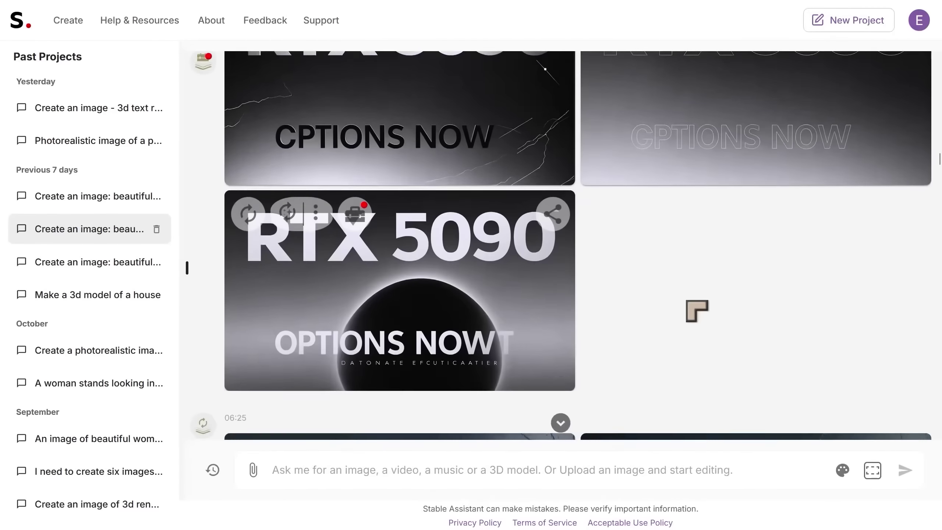
- Review the variation options and the full list of editing tools available for the spaceship RTX 5090 image
scroll(696, 311, down, 8)
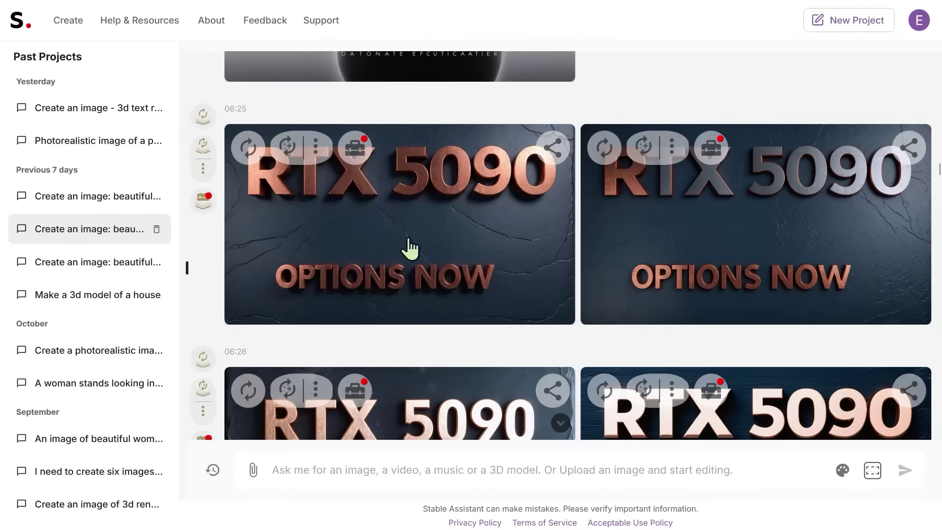
scroll(410, 249, up, 20)
scroll(430, 318, down, 4)
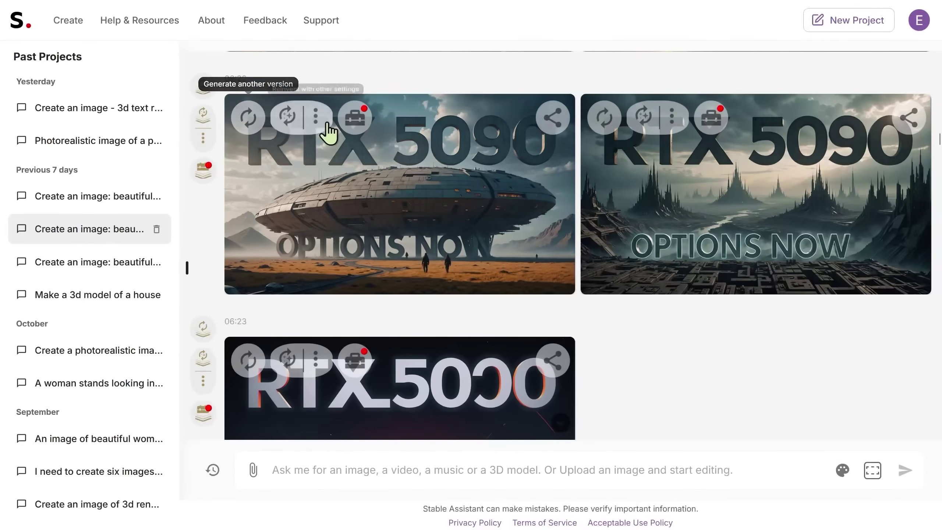
click(322, 150)
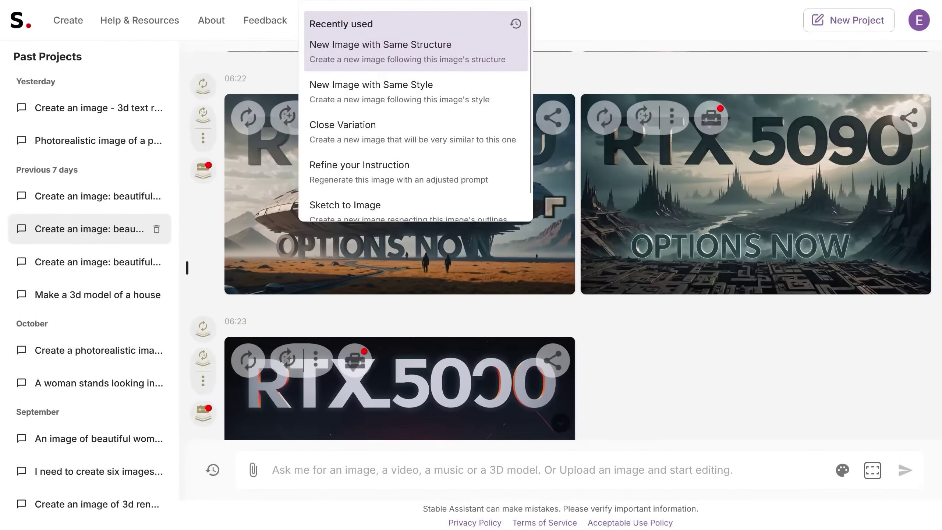
click(349, 120)
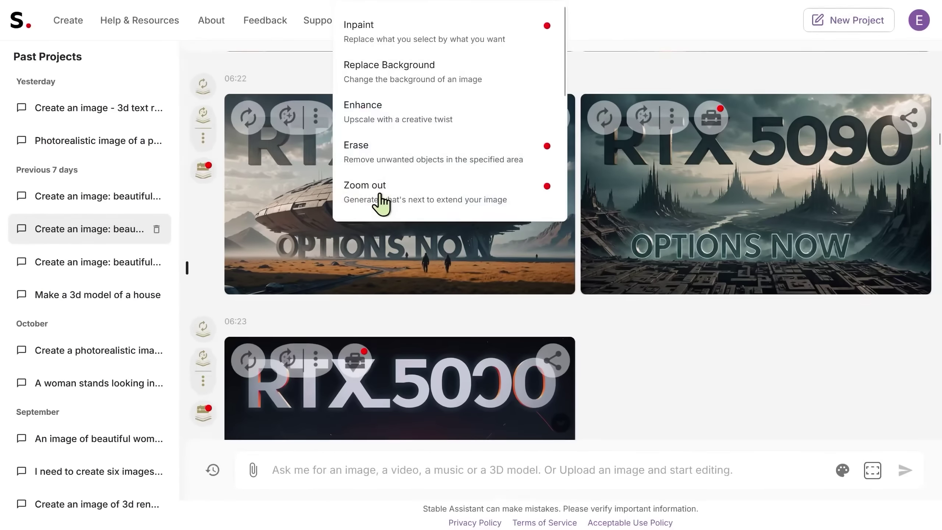
scroll(491, 111, down, 3)
scroll(493, 119, down, 3)
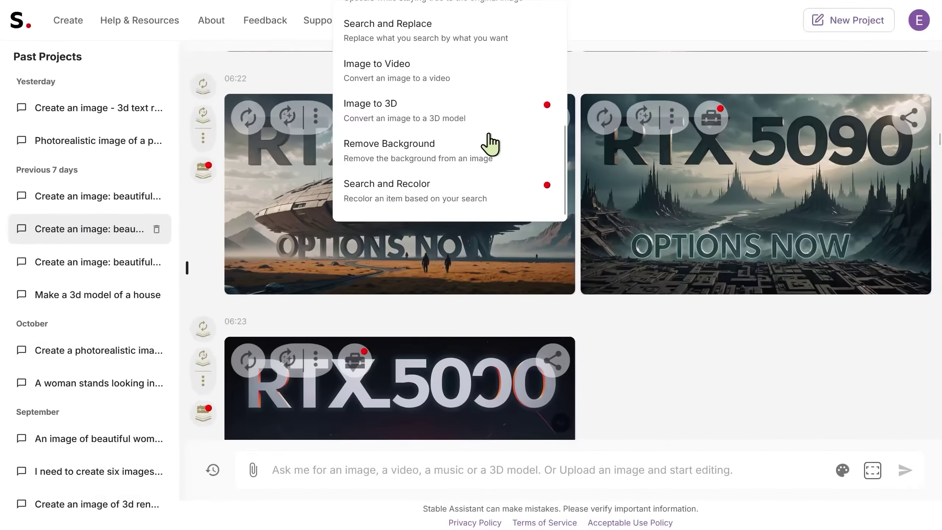
scroll(507, 178, up, 1)
scroll(507, 177, up, 1)
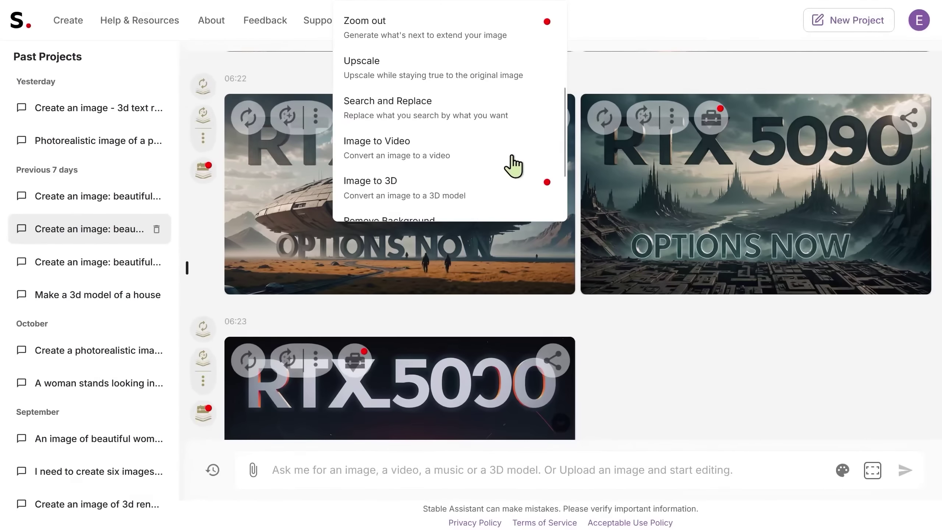
scroll(511, 164, up, 4)
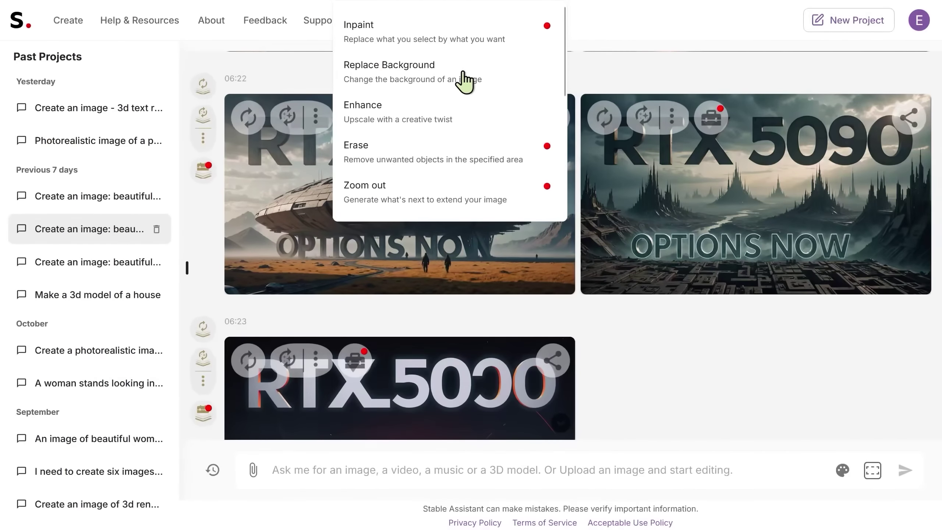
scroll(482, 126, down, 4)
scroll(440, 146, down, 2)
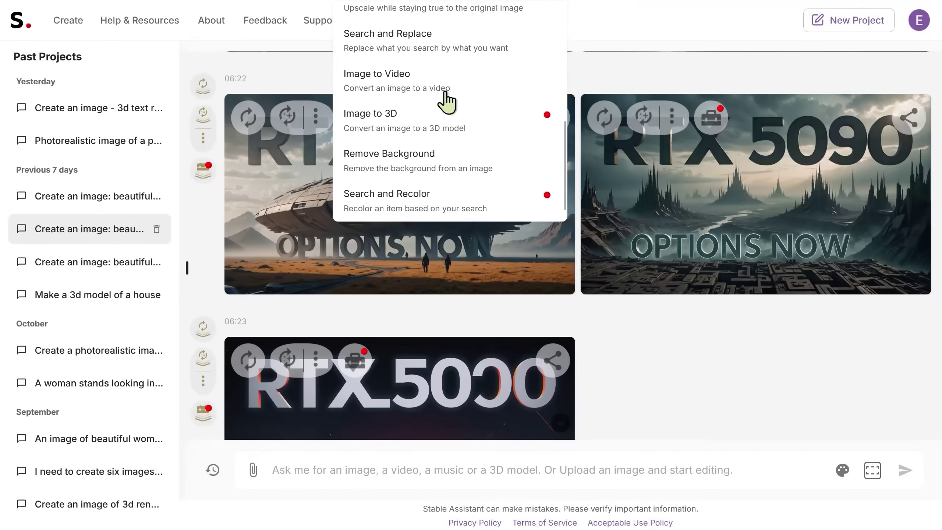
- Read the Image to Video example and convert the spaceship RTX 5090 image into a video
click(408, 81)
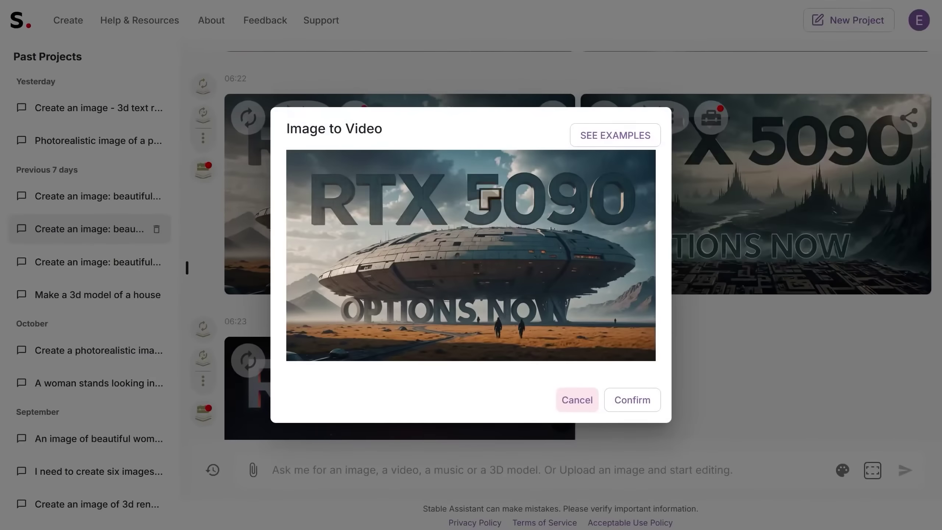
click(620, 143)
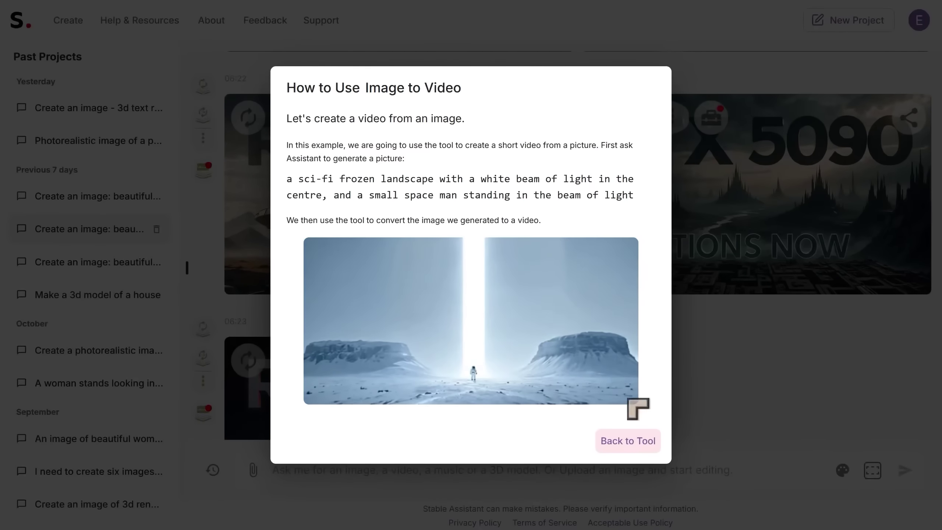
click(628, 442)
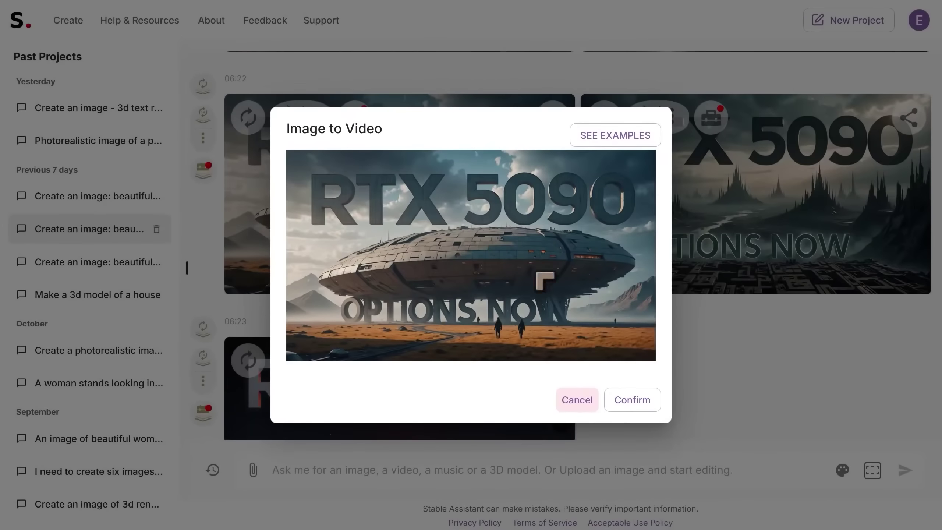
click(625, 406)
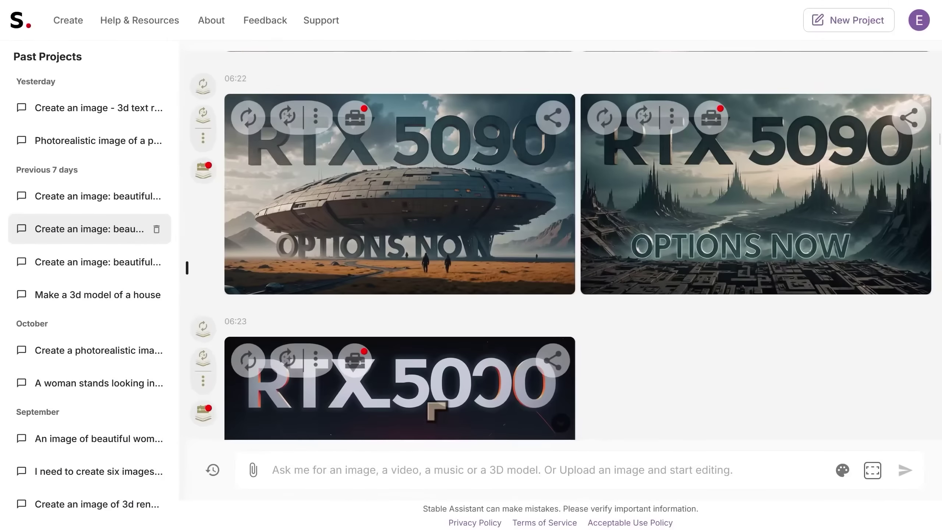
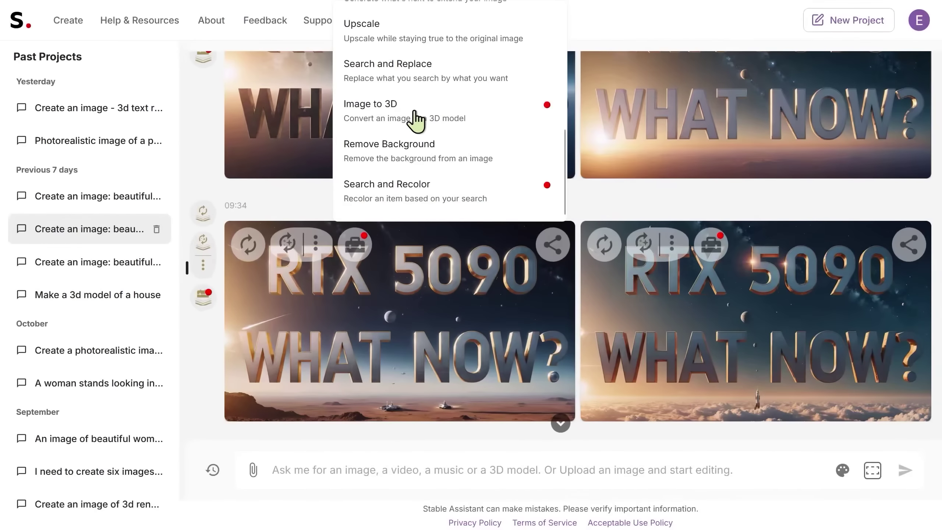
- Convert the "RTX 5090 What Now?" desert planet image into a 3D model and rotate the model to inspect it
click(447, 108)
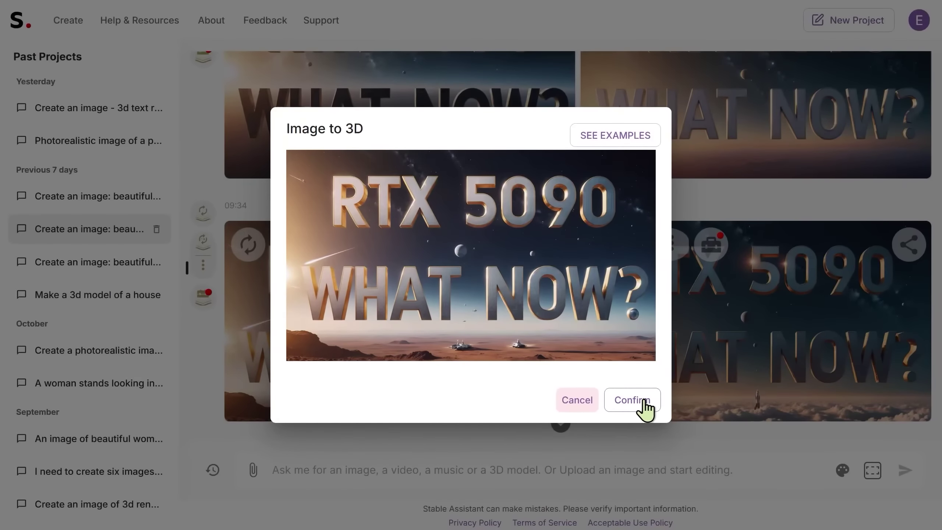
click(632, 399)
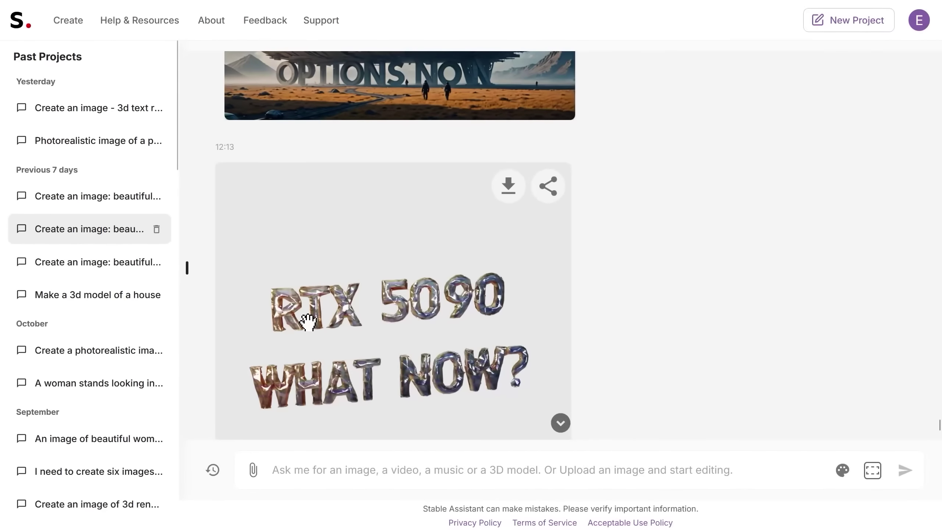
mouse_move(306, 319)
mouse_down()
mouse_move(282, 291)
mouse_move(292, 333)
mouse_move(288, 312)
mouse_up()
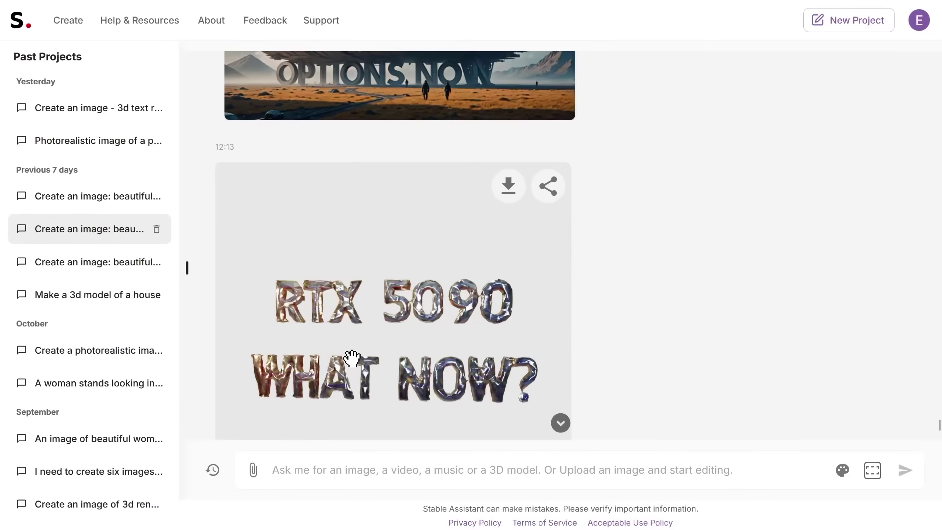
drag(480, 354, 502, 344)
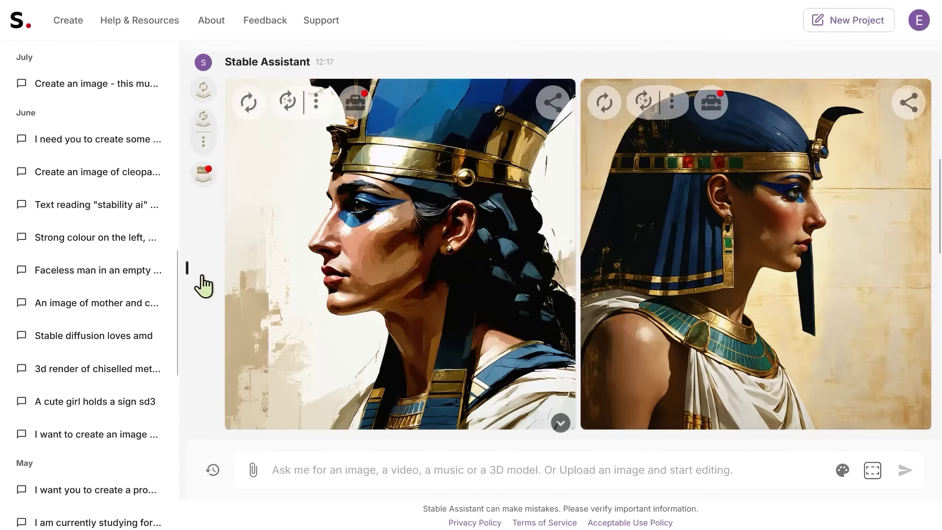
- Hide the past projects list and compare the two painted profile portraits of the Ptolemaic princess Arsinoe VI
click(188, 281)
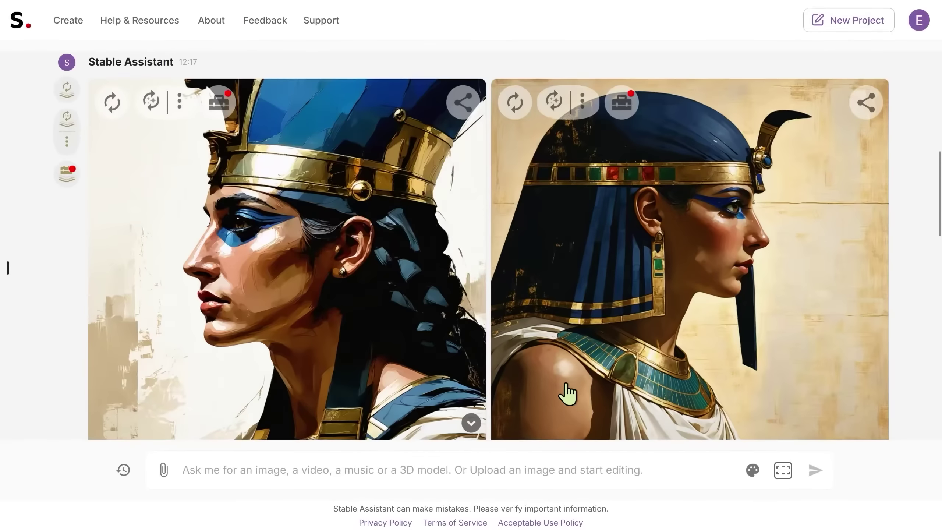
scroll(567, 393, down, 4)
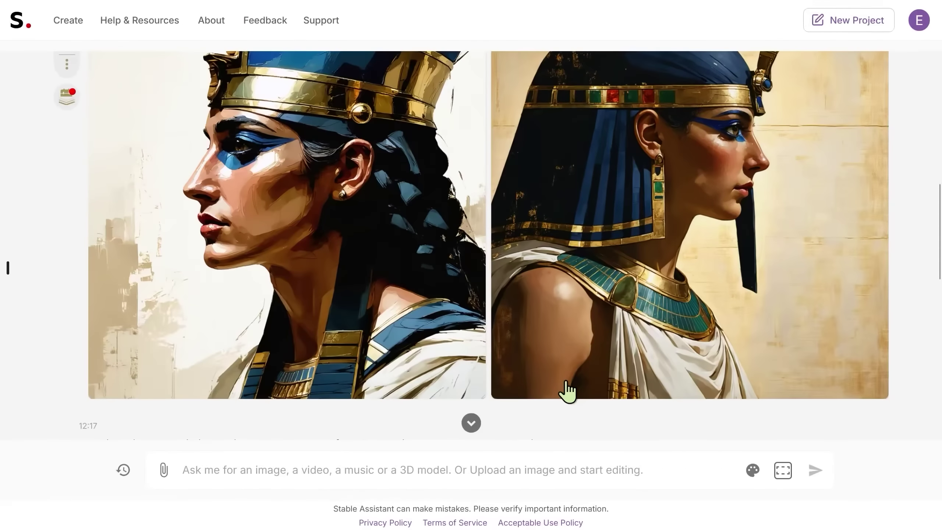
scroll(567, 392, up, 2)
scroll(567, 393, up, 2)
scroll(567, 392, down, 3)
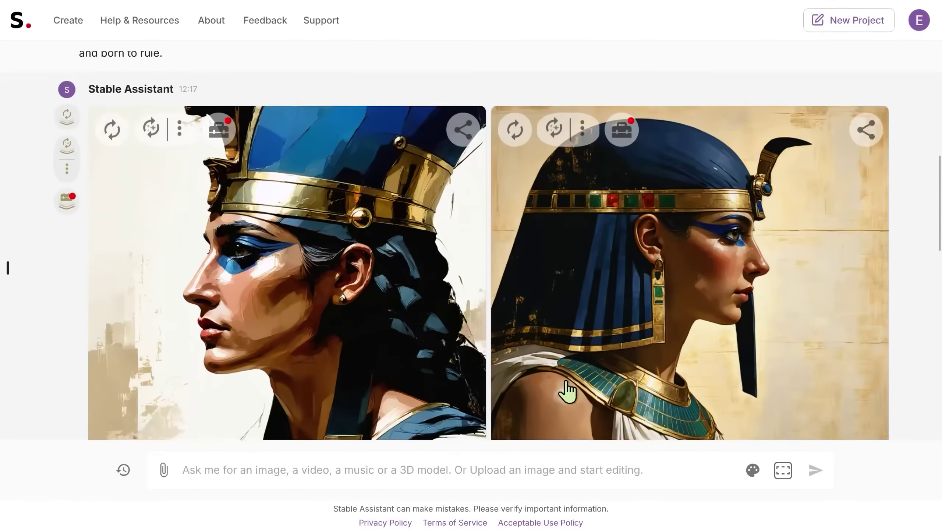
scroll(567, 392, down, 4)
scroll(567, 392, up, 5)
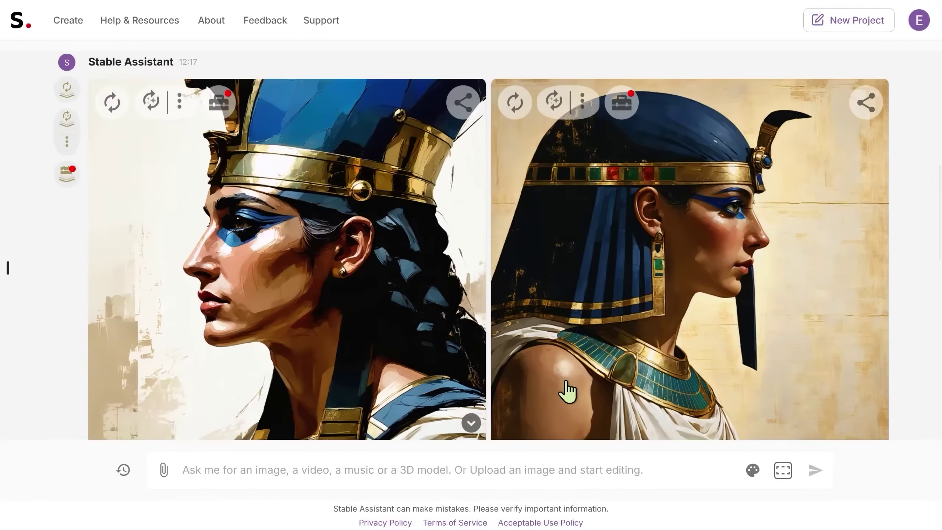
scroll(567, 391, down, 5)
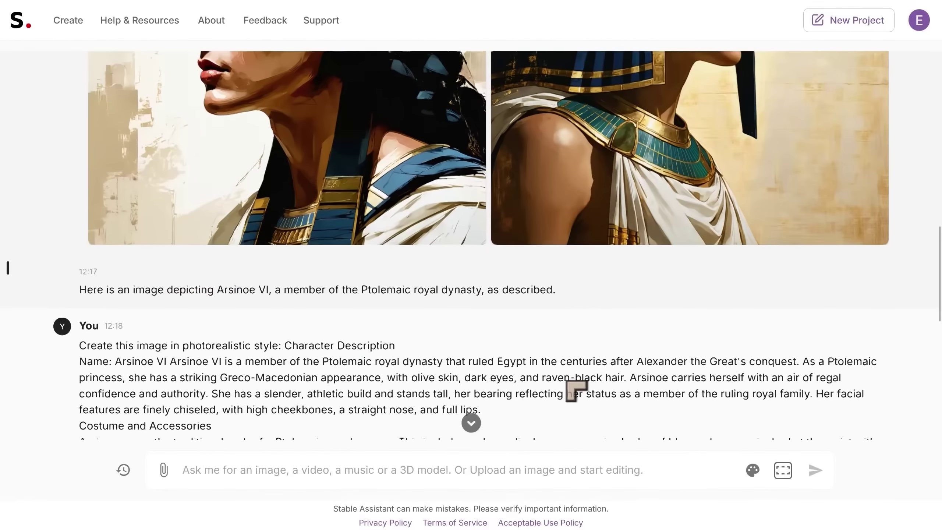
scroll(573, 391, up, 5)
scroll(580, 386, up, 2)
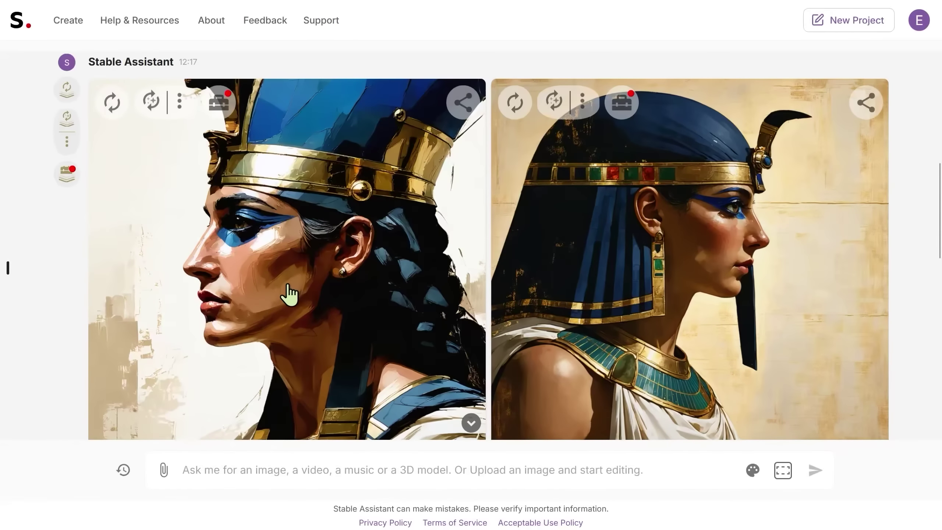
scroll(289, 293, up, 2)
scroll(289, 294, down, 4)
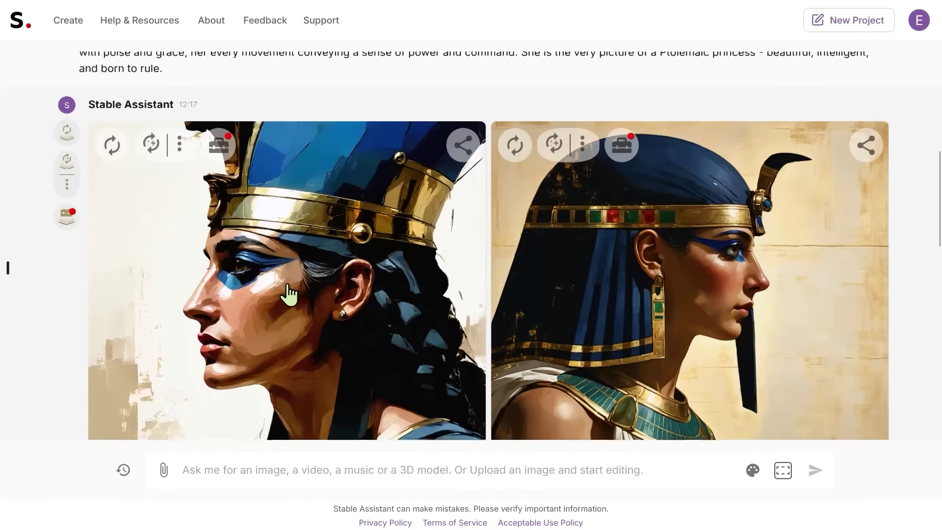
scroll(420, 361, up, 2)
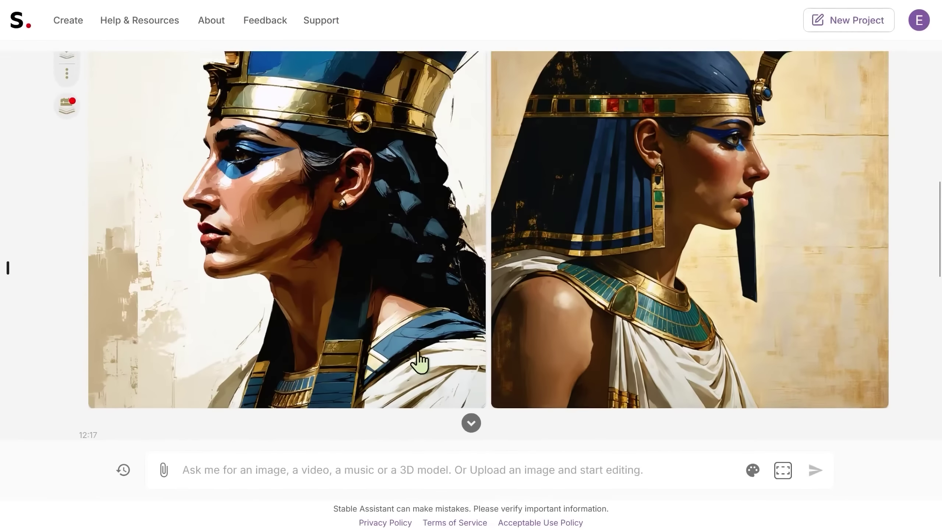
scroll(611, 400, down, 1)
scroll(638, 406, down, 1)
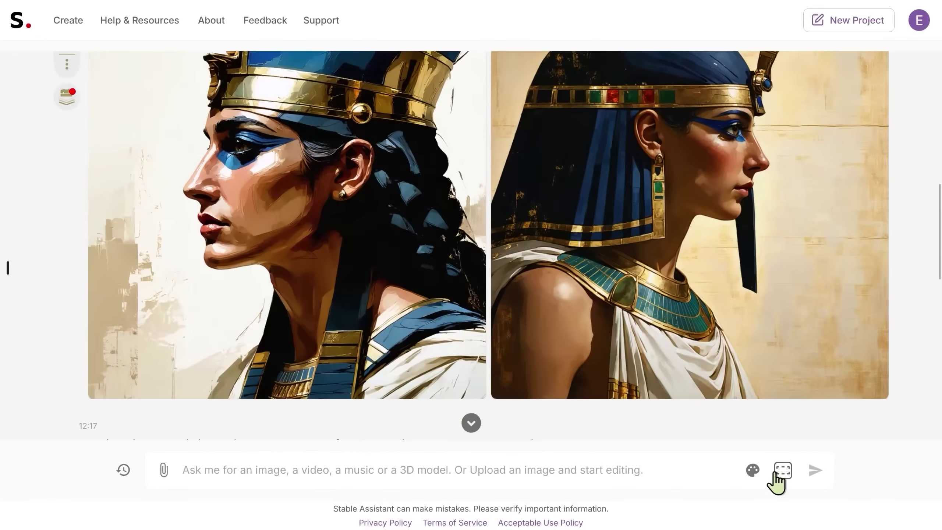
- Check the available image formats and highlight the "Create this image in photorealistic style" instruction in the second Arsinoe VI prompt
click(783, 470)
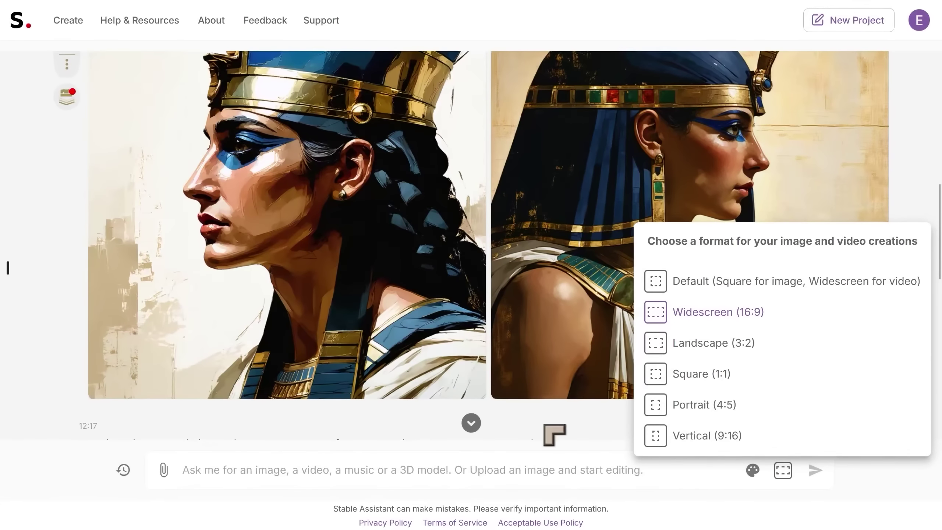
click(517, 411)
scroll(584, 393, down, 15)
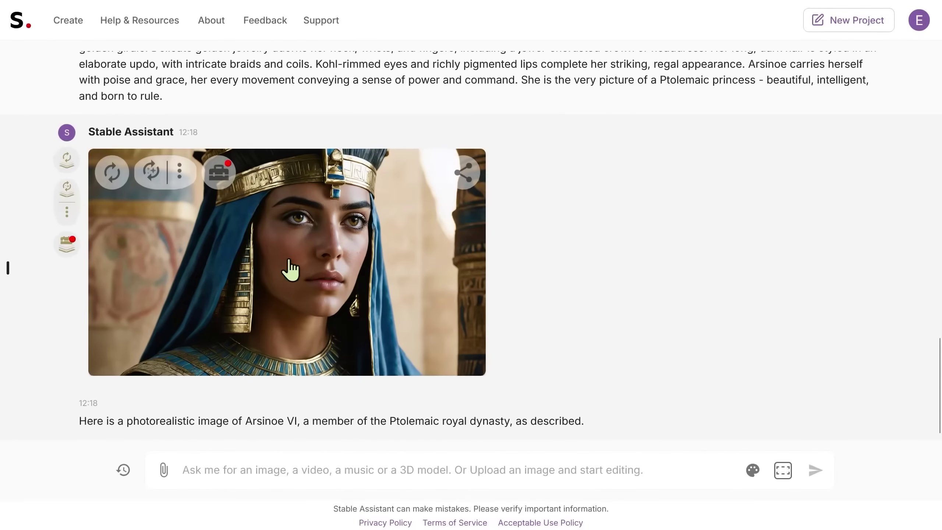
scroll(205, 241, up, 6)
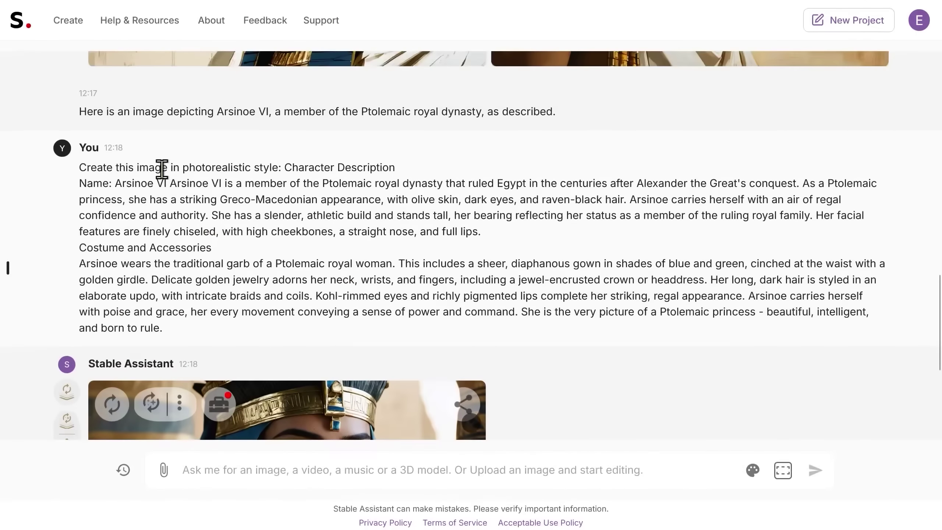
drag(284, 169, 77, 168)
scroll(482, 293, down, 6)
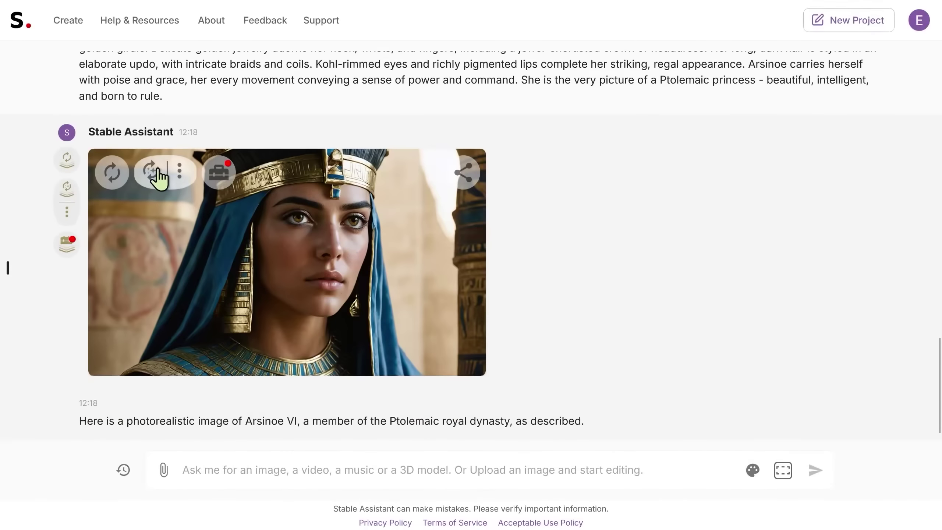
- Generate another version of the photorealistic Arsinoe VI image, and one more version of every image in that result
click(120, 178)
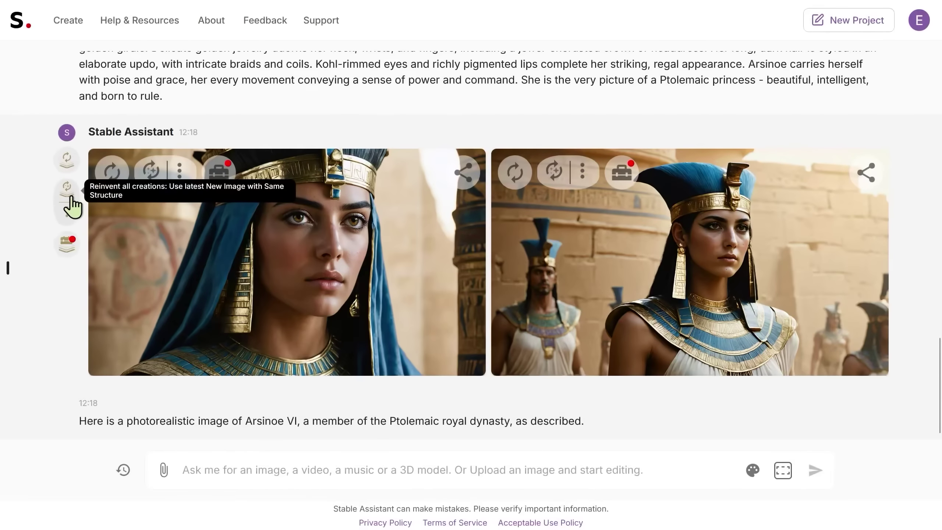
click(67, 163)
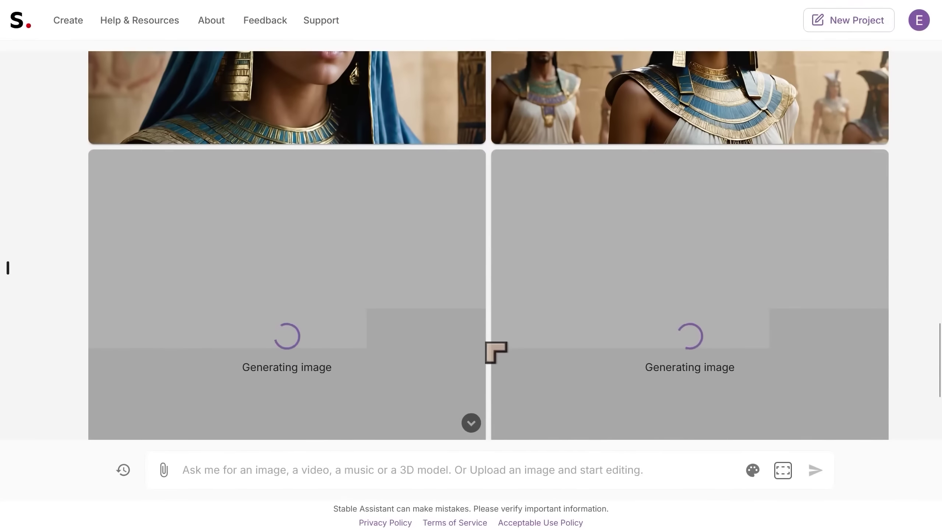
scroll(519, 355, up, 4)
scroll(543, 355, up, 4)
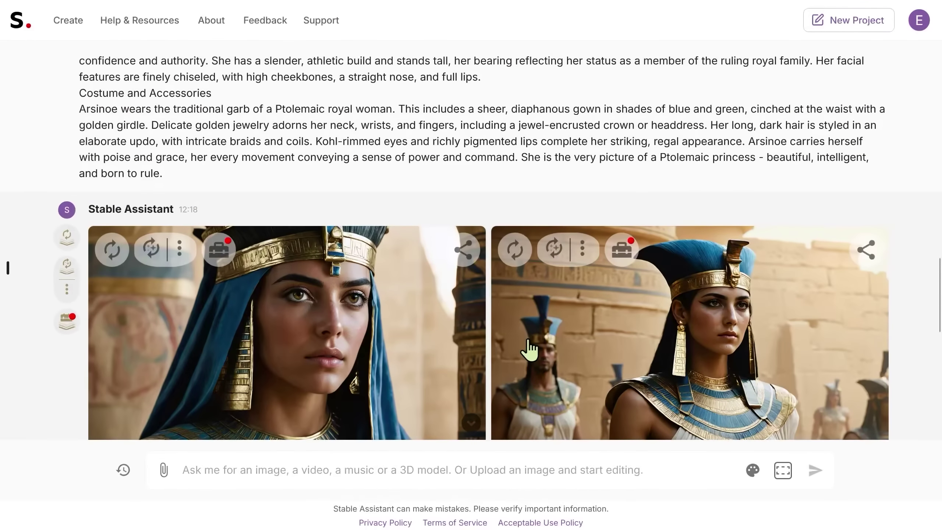
scroll(527, 341, down, 4)
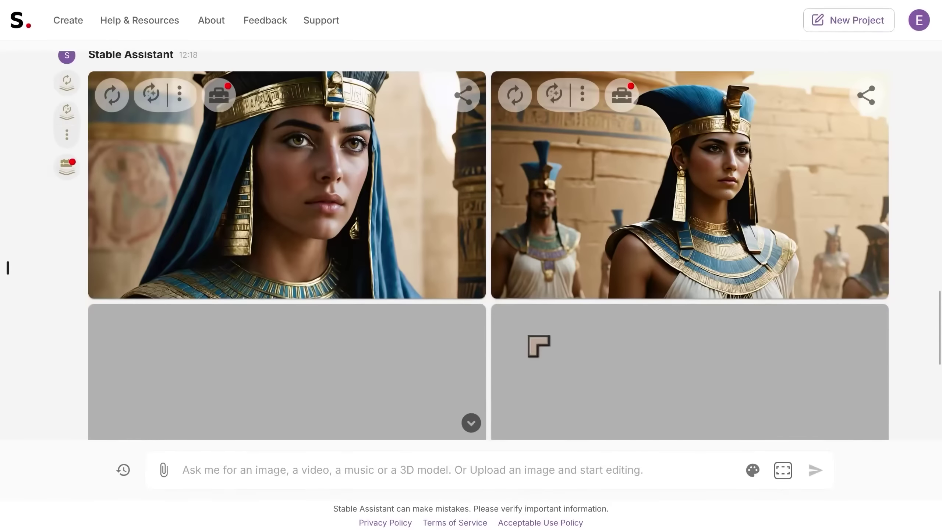
scroll(528, 341, up, 2)
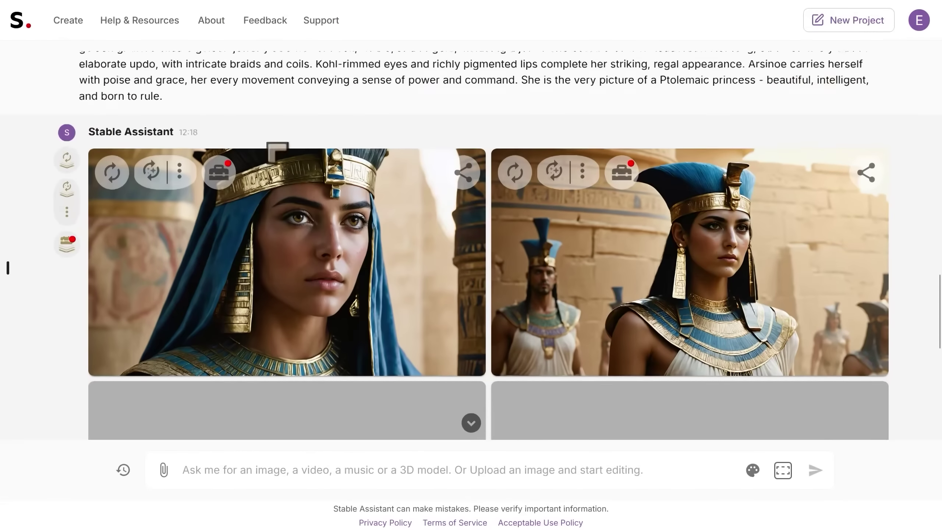
- Examine all the photorealistic portraits in the extended Arsinoe VI result set as their generation completes
click(68, 169)
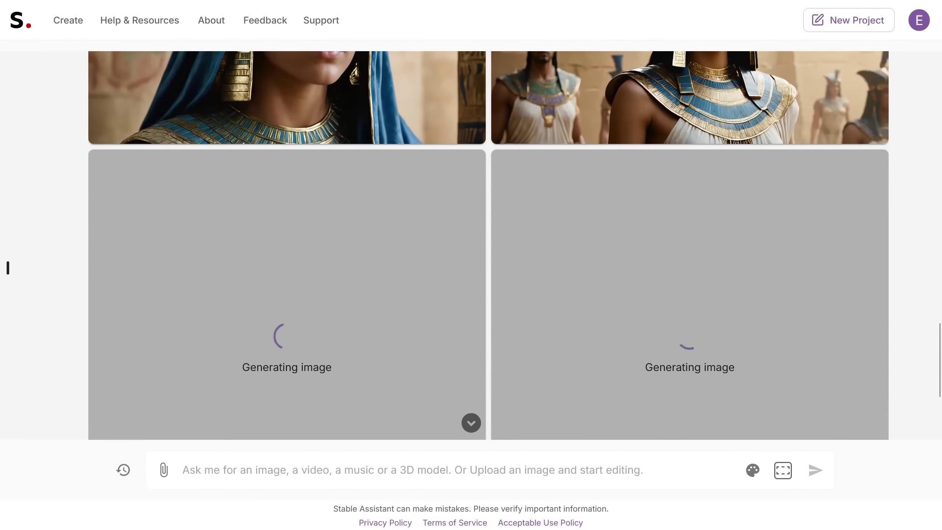
scroll(189, 361, up, 2)
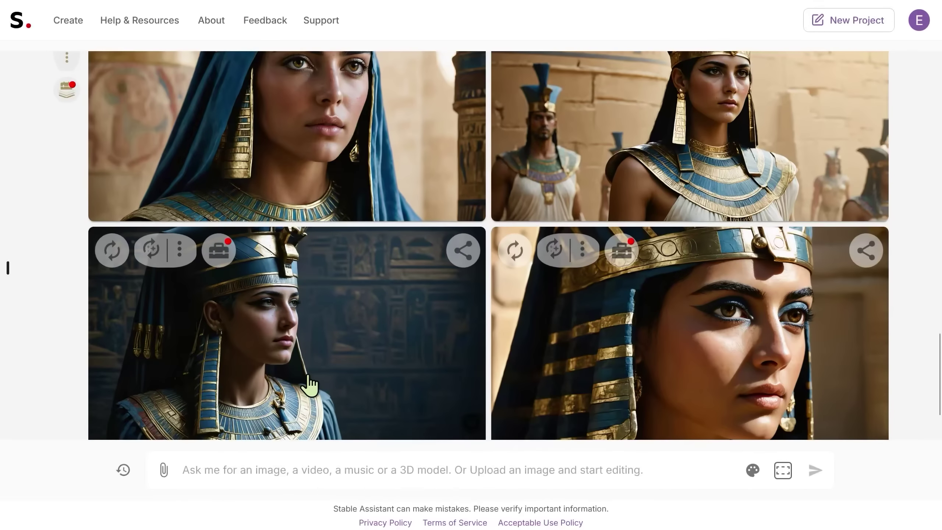
scroll(296, 379, down, 2)
scroll(300, 356, up, 6)
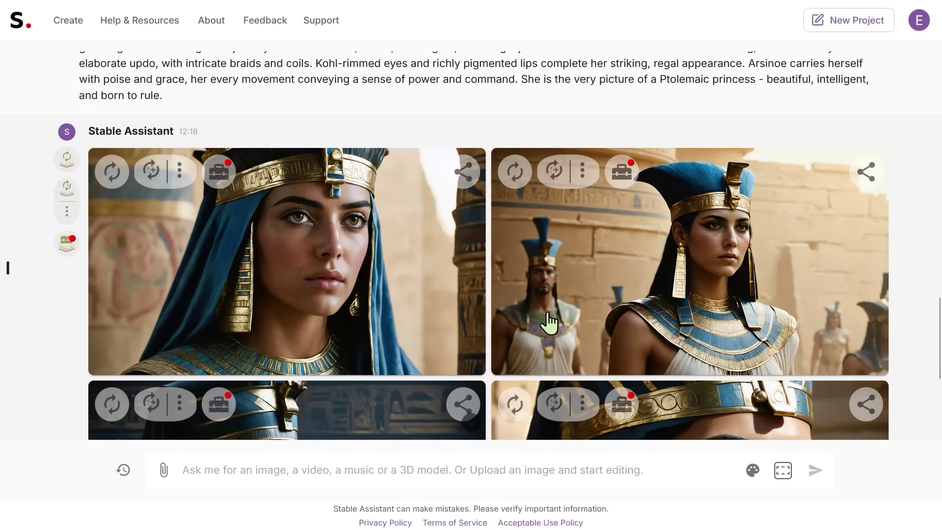
scroll(530, 321, down, 2)
scroll(443, 297, down, 4)
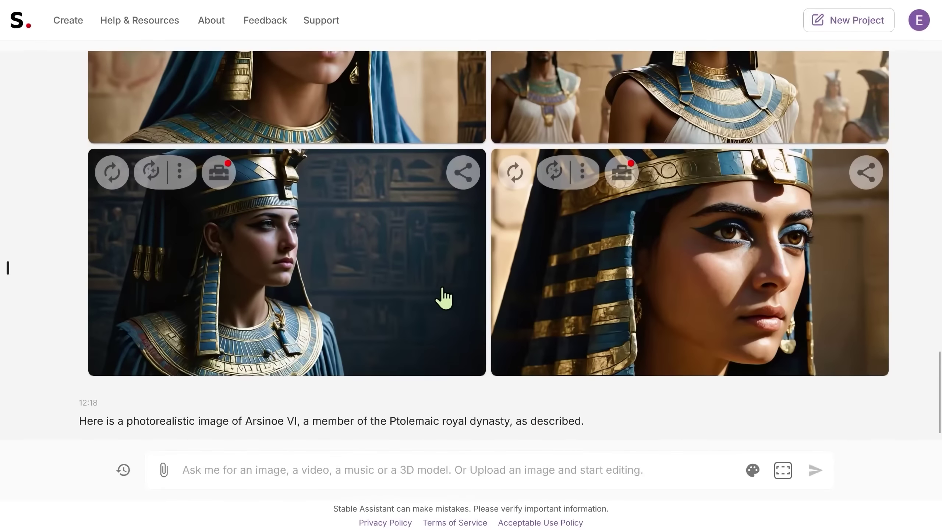
scroll(430, 308, up, 2)
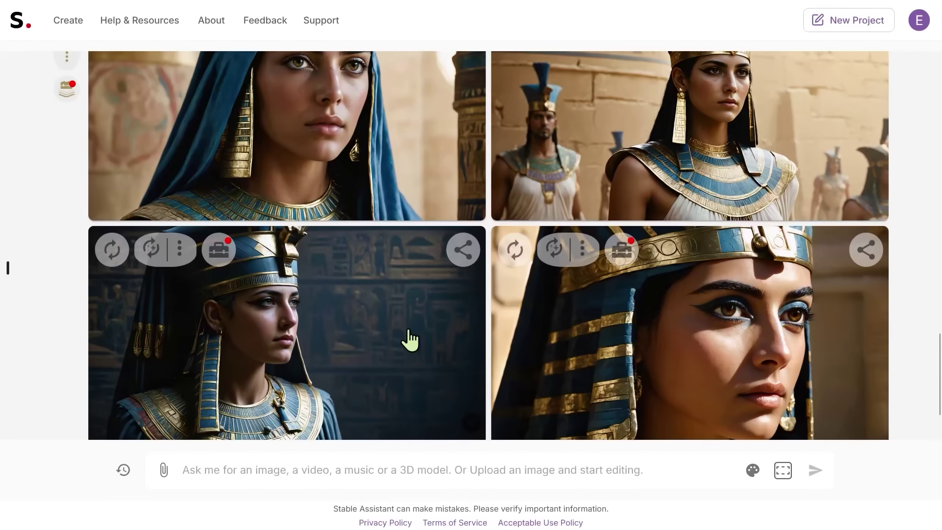
scroll(409, 339, up, 4)
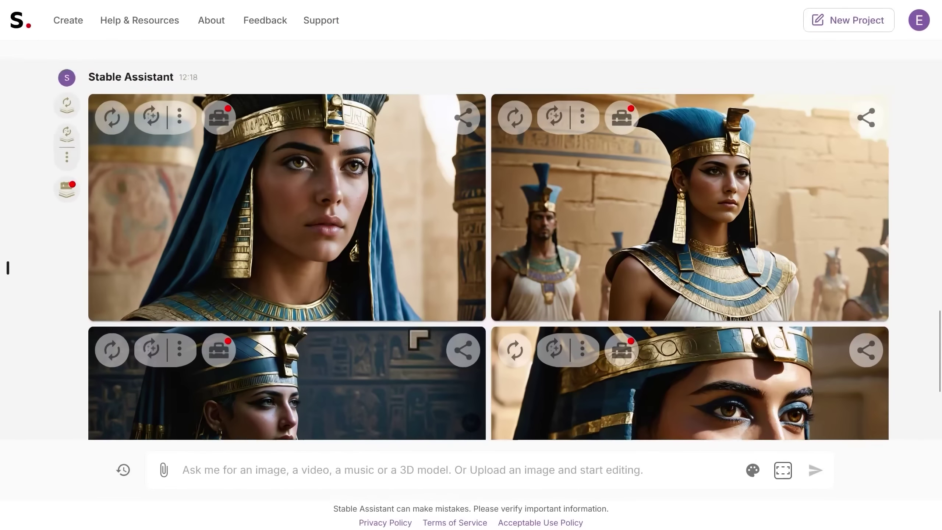
scroll(419, 315, down, 3)
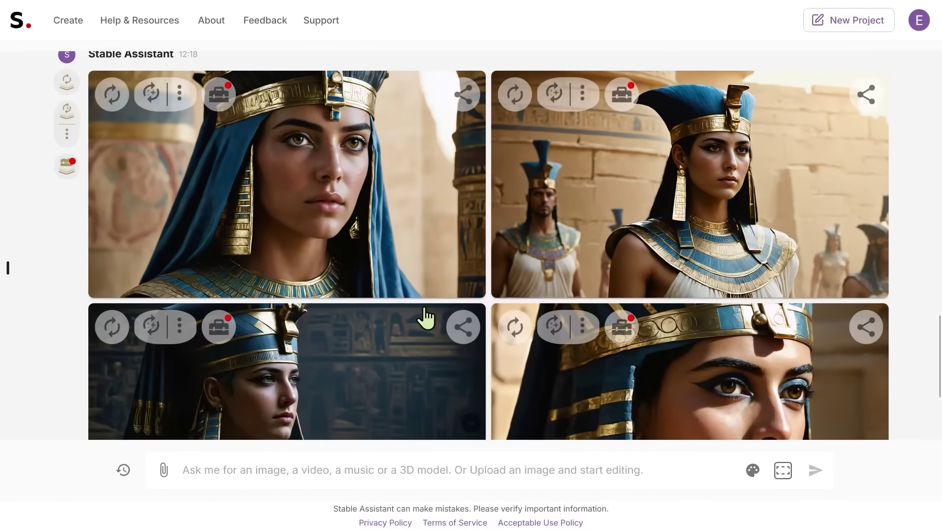
- Reinvent all the photorealistic Arsinoe VI images at once using the latest New Image with Same Structure settings
scroll(385, 323, up, 3)
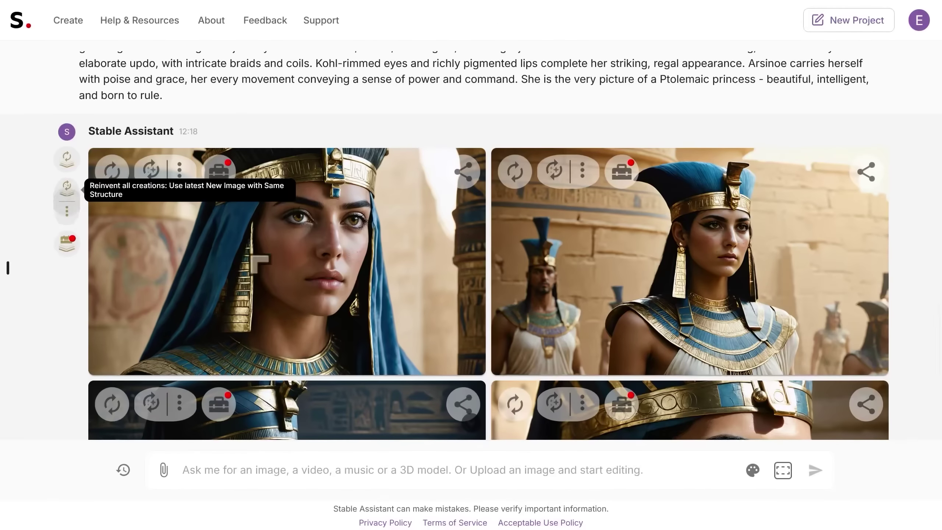
click(73, 196)
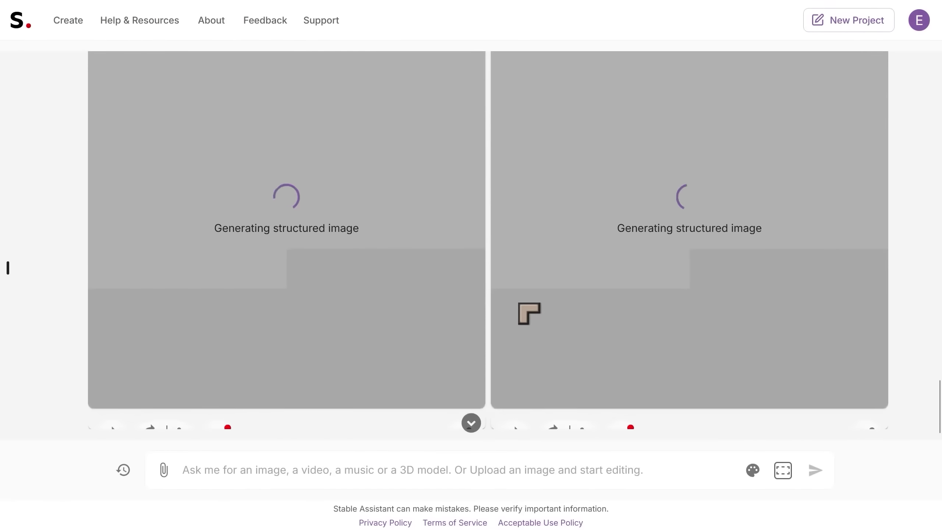
scroll(498, 282, down, 10)
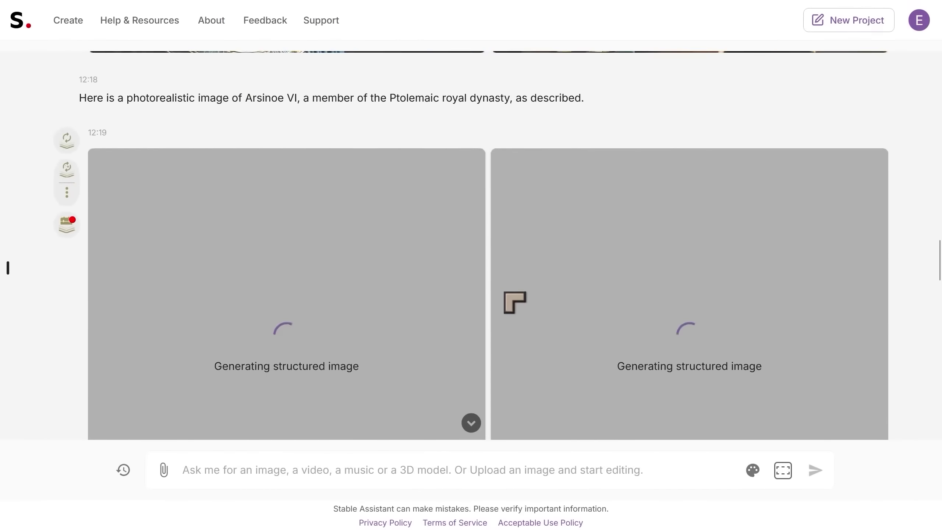
scroll(541, 340, up, 4)
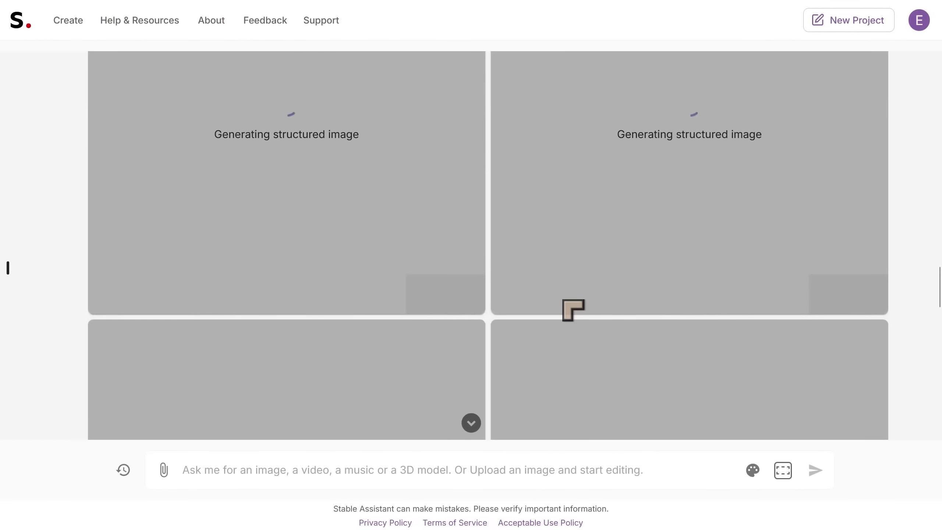
scroll(570, 309, up, 9)
scroll(293, 315, down, 7)
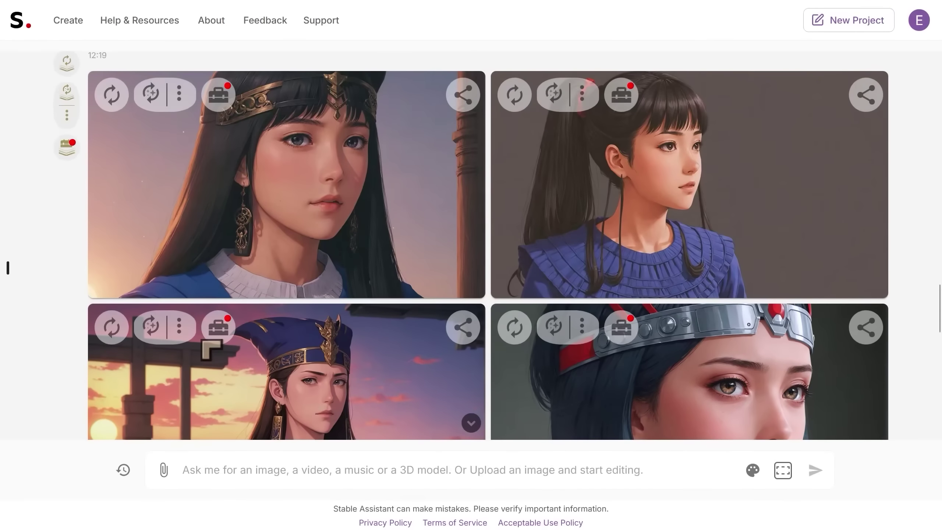
- Examine the generated same-structure variations and compare their poses and composition with the photorealistic Arsinoe VI portraits
scroll(209, 348, down, 4)
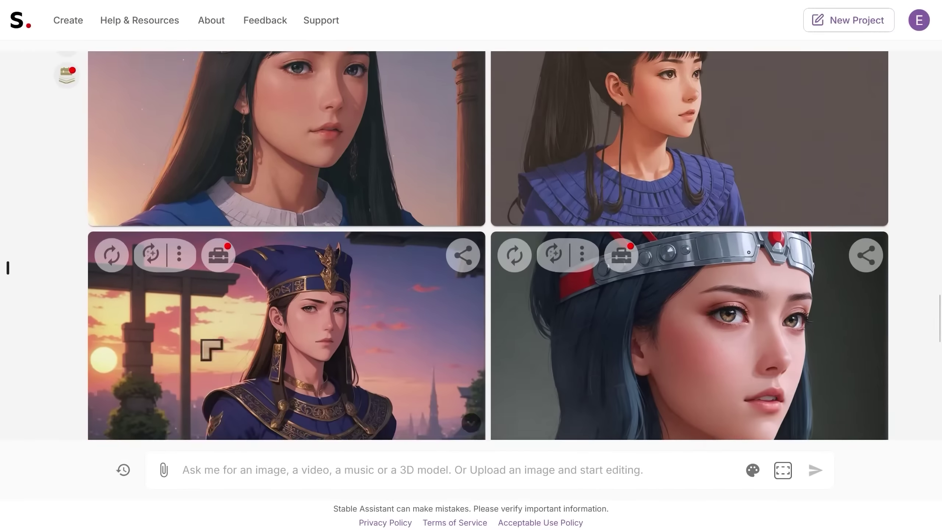
scroll(211, 350, down, 6)
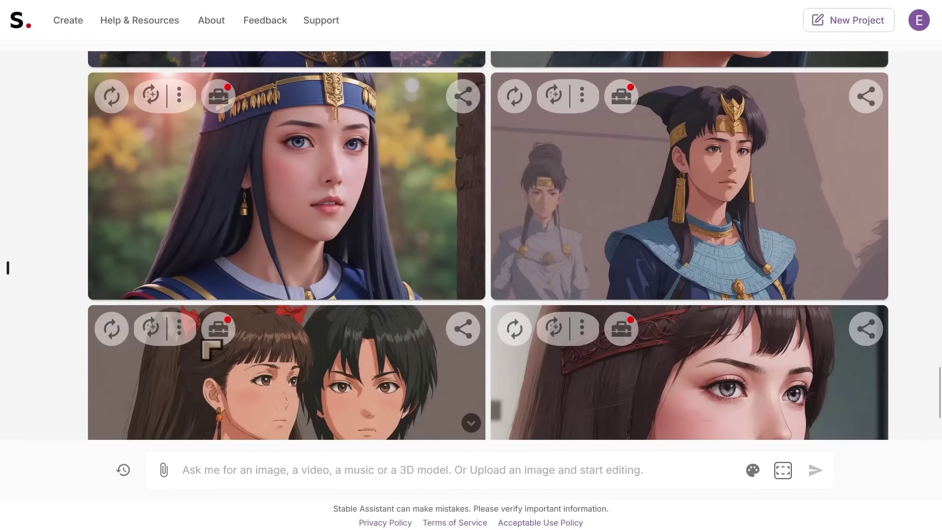
scroll(202, 351, down, 15)
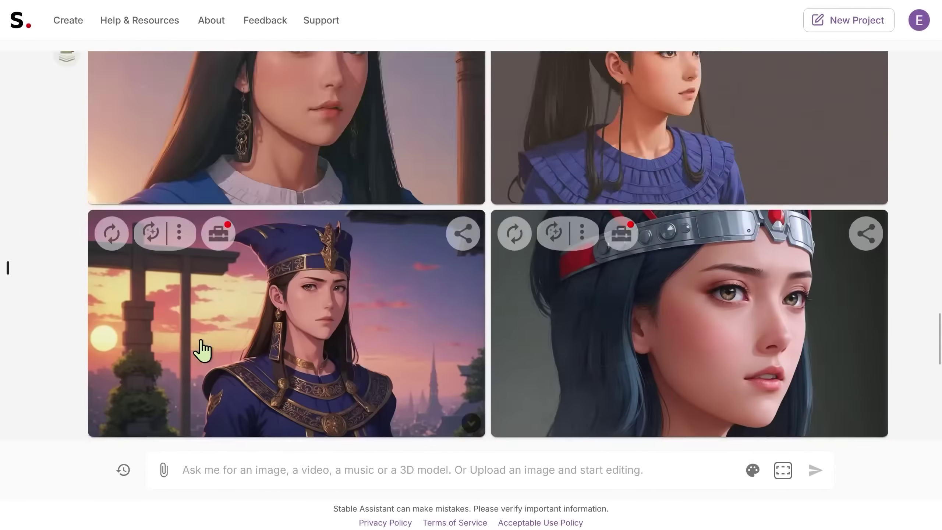
scroll(210, 349, down, 10)
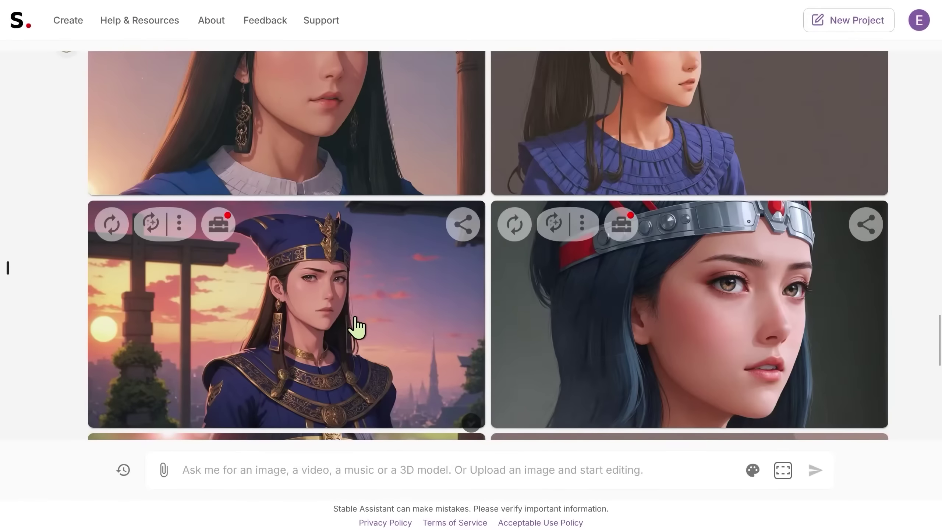
scroll(374, 352, up, 2)
scroll(383, 378, down, 2)
scroll(658, 185, up, 10)
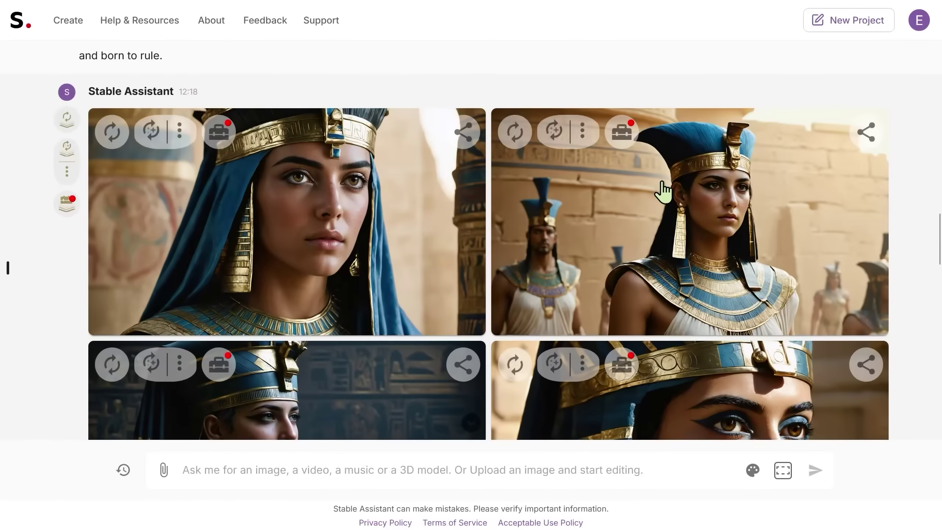
scroll(301, 143, down, 8)
scroll(311, 105, up, 6)
scroll(430, 198, down, 8)
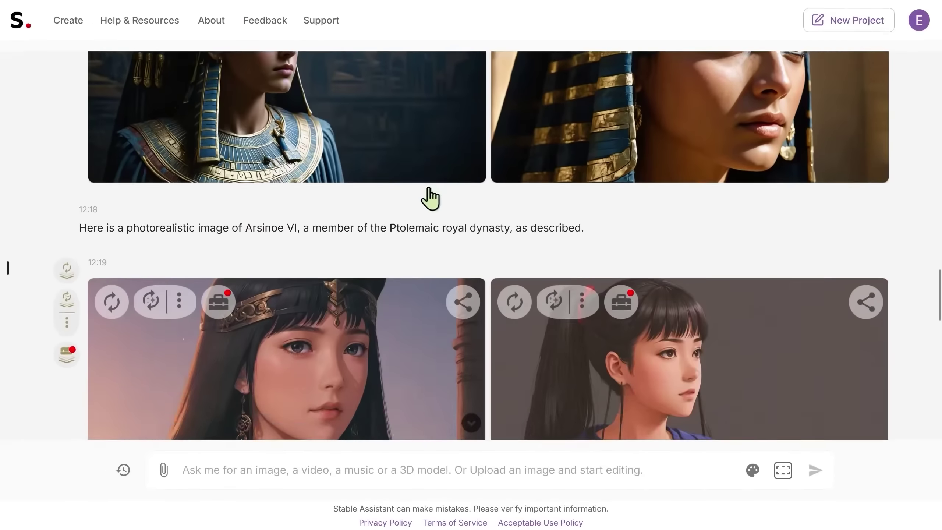
scroll(430, 199, down, 8)
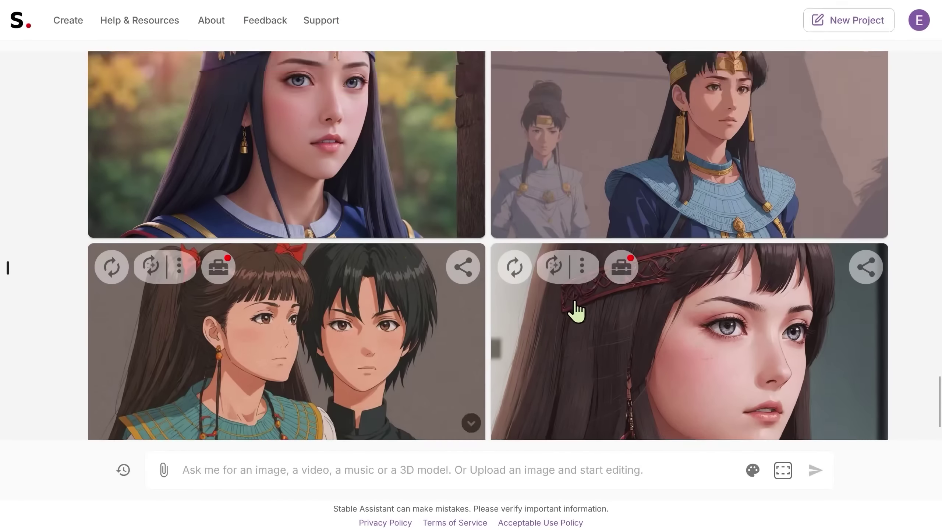
- Review the whole project, from the first Arsinoe VI prompt through the photorealistic set to the last structured variations
scroll(534, 326, up, 20)
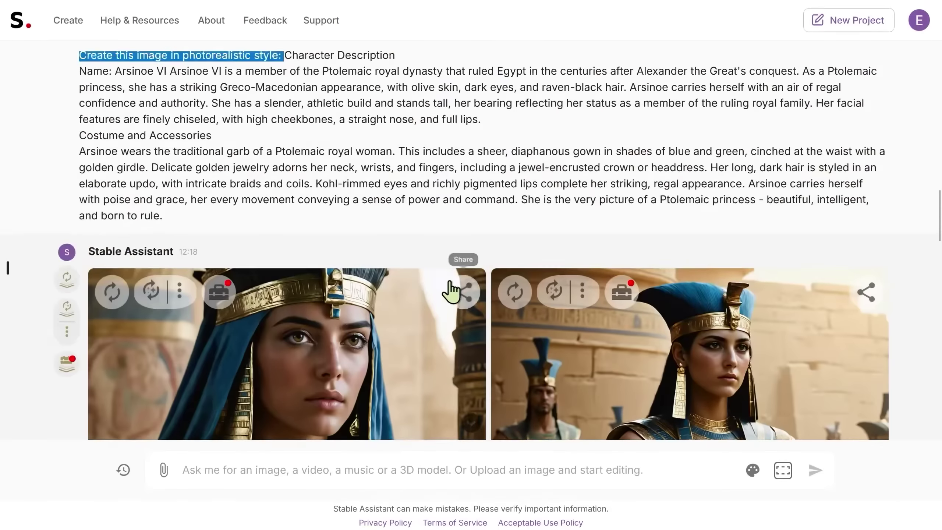
scroll(451, 291, up, 5)
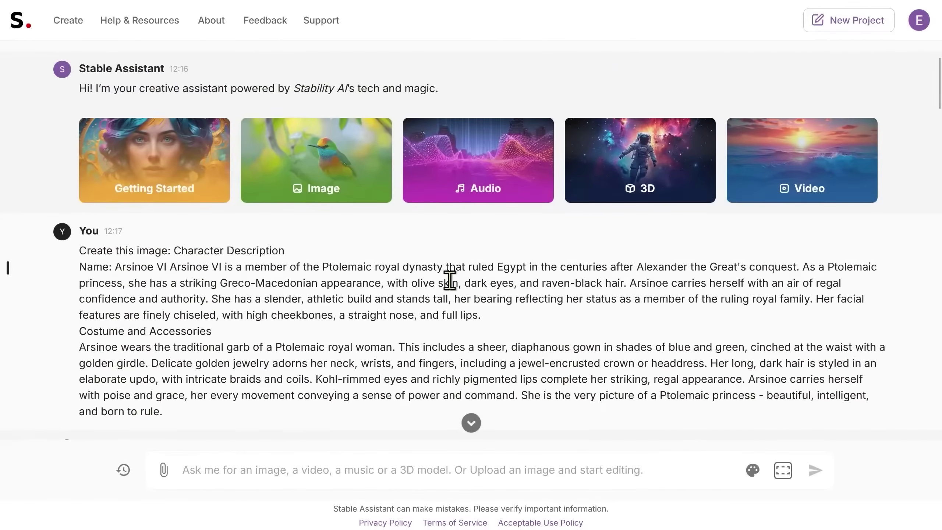
scroll(449, 280, down, 20)
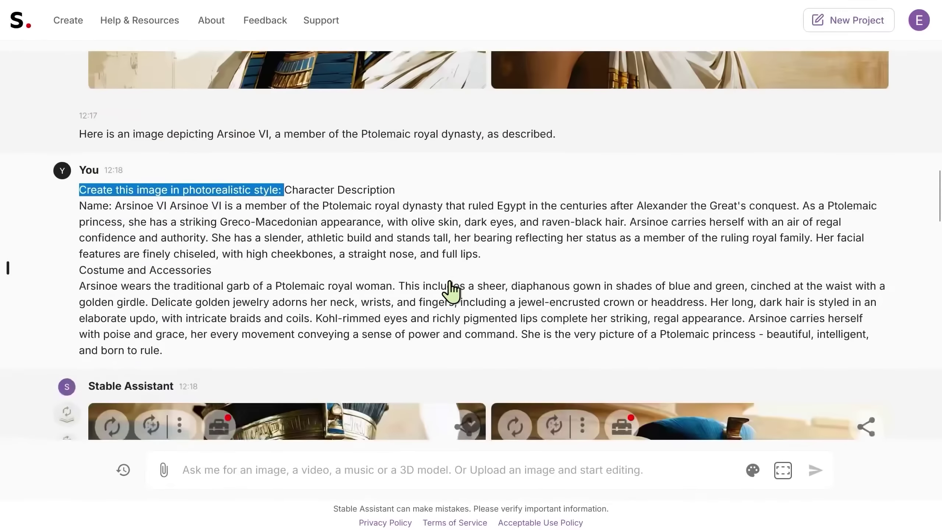
scroll(451, 292, down, 8)
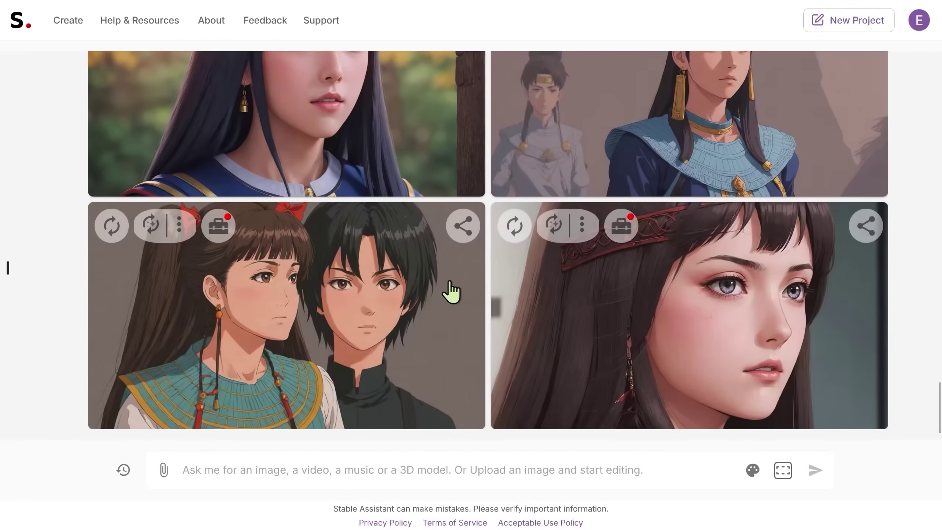
scroll(450, 291, up, 20)
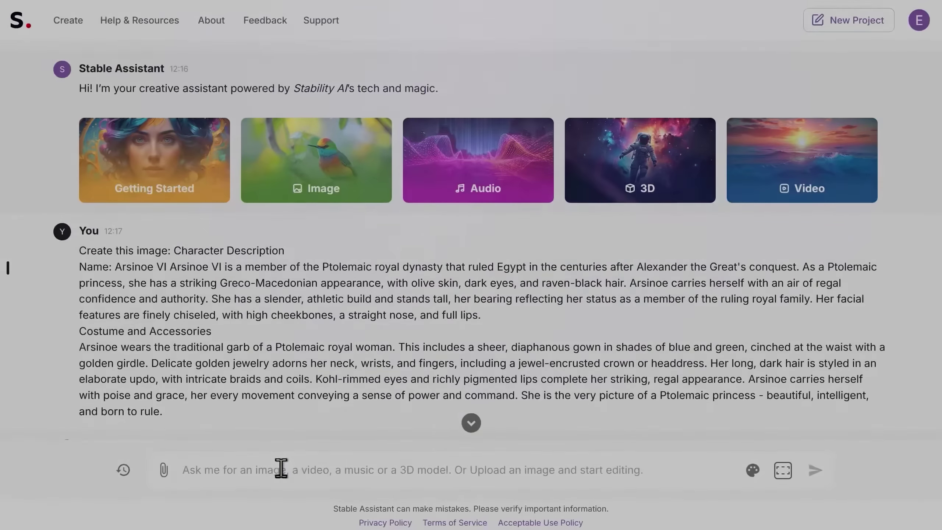
scroll(281, 445, down, 15)
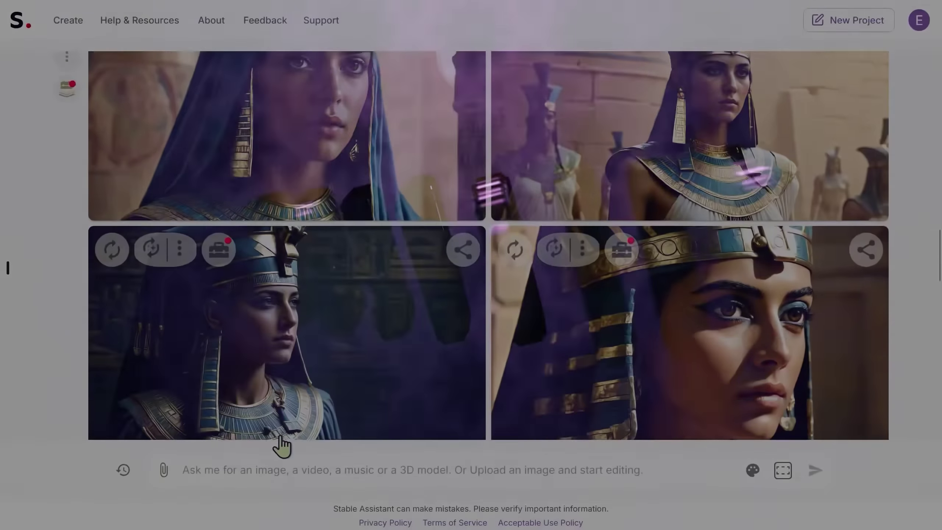
scroll(281, 445, down, 2)
scroll(164, 379, up, 3)
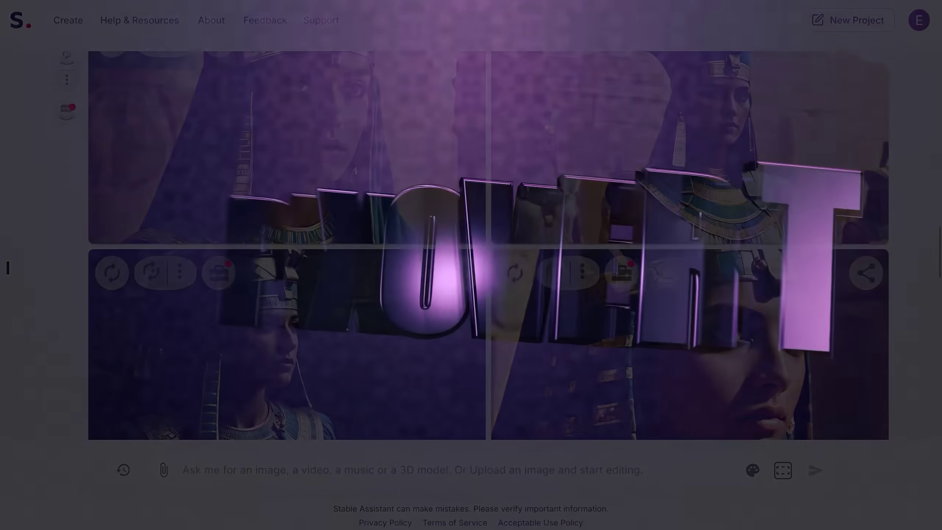